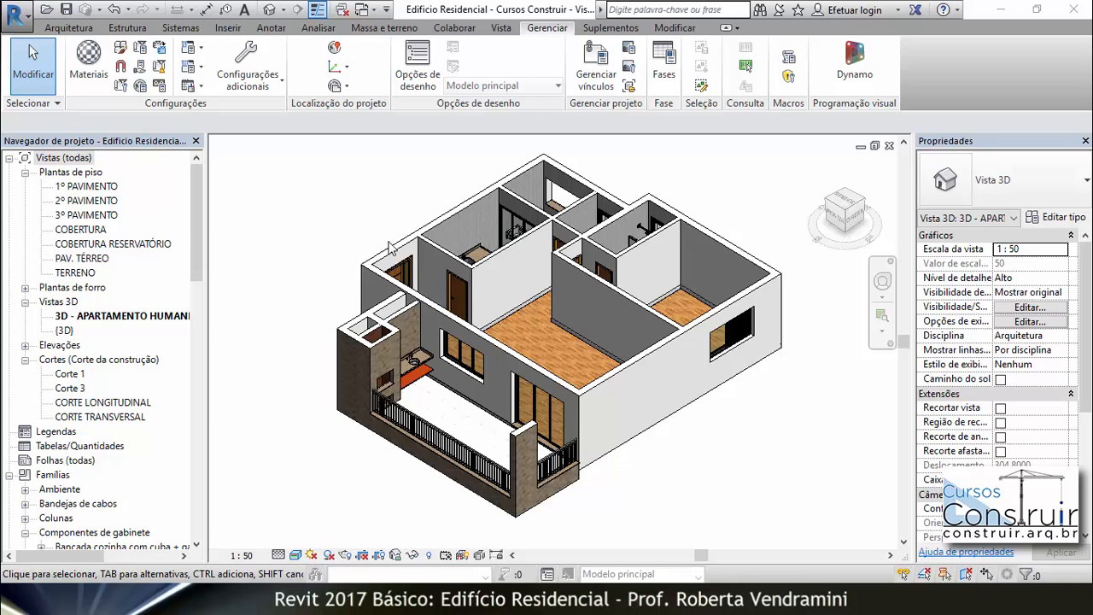
Save the project as a new project file named "Edificio Residencial - Cursos Construir - APTO HUMANIZADO", keeping the default save options
click(24, 16)
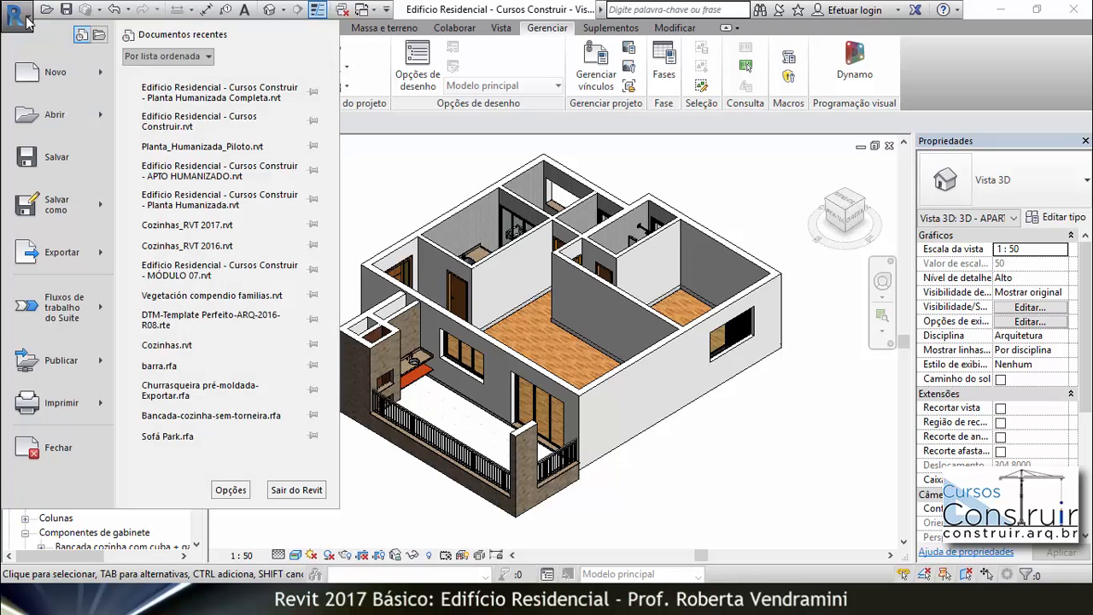
mouse_move(58, 207)
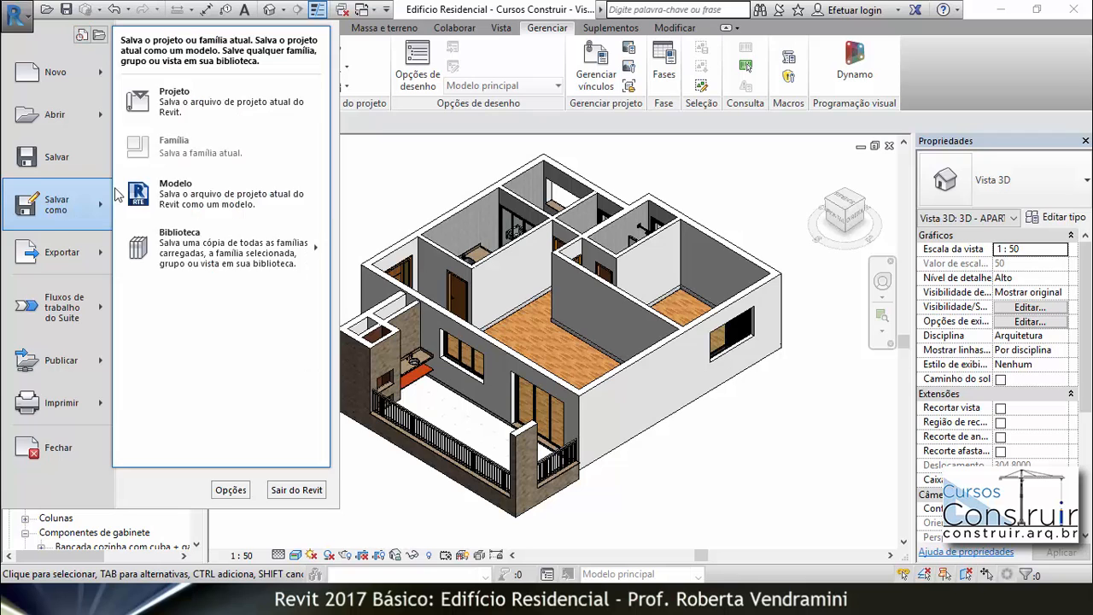
click(173, 107)
click(577, 419)
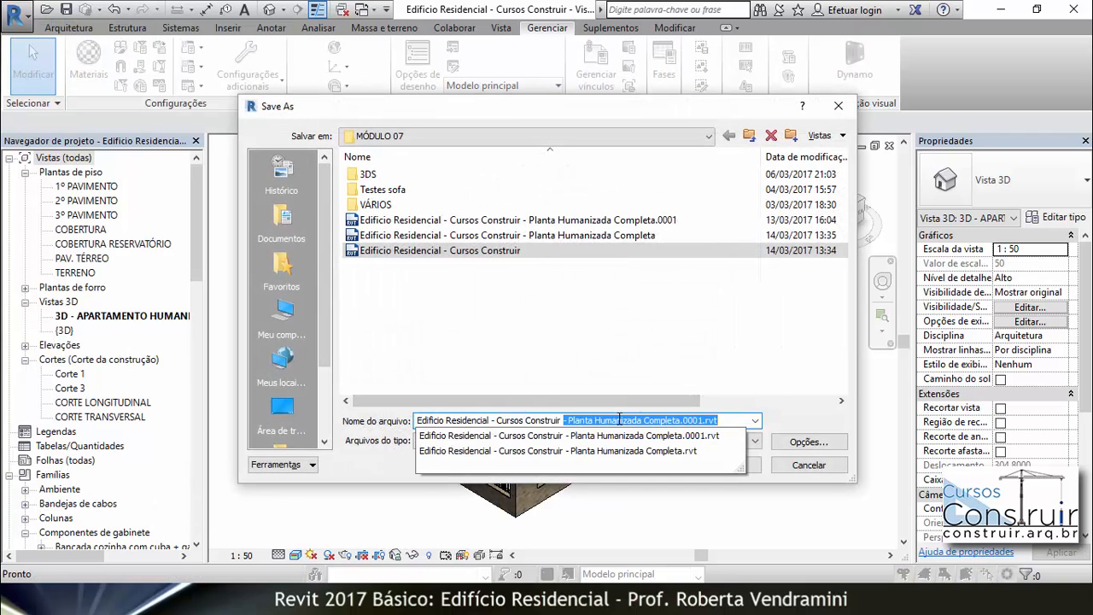
text(- APTO HUMANIZADO)
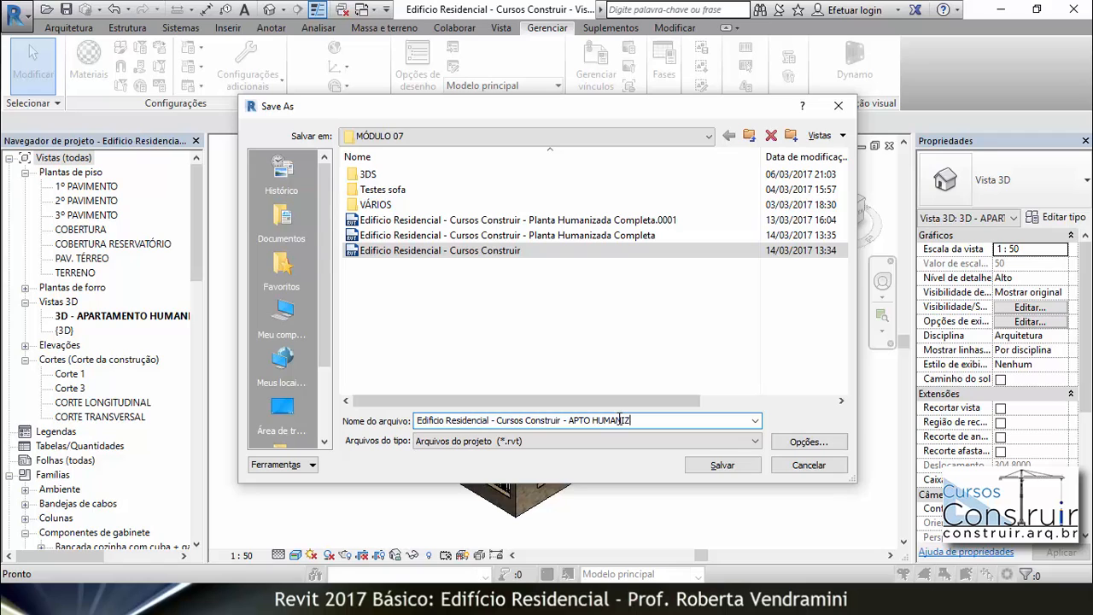
click(808, 441)
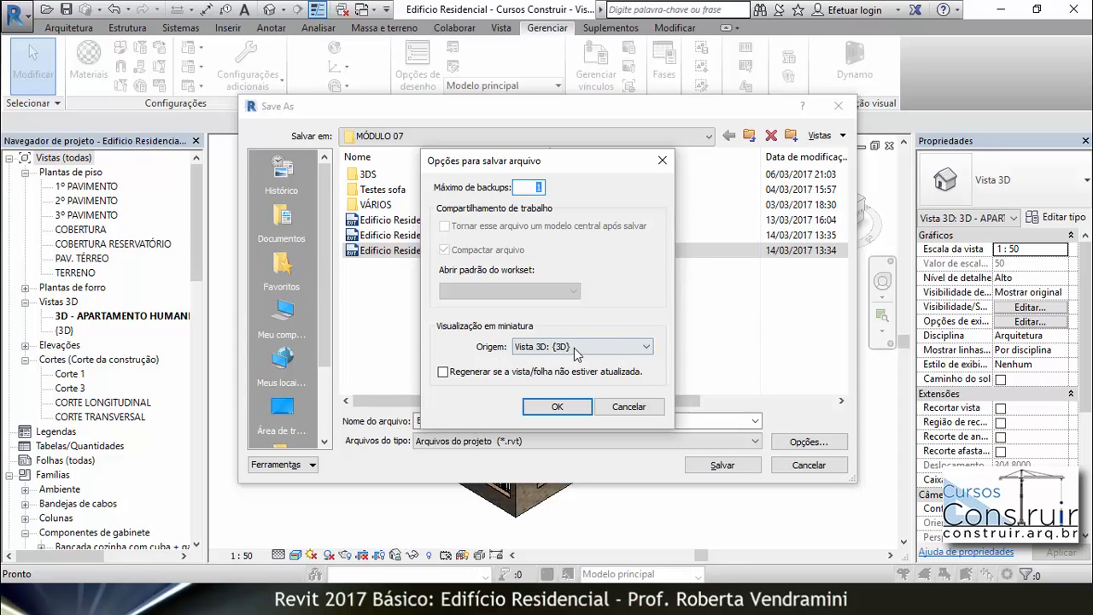
click(559, 407)
click(728, 471)
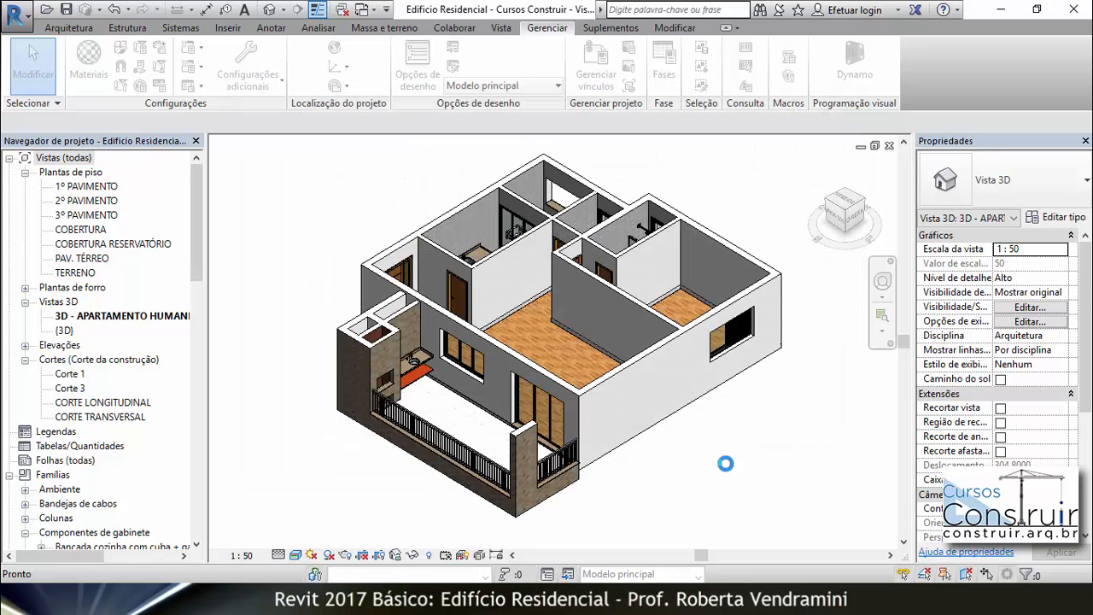
Examine the apartment's kitchen in 3D and check which family its sink countertop uses
scroll(499, 352, up, 2)
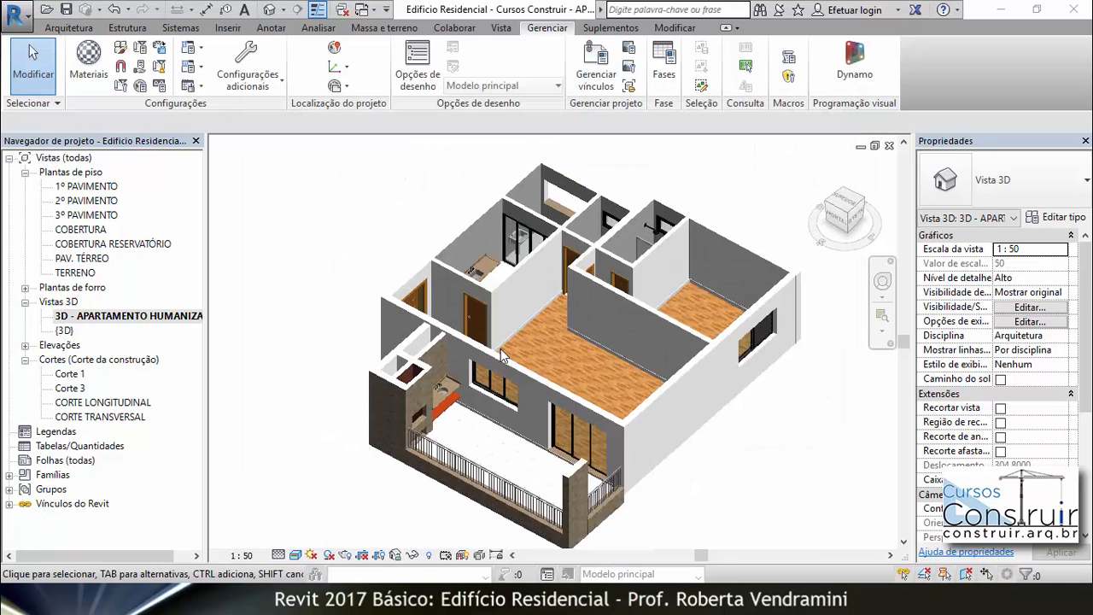
scroll(501, 352, down, 3)
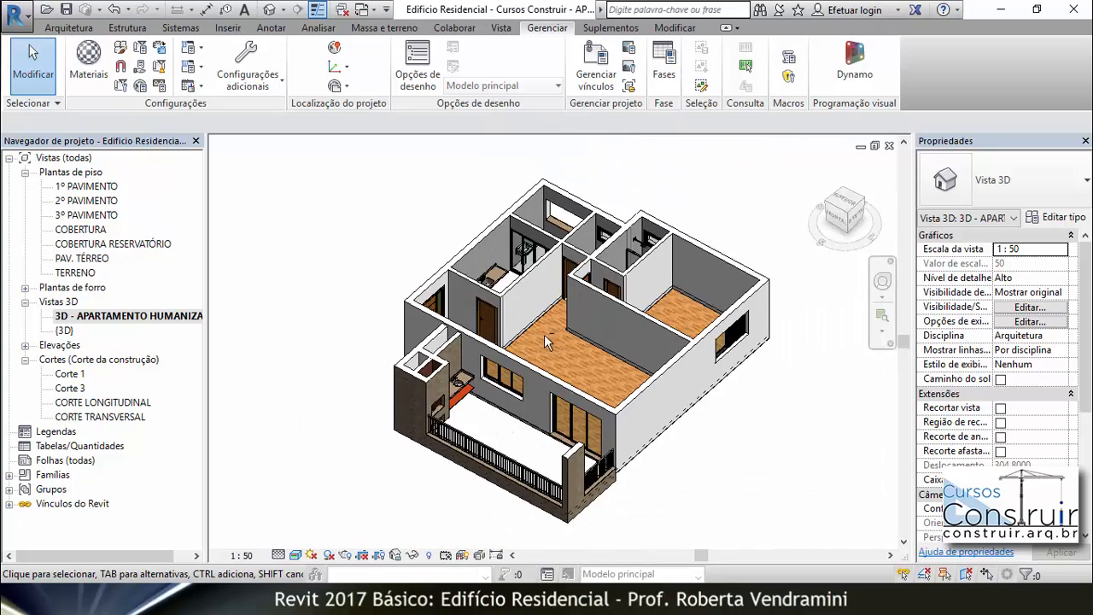
shift+middle_drag(546, 336, 546, 384)
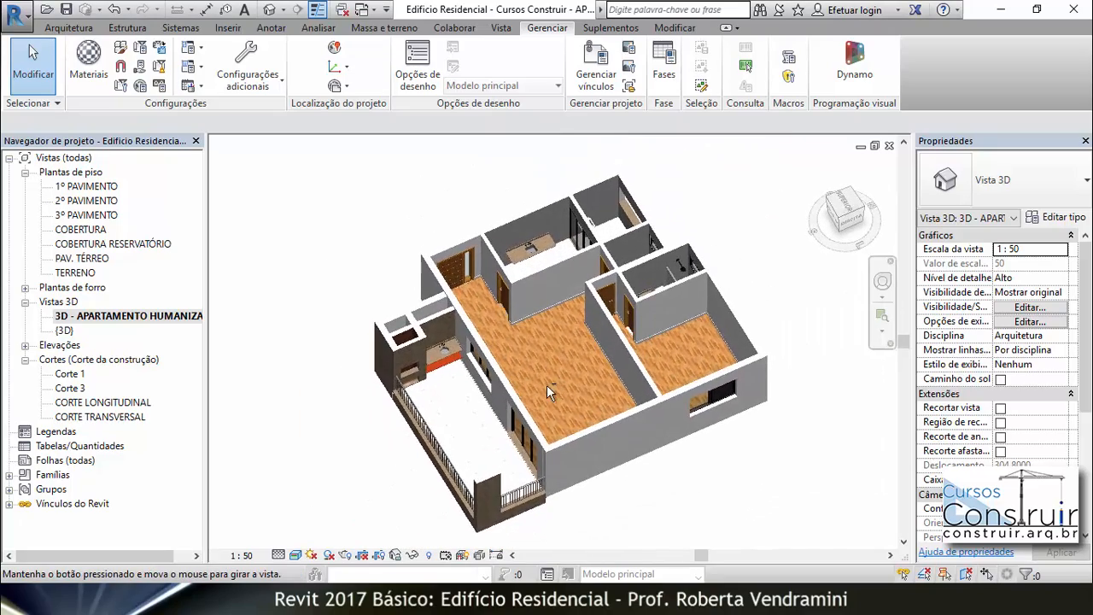
scroll(512, 234, up, 3)
scroll(512, 234, up, 3)
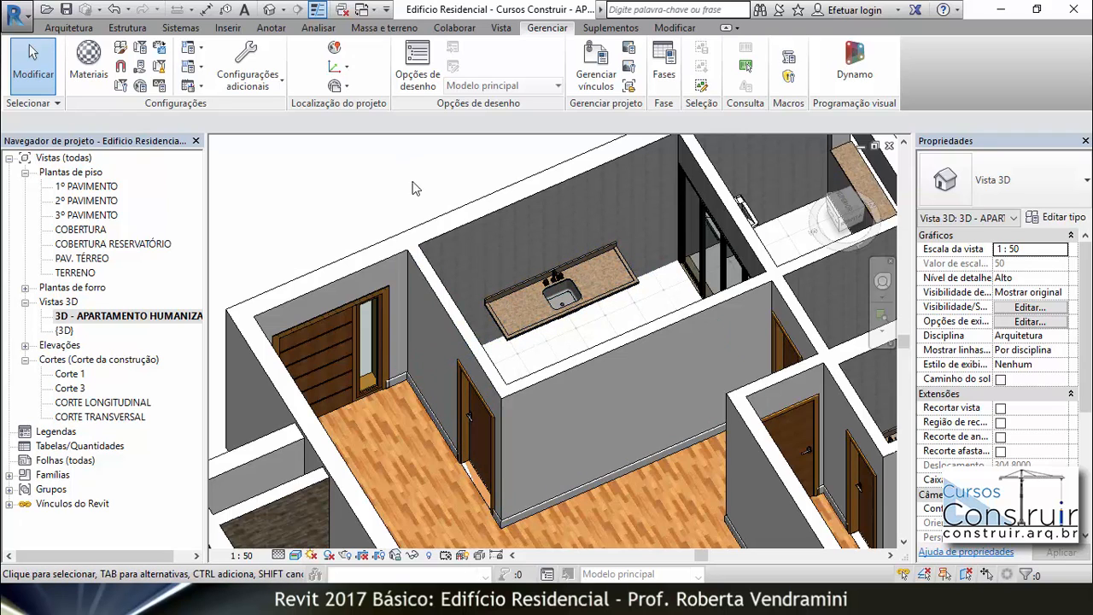
scroll(512, 346, up, 2)
click(509, 342)
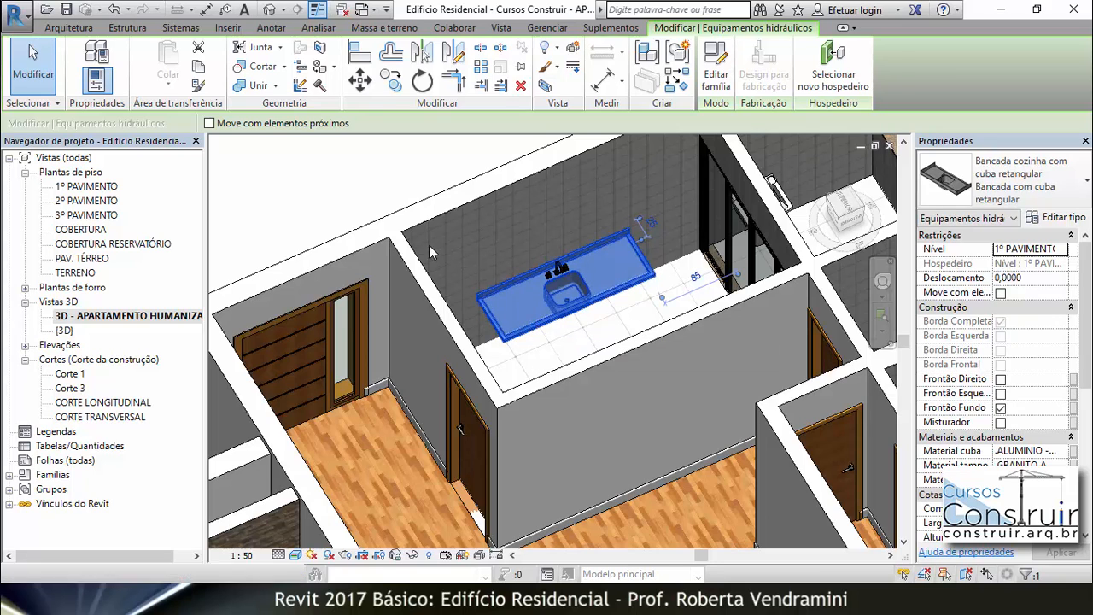
click(270, 205)
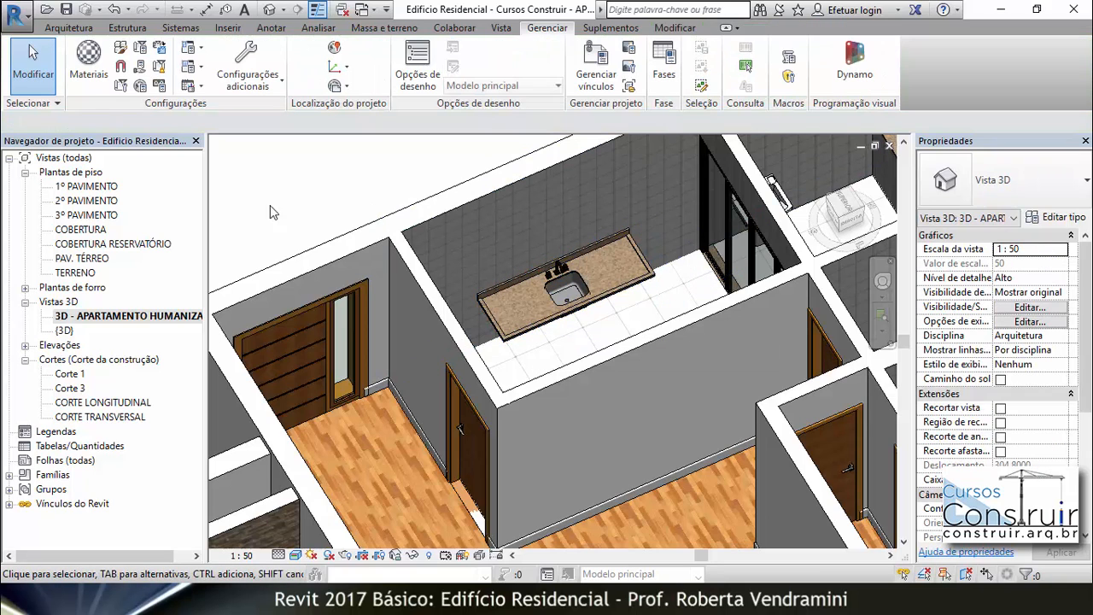
Inspect the families loaded under Equipamentos hidráulicos and Componentes de gabinete to compare their kitchen countertops
click(10, 475)
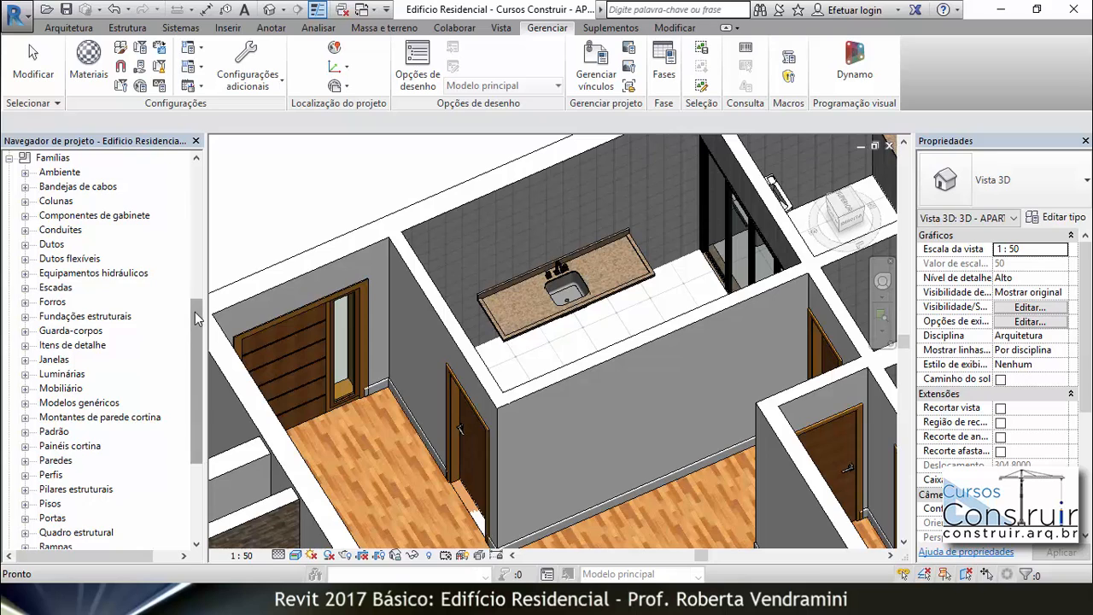
scroll(195, 312, up, 1)
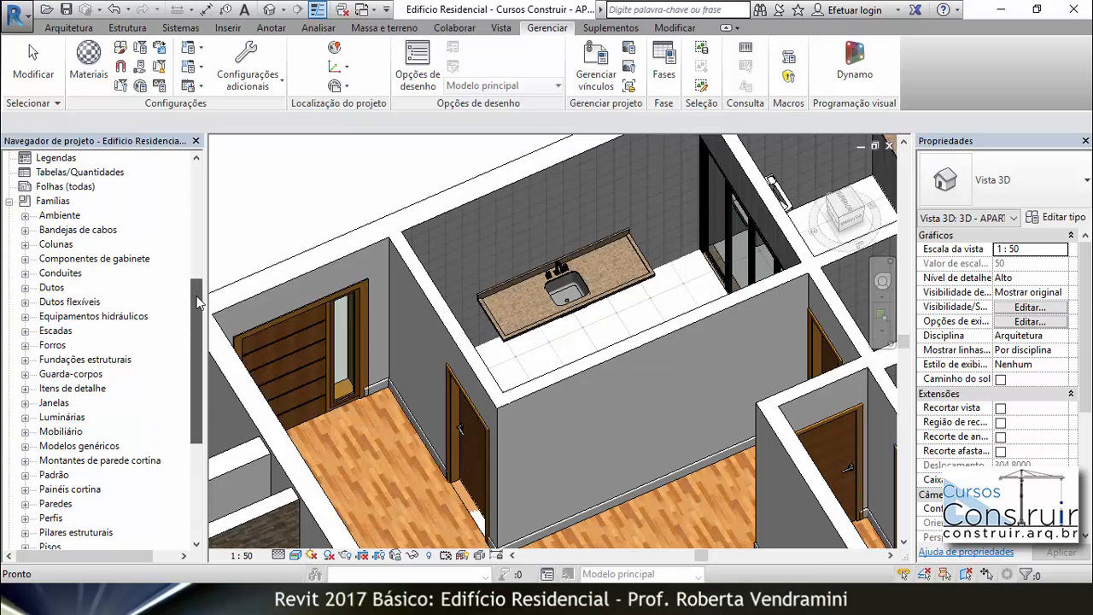
click(25, 316)
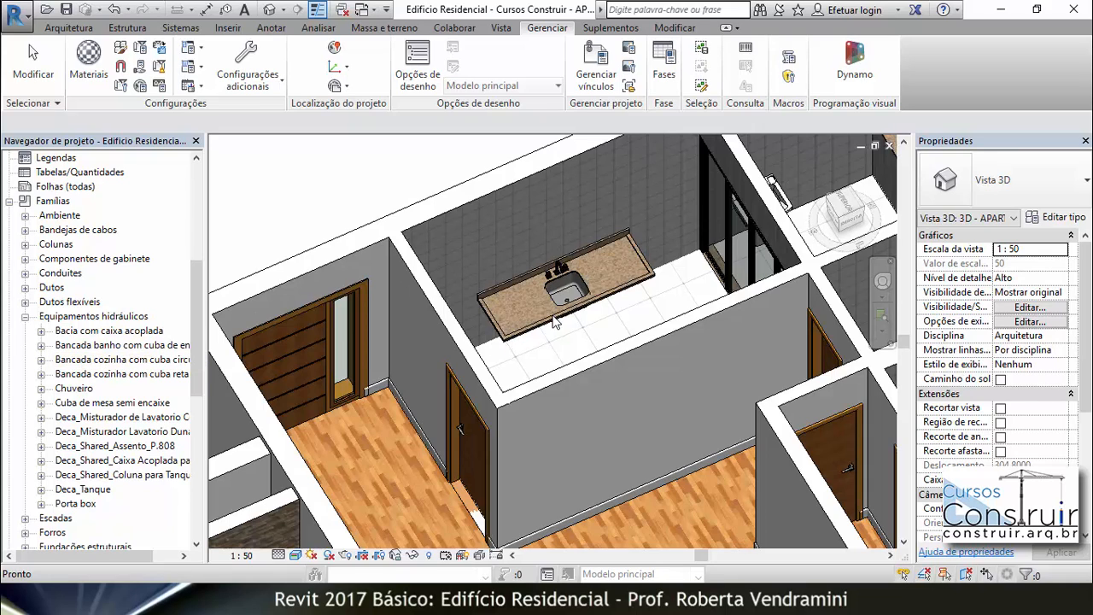
click(26, 258)
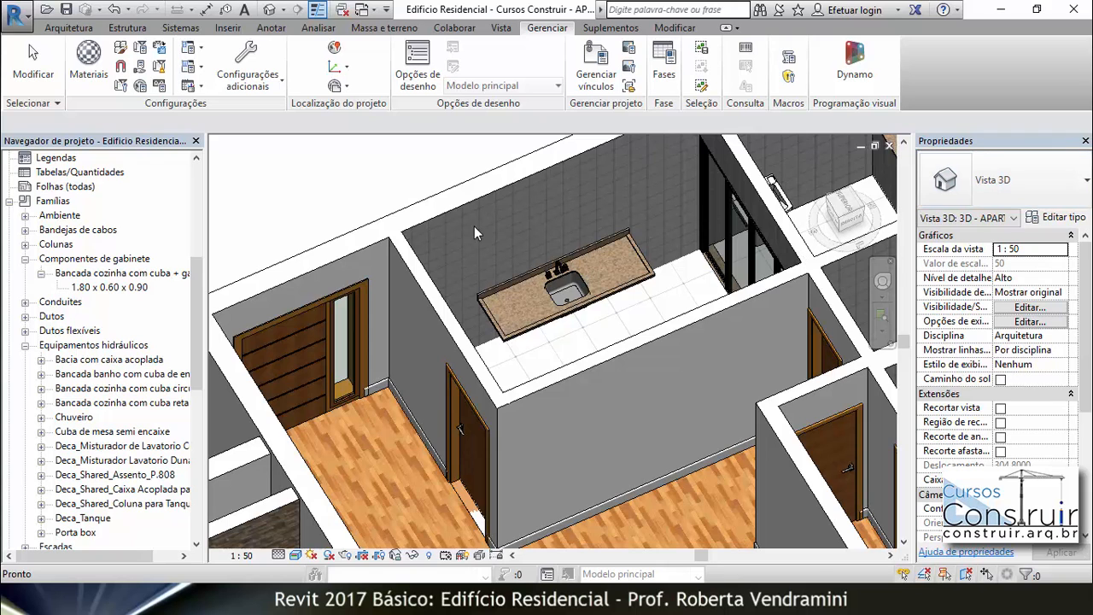
click(319, 169)
Look through the replacement types offered for the kitchen sink countertop, leaving its type as it is
scroll(312, 299, down, 1)
scroll(457, 265, up, 1)
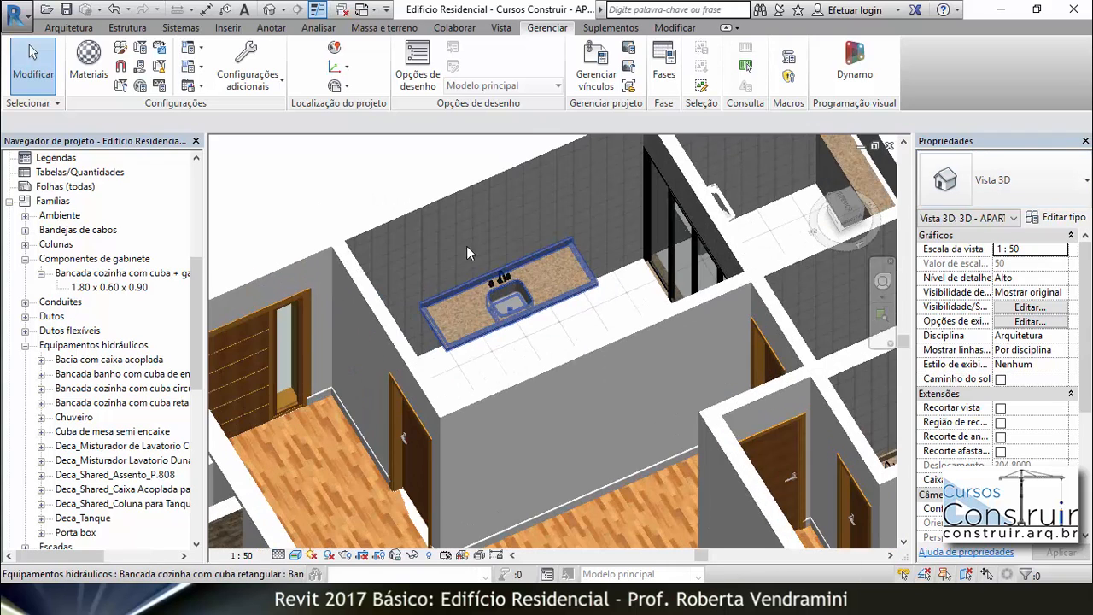
click(461, 348)
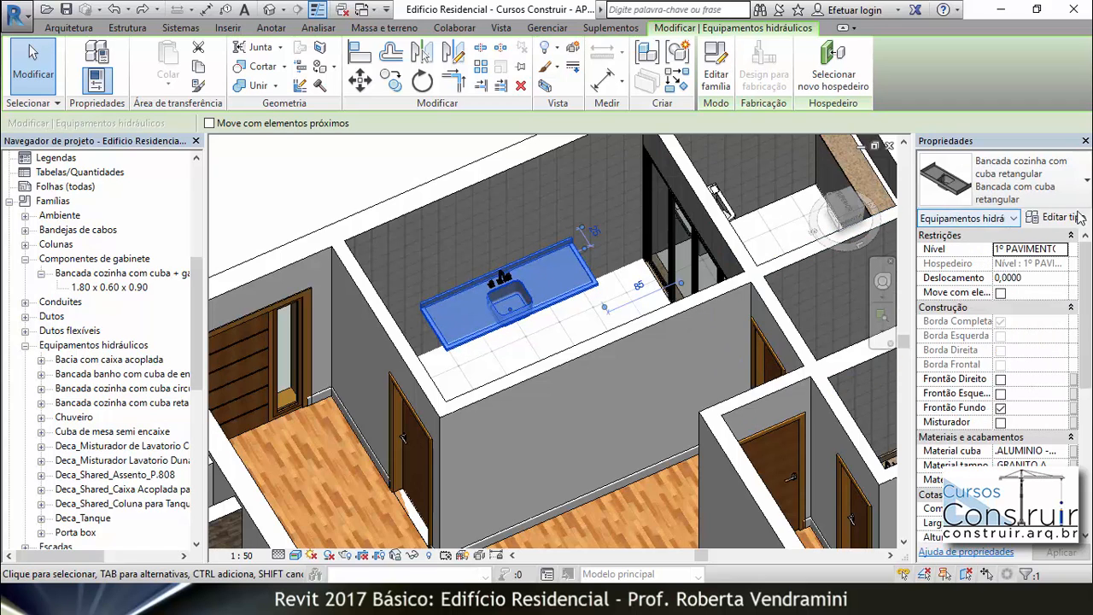
click(1003, 179)
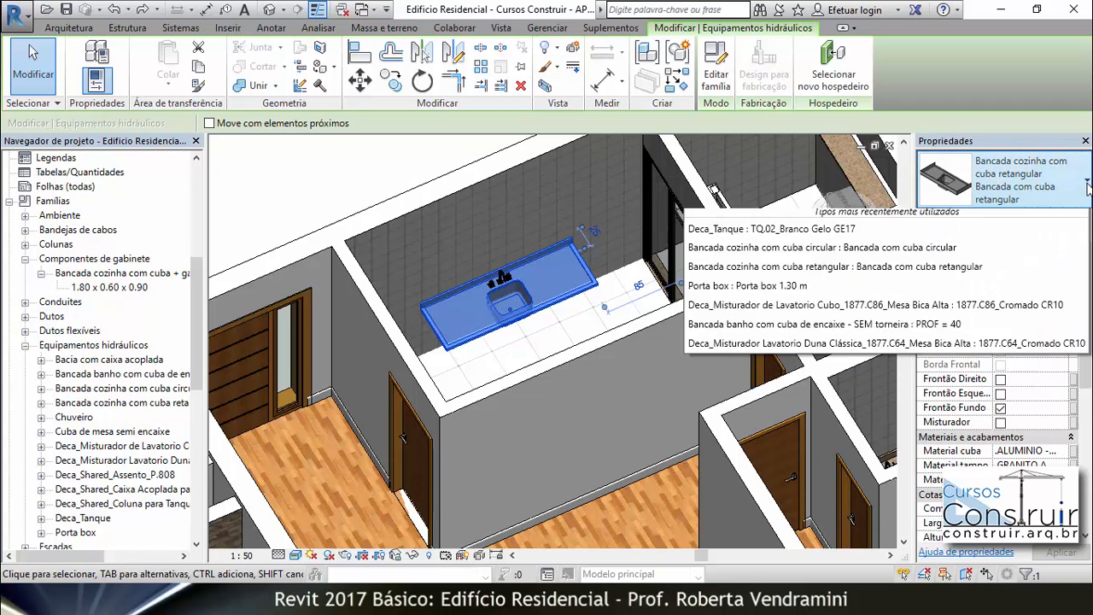
scroll(787, 322, up, 3)
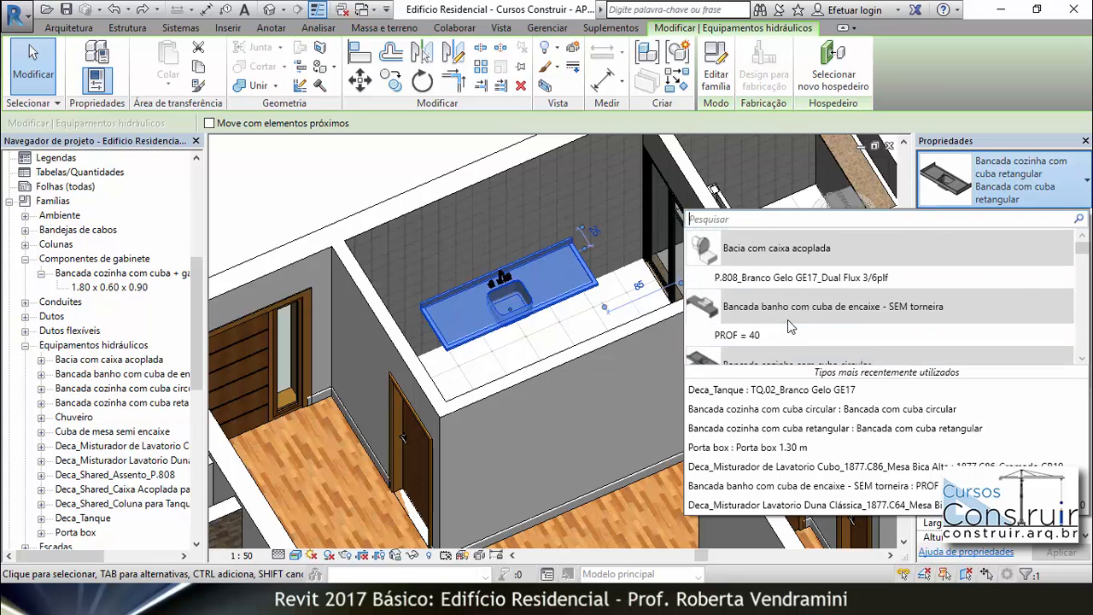
scroll(788, 325, down, 1)
scroll(787, 326, down, 1)
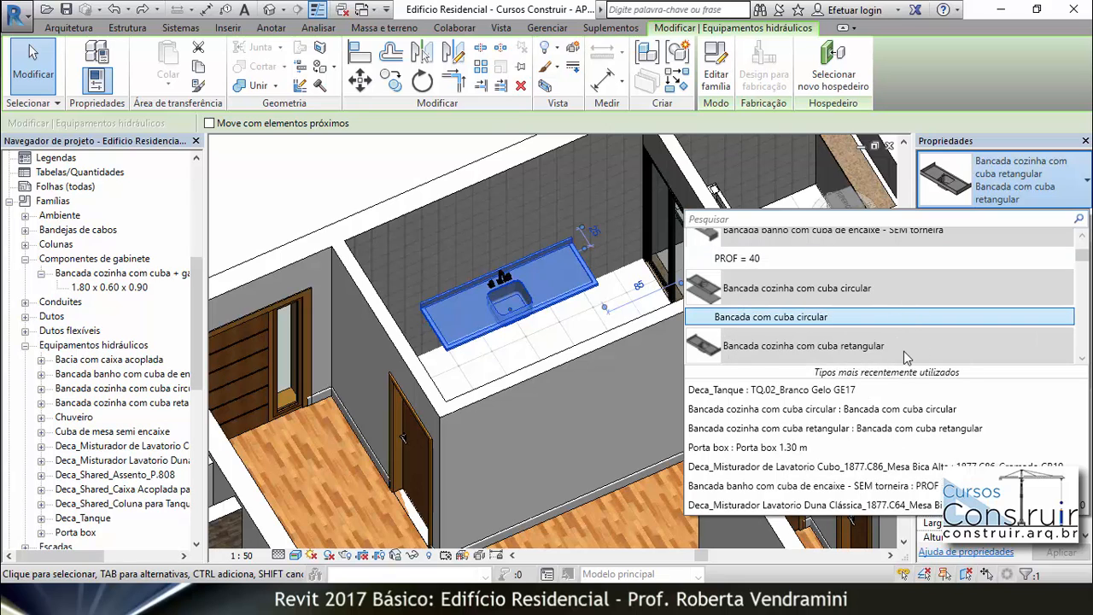
scroll(813, 284, down, 5)
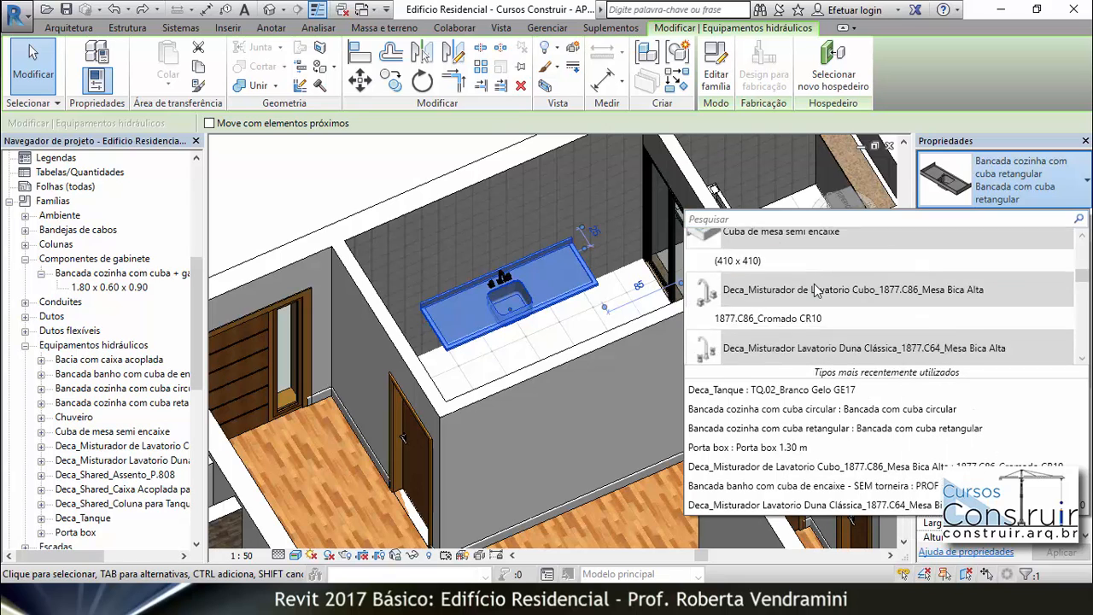
scroll(816, 290, down, 8)
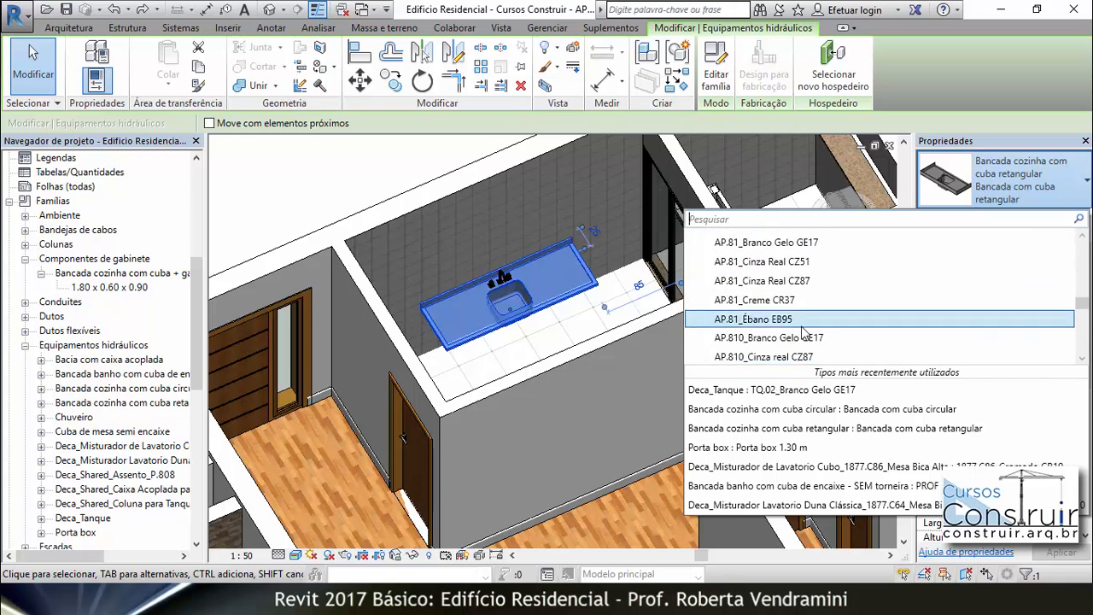
scroll(802, 331, up, 10)
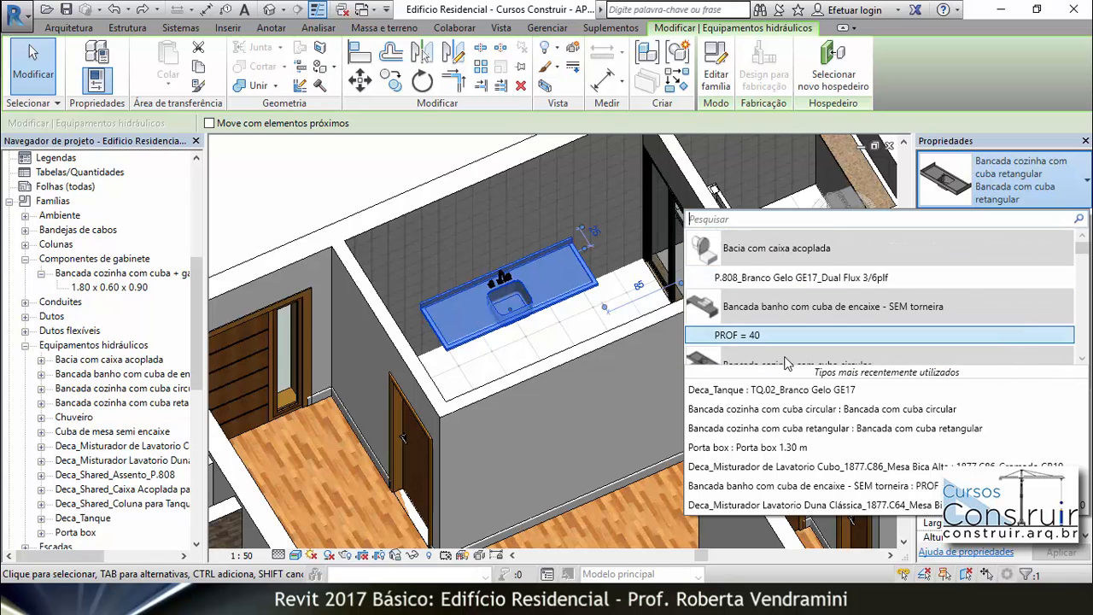
click(331, 175)
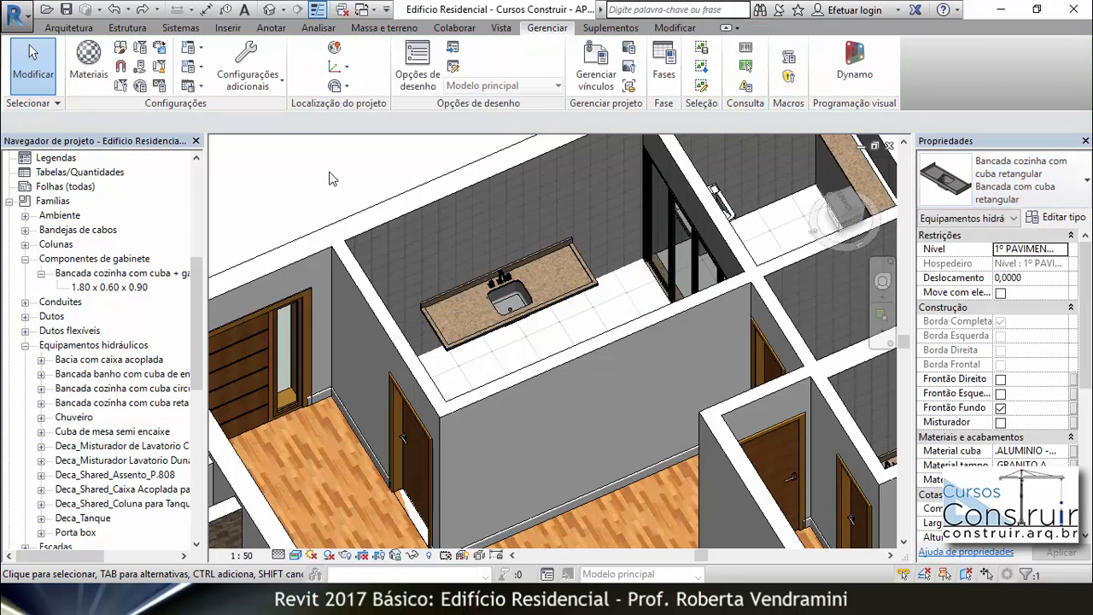
Delete the kitchen's rectangular-basin countertop and open the 1º PAVIMENTO floor plan at that kitchen
click(592, 271)
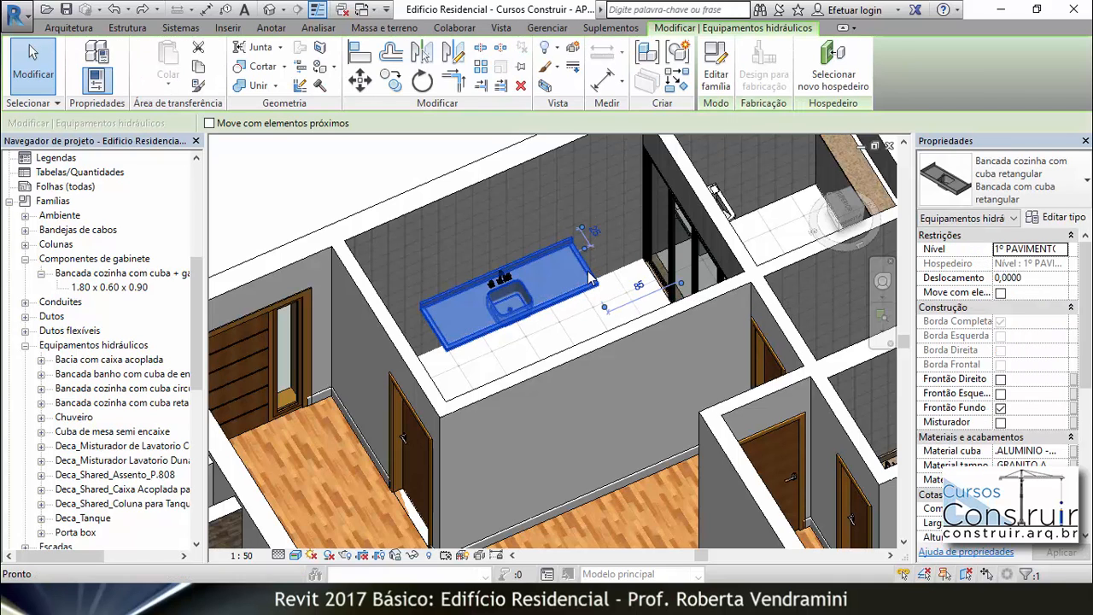
key(Delete)
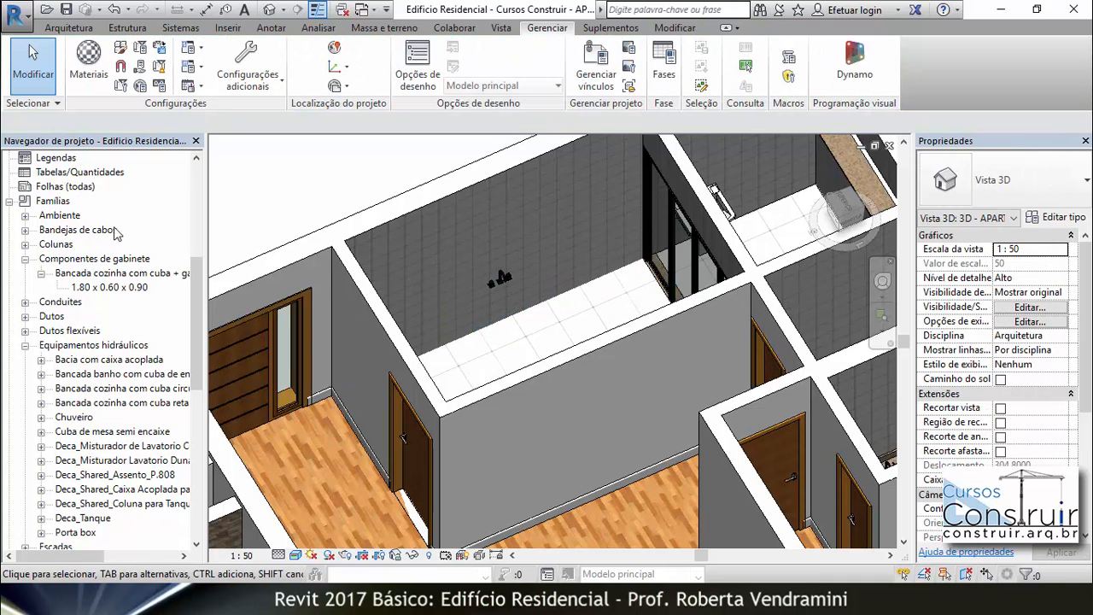
scroll(196, 324, up, 6)
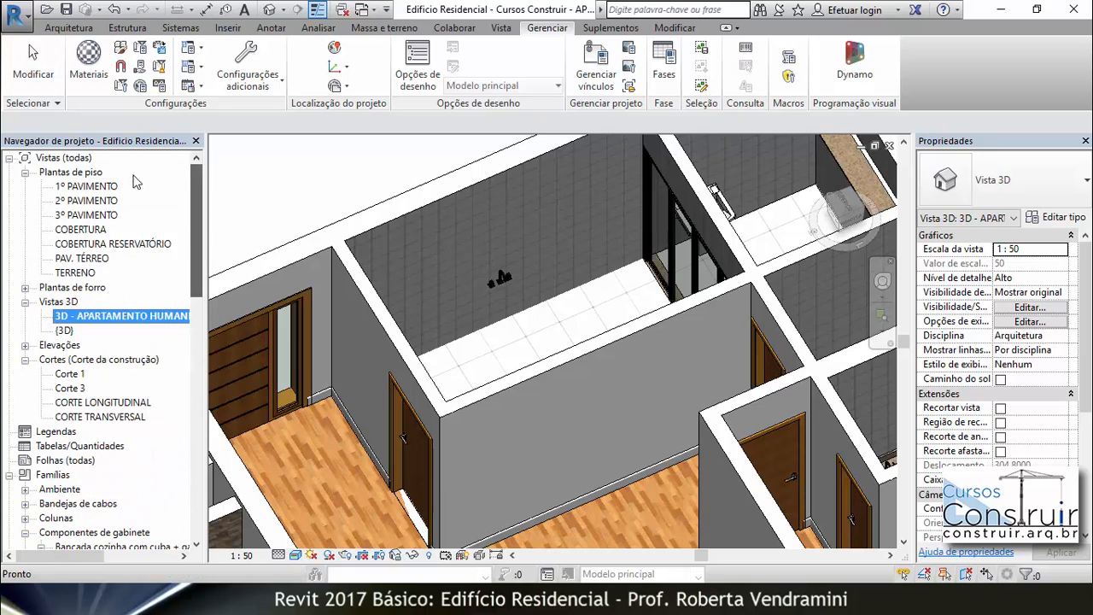
double_click(62, 189)
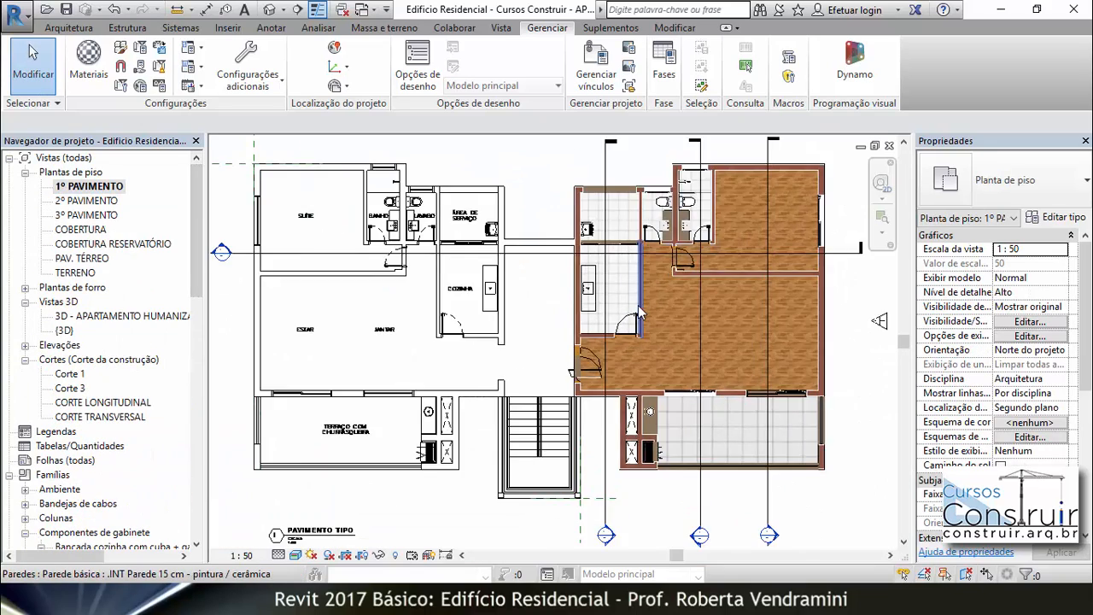
scroll(639, 314, up, 5)
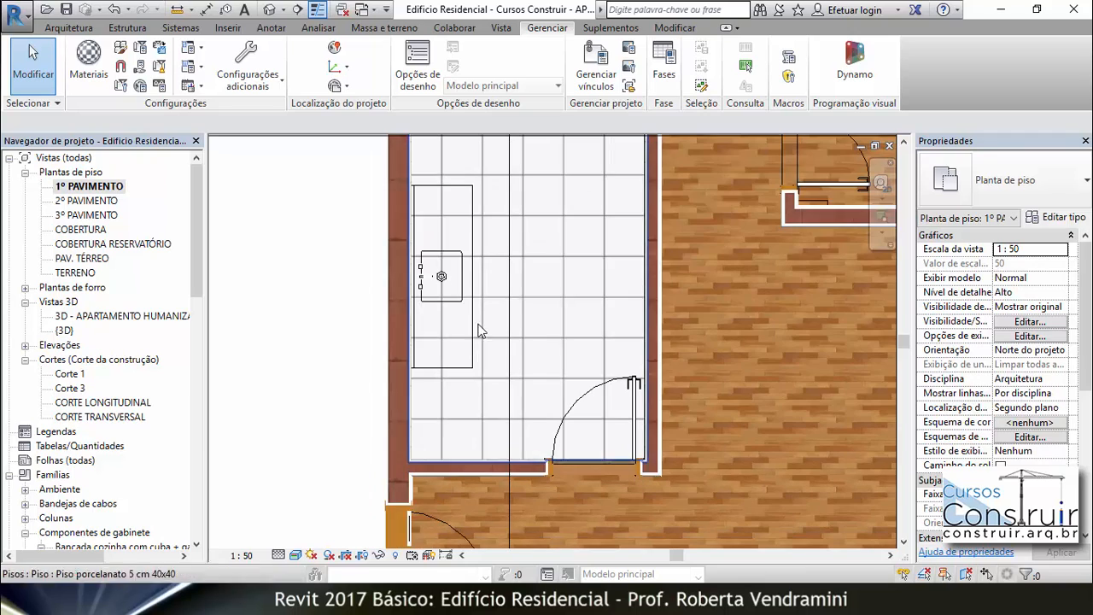
Place a Bancada cozinha com cuba + gabinete 1.80 x 0.60 x 0.90 component, rotated lengthwise, against the kitchen's exterior wall
click(75, 29)
click(192, 68)
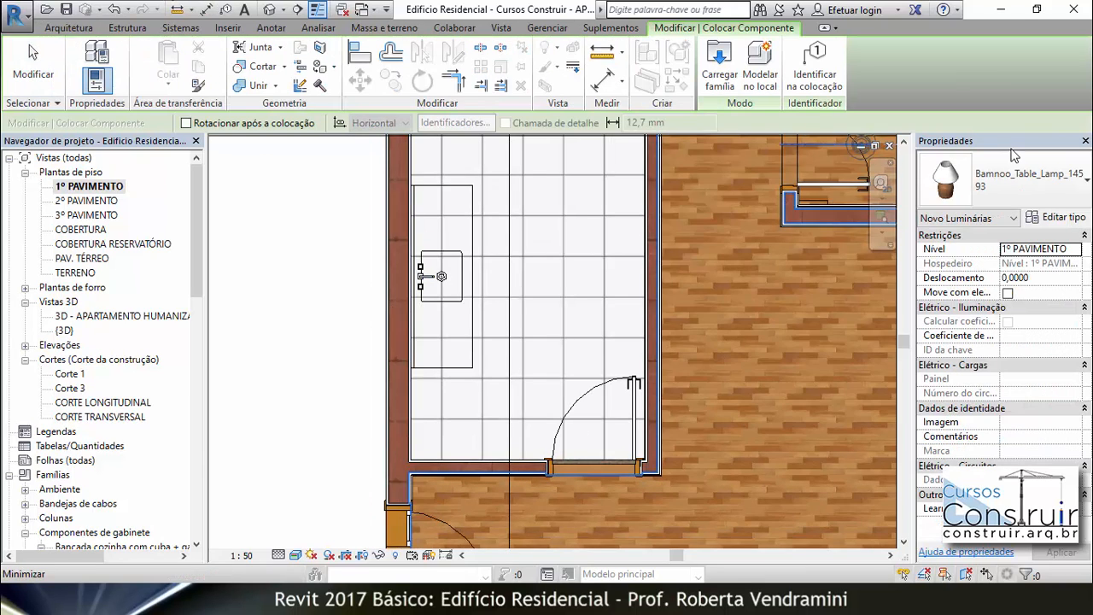
click(1020, 177)
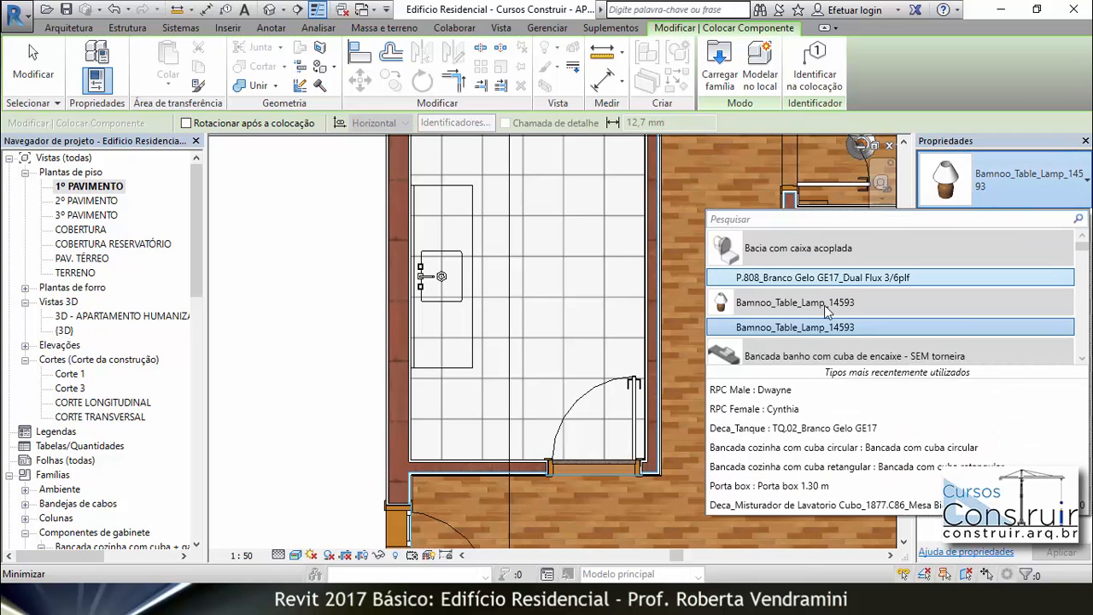
scroll(815, 305, down, 4)
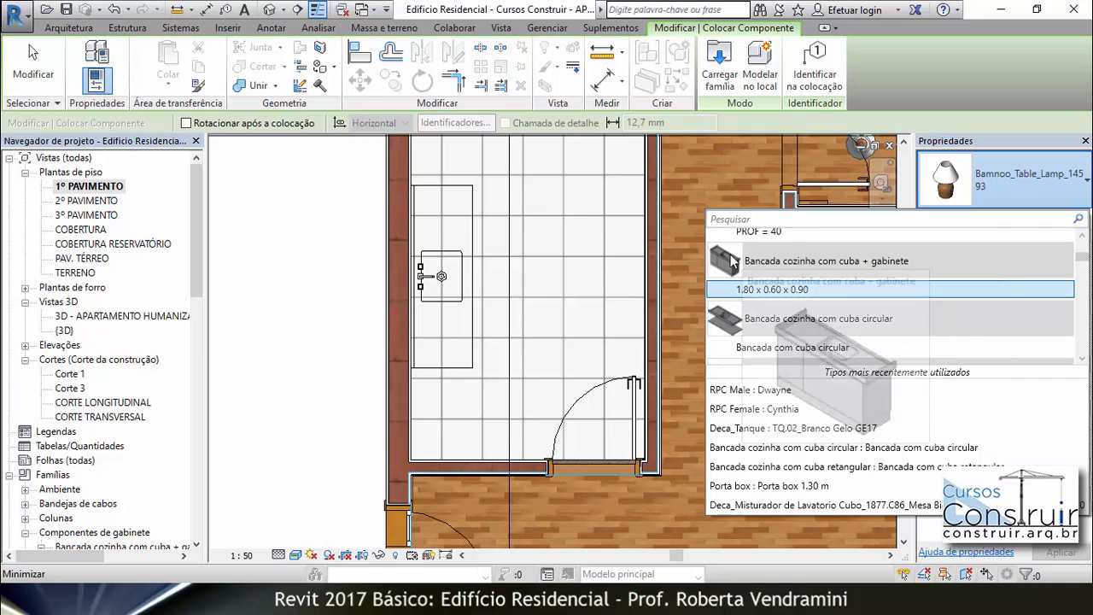
click(759, 290)
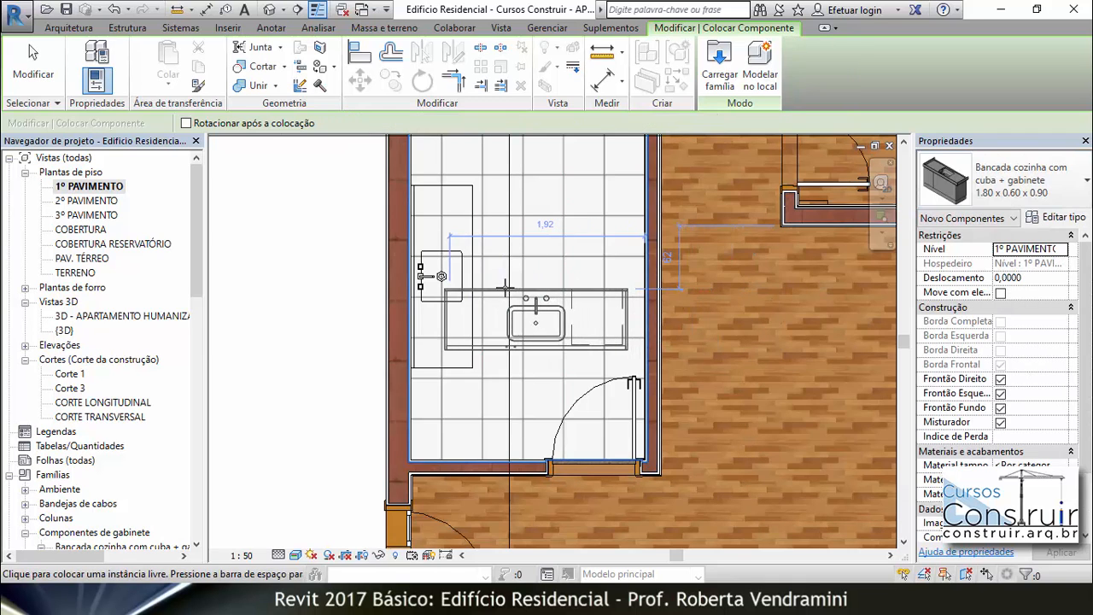
key(space)
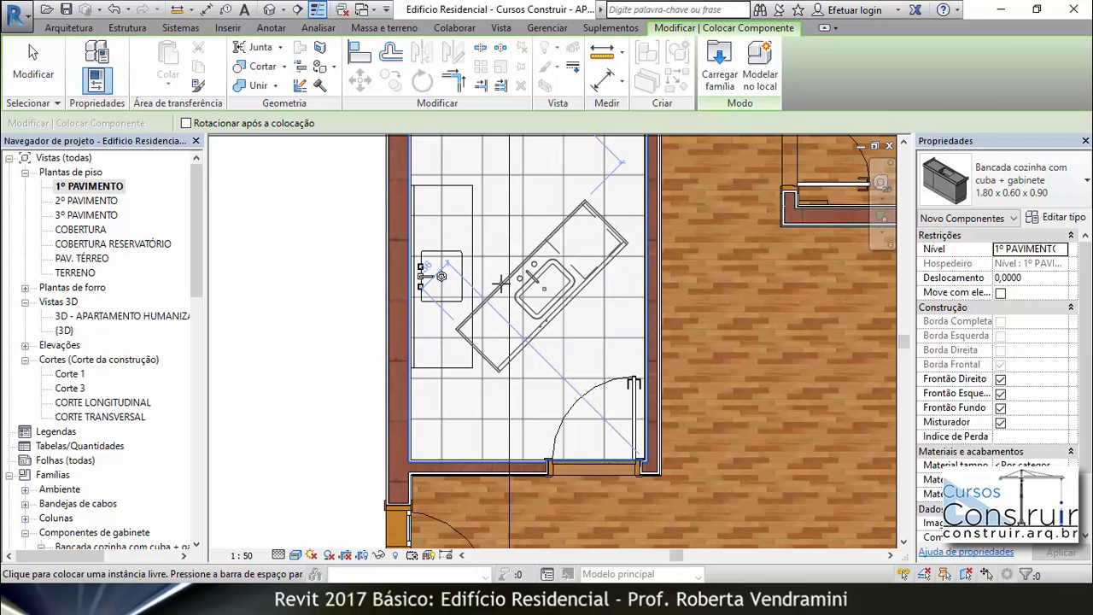
key(space)
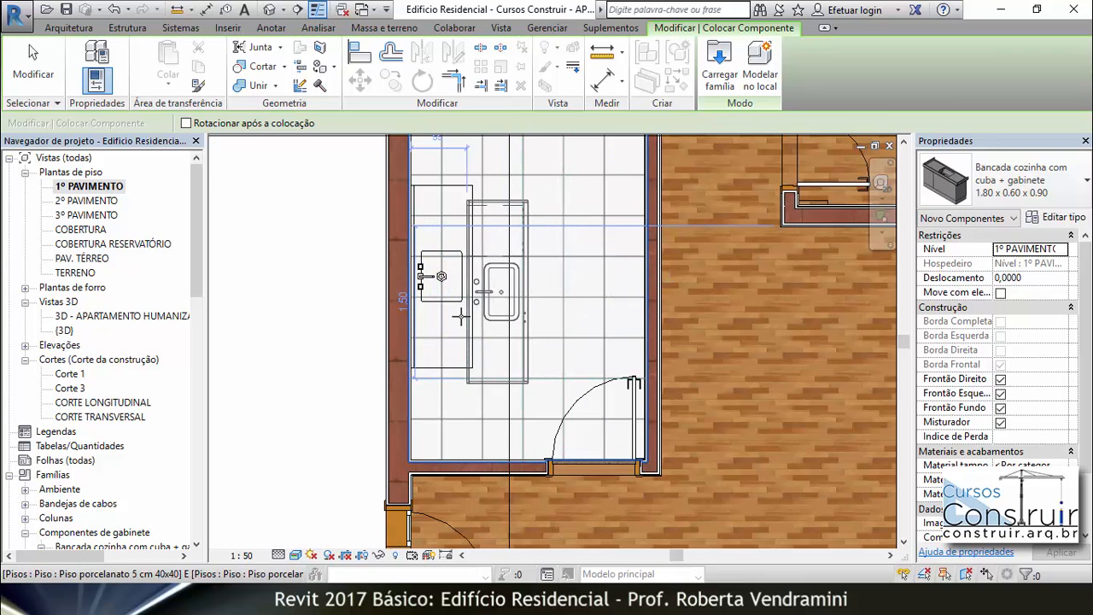
scroll(465, 318, up, 2)
scroll(453, 315, up, 1)
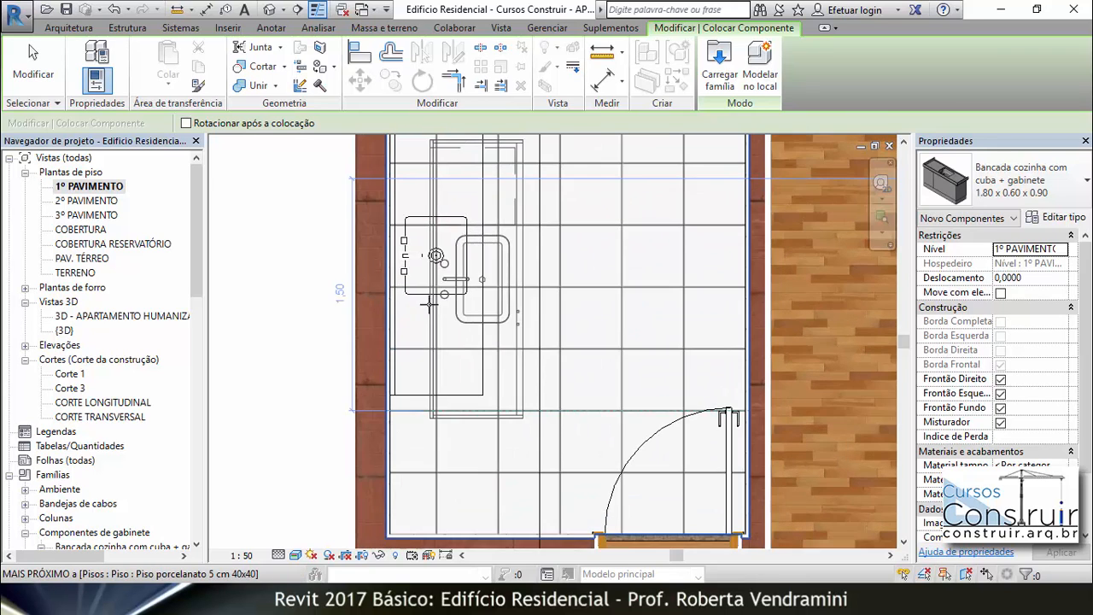
click(389, 293)
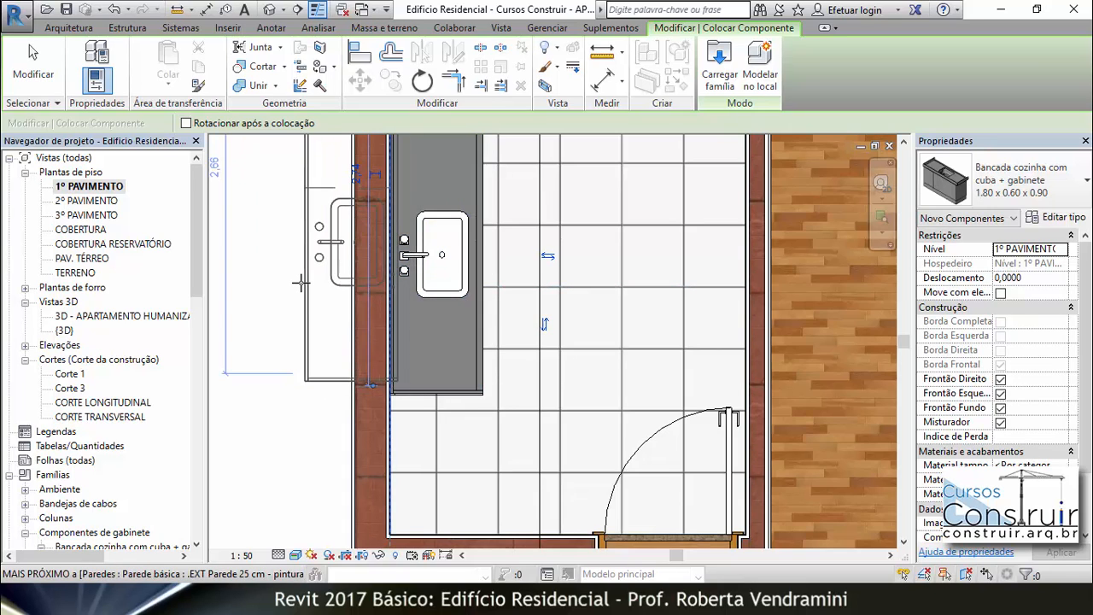
key(Escape)
Align the short lower edge of the cabinet countertop with the outline line just beyond it in the plan
scroll(420, 410, up, 4)
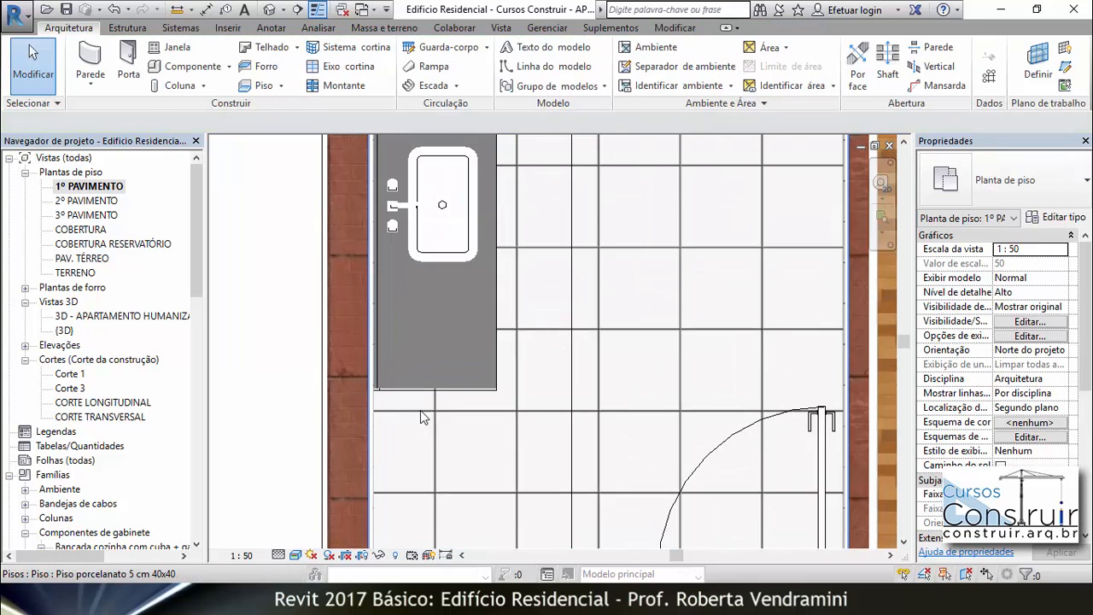
scroll(386, 404, up, 2)
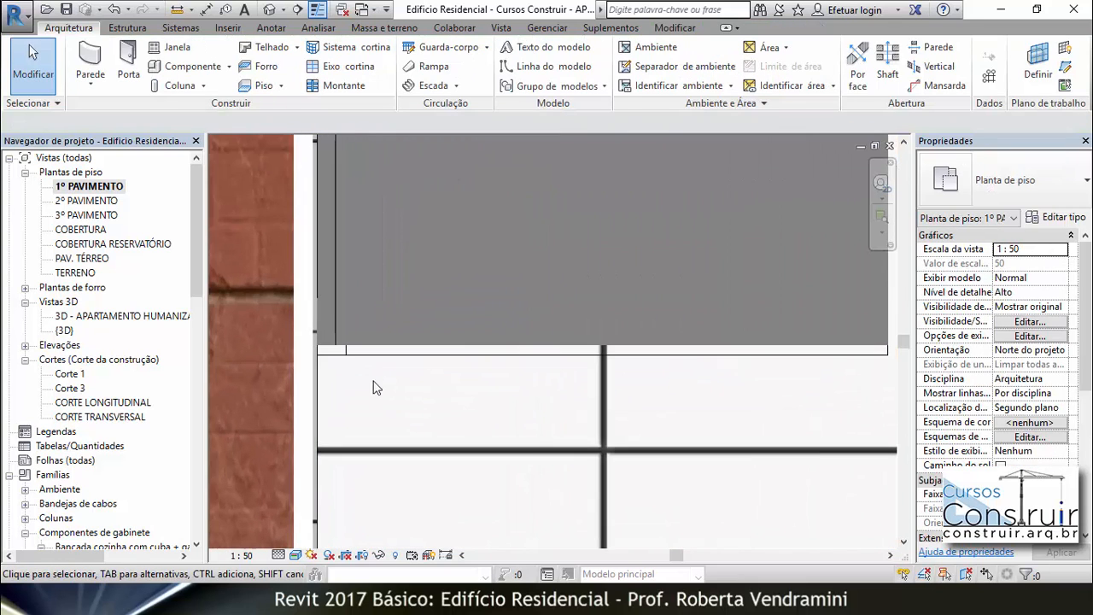
click(413, 350)
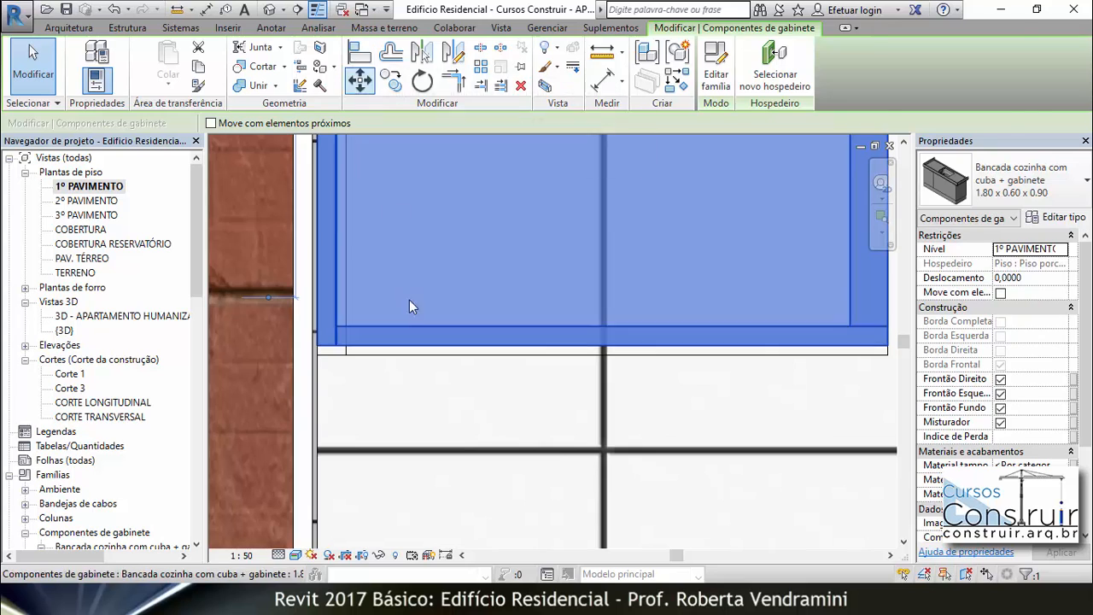
key(Escape)
click(453, 348)
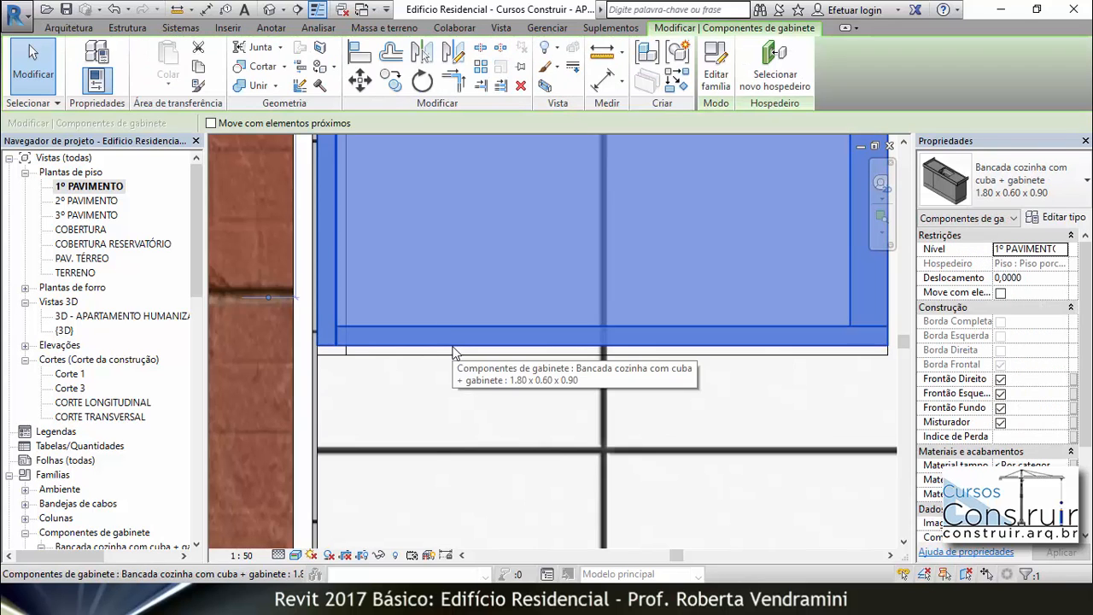
click(362, 60)
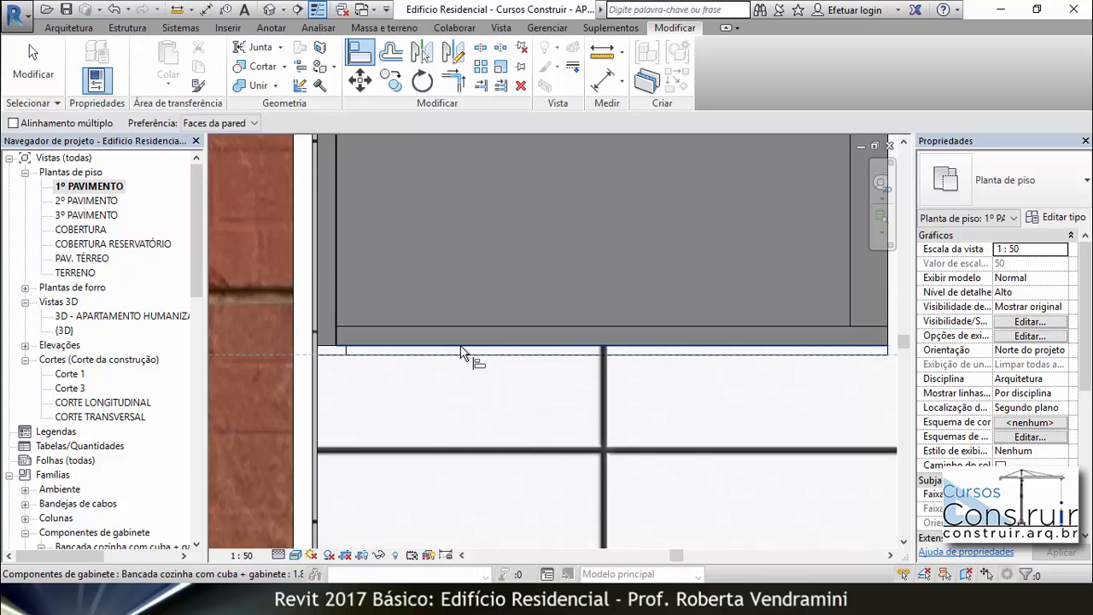
click(462, 355)
key(Escape)
key(Escape)
scroll(500, 395, down, 5)
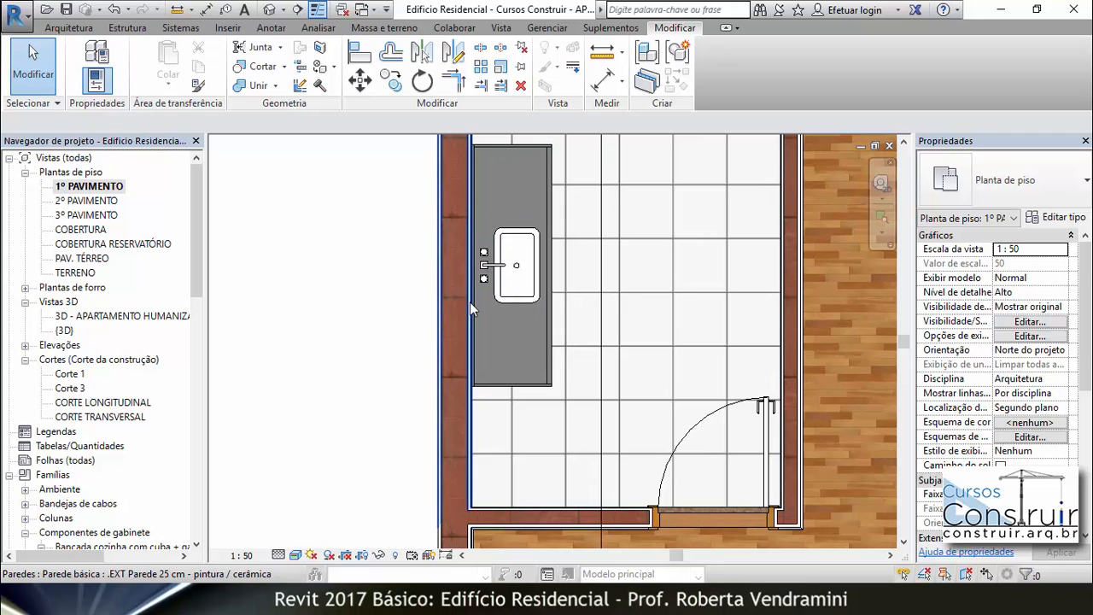
Turn off Frontão Direito and Frontão Esquerdo for the kitchen's cabinet countertop, keeping only its back splash
click(551, 239)
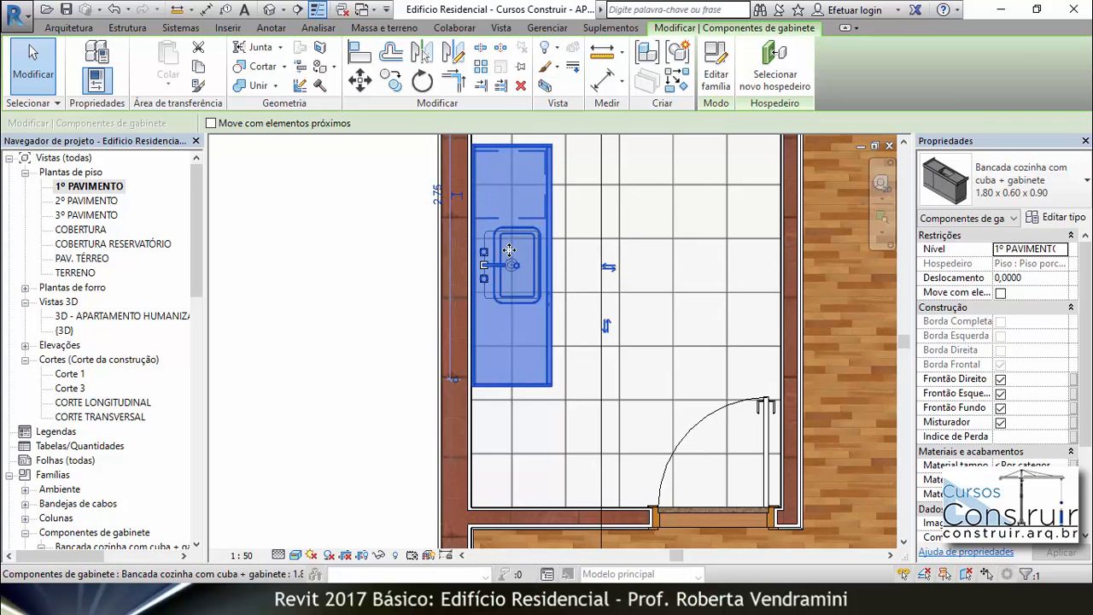
click(348, 384)
scroll(348, 384, down, 1)
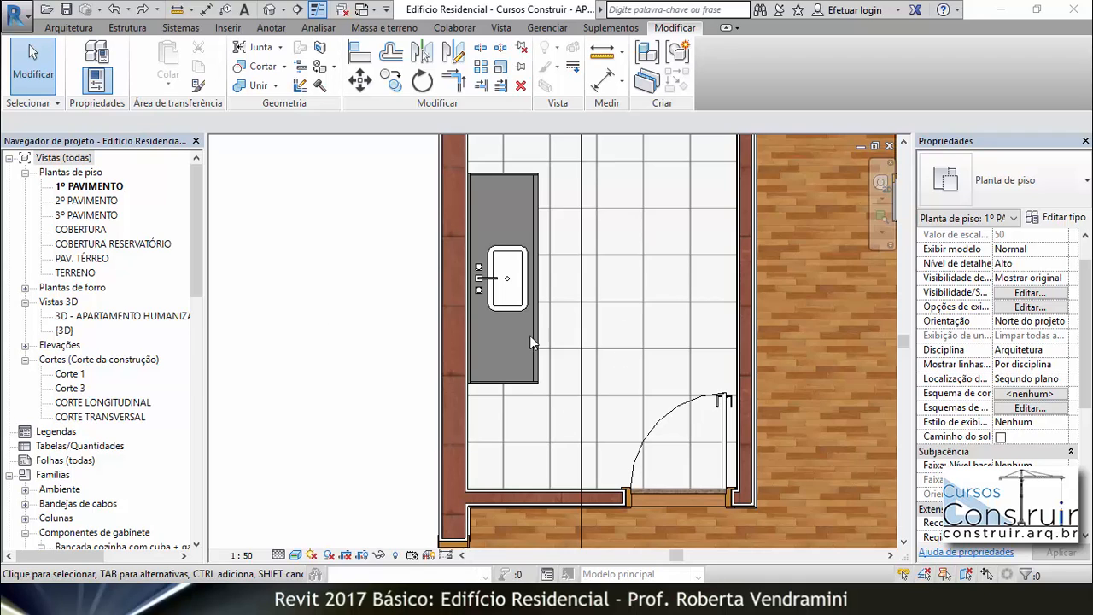
click(534, 275)
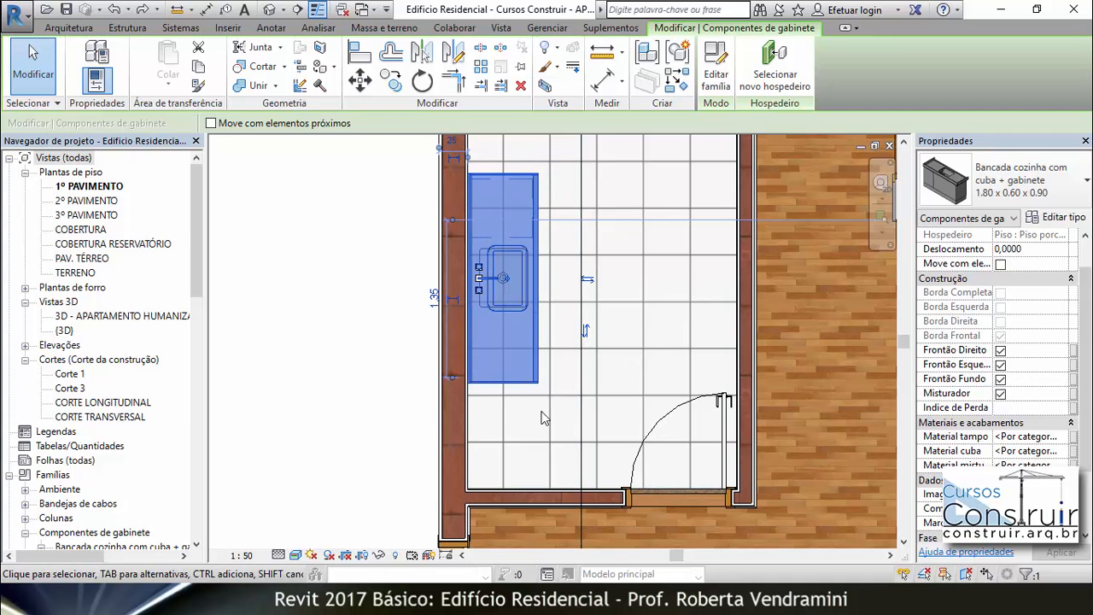
click(1001, 350)
click(1001, 365)
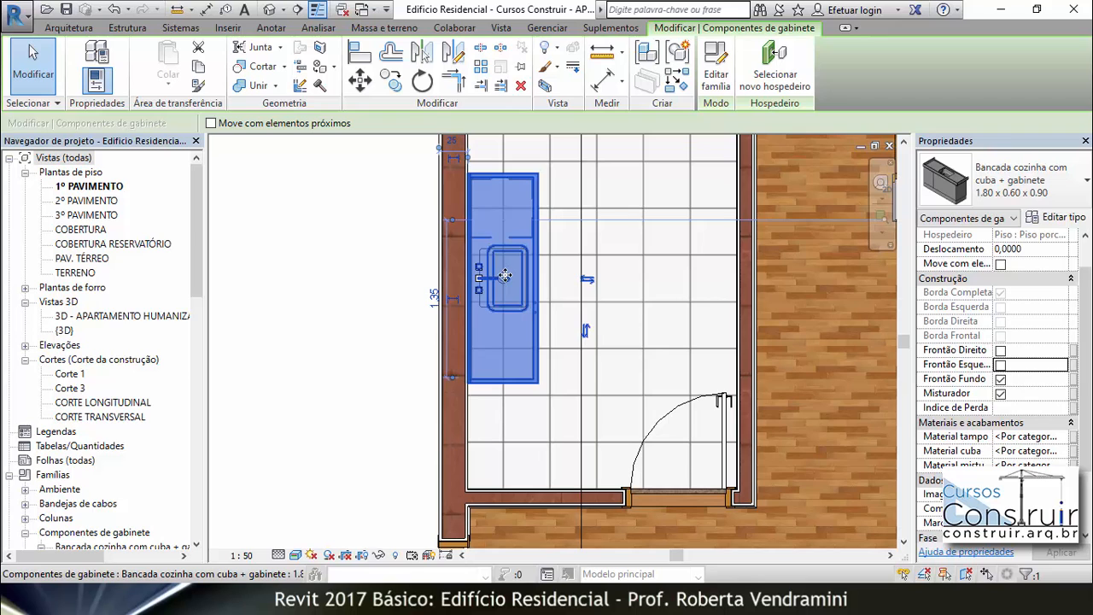
click(306, 269)
scroll(491, 282, up, 3)
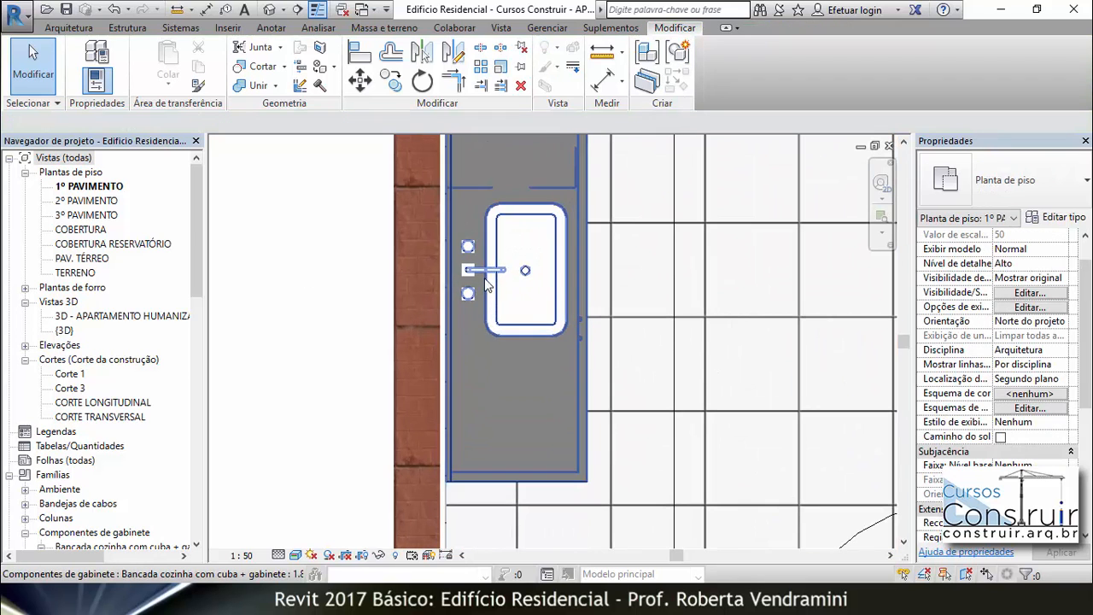
Open the humanized apartment's 3D view and delete the separate Deca_Misturador de Lavatorio Cubo overlapping the countertop's built-in mixer
double_click(120, 316)
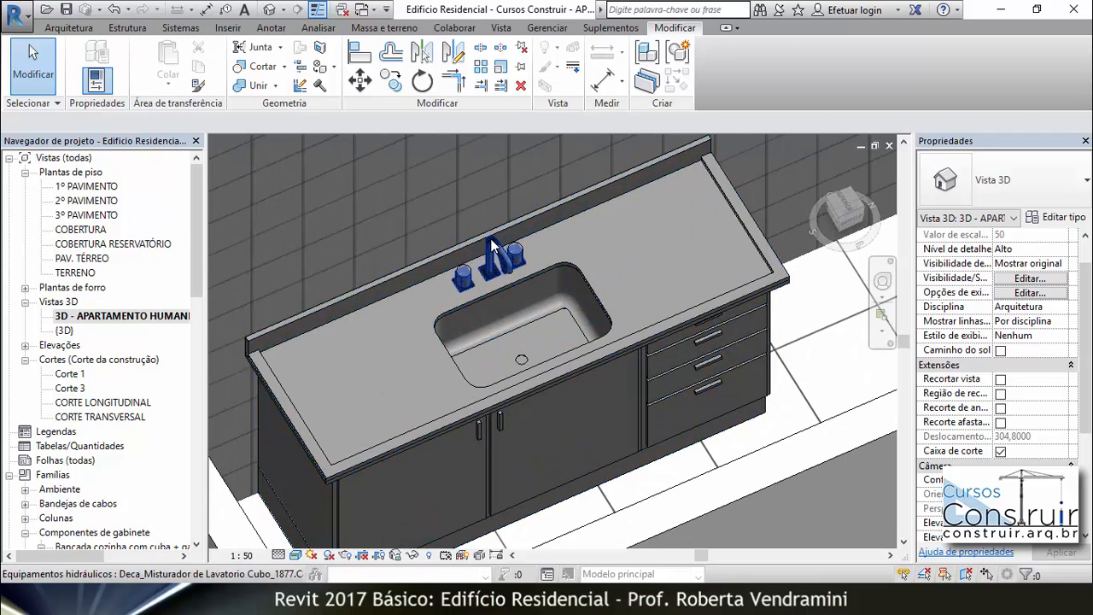
click(492, 245)
key(Escape)
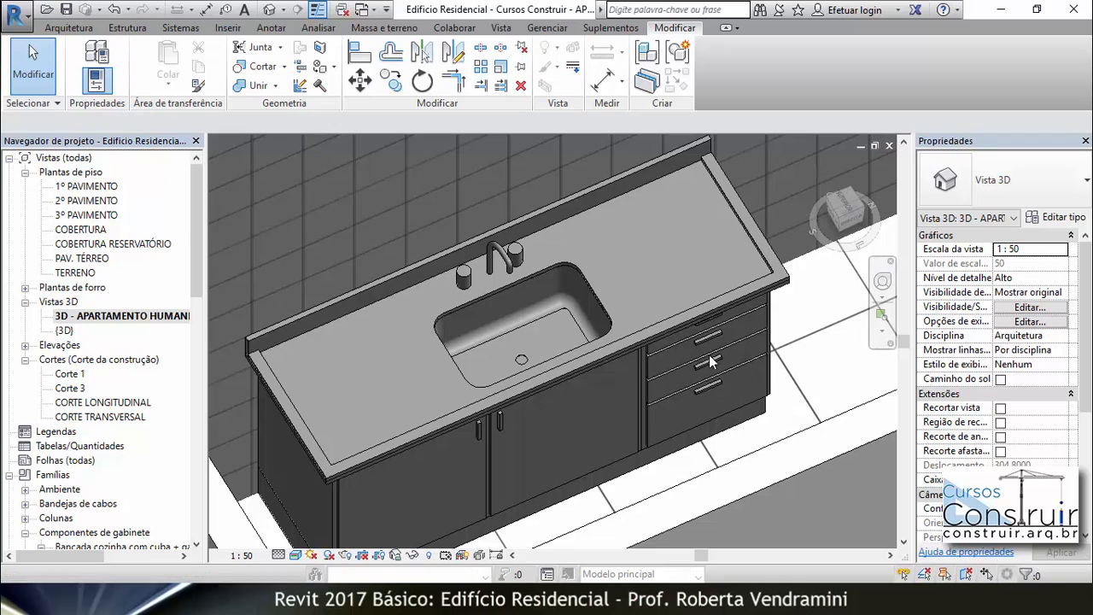
Turn the cabinet countertop's Misturador option off and back on to compare it with and without the built-in mixer
click(673, 325)
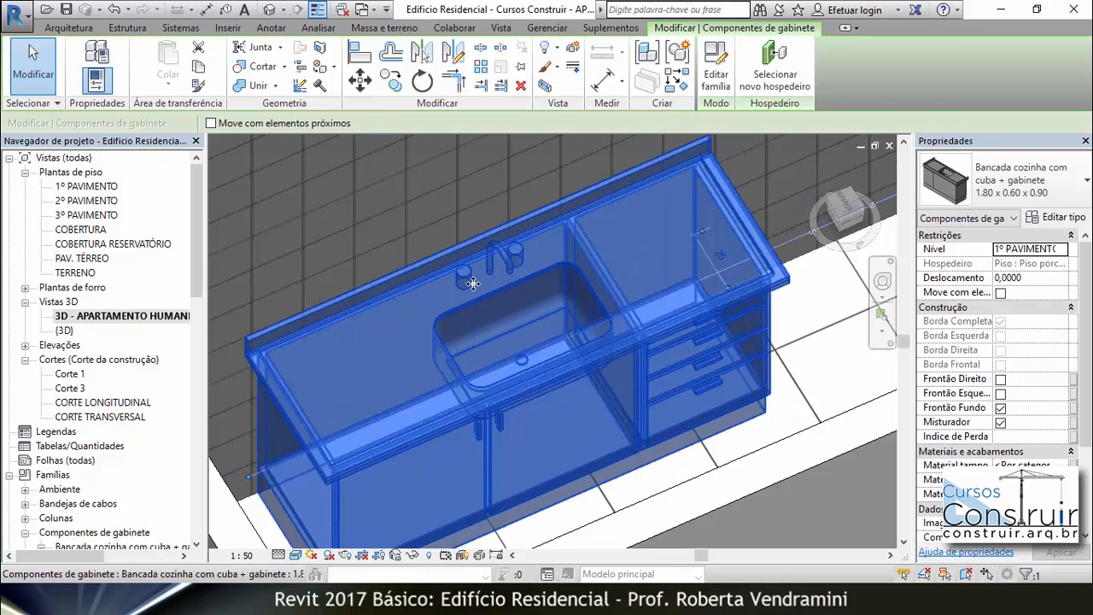
click(1000, 424)
key(Escape)
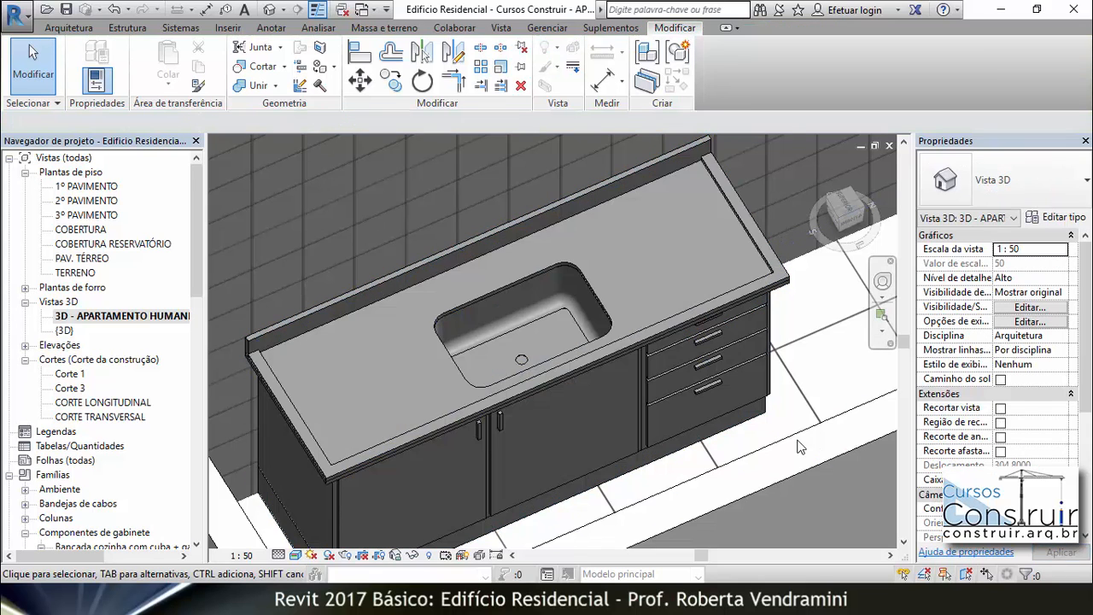
click(521, 290)
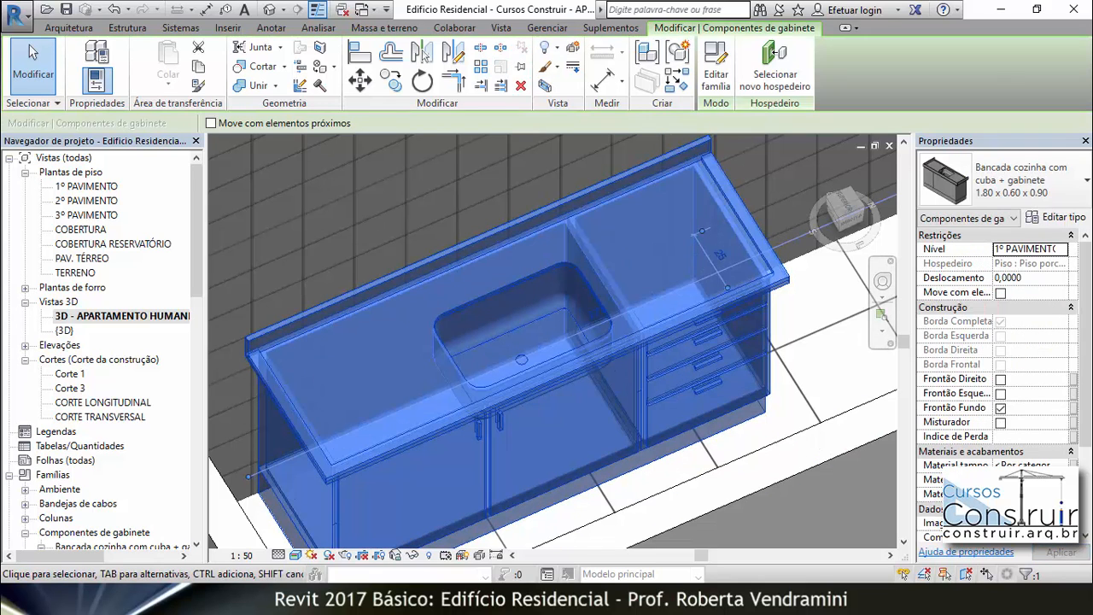
click(1000, 422)
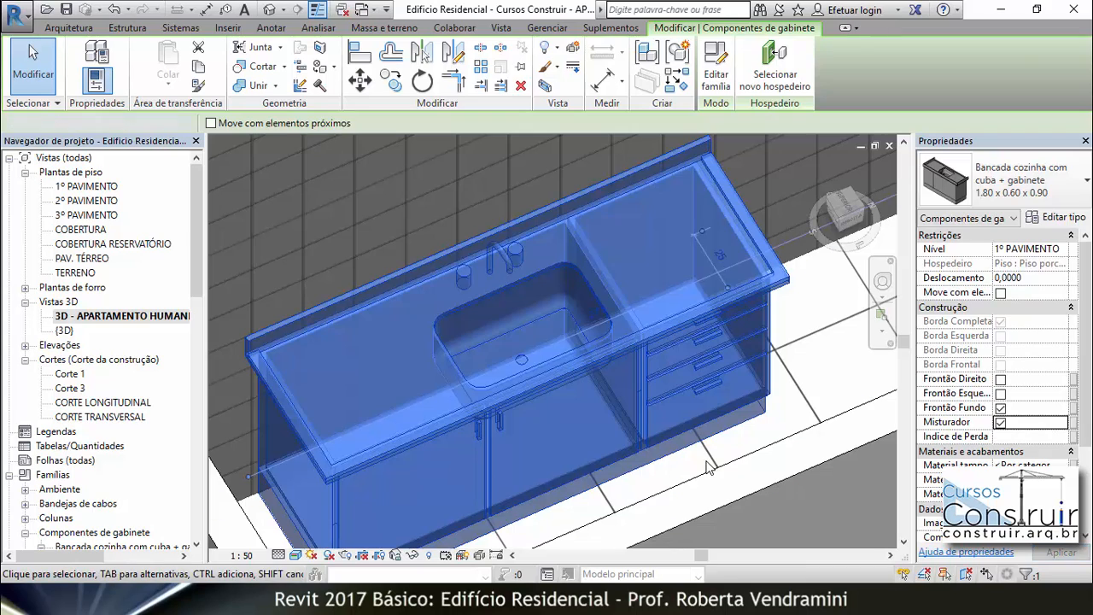
key(Escape)
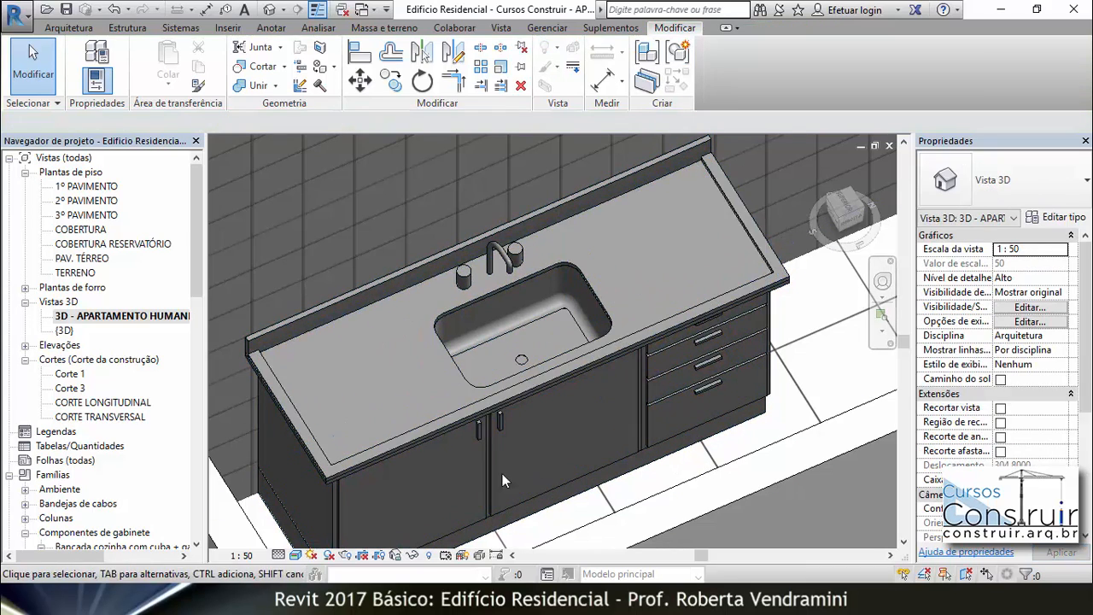
Set the cabinet countertop's Material tampo to .GRANITO AMARELO
click(582, 369)
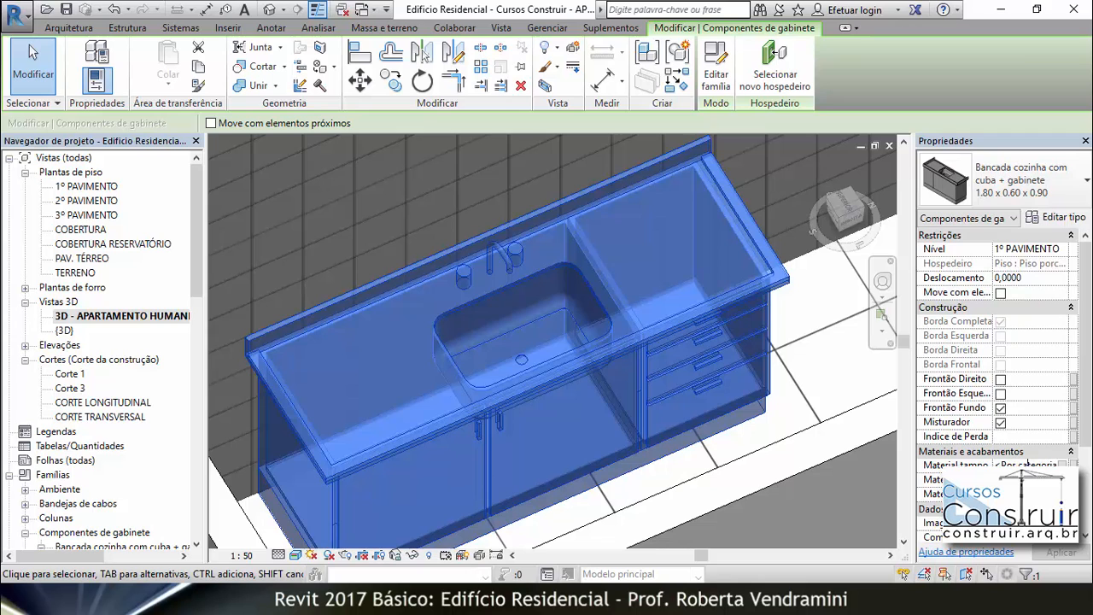
click(1062, 464)
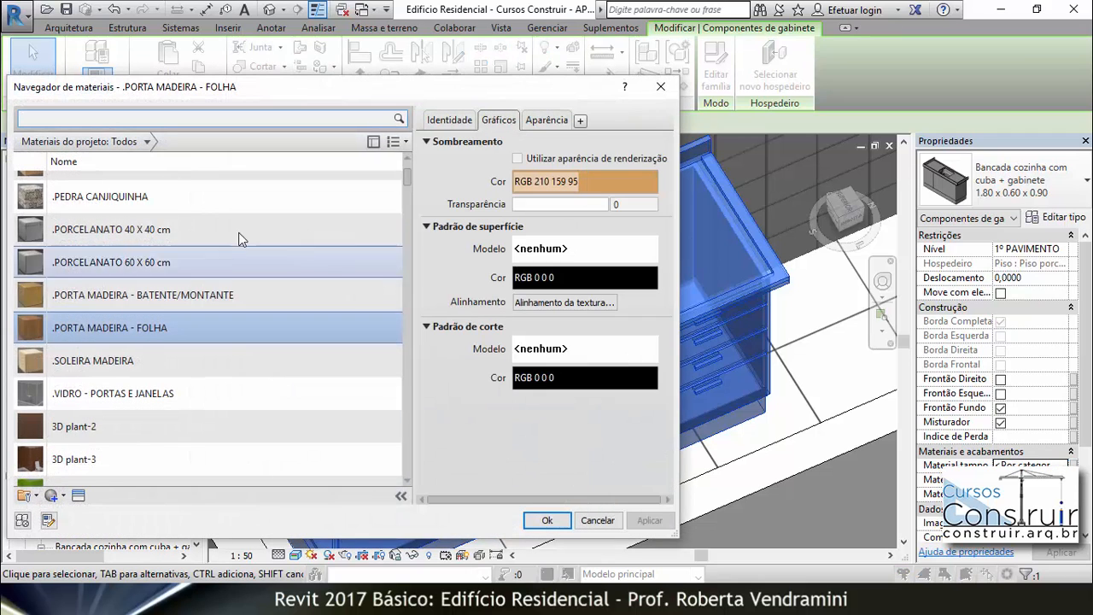
scroll(186, 236, up, 2)
click(181, 227)
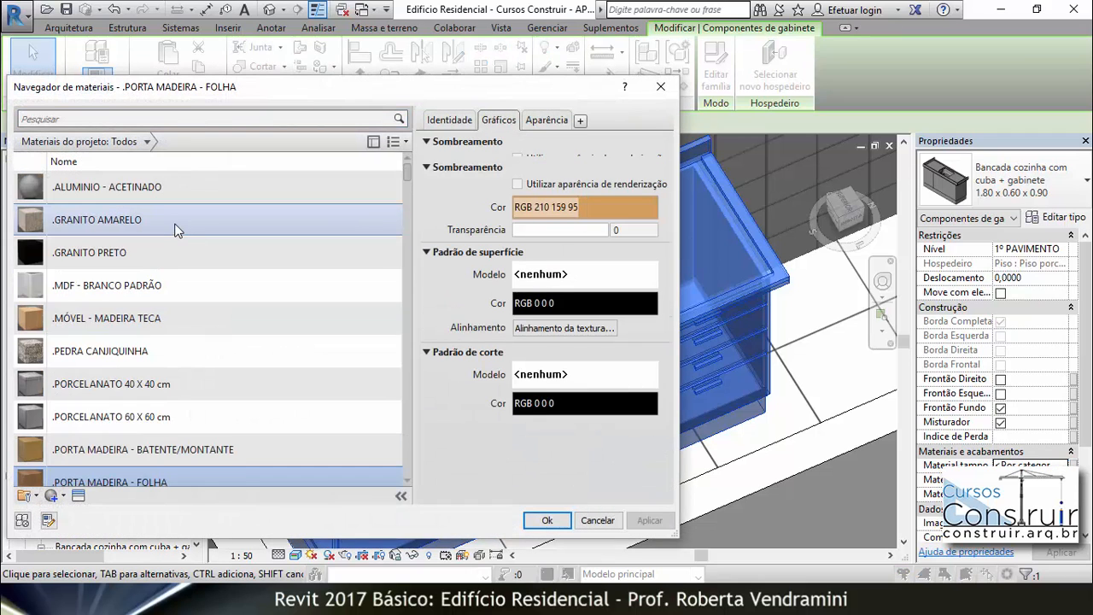
click(548, 520)
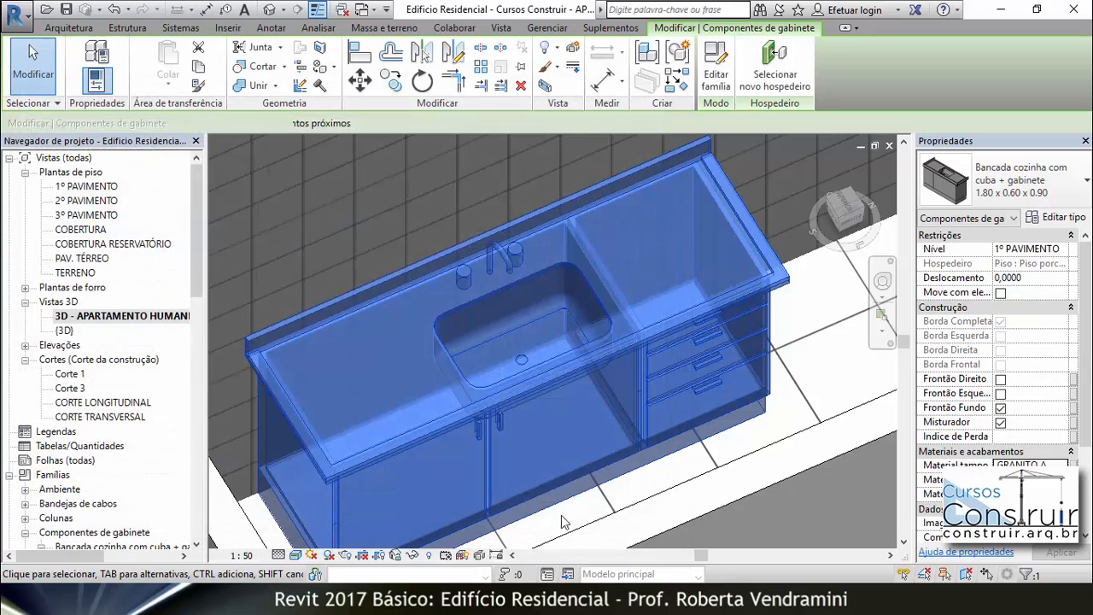
click(790, 431)
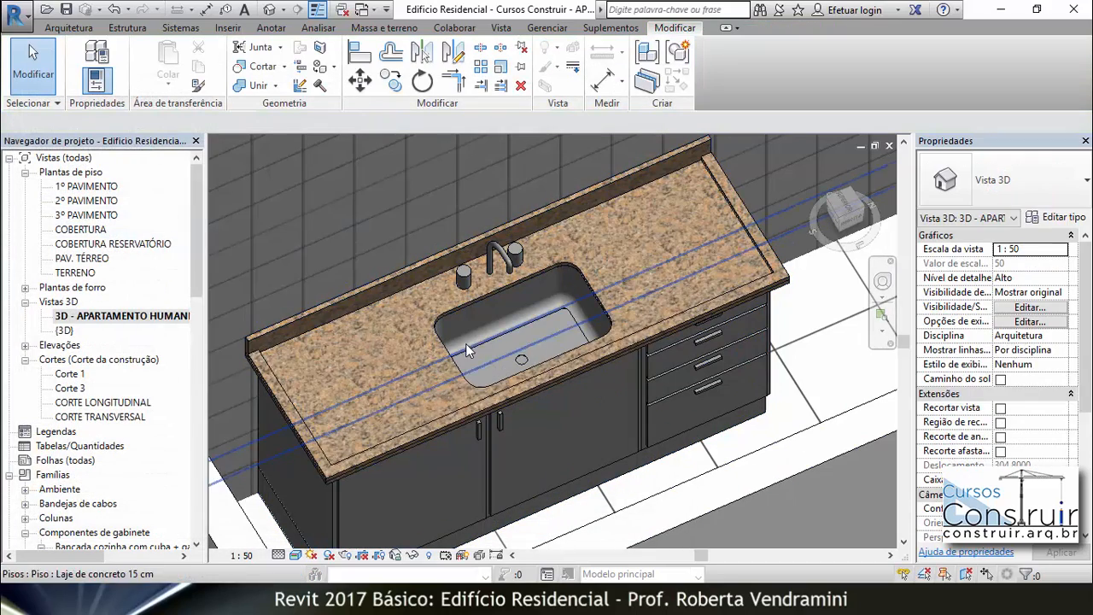
Examine the cabinet, door and handle material parameters in the countertop's type properties and look over the kitchen in 3D
click(698, 333)
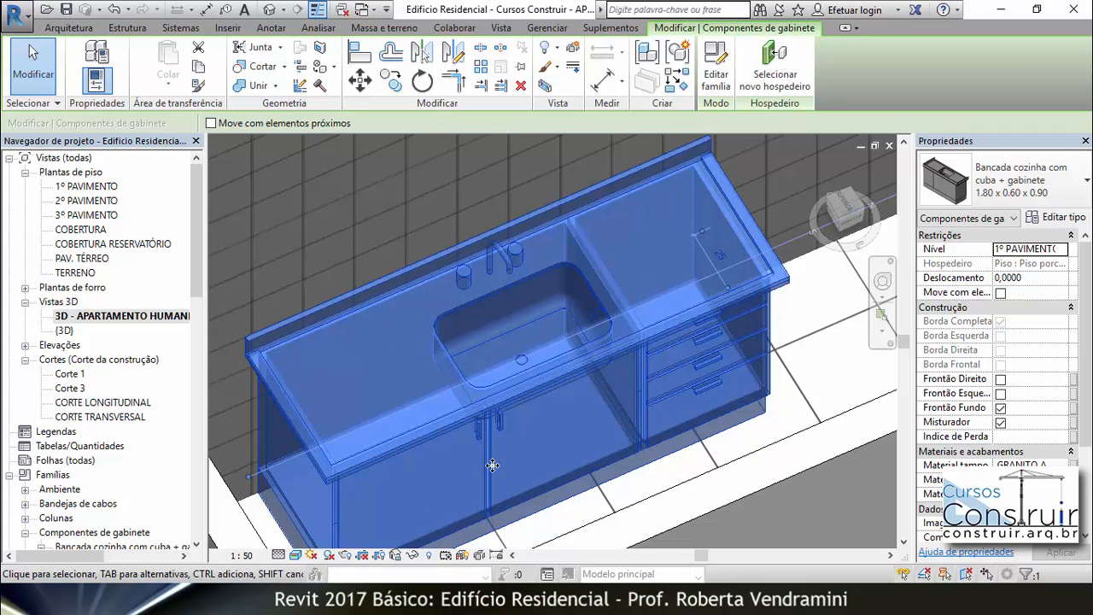
click(1061, 218)
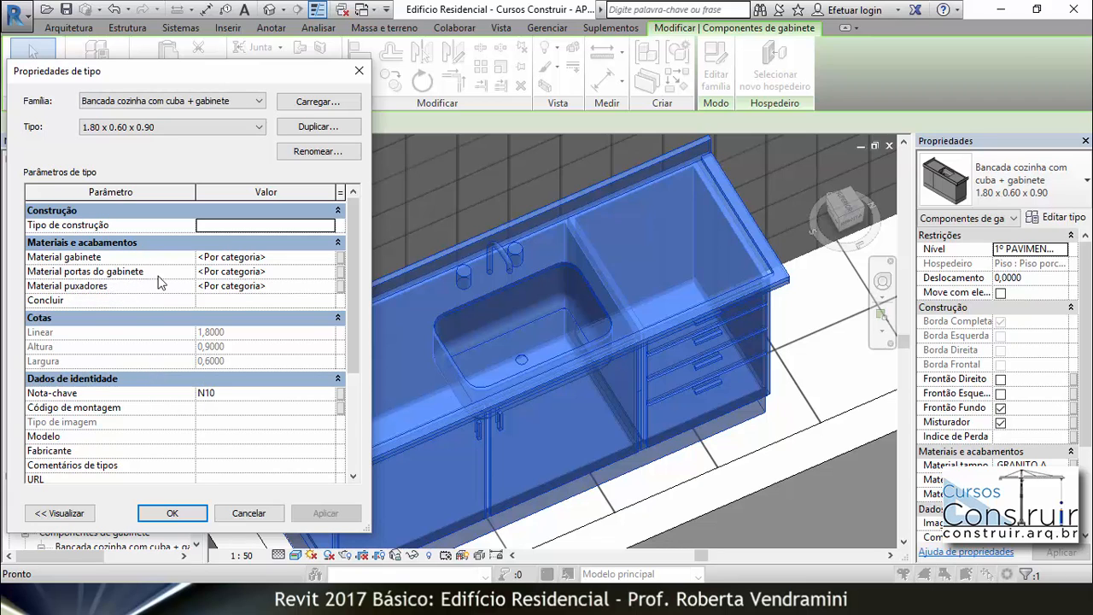
click(248, 513)
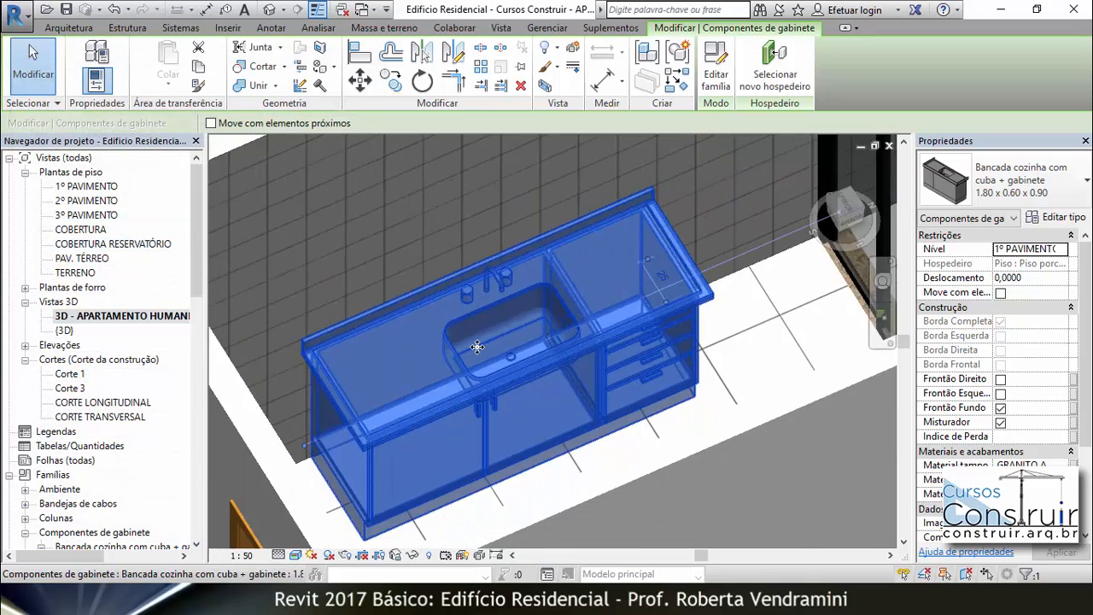
scroll(477, 347, down, 3)
key(Escape)
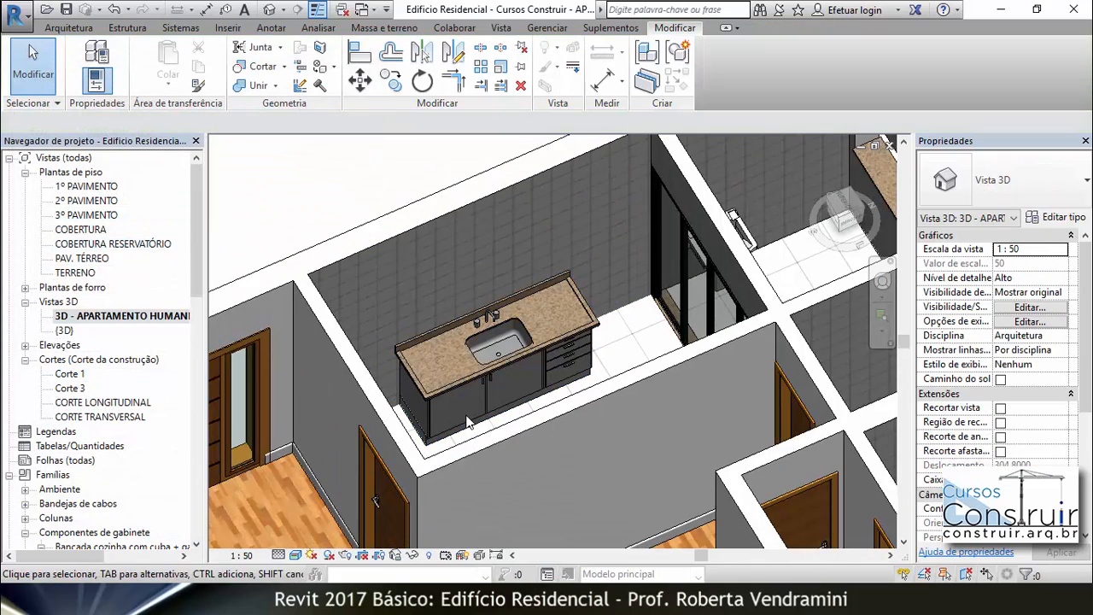
Examine the balcony's barbecue niche and sink countertop in the humanized apartment's 3D view
scroll(490, 350, down, 5)
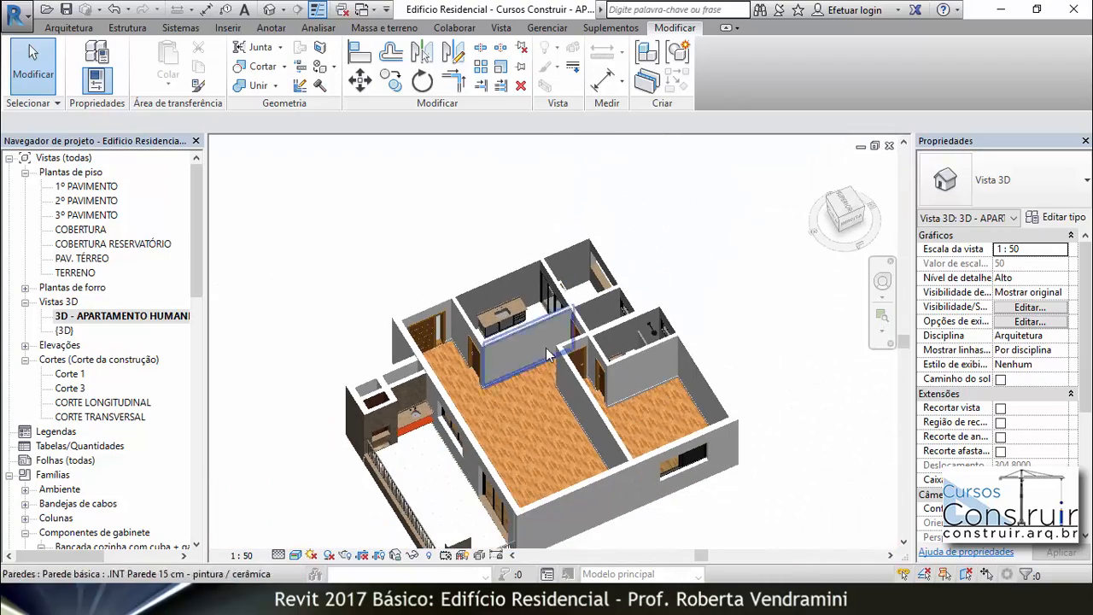
shift+middle_drag(446, 490, 481, 445)
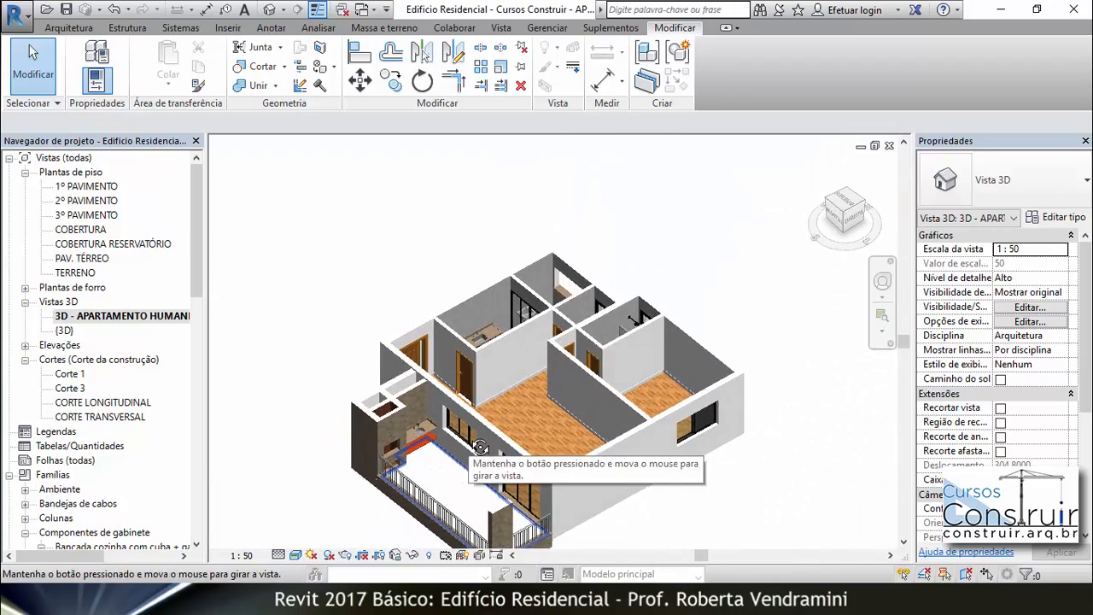
scroll(388, 457, up, 5)
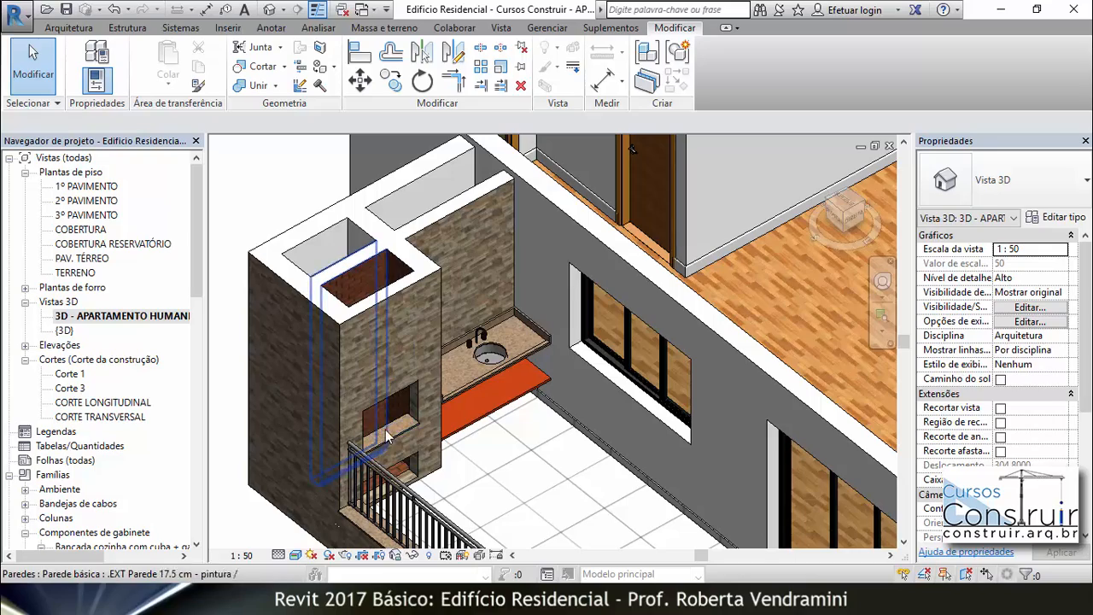
scroll(305, 434, up, 2)
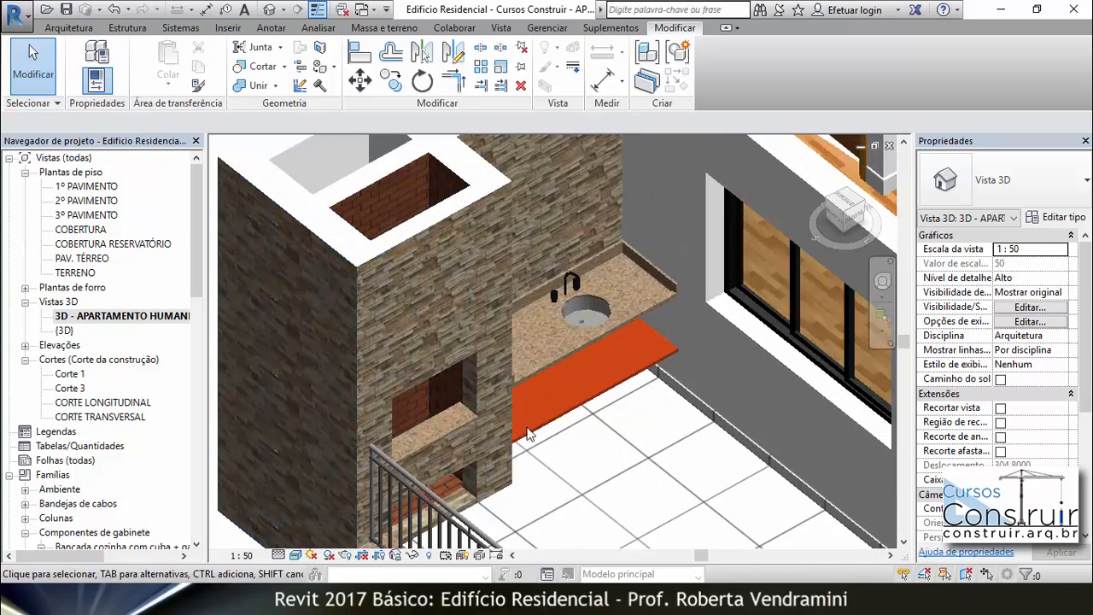
shift+middle_drag(529, 434, 529, 469)
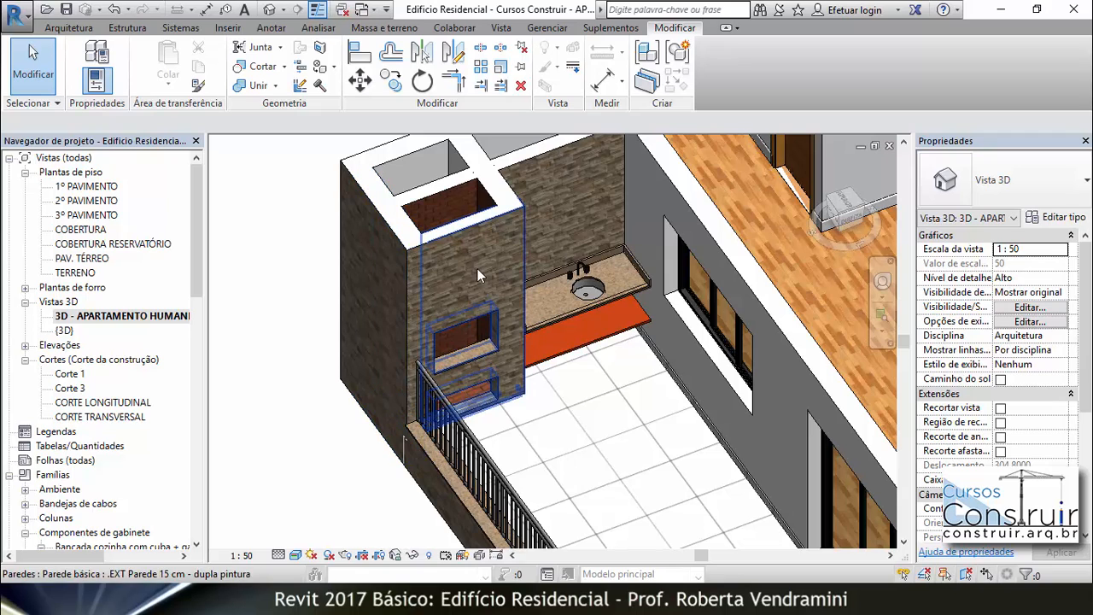
Open the 1º PAVIMENTO floor plan and examine the brick-lined barbecue shaft on the balcony
double_click(87, 186)
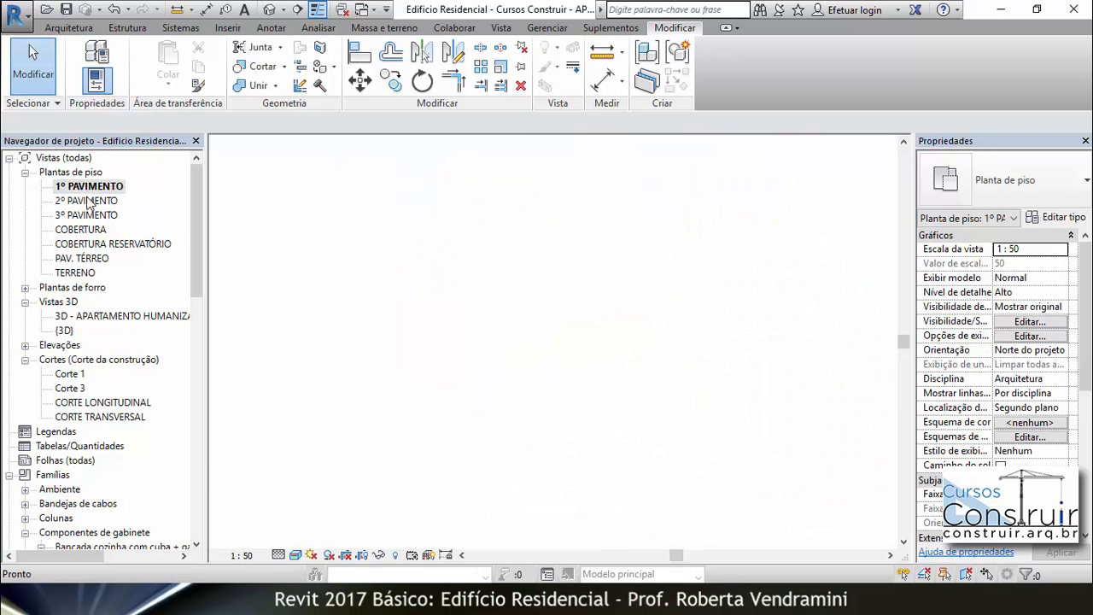
scroll(404, 272, down, 5)
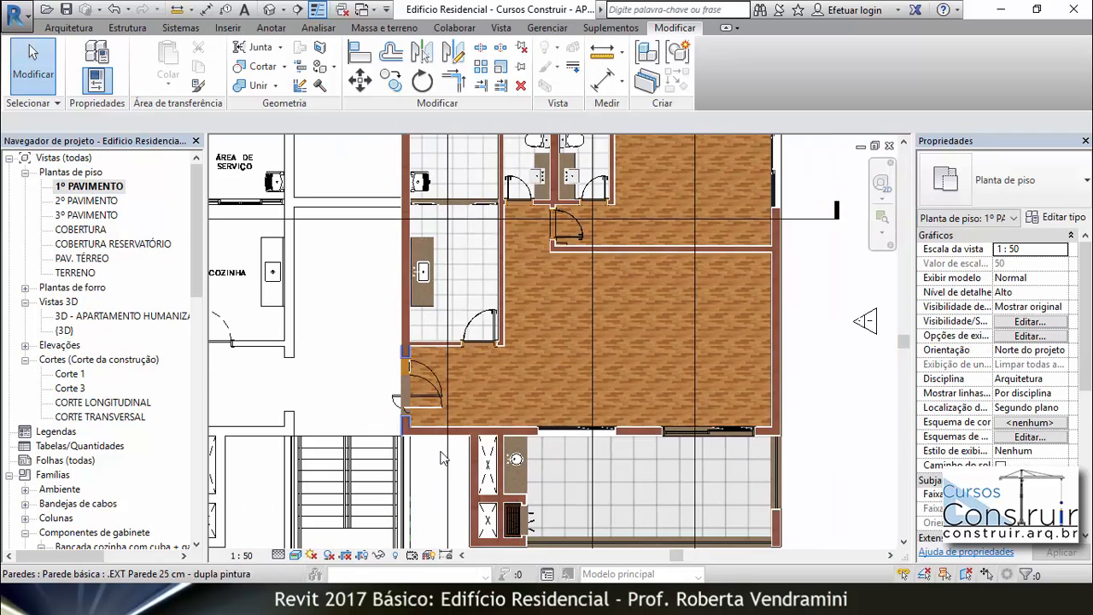
scroll(499, 494, up, 5)
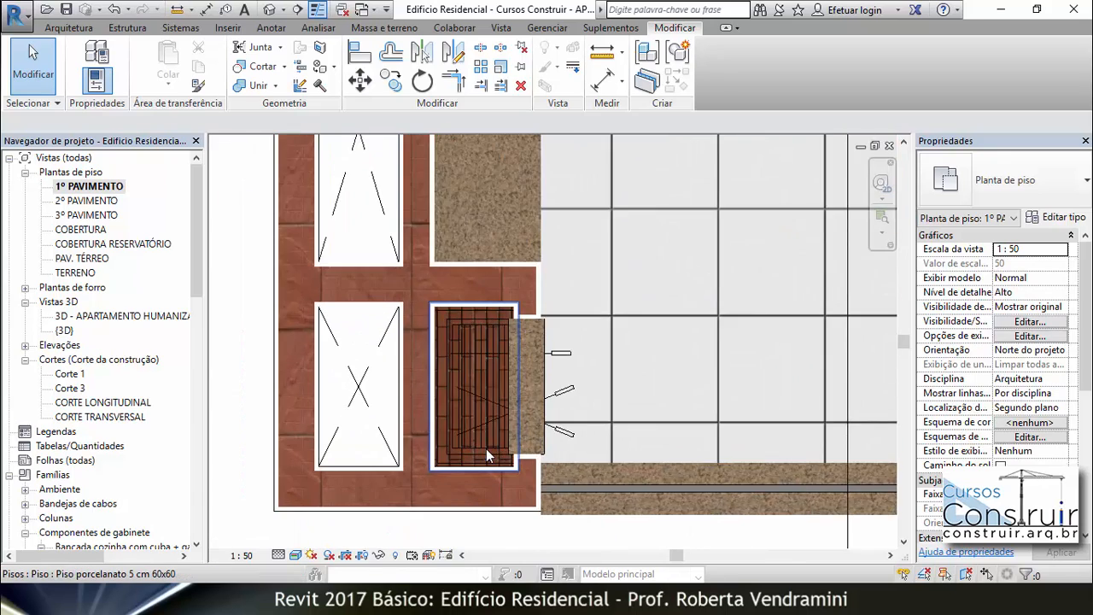
scroll(494, 251, up, 2)
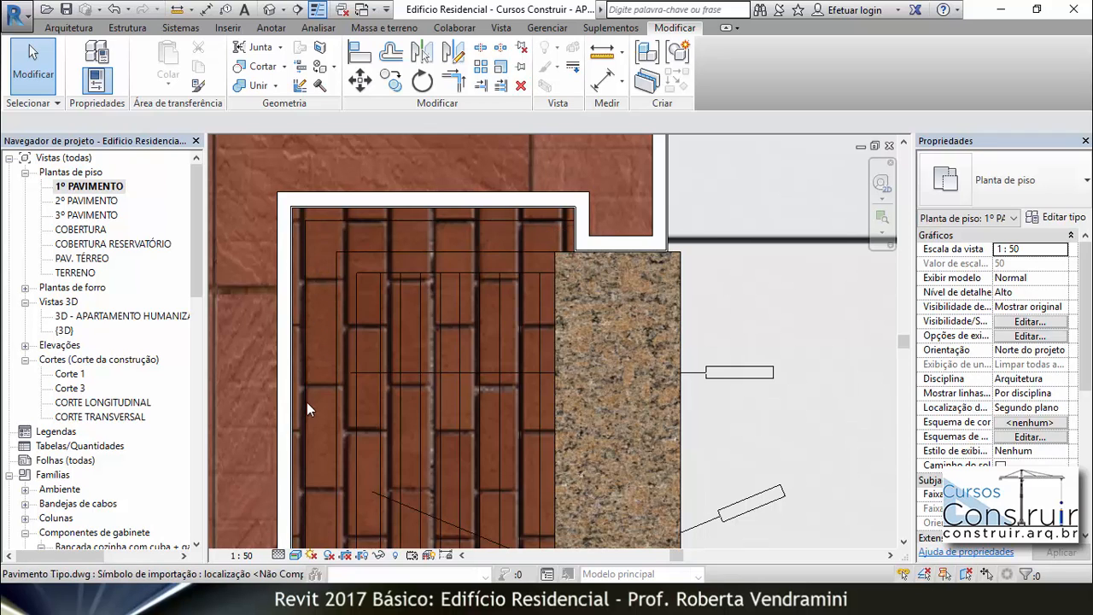
scroll(420, 286, down, 1)
scroll(435, 319, down, 3)
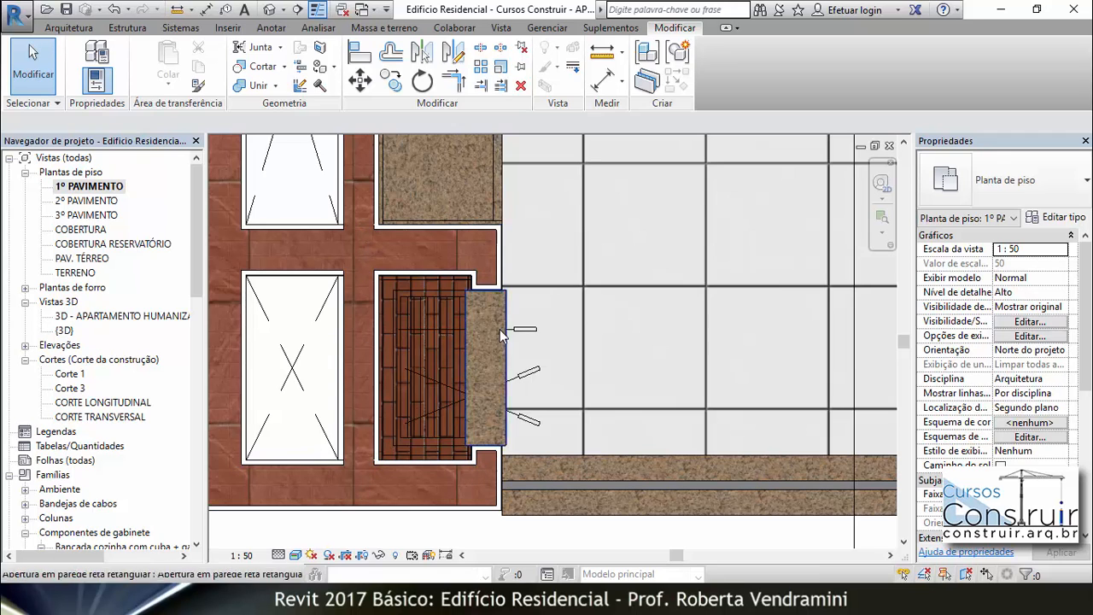
scroll(427, 395, up, 1)
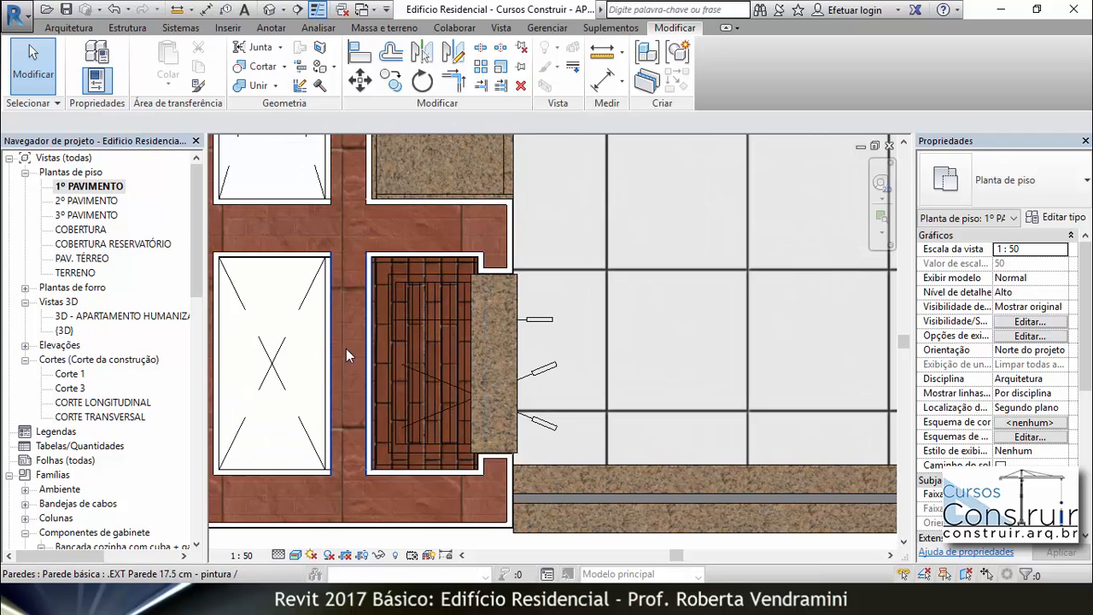
Start placing a component and browse for a family in the Churrasqueira folder of .FAMÍLIAS - PLANTA HUMANIZADA
click(77, 30)
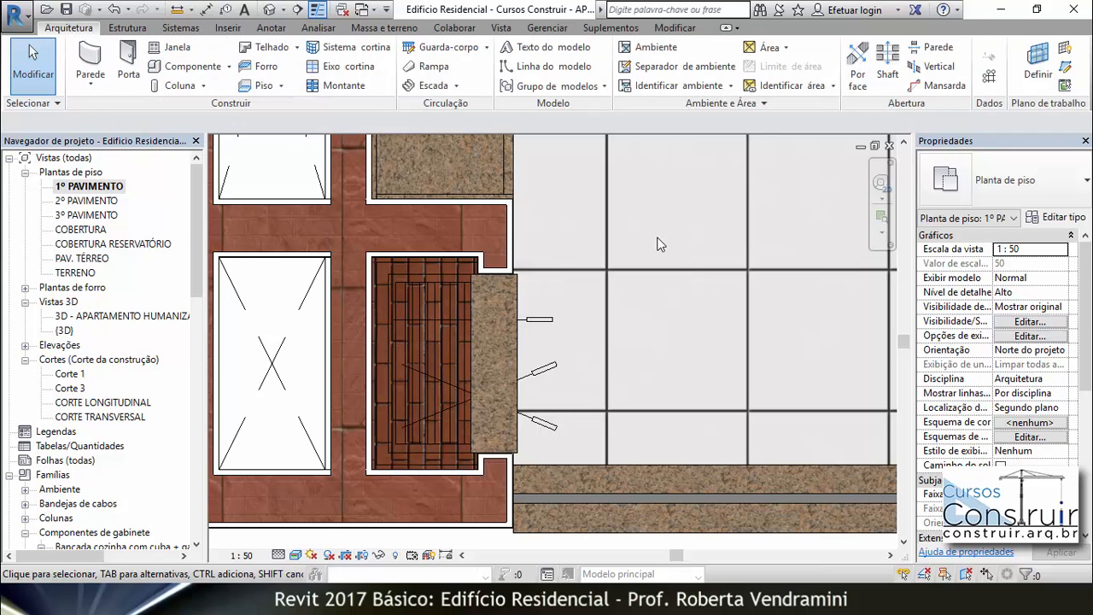
key(c)
key(m)
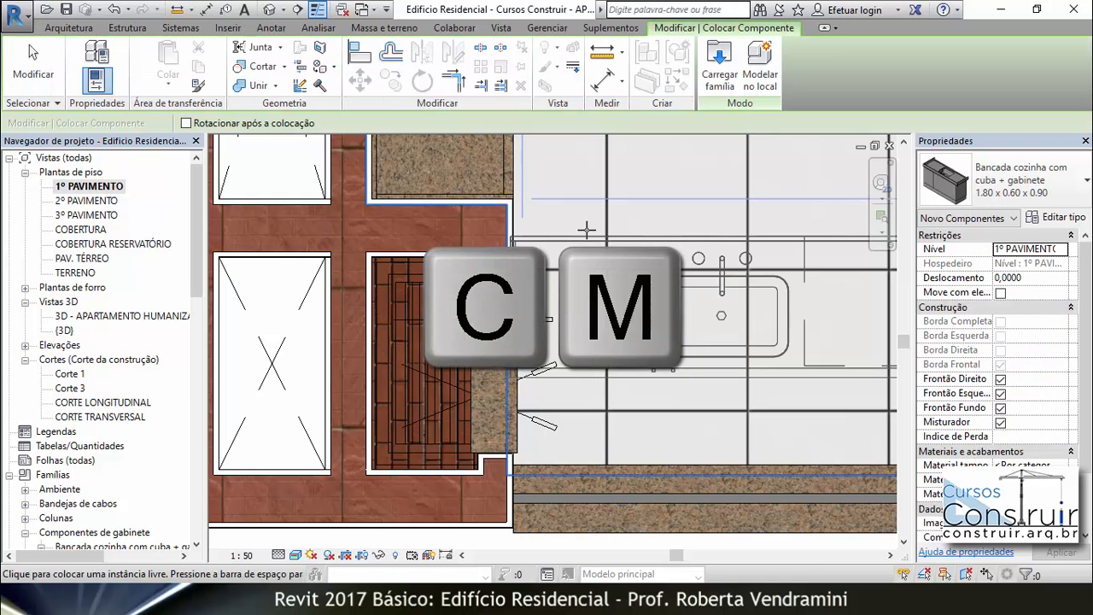
click(721, 62)
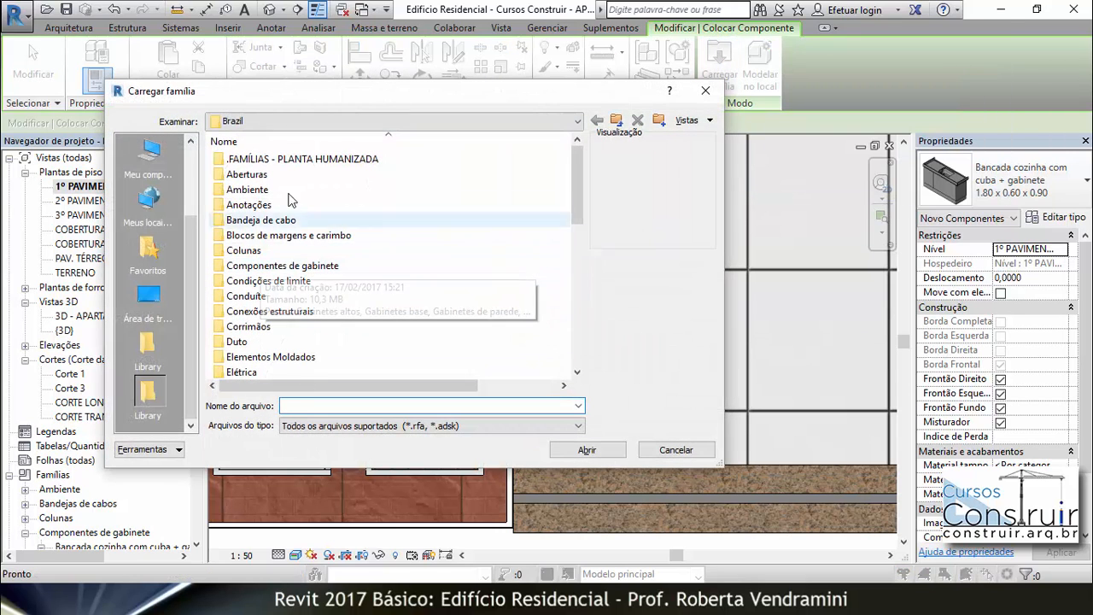
double_click(286, 163)
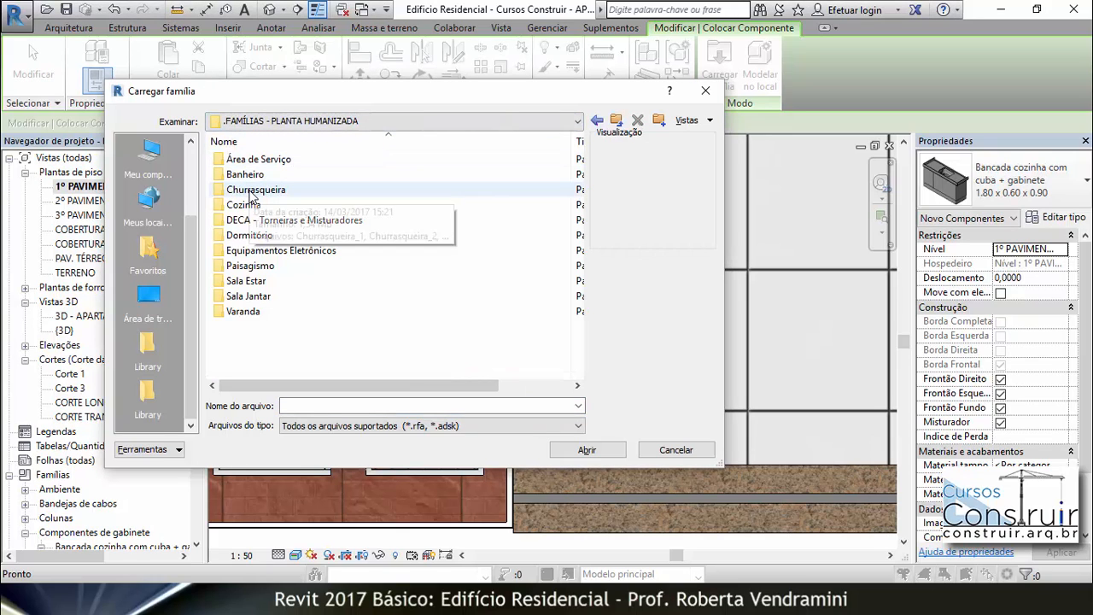
double_click(250, 191)
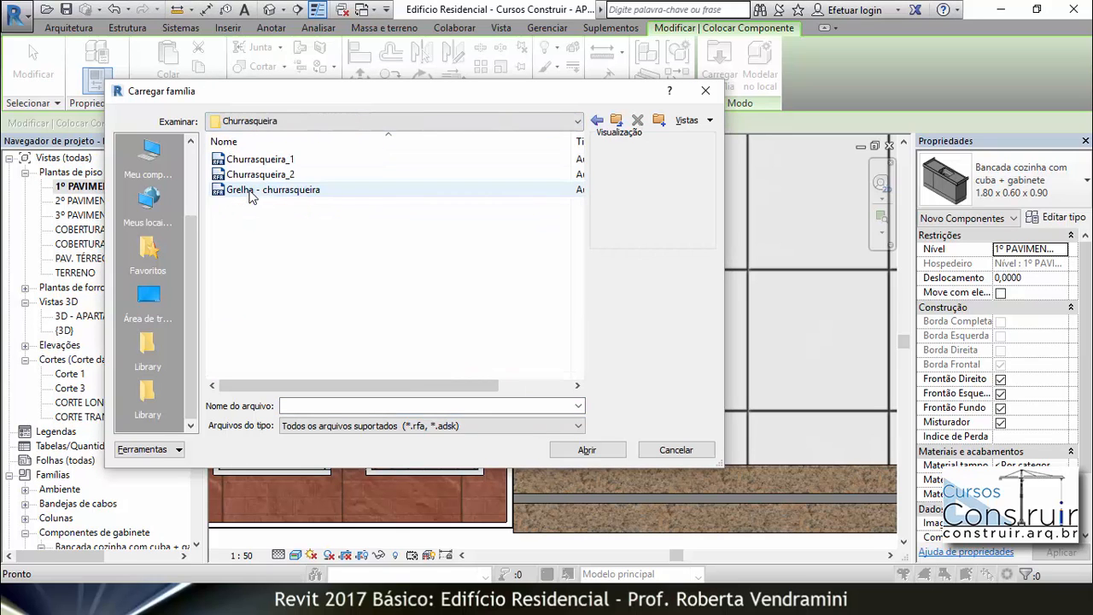
Preview the Churrasqueira_1 and Churrasqueira_2 families, and load the Grelha - churrasqueira family
click(287, 162)
click(282, 176)
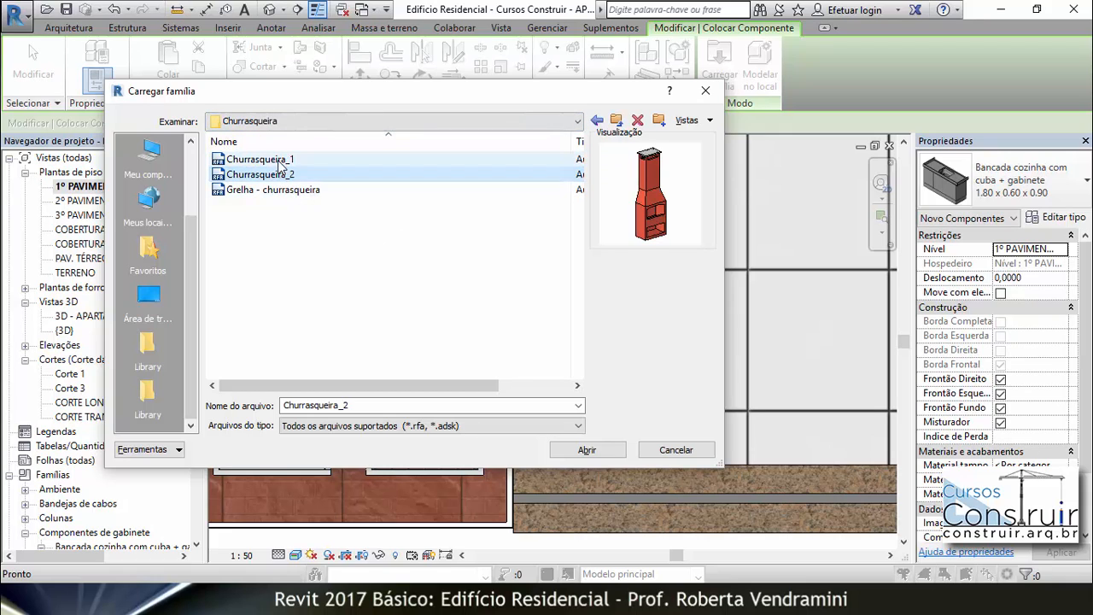
click(286, 160)
click(282, 176)
click(268, 193)
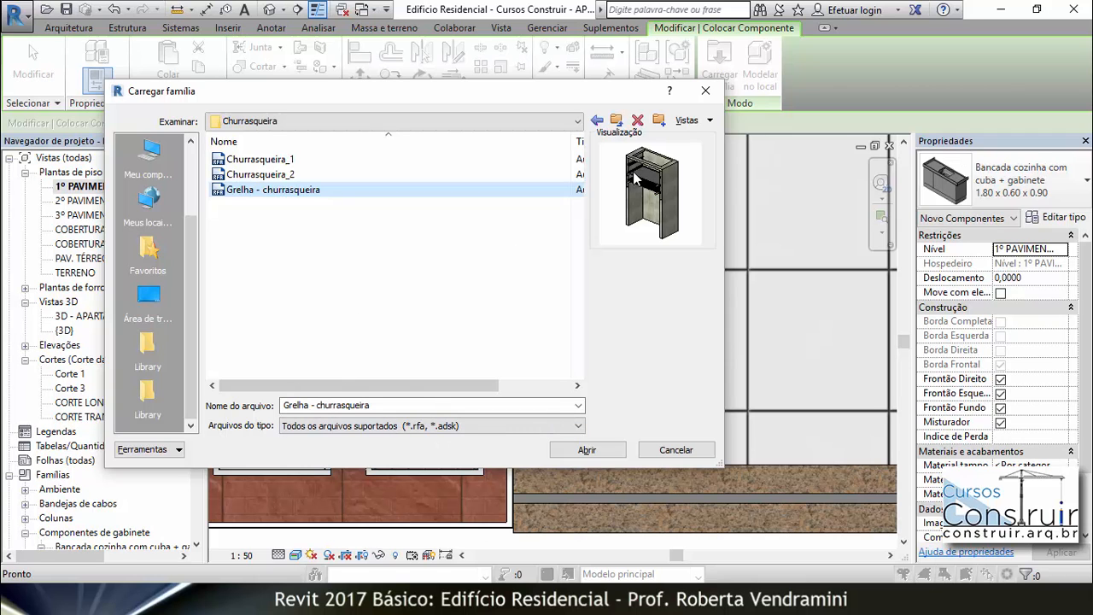
click(587, 450)
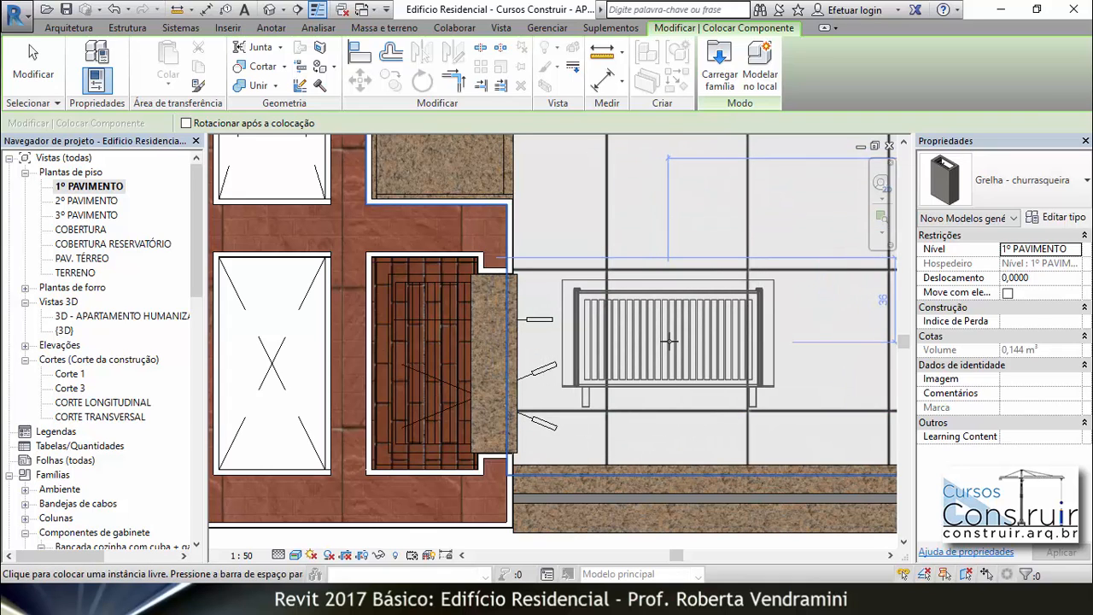
Rotate the grill to face the balcony and place it inside the barbecue shaft on the 1º PAVIMENTO plan
key(space)
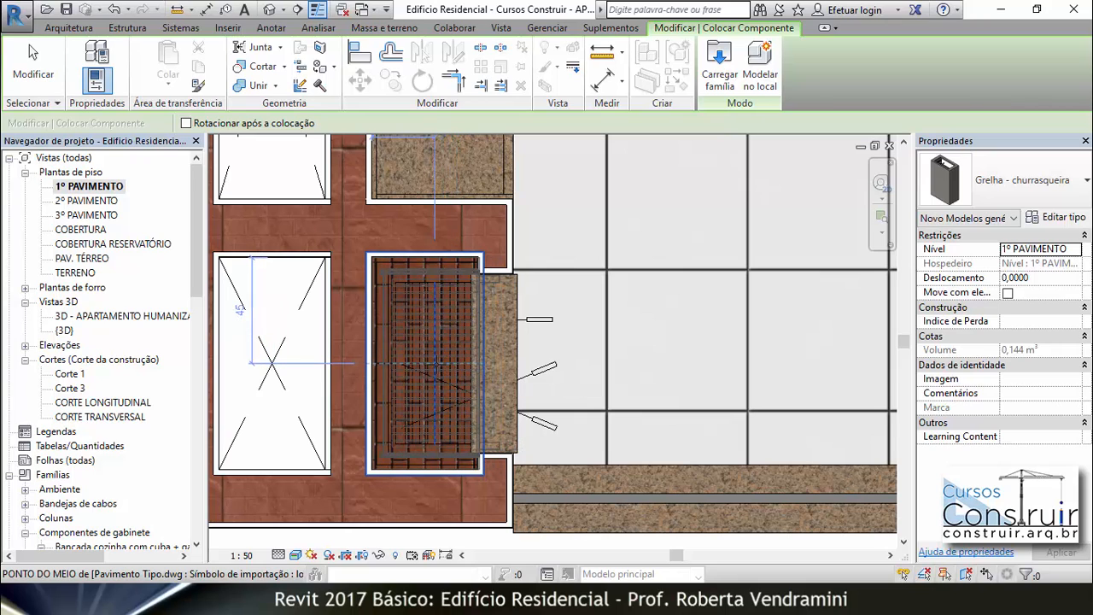
click(433, 373)
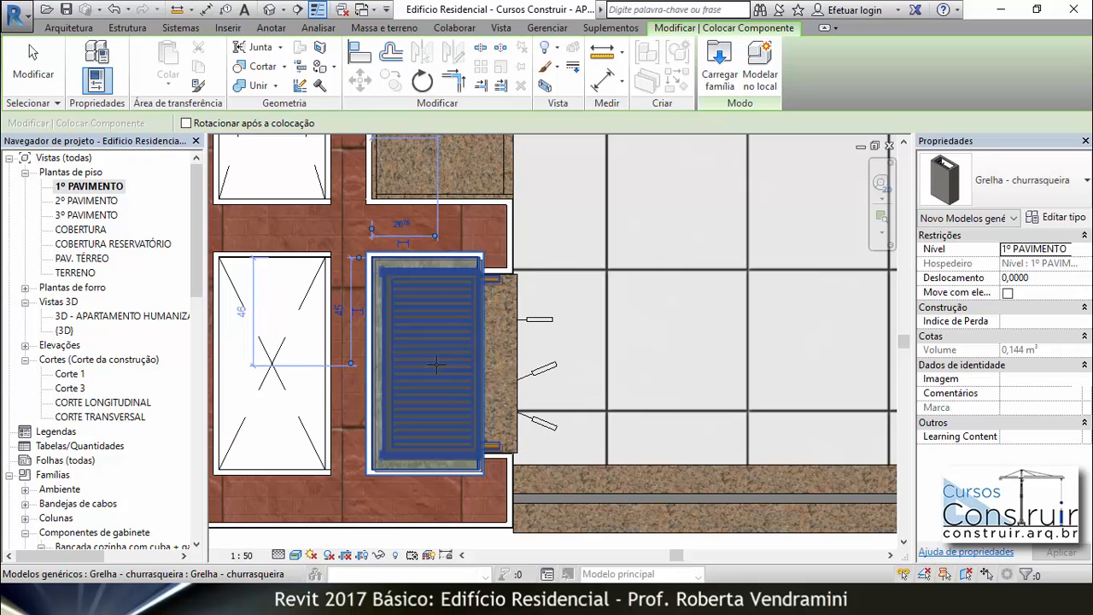
key(Escape)
key(Escape)
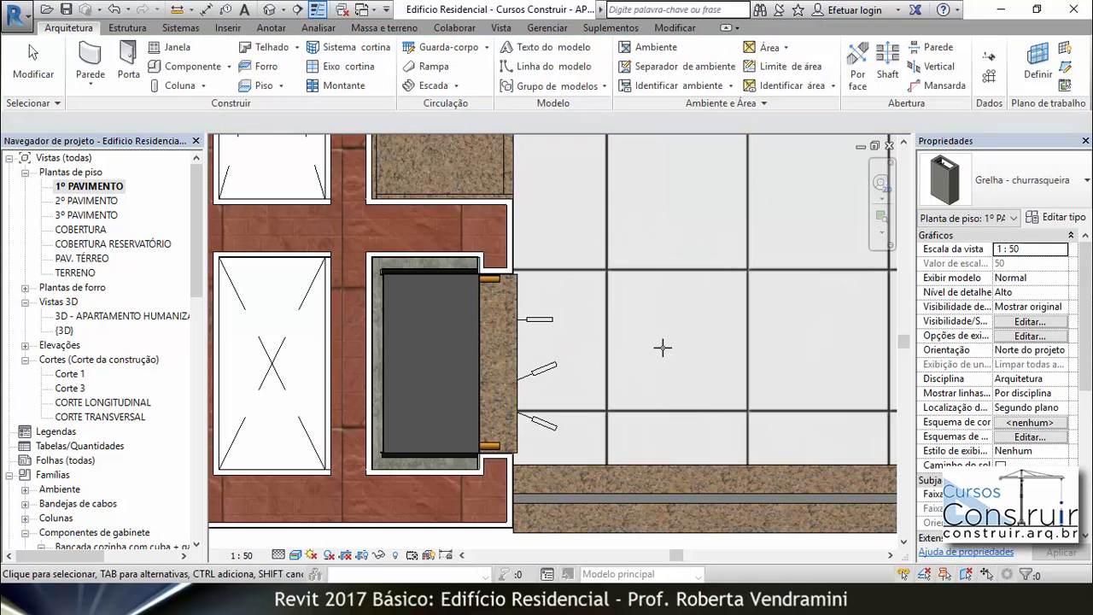
Check the grill's fit at the shaft corners and move it so its rear corner meets the shaft's inner corner
scroll(465, 260, up, 4)
scroll(503, 270, up, 5)
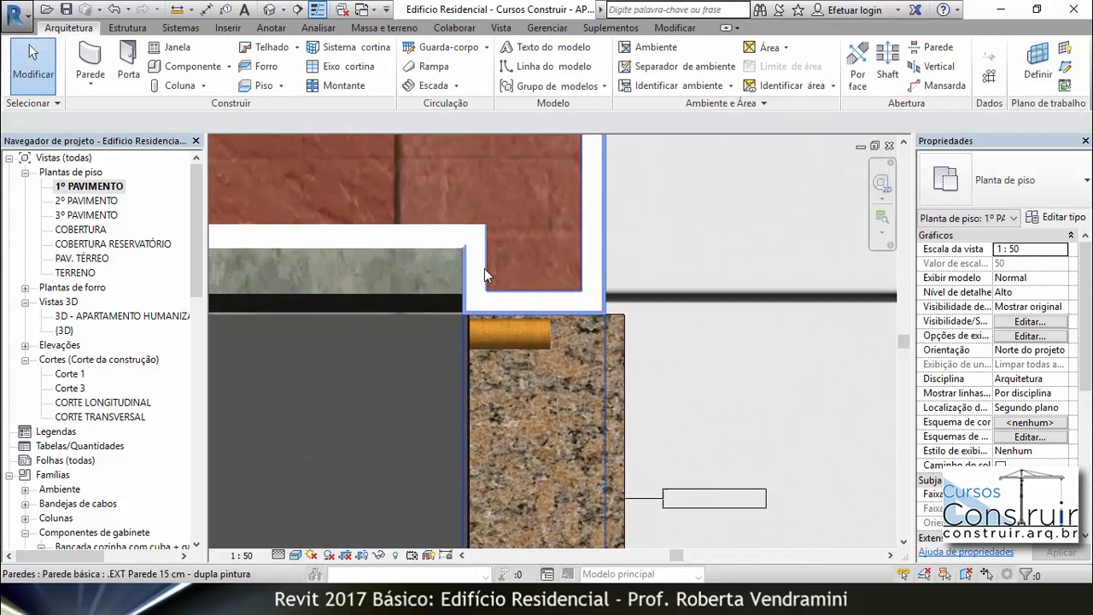
scroll(456, 366, up, 3)
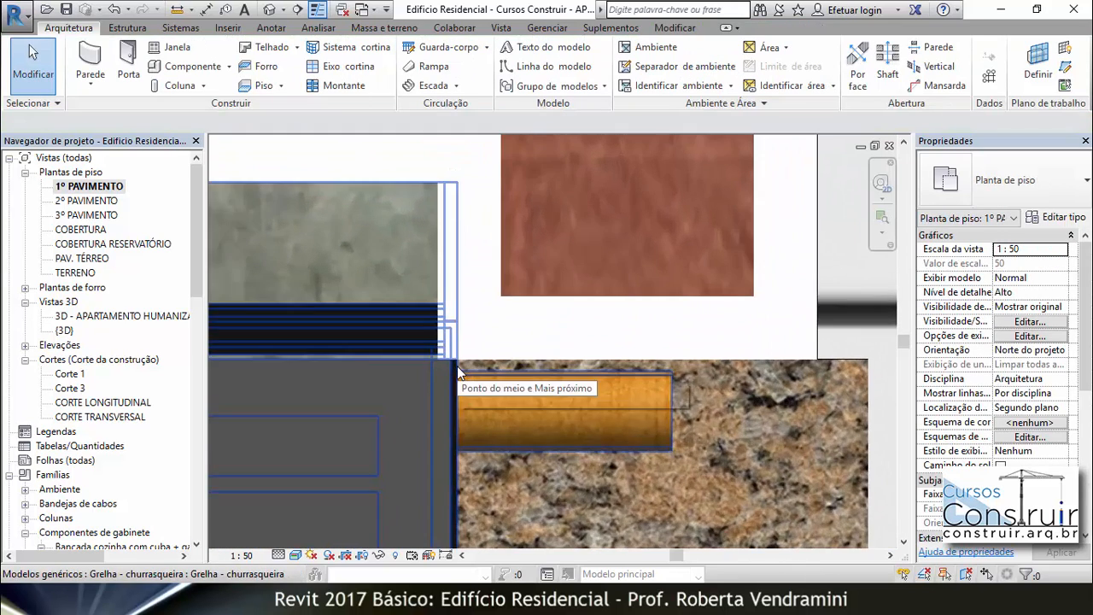
scroll(498, 280, down, 5)
scroll(504, 288, down, 6)
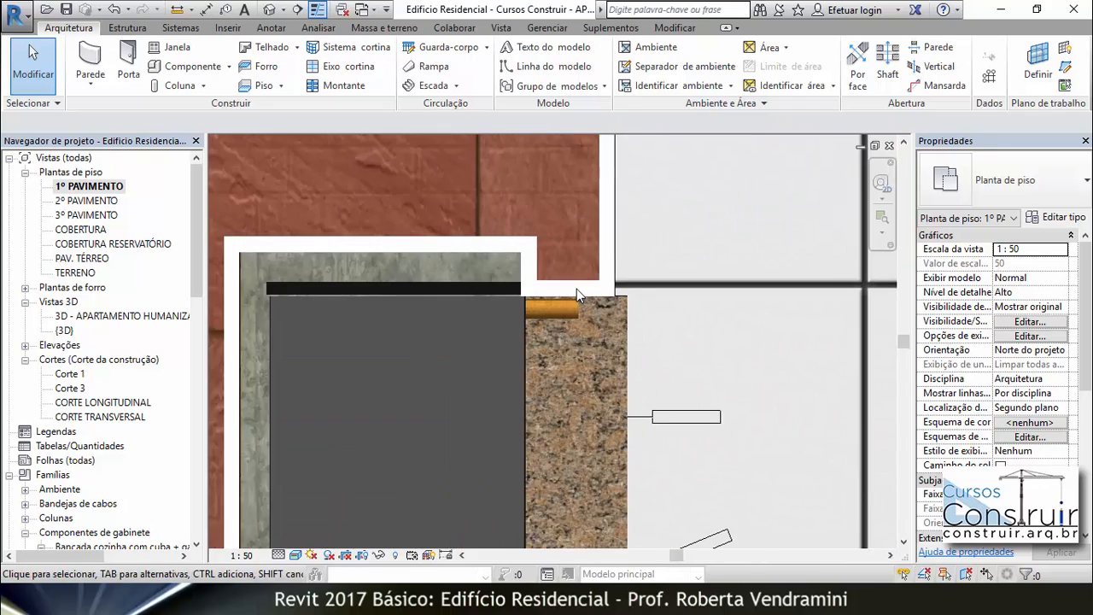
scroll(406, 474, up, 6)
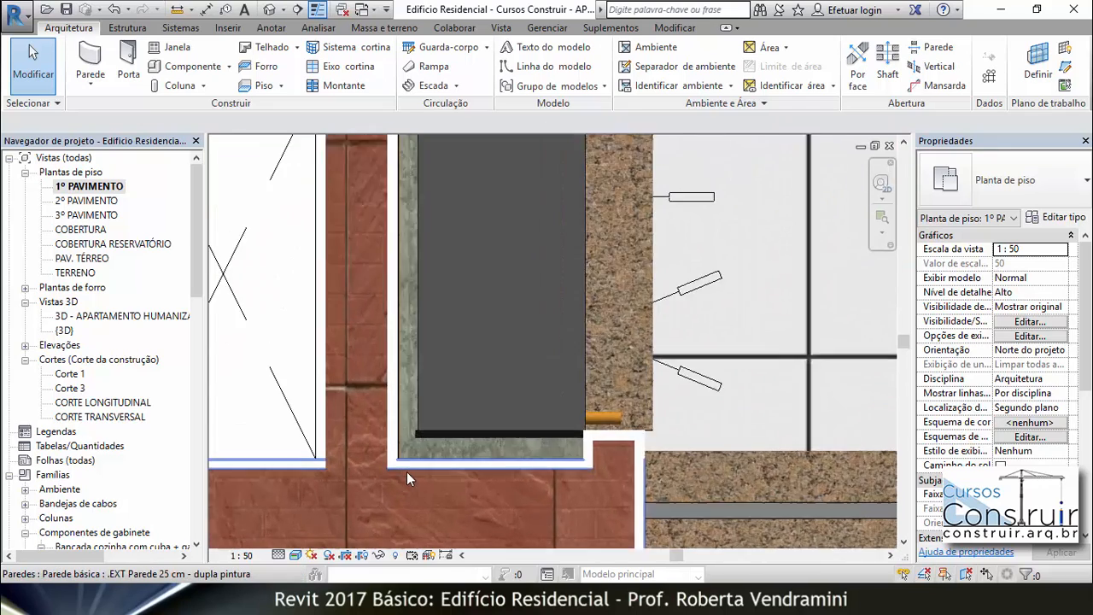
scroll(409, 366, up, 3)
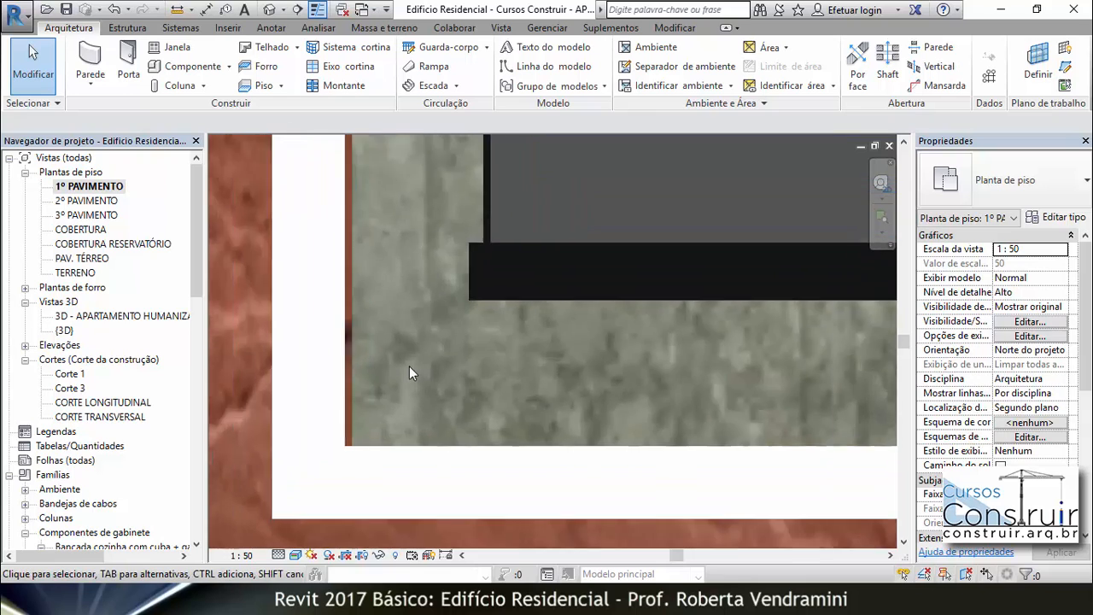
click(336, 263)
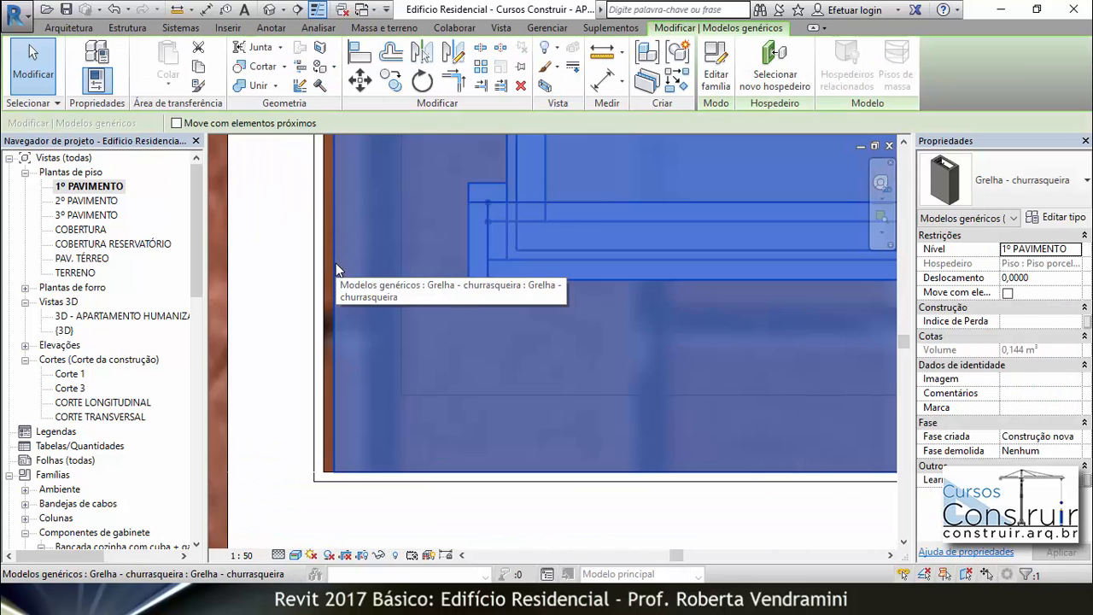
click(360, 81)
click(361, 83)
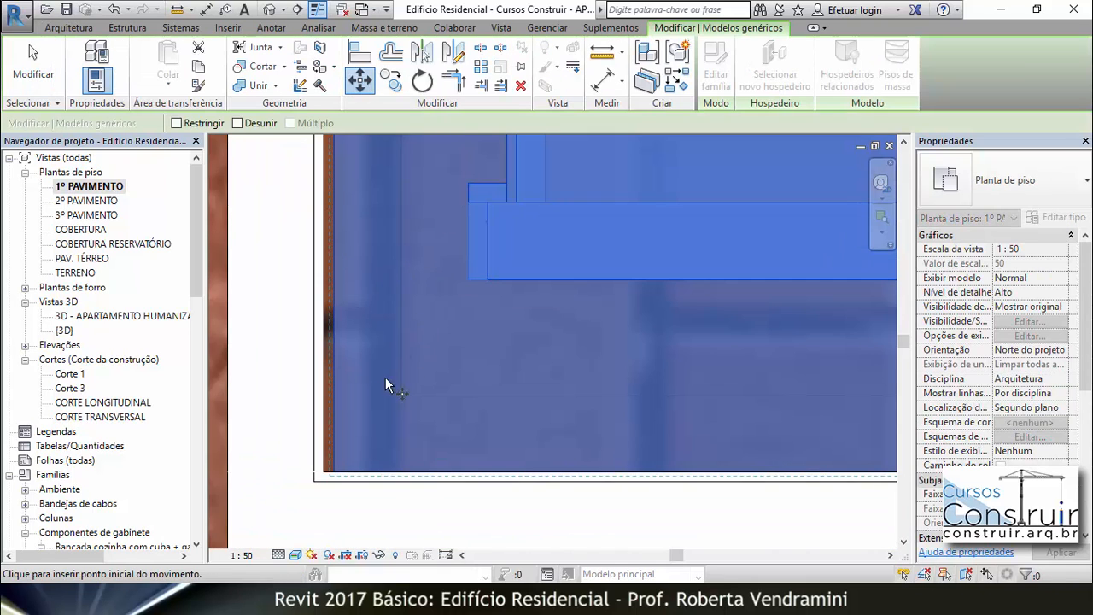
click(324, 473)
key(Escape)
scroll(363, 389, down, 3)
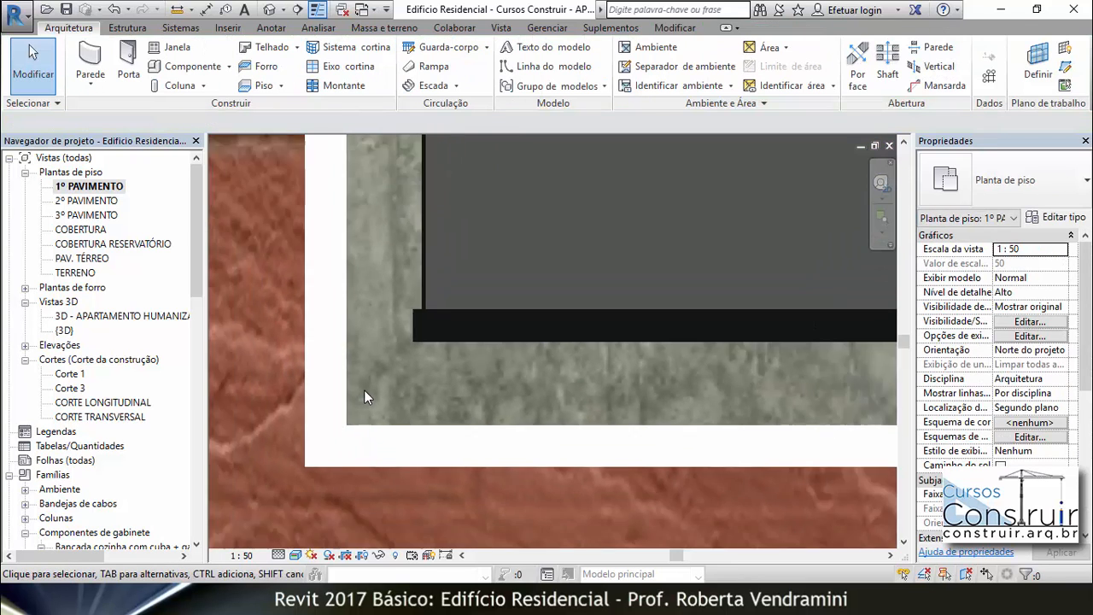
scroll(364, 390, down, 3)
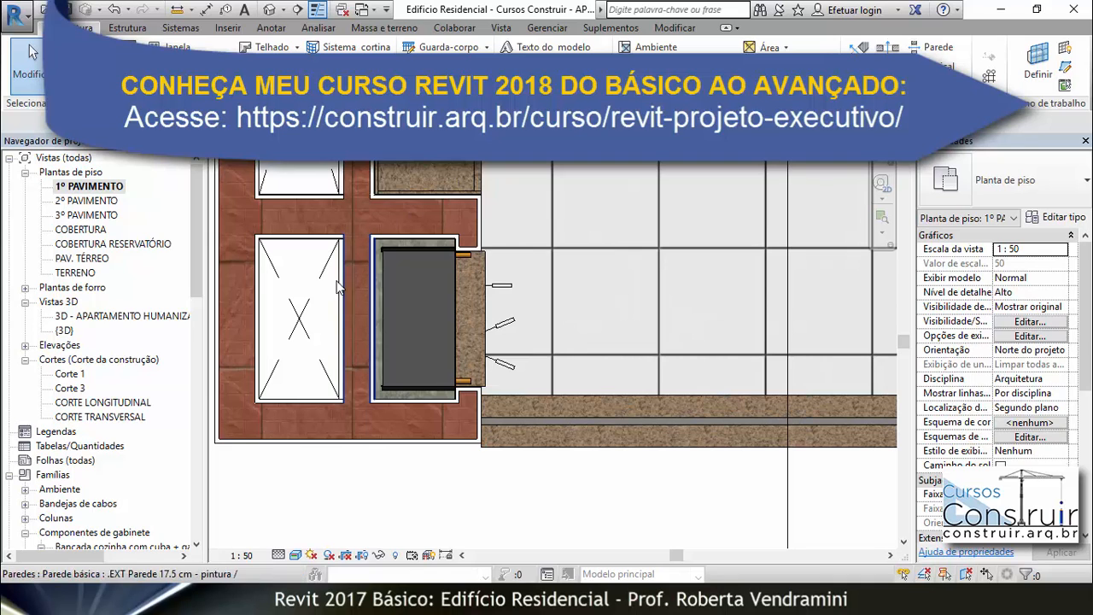
Open the 3D - APARTAMENTO HUMANIZADO view and inspect the placed grill inside the barbecue opening
scroll(430, 364, down, 2)
scroll(430, 364, down, 2)
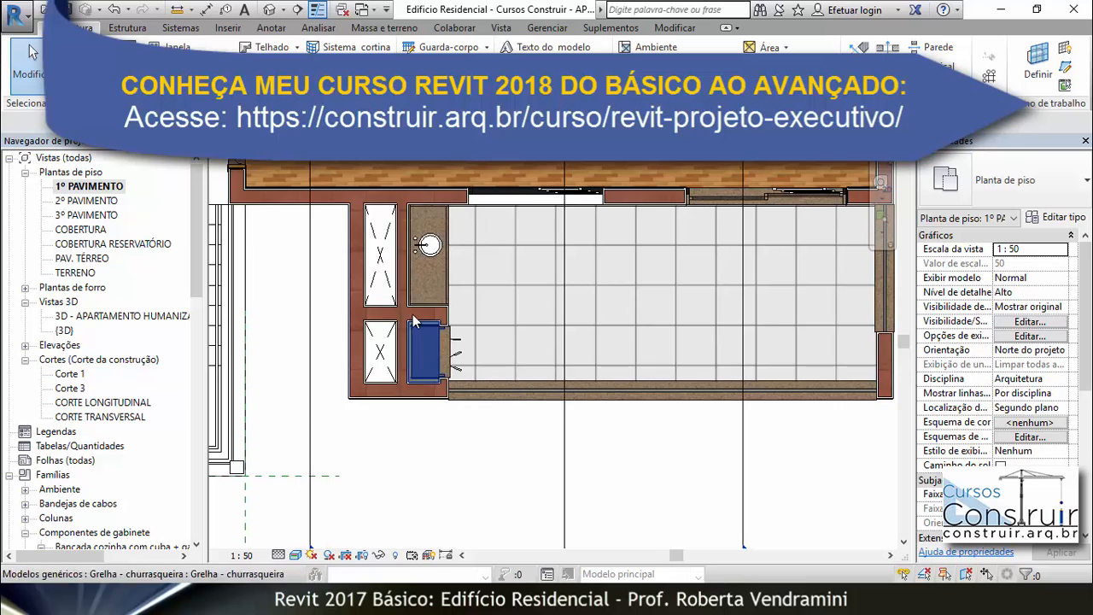
scroll(416, 367, up, 4)
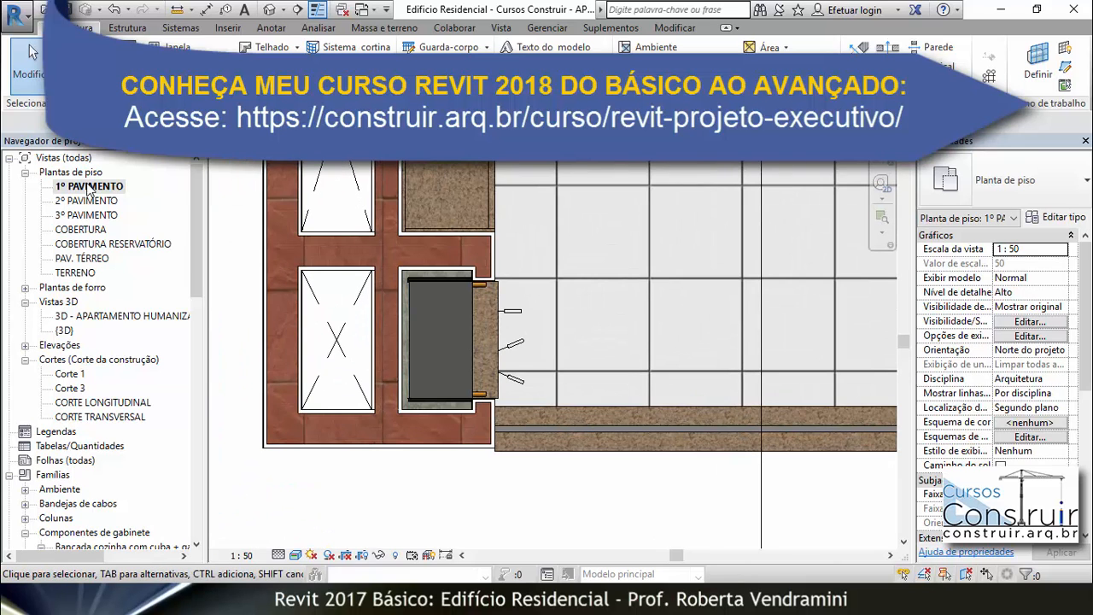
double_click(85, 315)
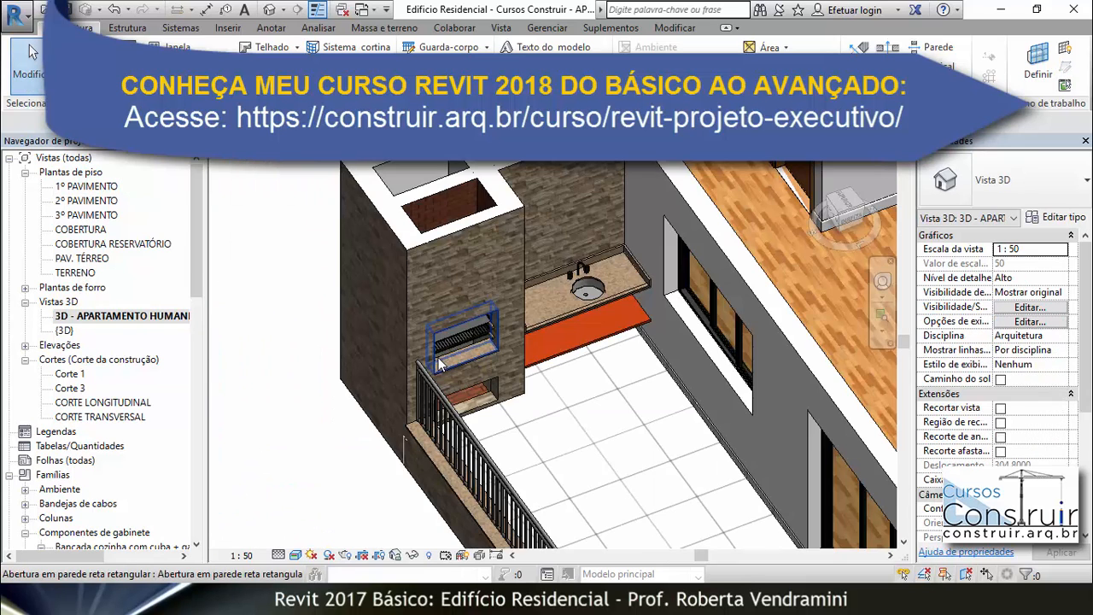
scroll(516, 406, up, 5)
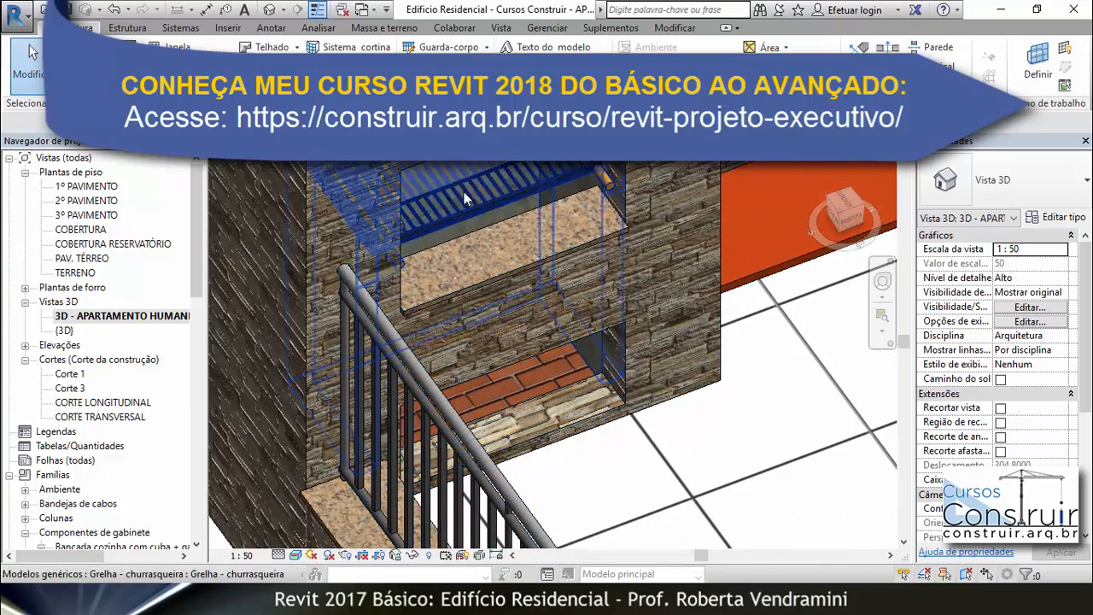
Change the Estrutura material of the Grelha - churrasqueira type to Tijolo aparente
scroll(571, 399, down, 4)
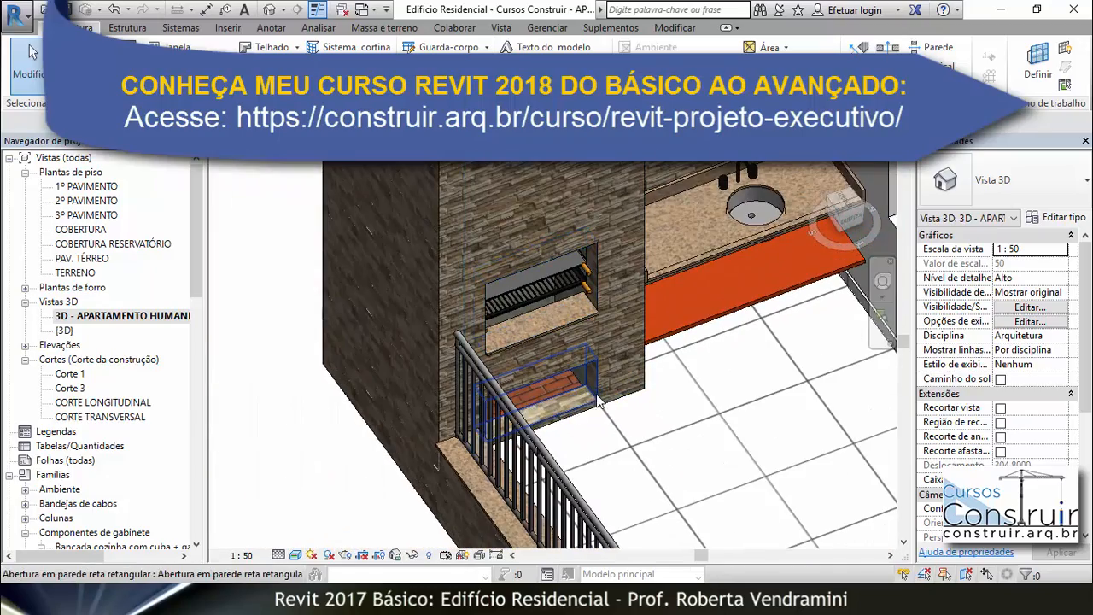
shift+middle_drag(579, 410, 570, 375)
scroll(593, 217, up, 5)
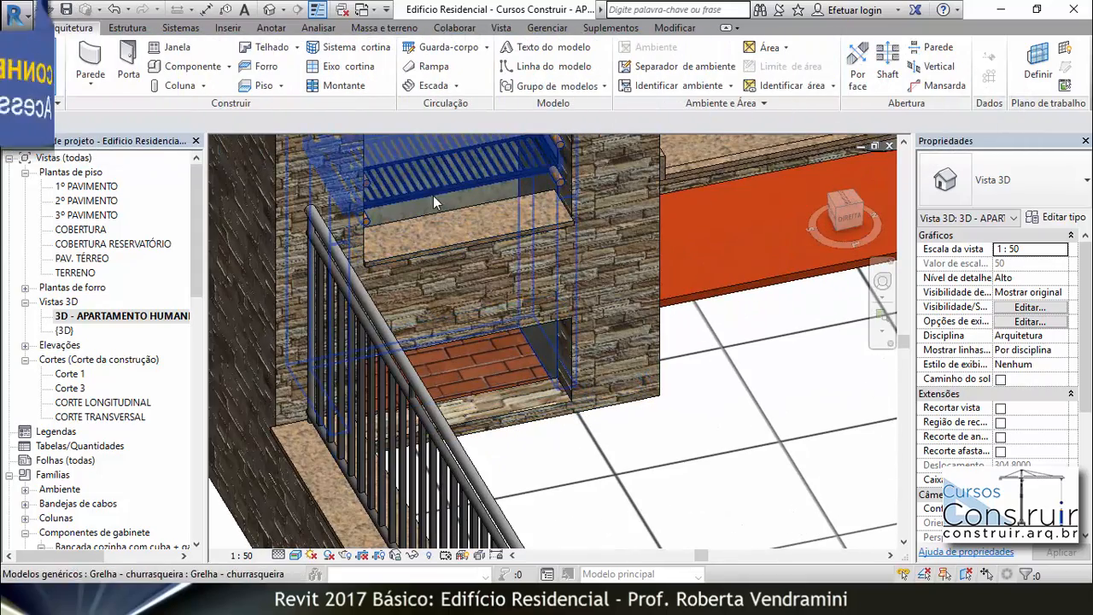
scroll(536, 235, down, 5)
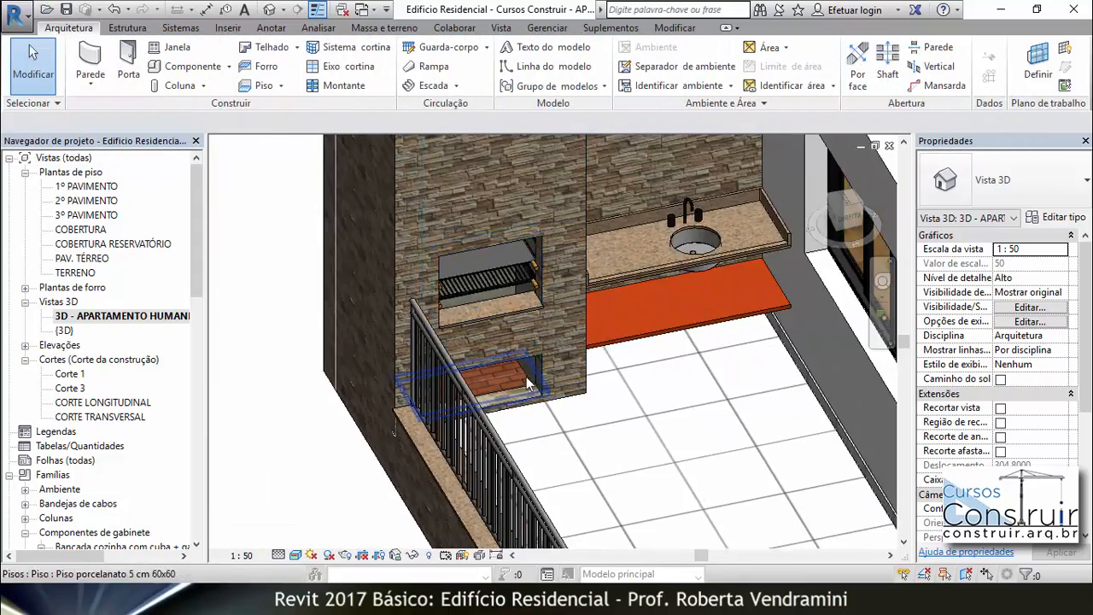
click(497, 283)
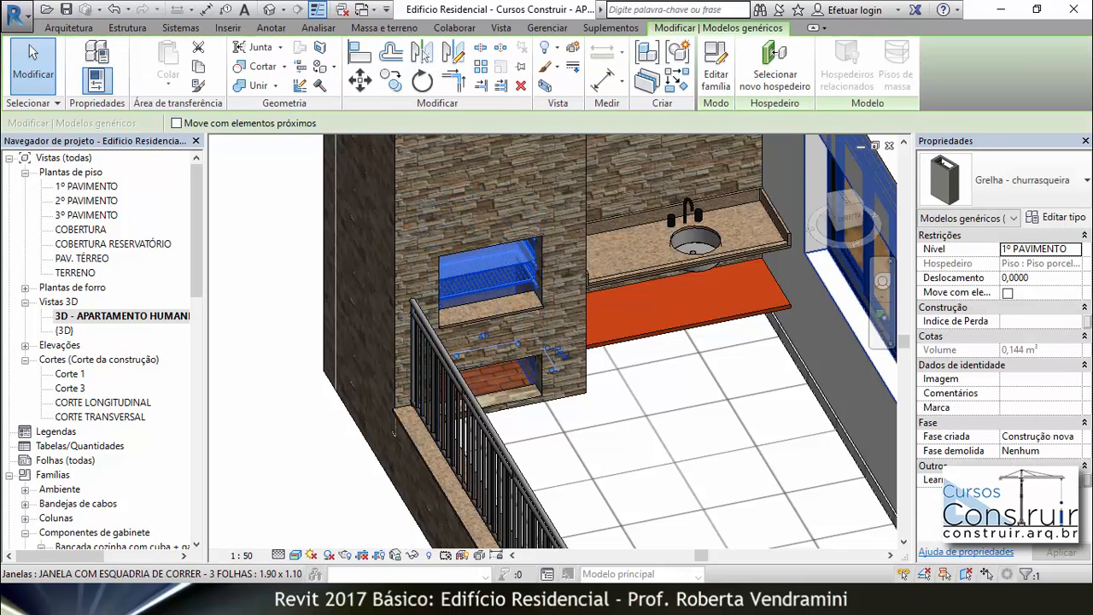
click(1075, 222)
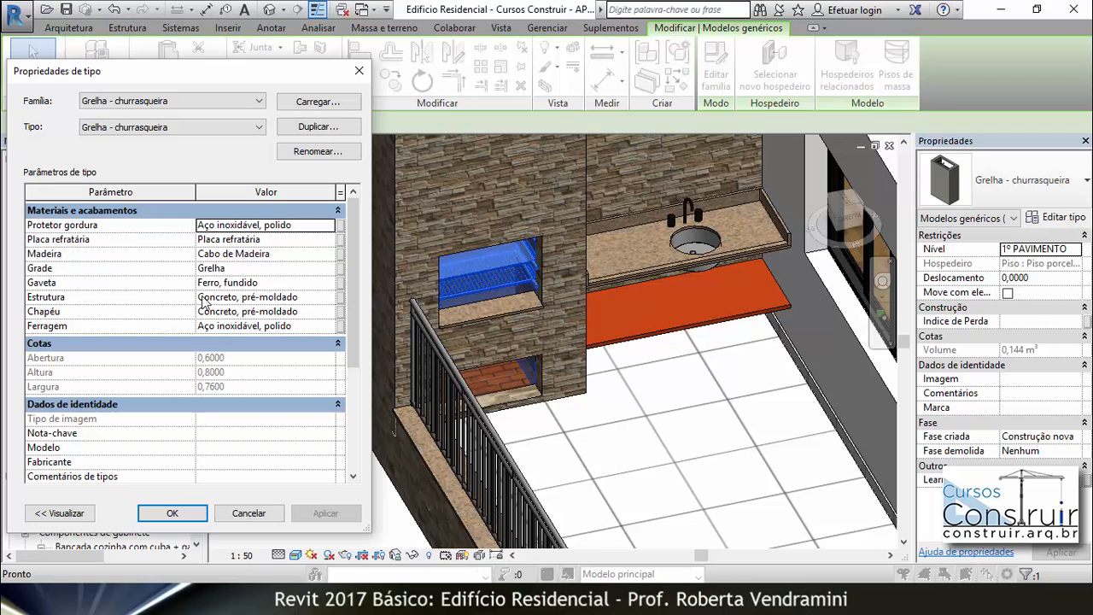
click(253, 297)
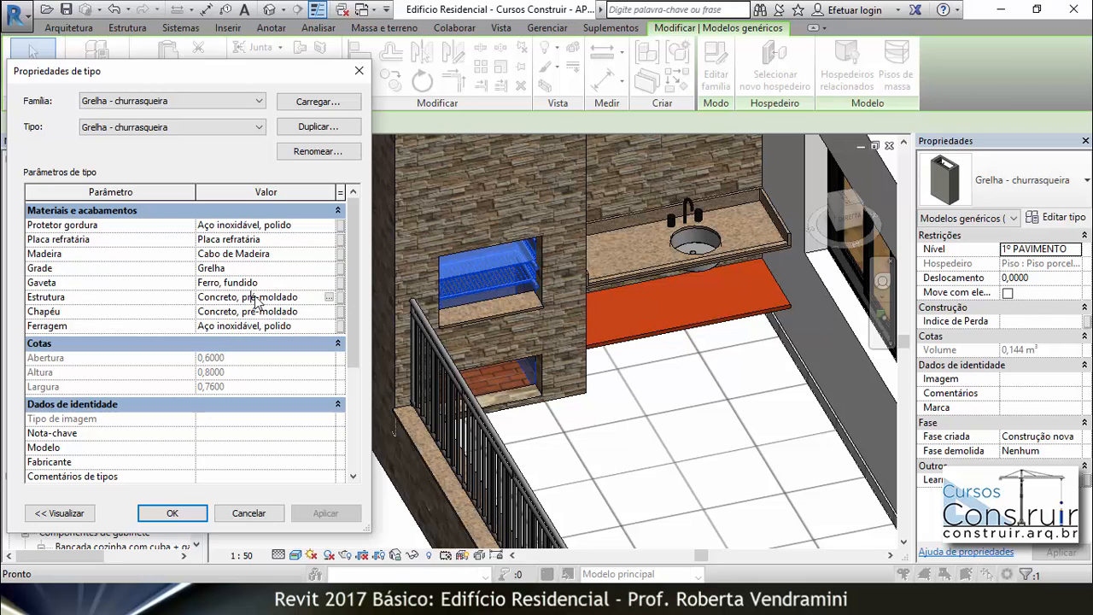
click(329, 296)
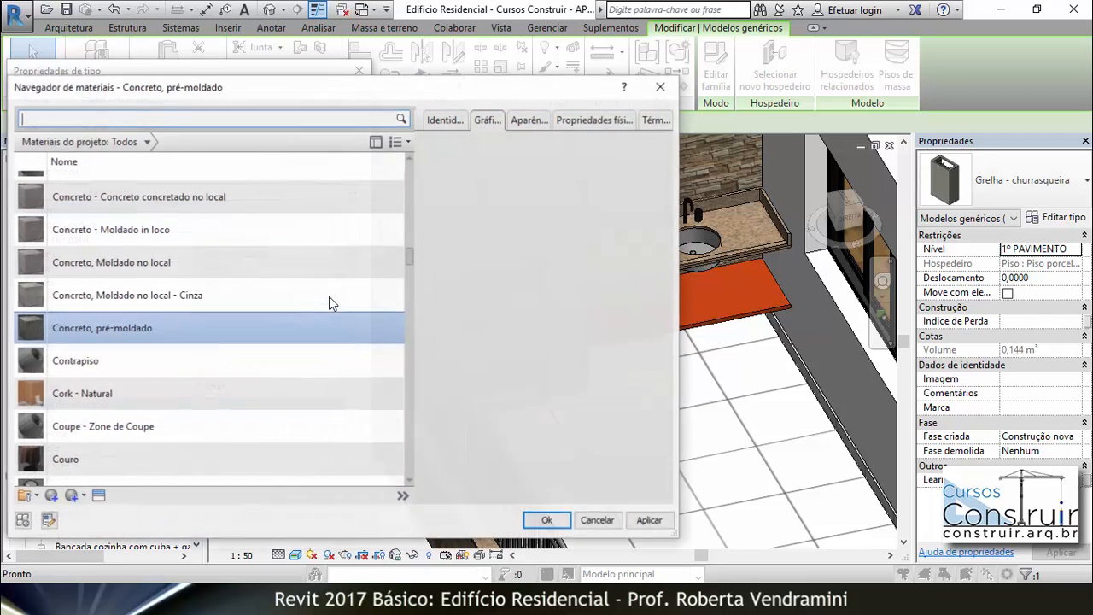
scroll(265, 234, up, 1)
click(122, 119)
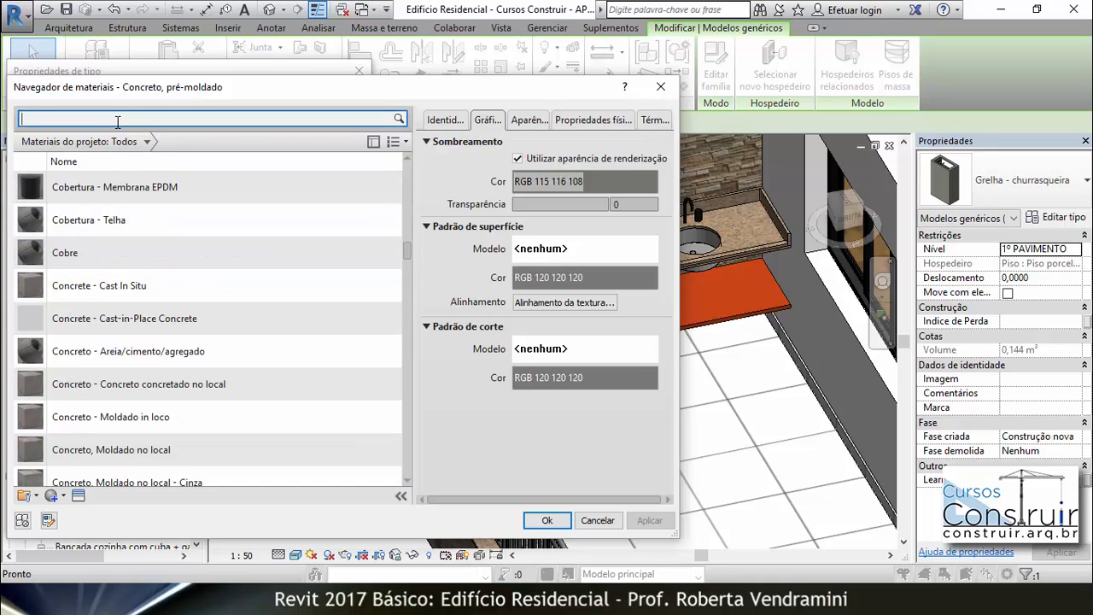
text(tijolo)
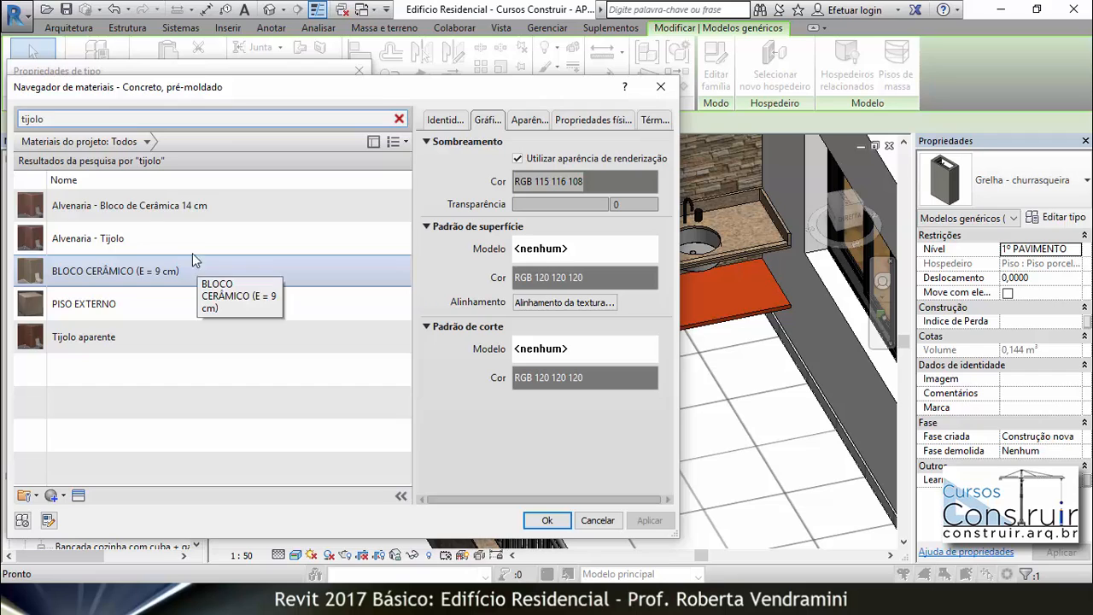
click(94, 341)
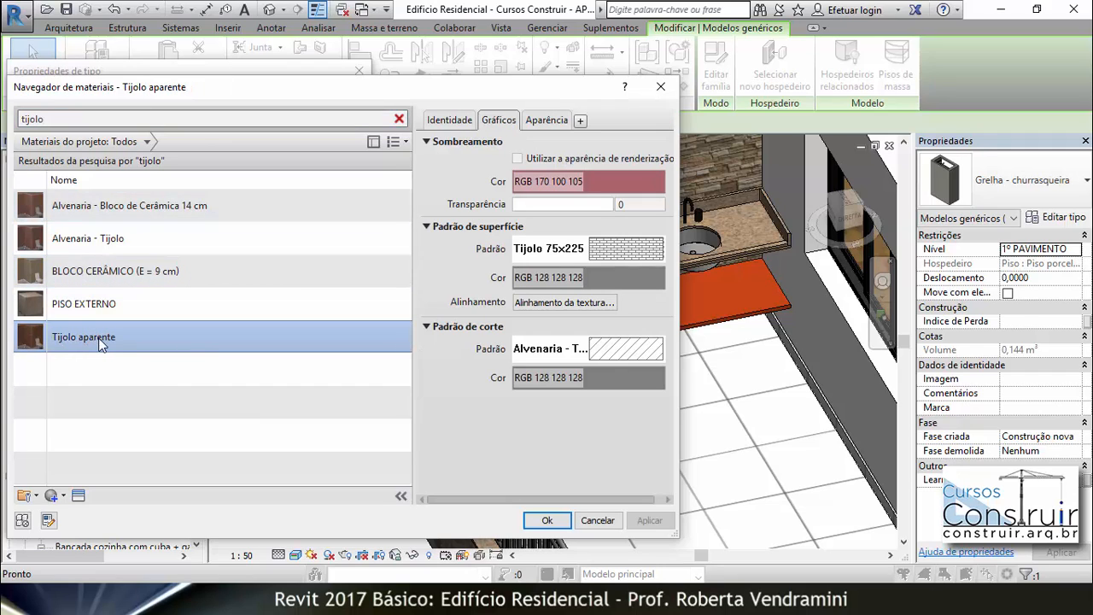
click(551, 521)
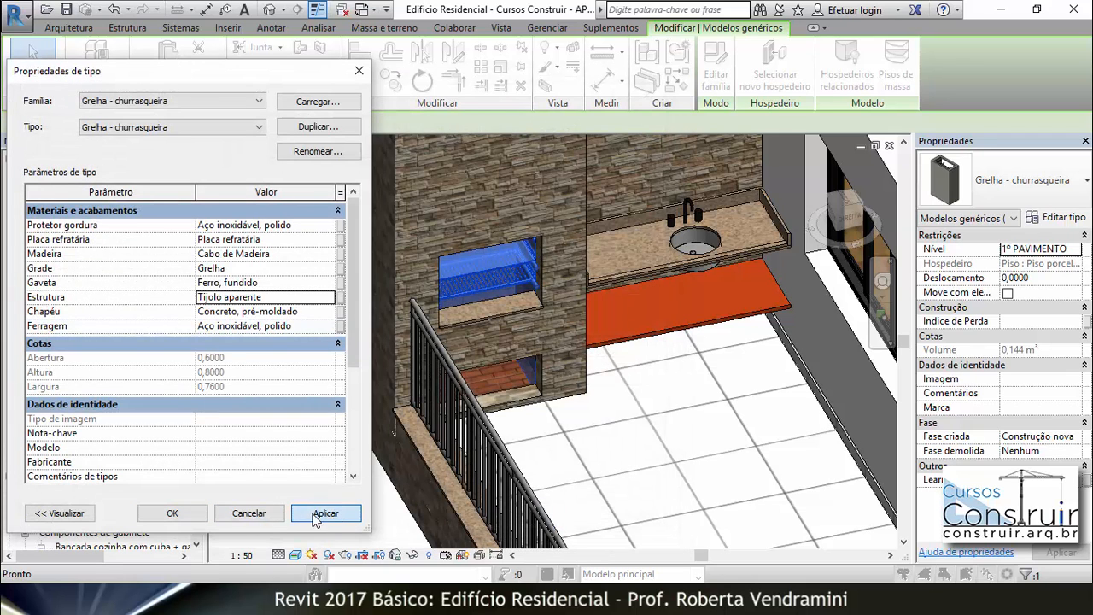
click(171, 512)
click(315, 417)
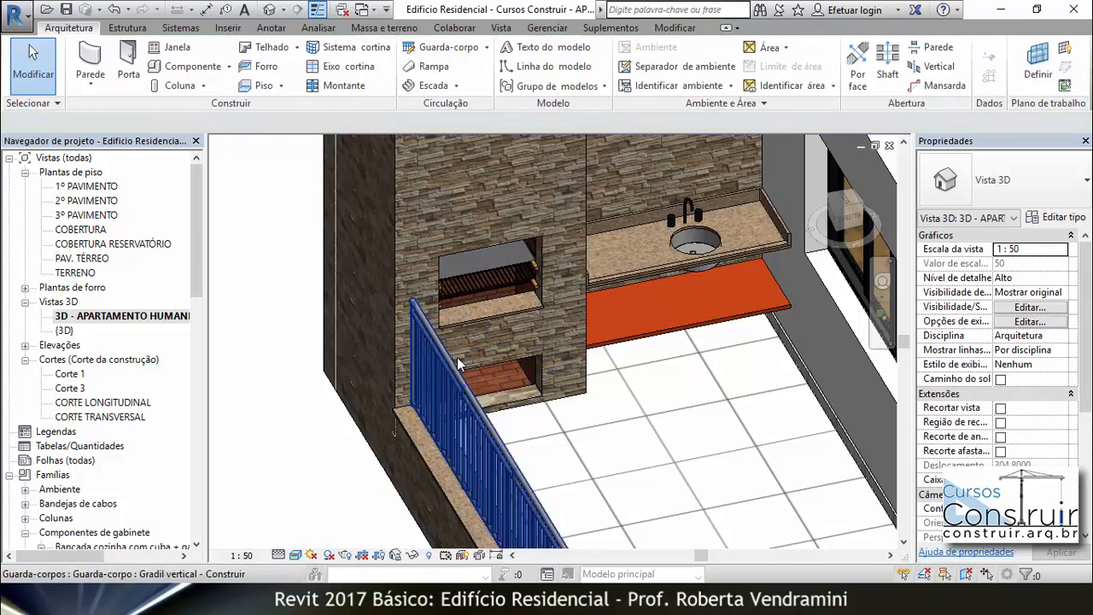
Inspect the grill and its inner walls inside the barbecue opening in the 3D view
scroll(486, 346, down, 1)
shift+middle_drag(537, 401, 564, 350)
scroll(546, 346, up, 4)
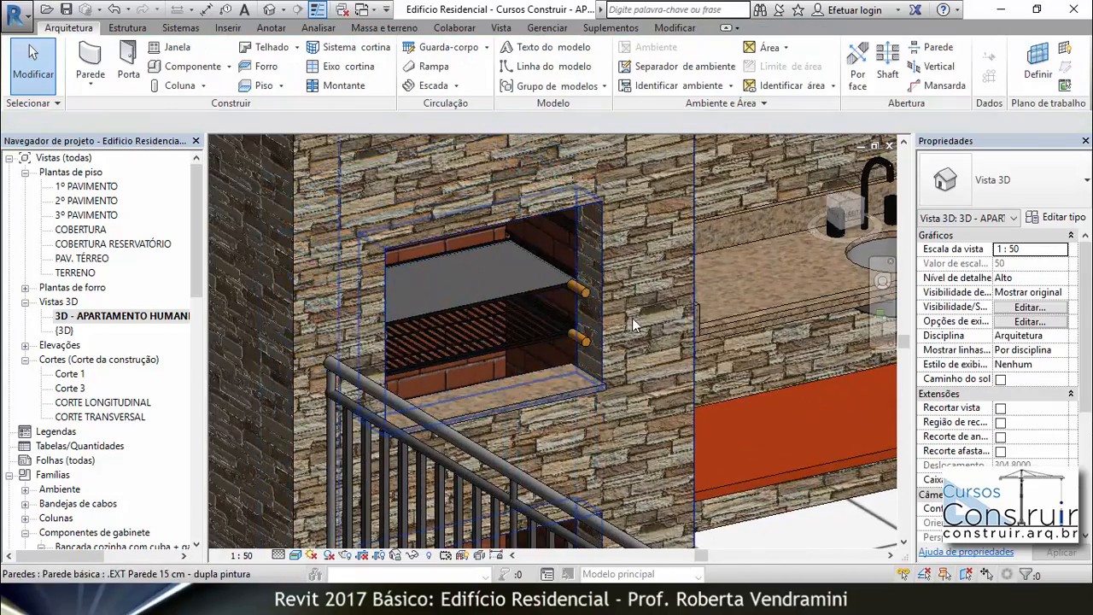
scroll(515, 330, down, 3)
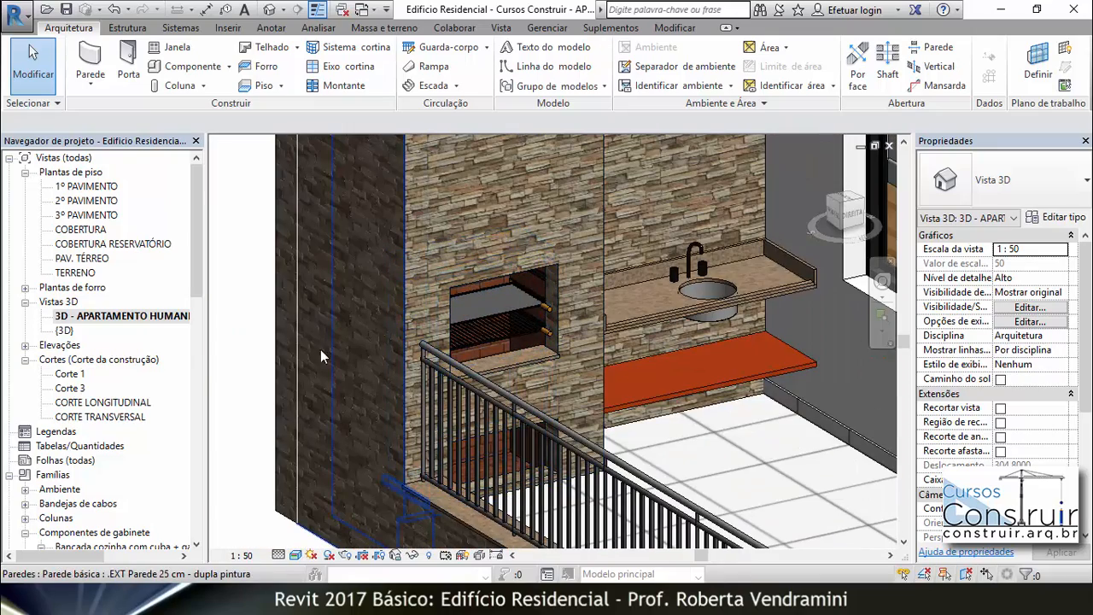
On the 1º PAVIMENTO plan, draw a section line crosswise through the barbecue shaft, facing the sink countertop
double_click(88, 186)
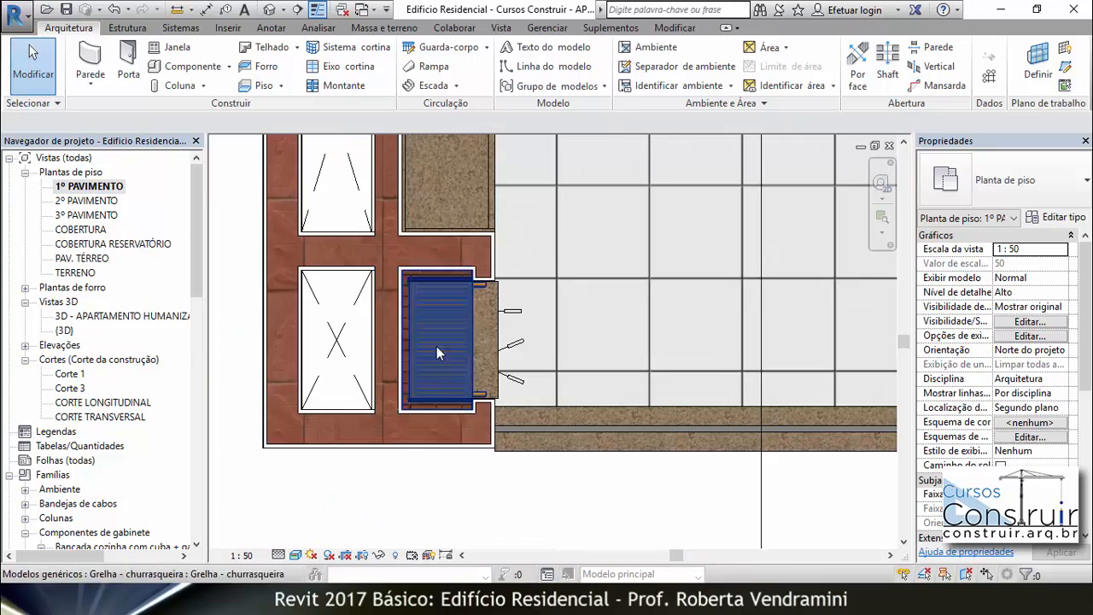
scroll(449, 418, down, 5)
scroll(371, 406, up, 1)
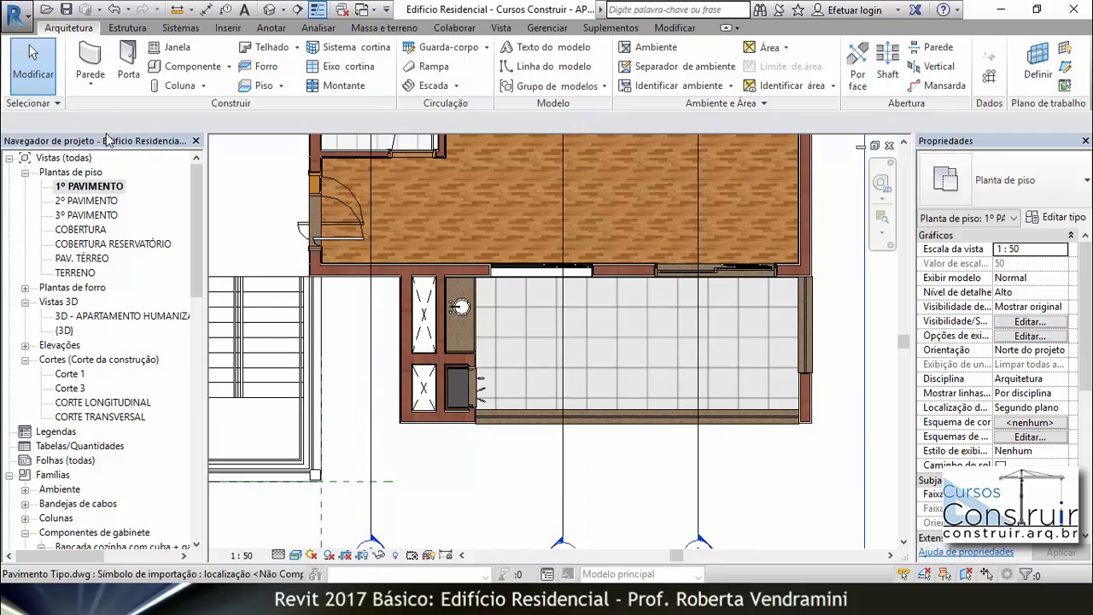
click(299, 10)
click(351, 390)
click(543, 390)
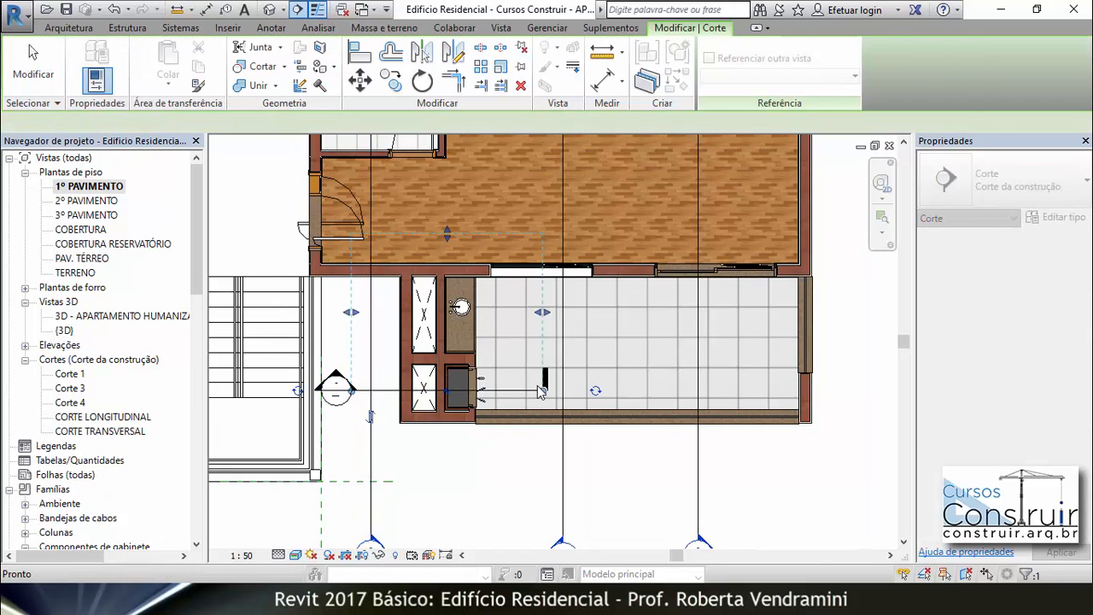
Open the new section's view and examine how the grill's base sits on the shaft floor
double_click(335, 374)
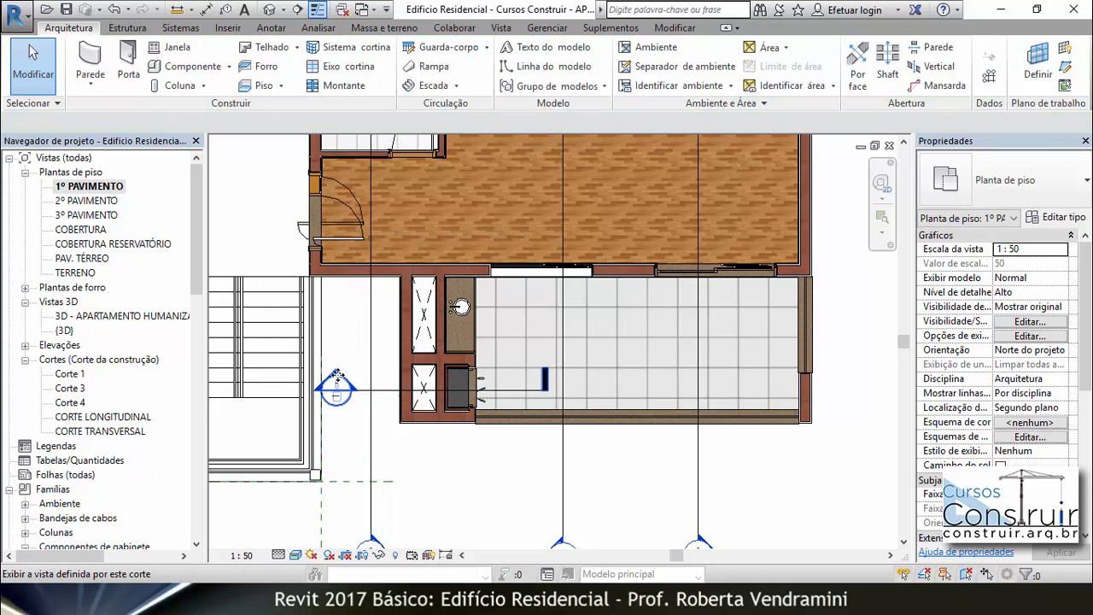
scroll(546, 350, up, 8)
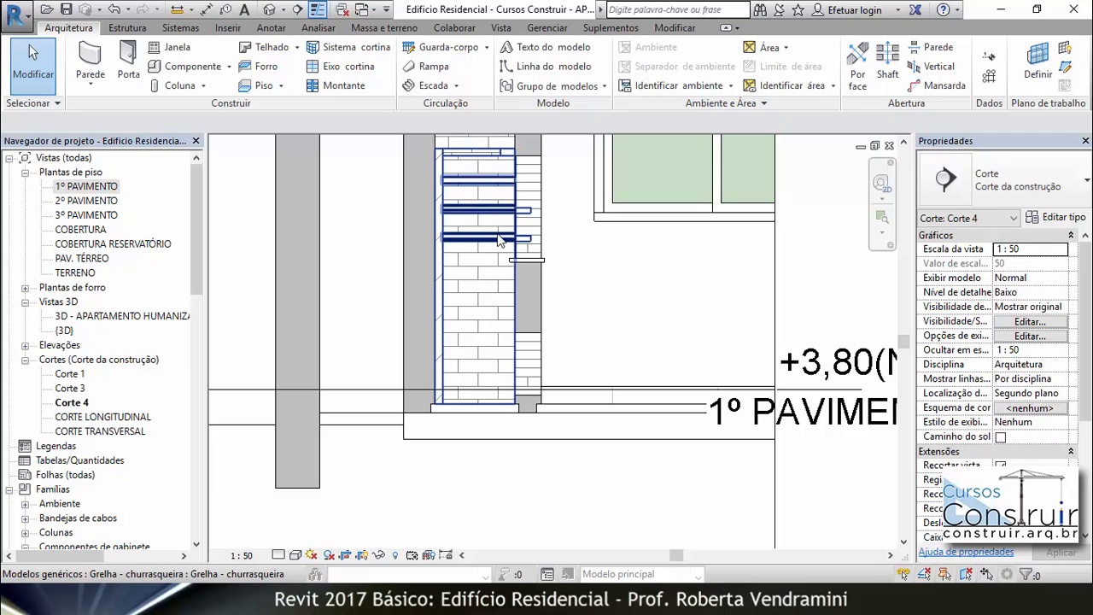
click(497, 234)
scroll(493, 402, up, 5)
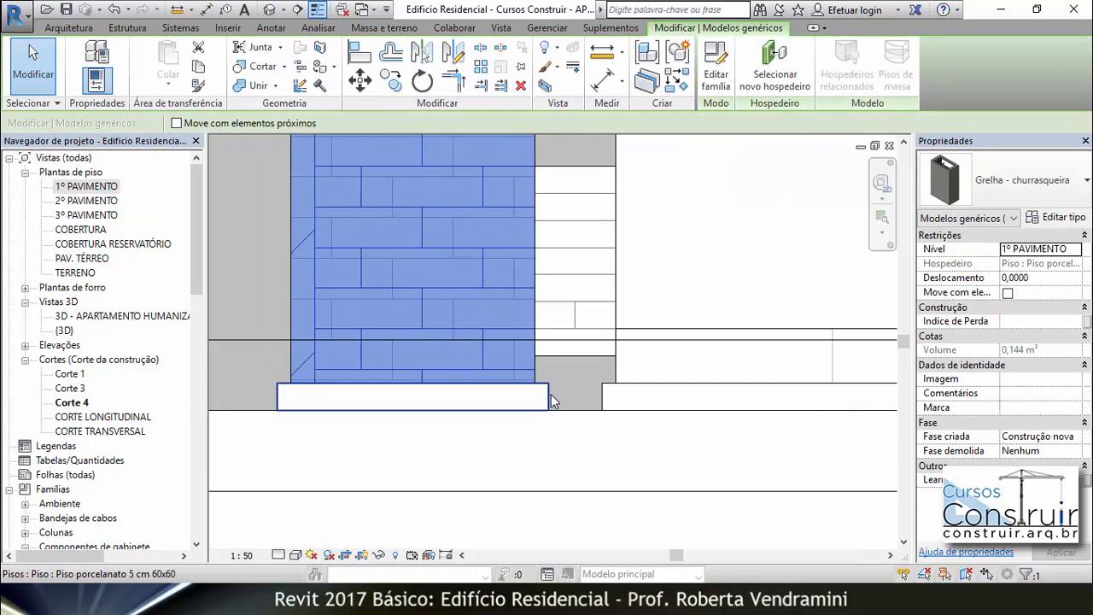
scroll(419, 478, down, 6)
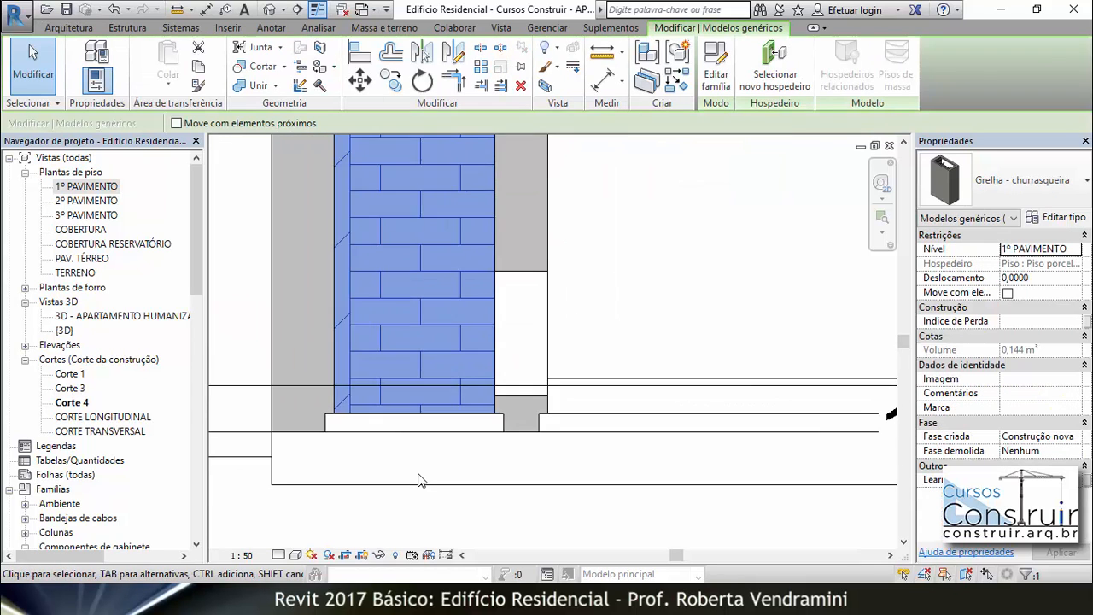
Close the section view and delete the barbecue section line from the 1º PAVIMENTO plan
click(888, 146)
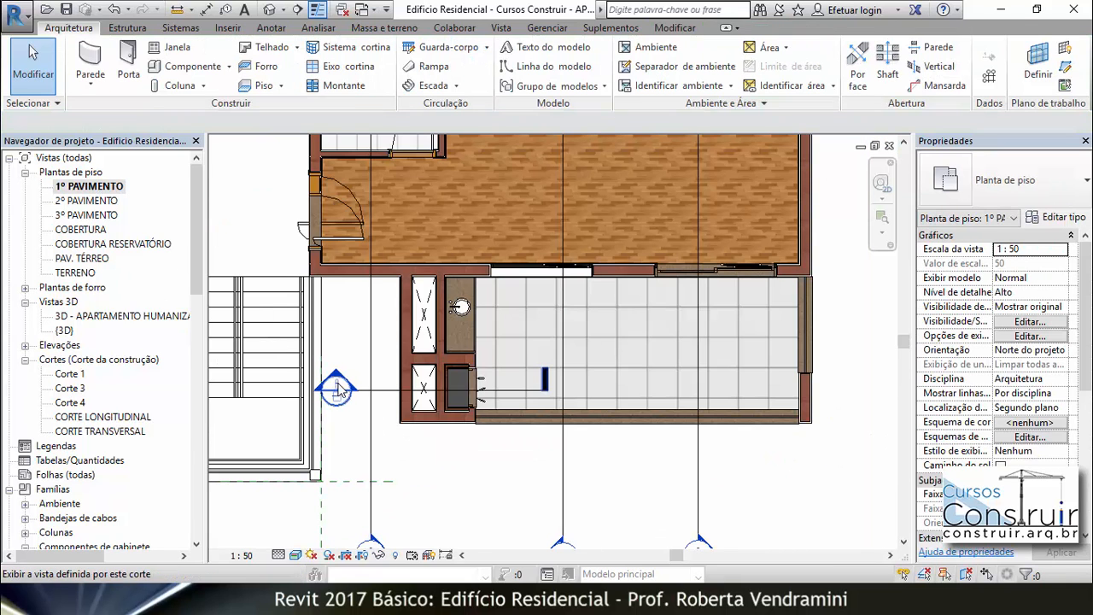
click(368, 394)
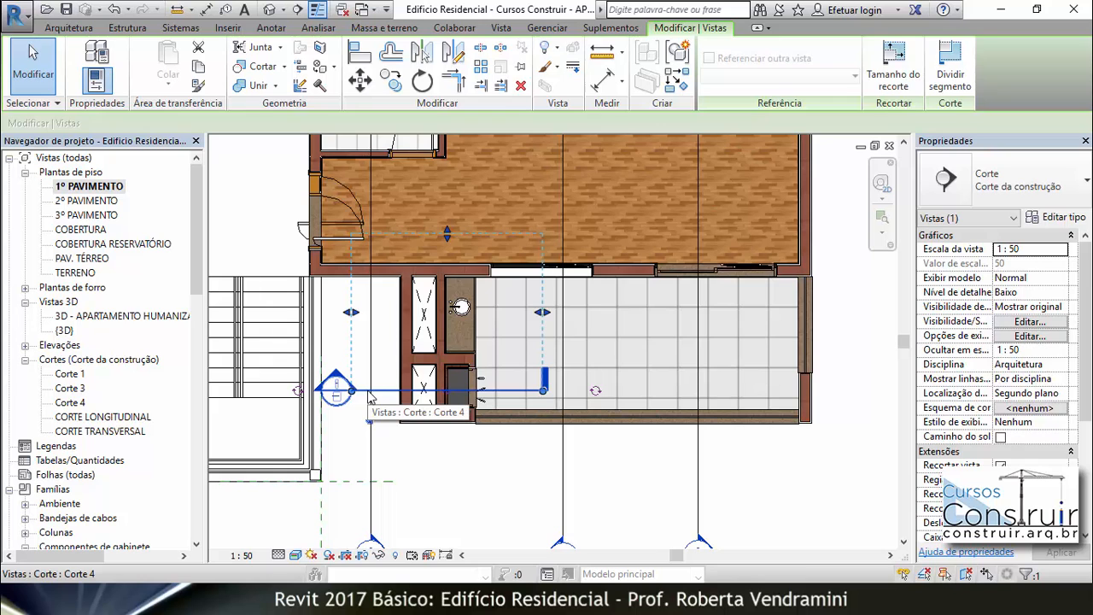
key(Delete)
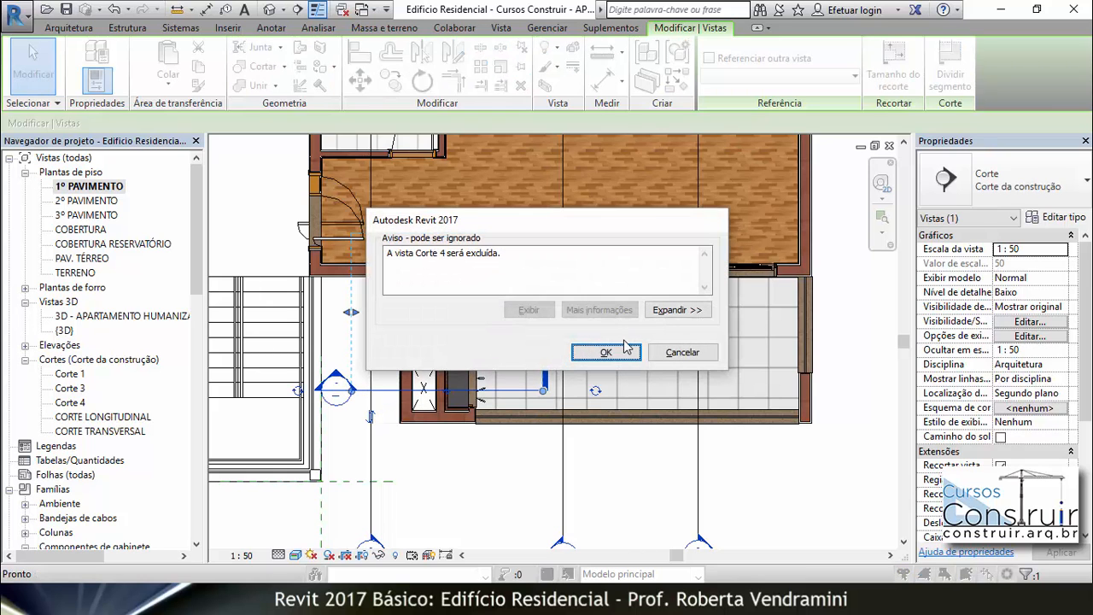
click(625, 345)
Open the visibility overrides of the 1º PAVIMENTO plan and expand the layer list of the imported Pavimento Tipo.dwg
scroll(457, 490, down, 4)
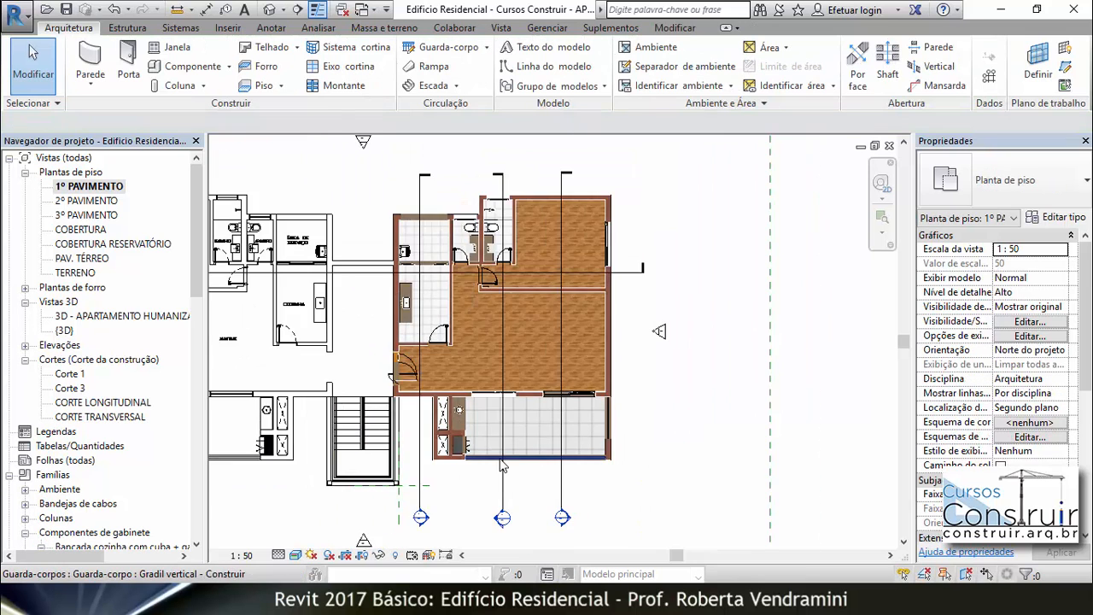
scroll(559, 434, up, 3)
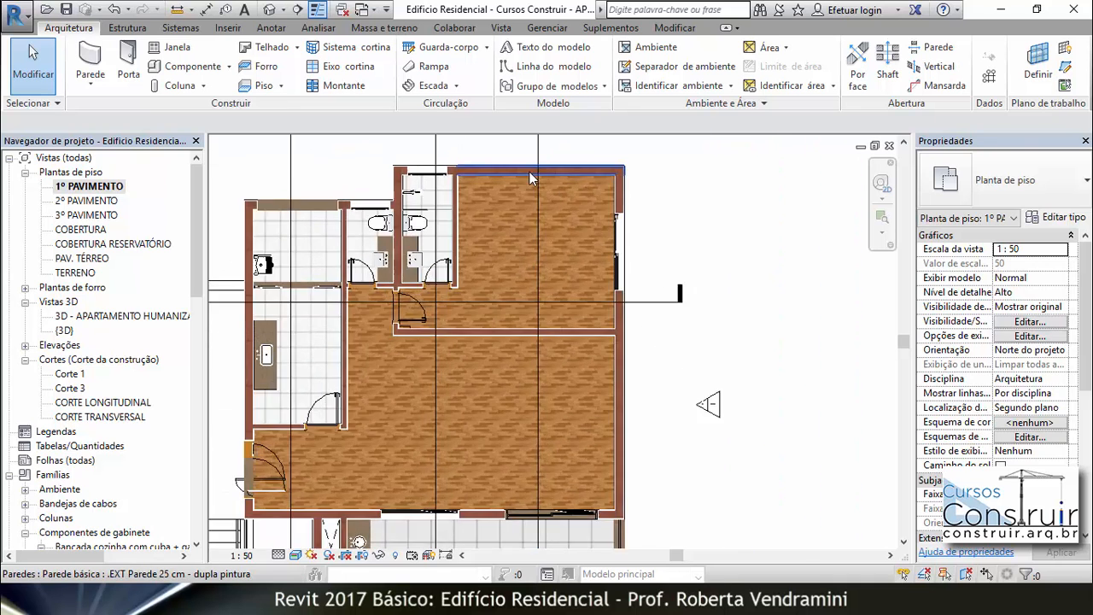
scroll(529, 171, up, 3)
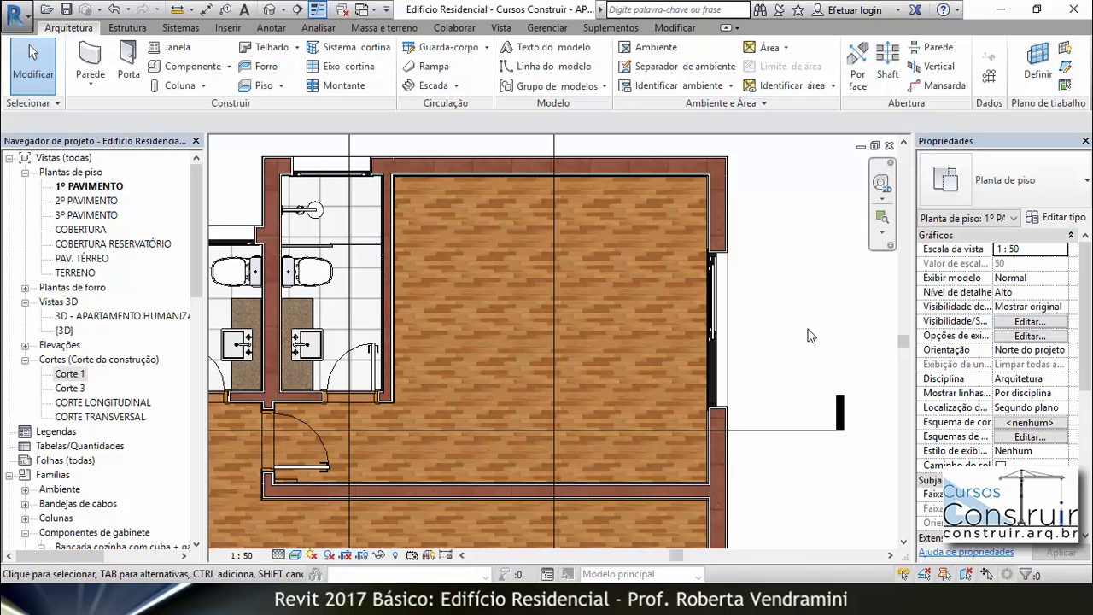
key(v)
key(g)
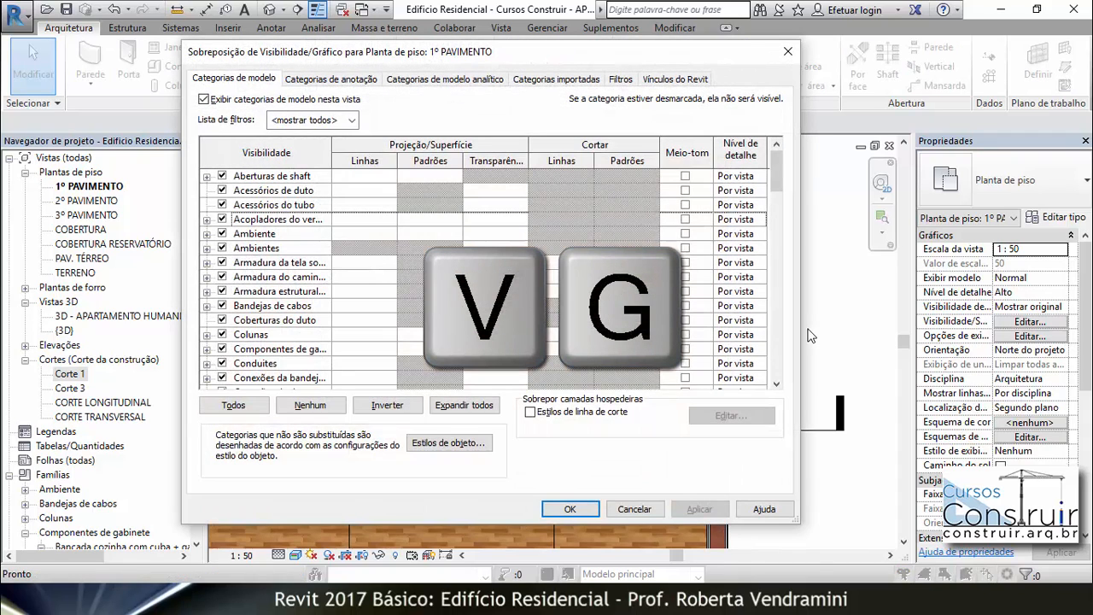
click(567, 83)
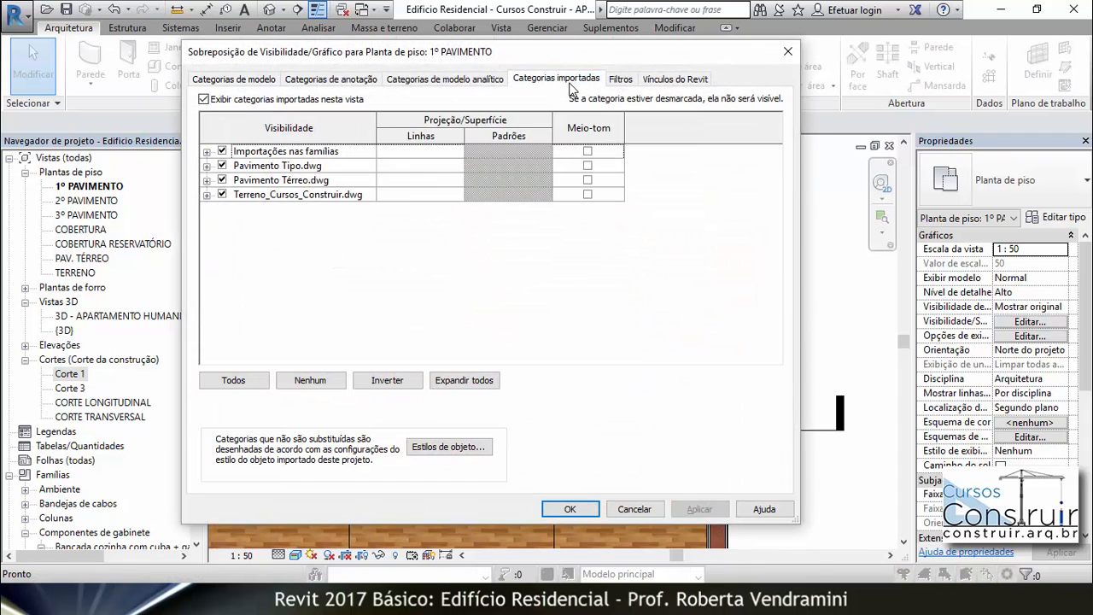
click(208, 167)
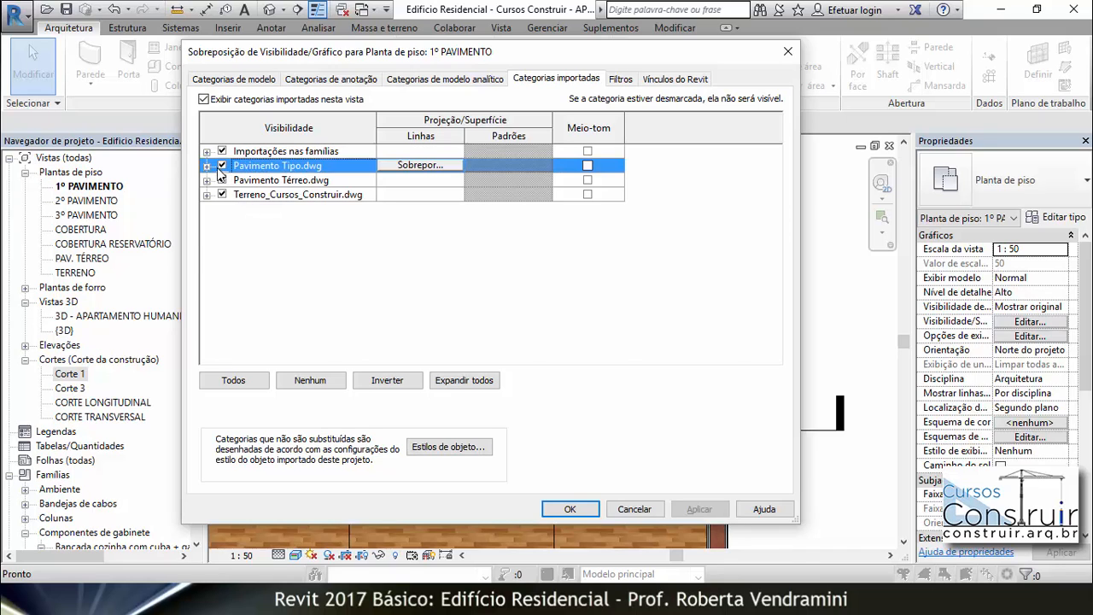
click(207, 166)
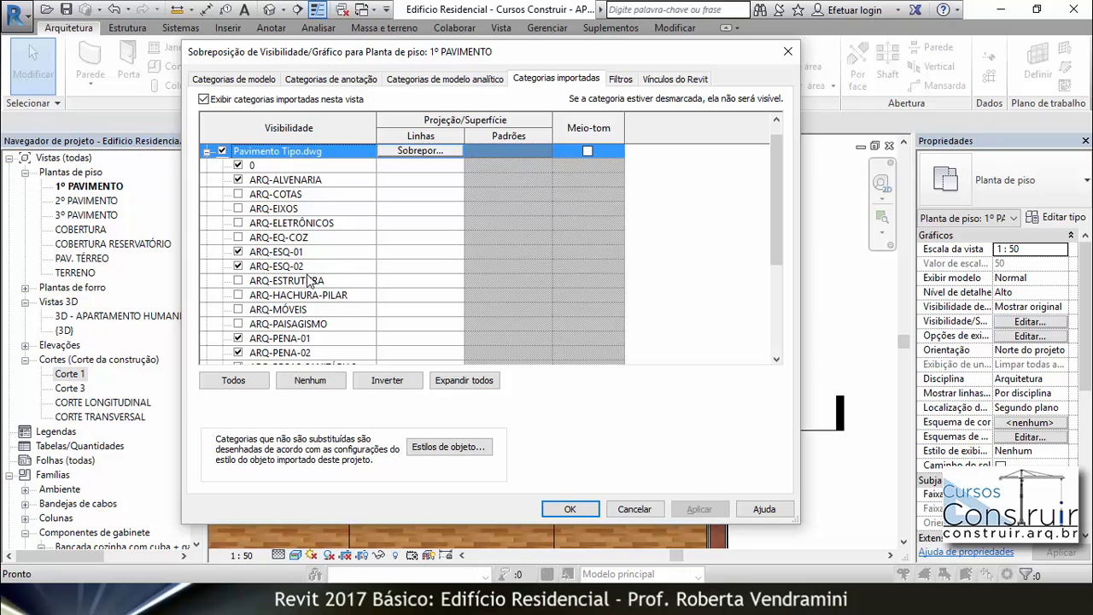
Turn on the ARQ-ELETRÔNICOS, ARQ-EQ-COZ, ARQ-MÓVEIS and ARQ-PAISAGISMO layers of Pavimento Tipo.dwg and apply the overrides to the plan
click(238, 223)
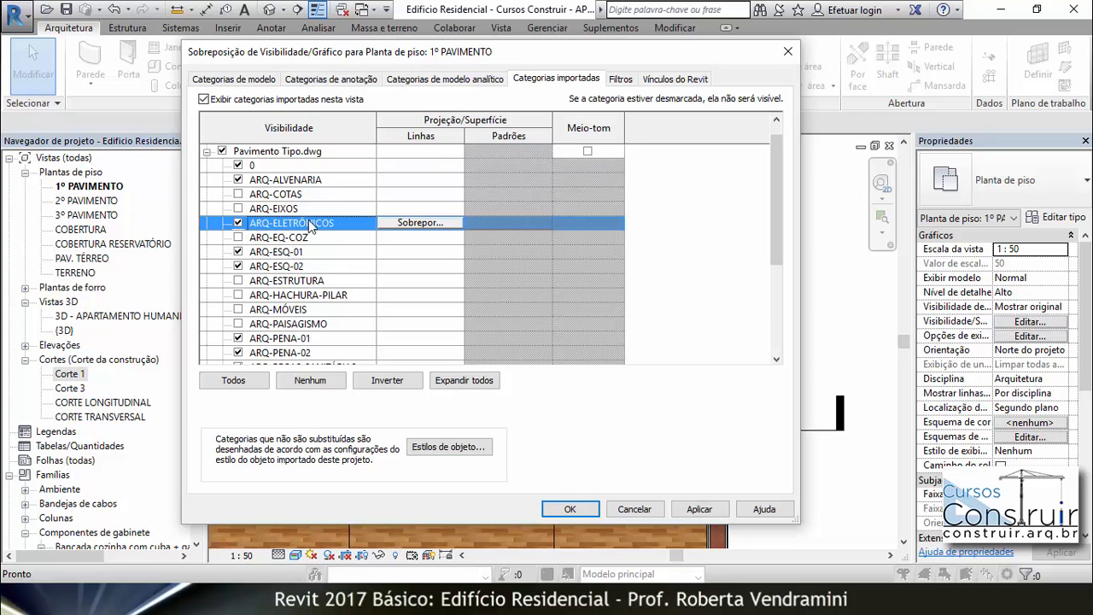
click(238, 239)
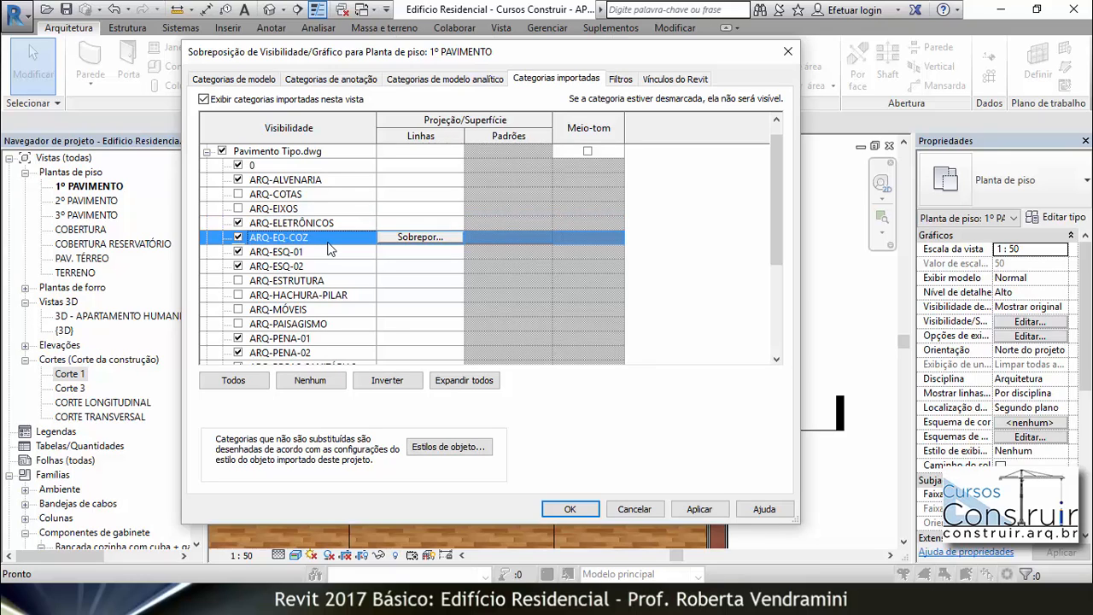
click(238, 309)
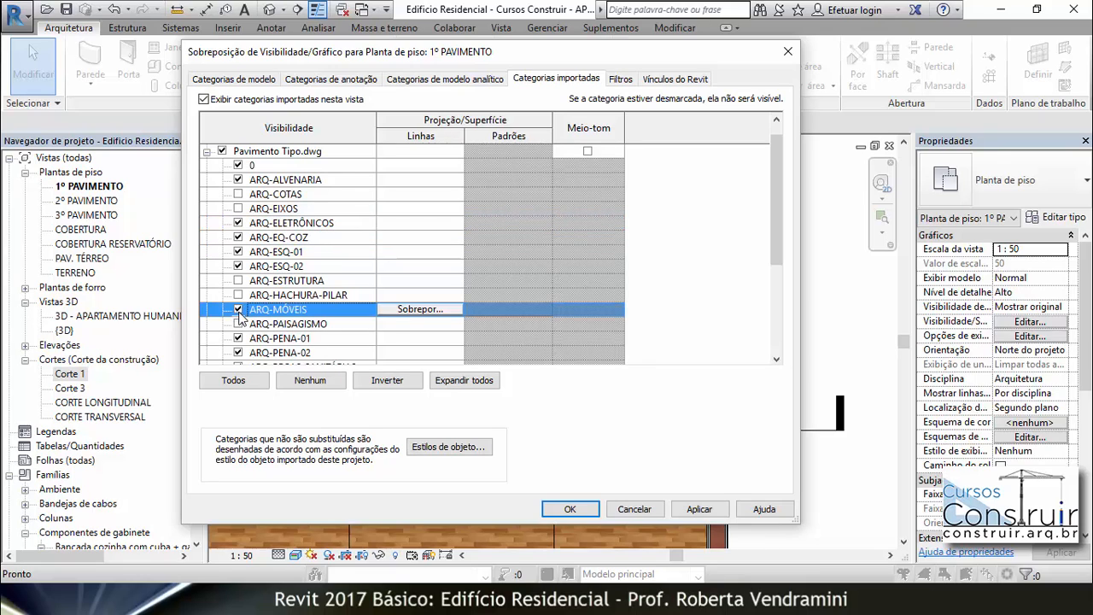
click(238, 324)
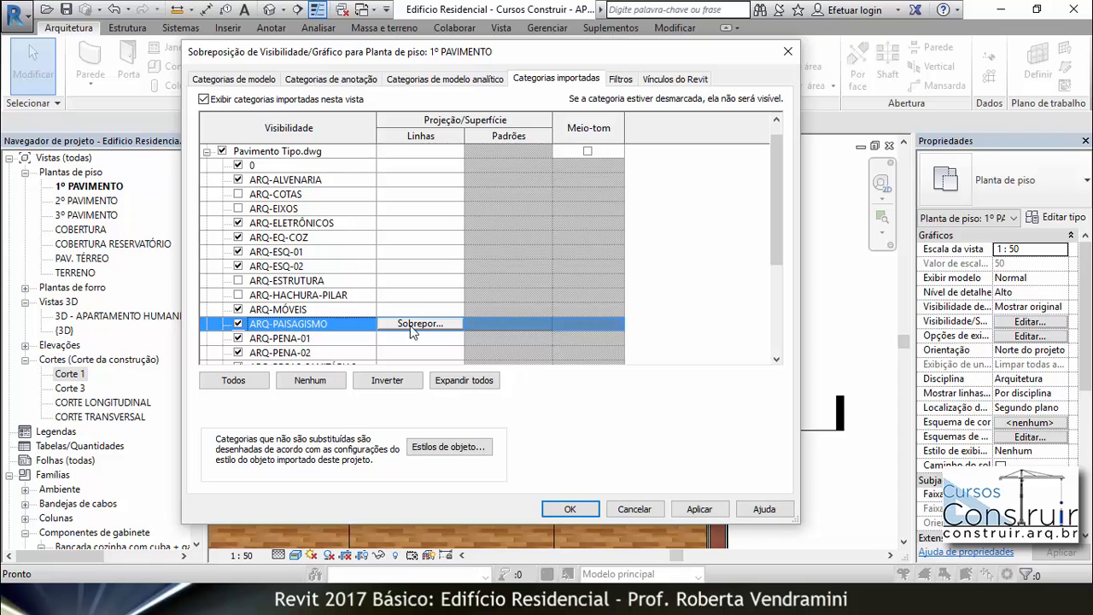
click(699, 509)
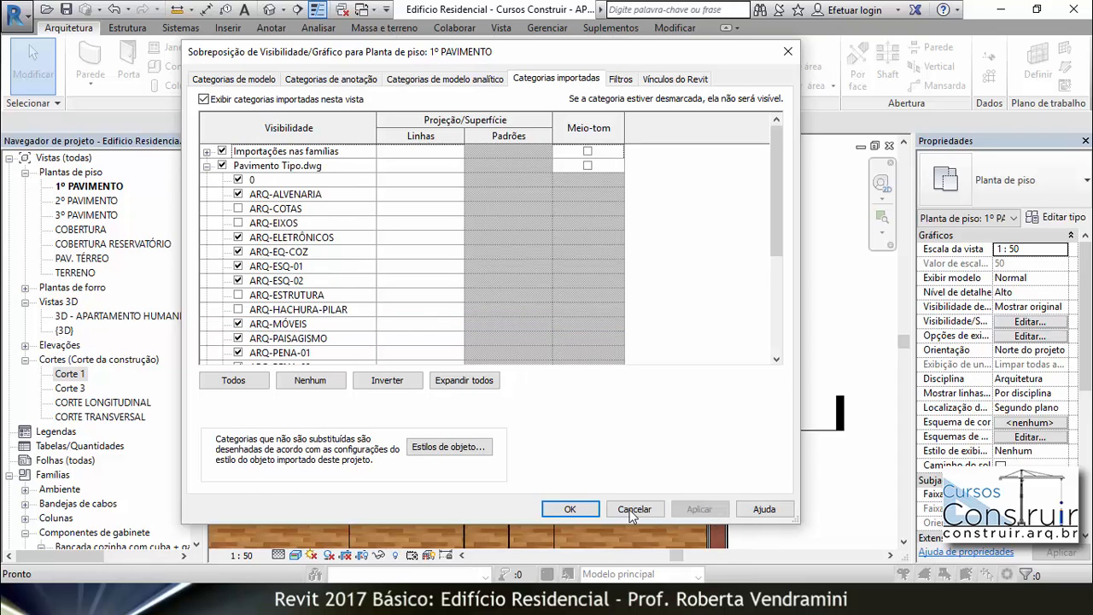
click(570, 508)
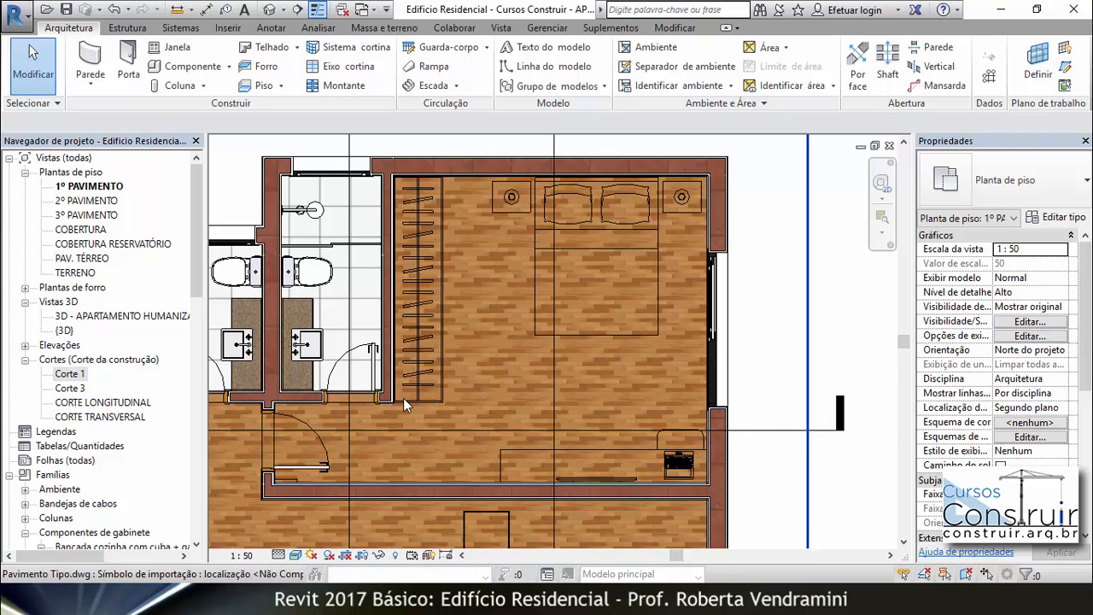
Examine the DWG wardrobe outline in the bedroom and how it meets the baseboard at the bathroom wall corner
scroll(402, 395, up, 4)
scroll(402, 393, up, 2)
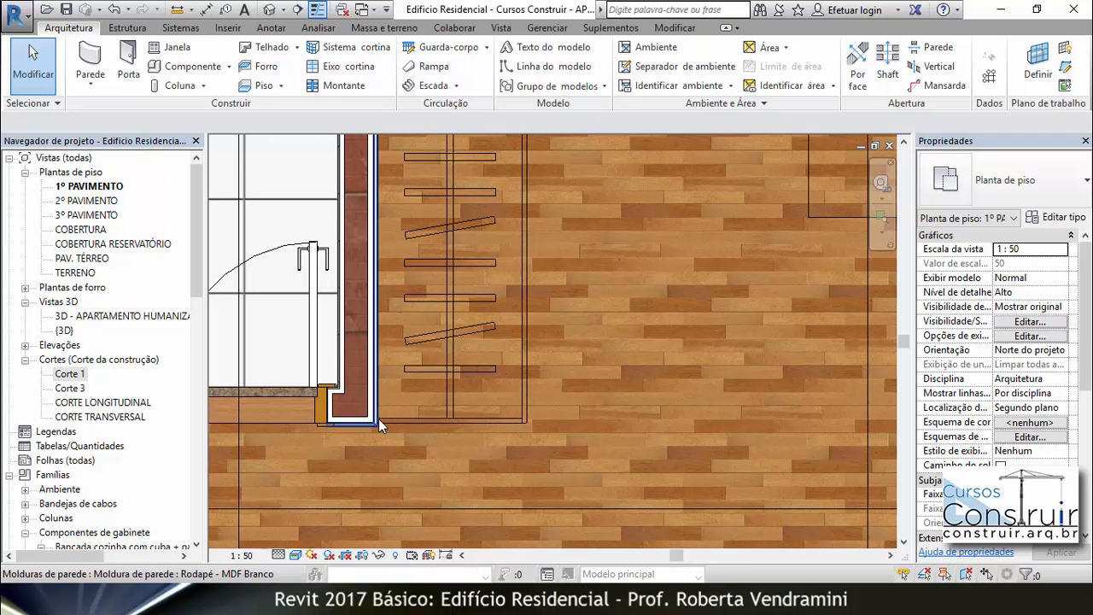
scroll(514, 299, down, 5)
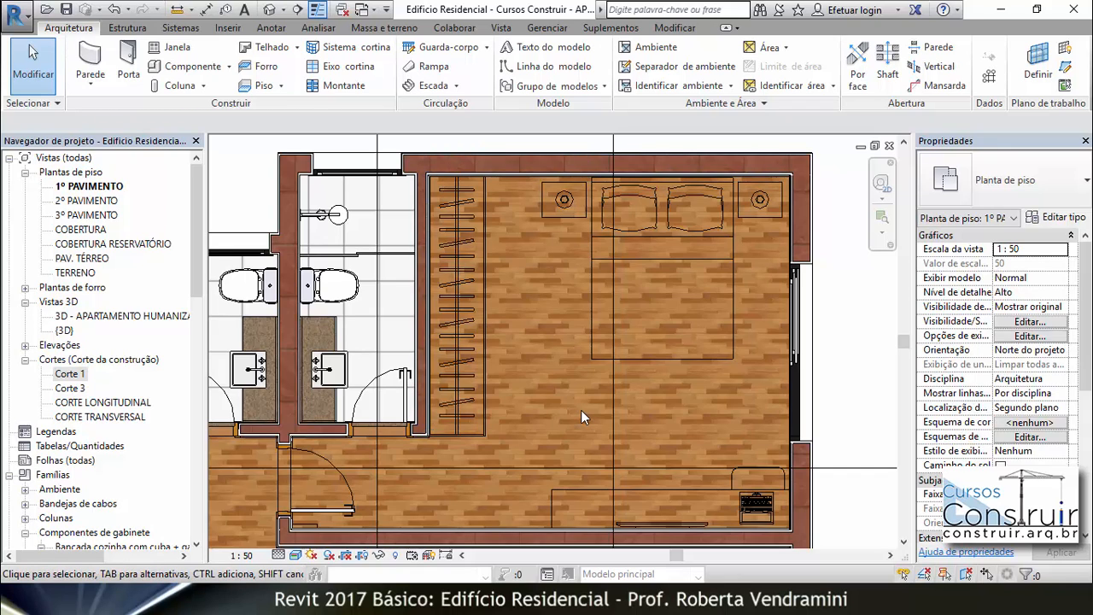
scroll(581, 410, down, 2)
scroll(492, 455, up, 4)
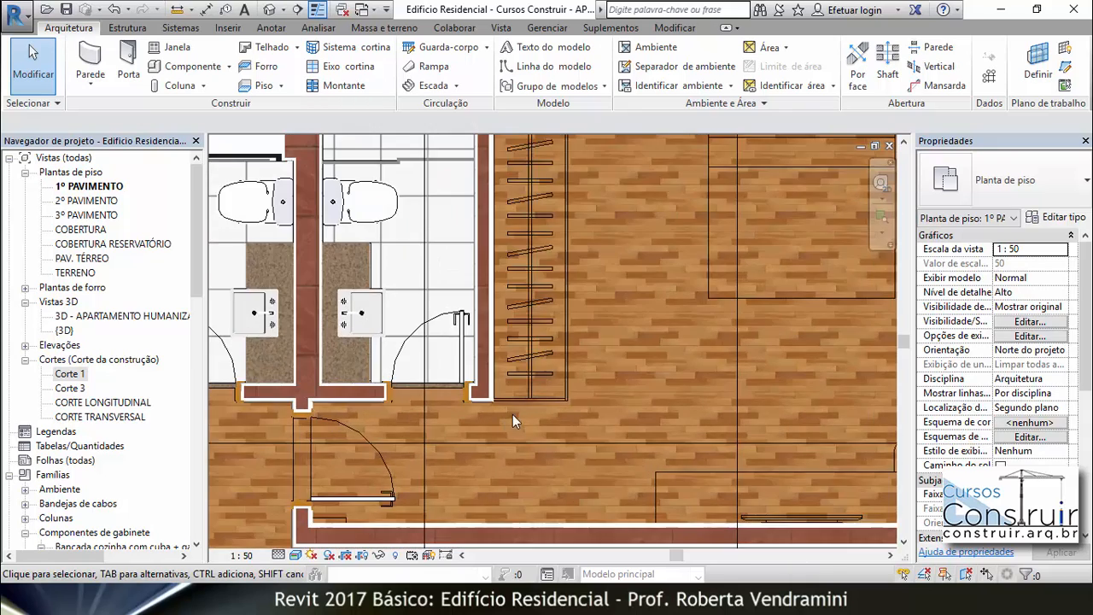
scroll(512, 418, up, 2)
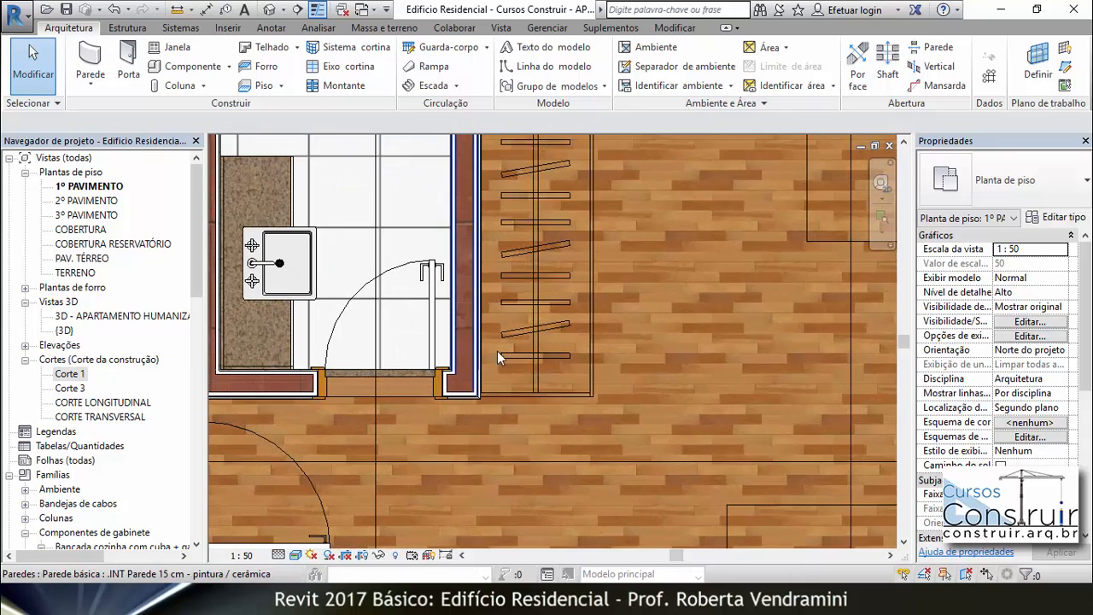
scroll(611, 388, up, 2)
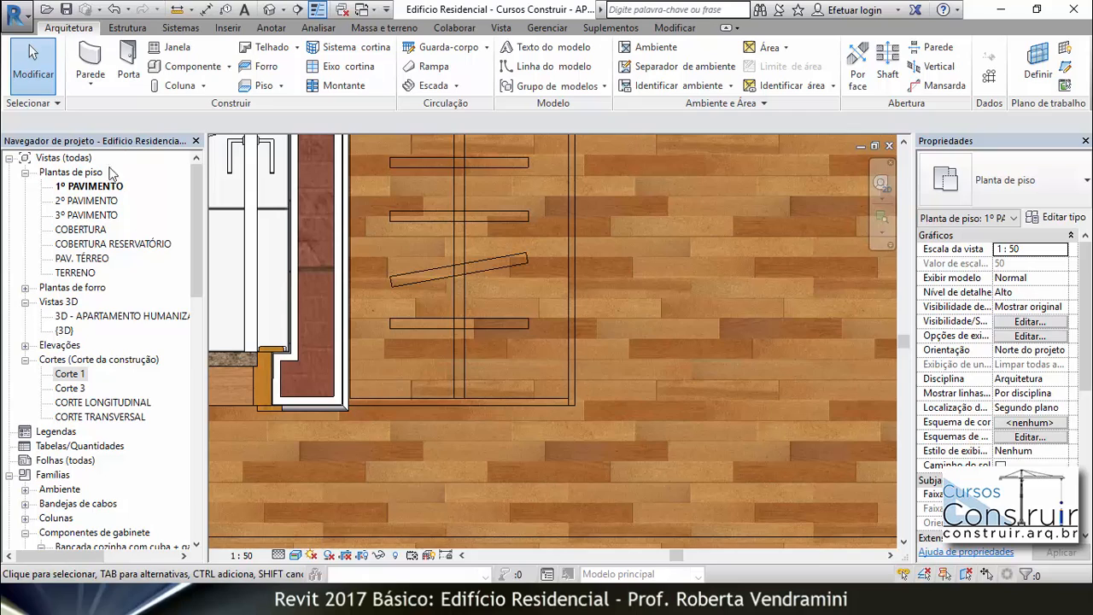
Open the 3D - APARTAMENTO HUMANIZADO view and inspect the baseboard along the kitchen wall and entrance
double_click(92, 316)
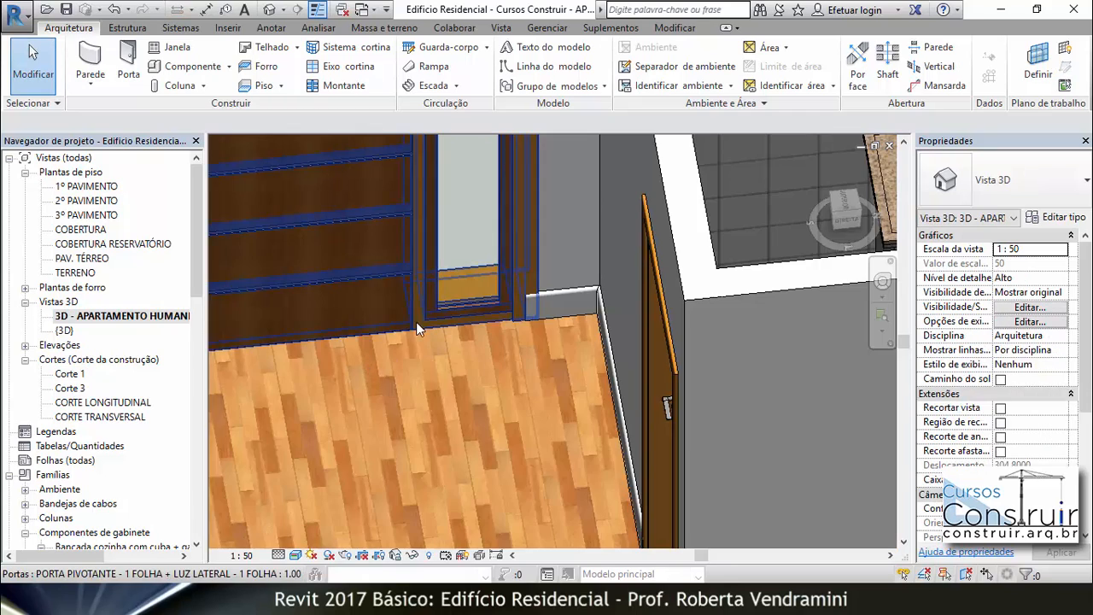
scroll(415, 321, down, 5)
scroll(549, 420, up, 6)
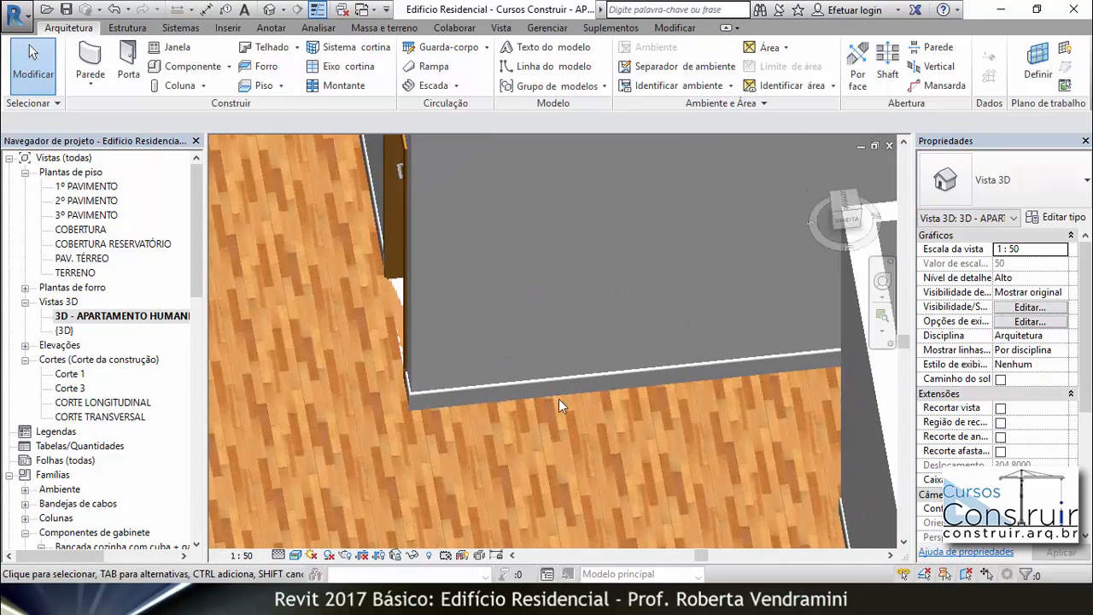
click(563, 382)
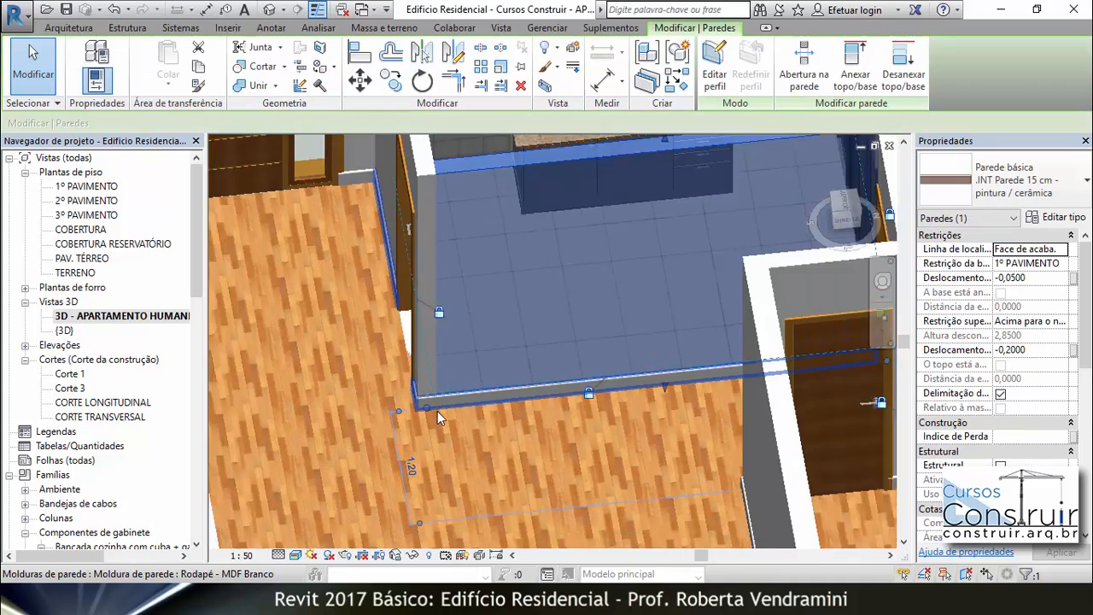
scroll(502, 431, down, 2)
key(Escape)
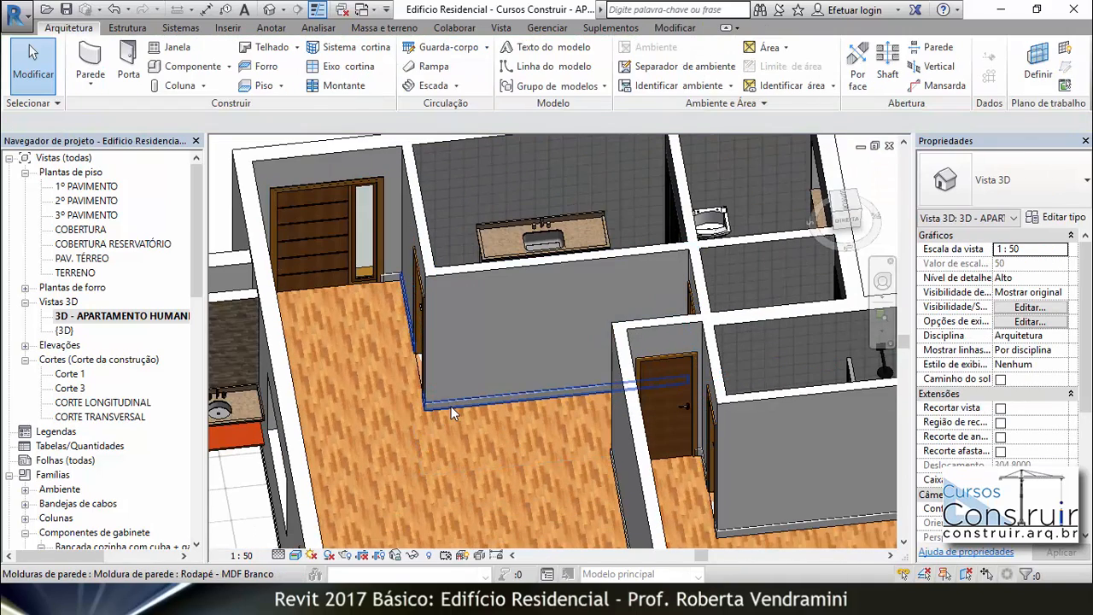
scroll(376, 323, up, 3)
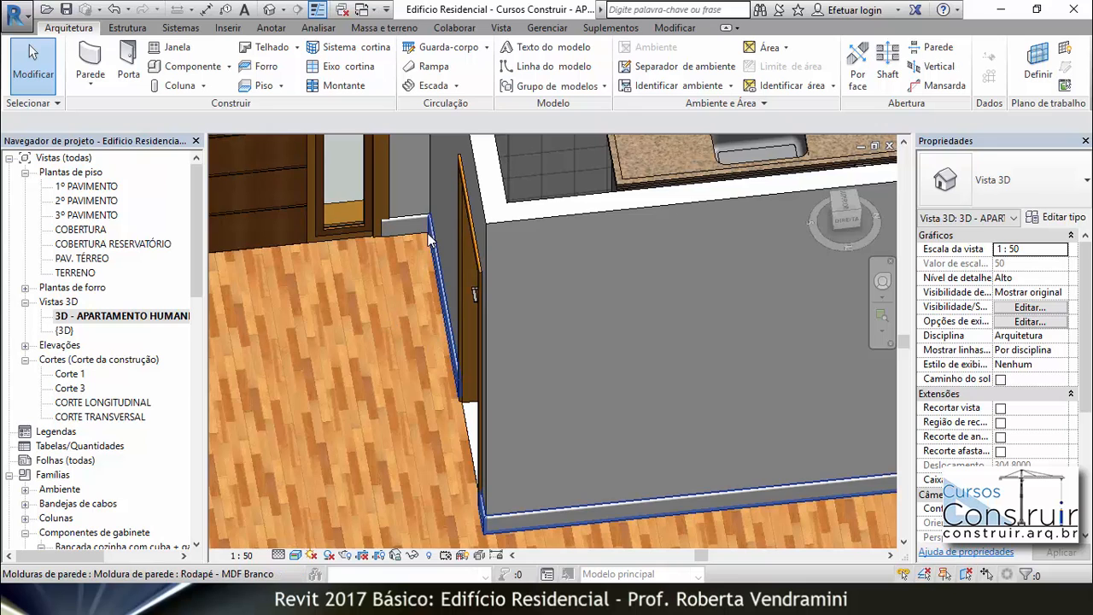
scroll(409, 403, down, 4)
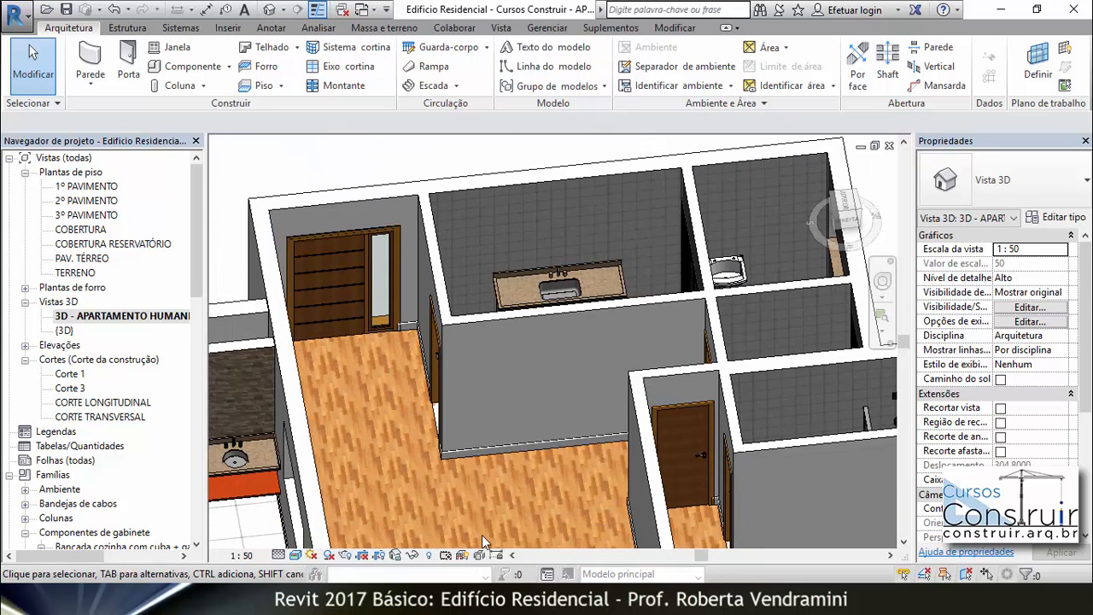
Remove the long kitchen wall facing the living room from the Rodapé - MDF Branco wall sweep
click(478, 459)
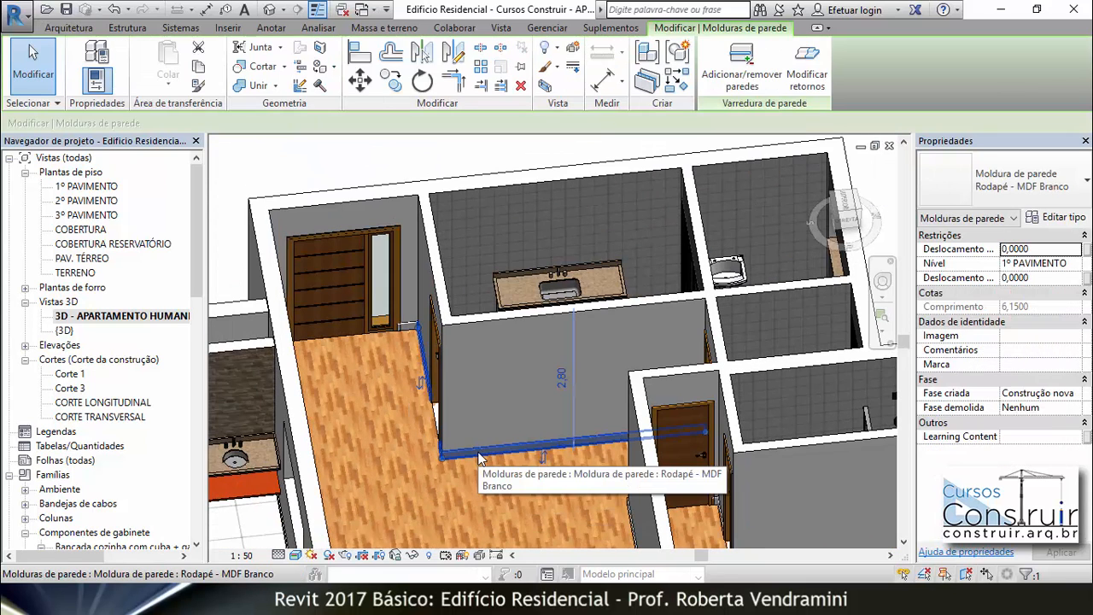
click(741, 83)
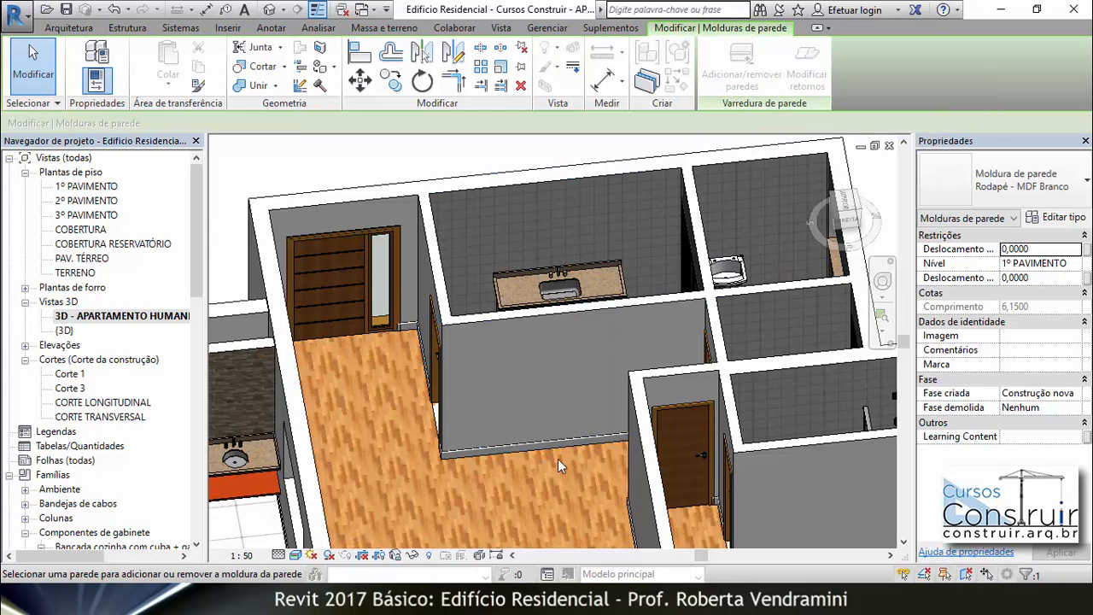
scroll(519, 464, up, 5)
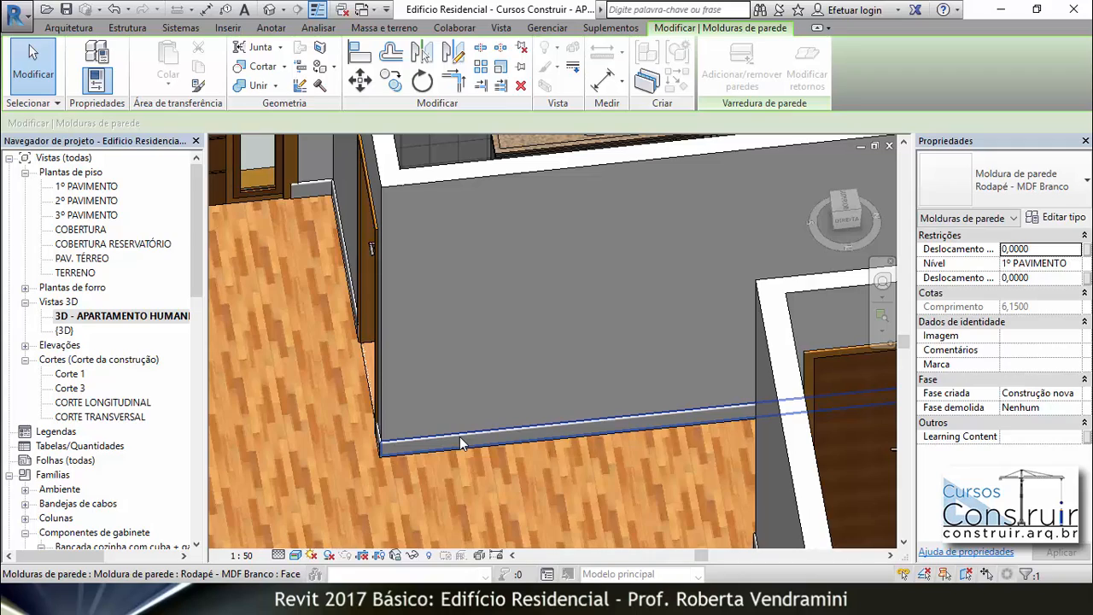
key(Escape)
scroll(646, 411, down, 2)
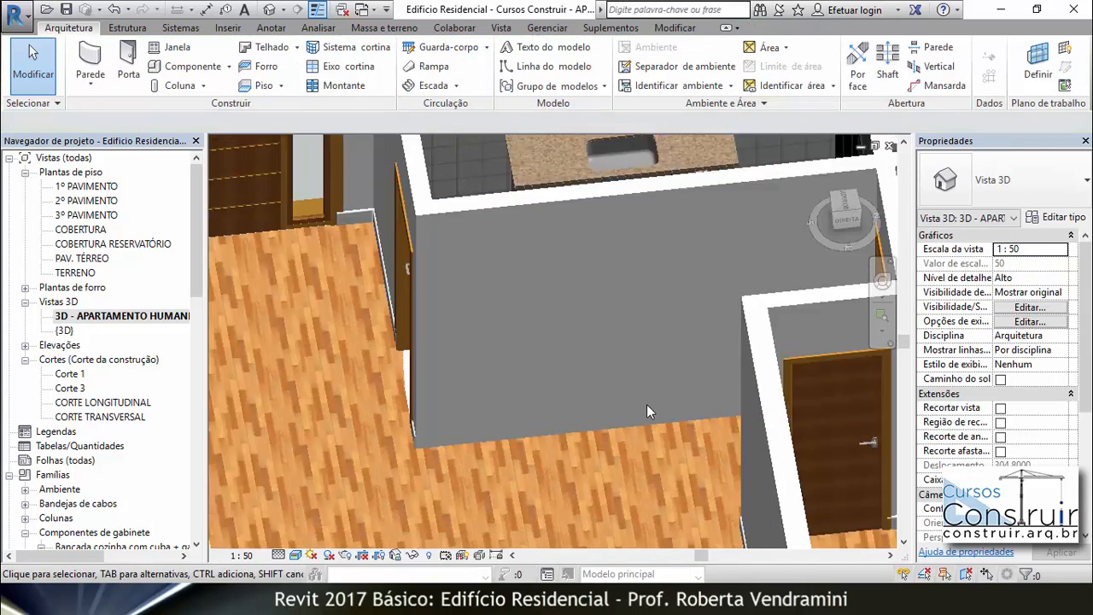
Inspect the bedroom baseboard in the 3D view from several angles, and return to the 1º PAVIMENTO plan near the wardrobe
scroll(646, 408, down, 2)
shift+middle_drag(626, 379, 501, 408)
scroll(547, 439, down, 2)
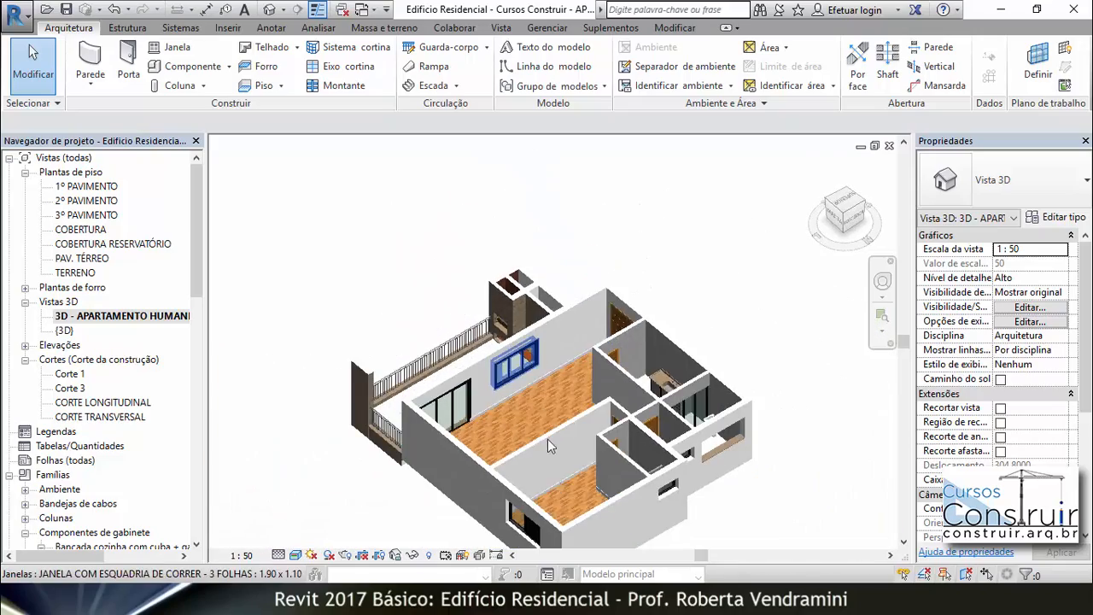
scroll(550, 449, up, 5)
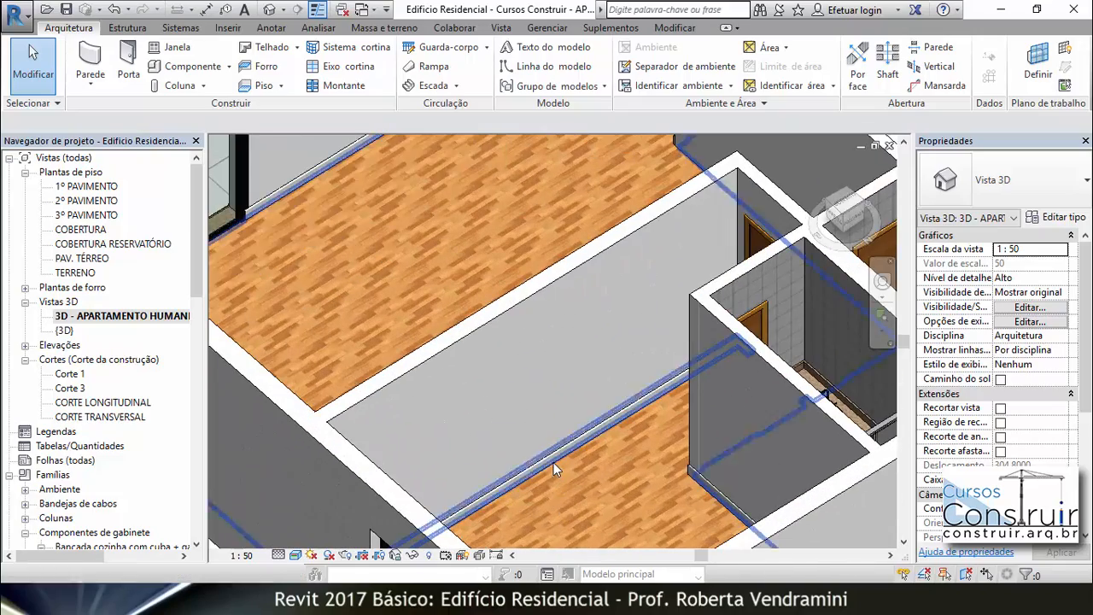
scroll(563, 470, down, 5)
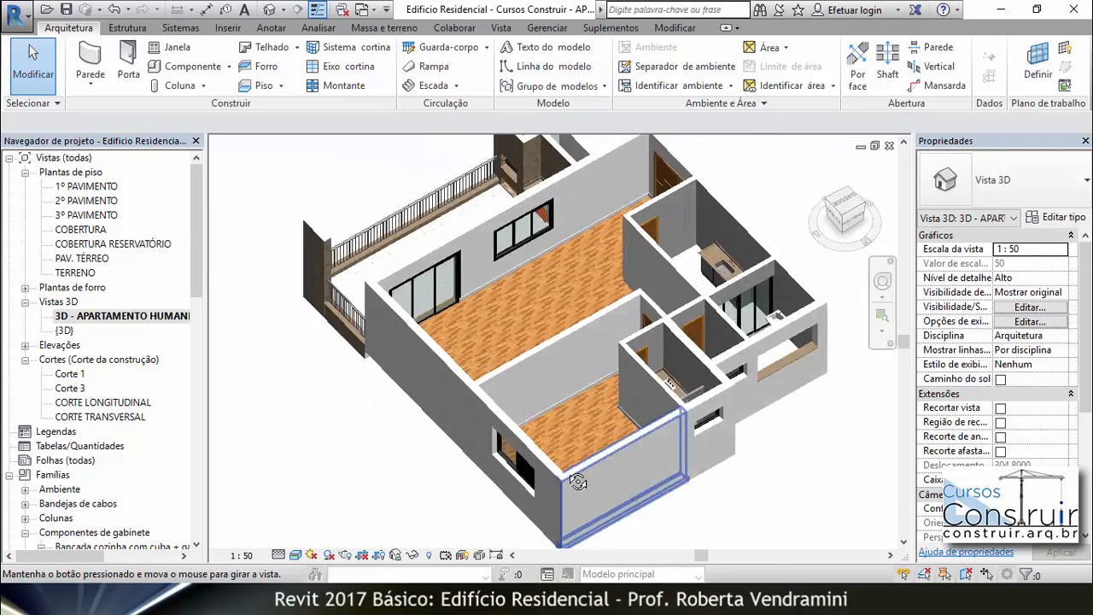
shift+middle_drag(578, 481, 444, 402)
scroll(409, 378, up, 3)
scroll(453, 388, up, 3)
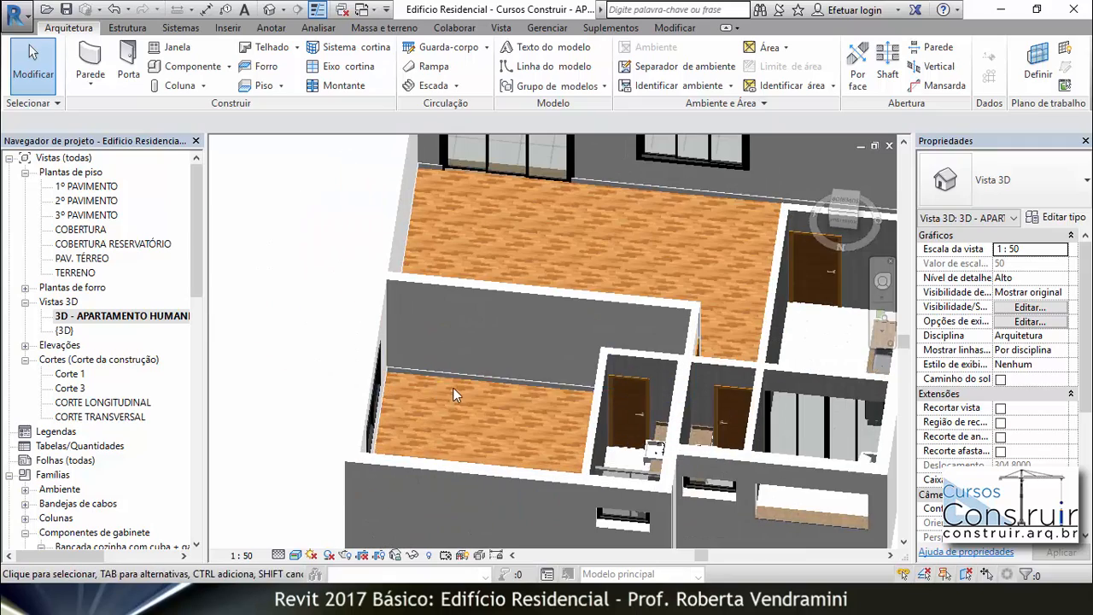
click(460, 378)
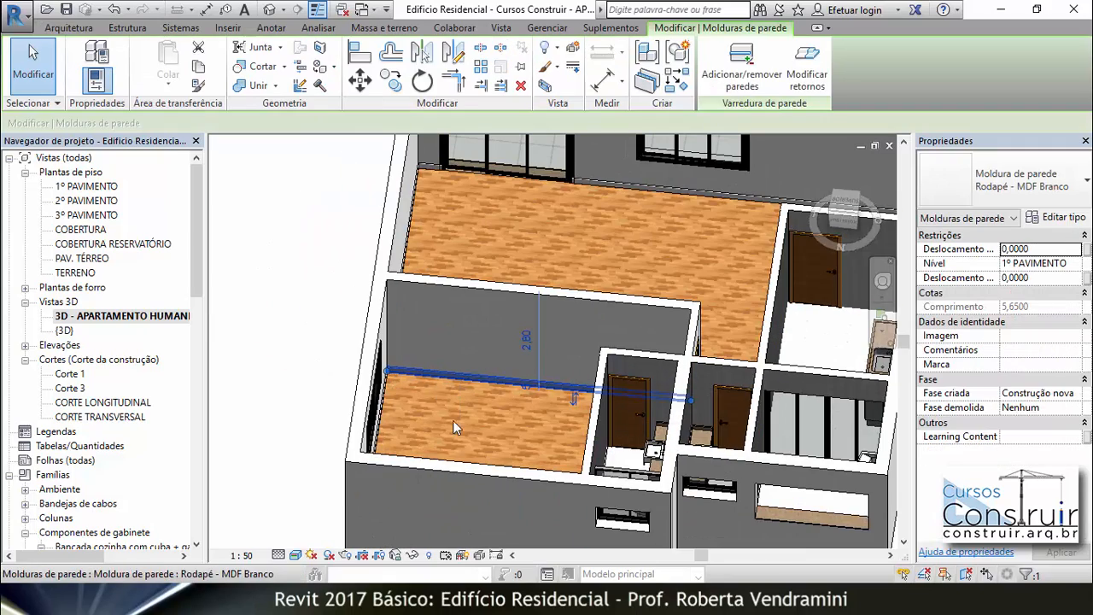
key(Escape)
double_click(85, 185)
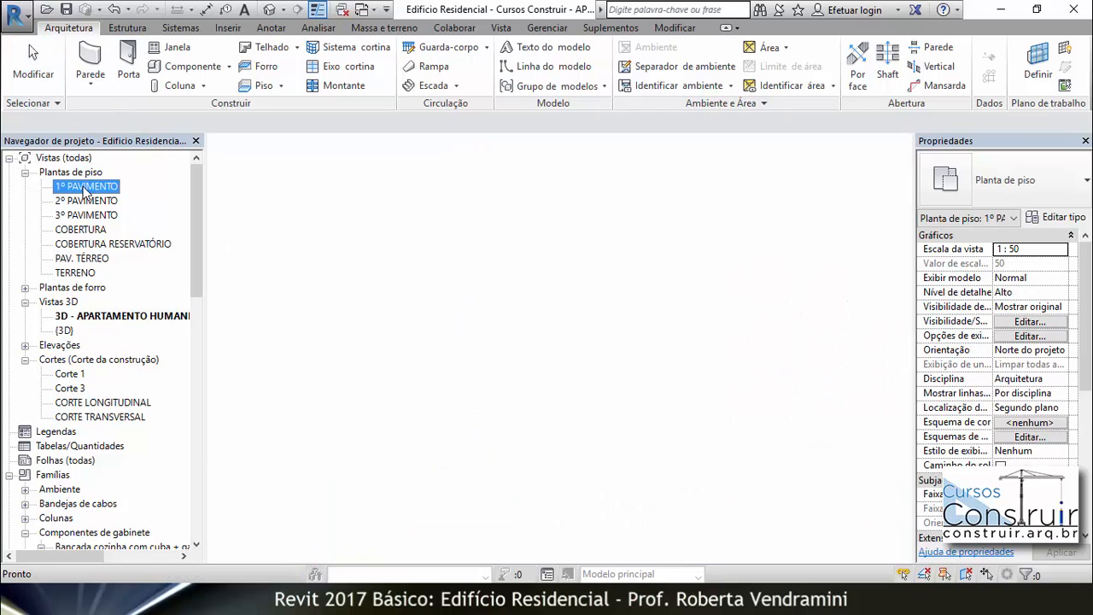
scroll(504, 256, down, 6)
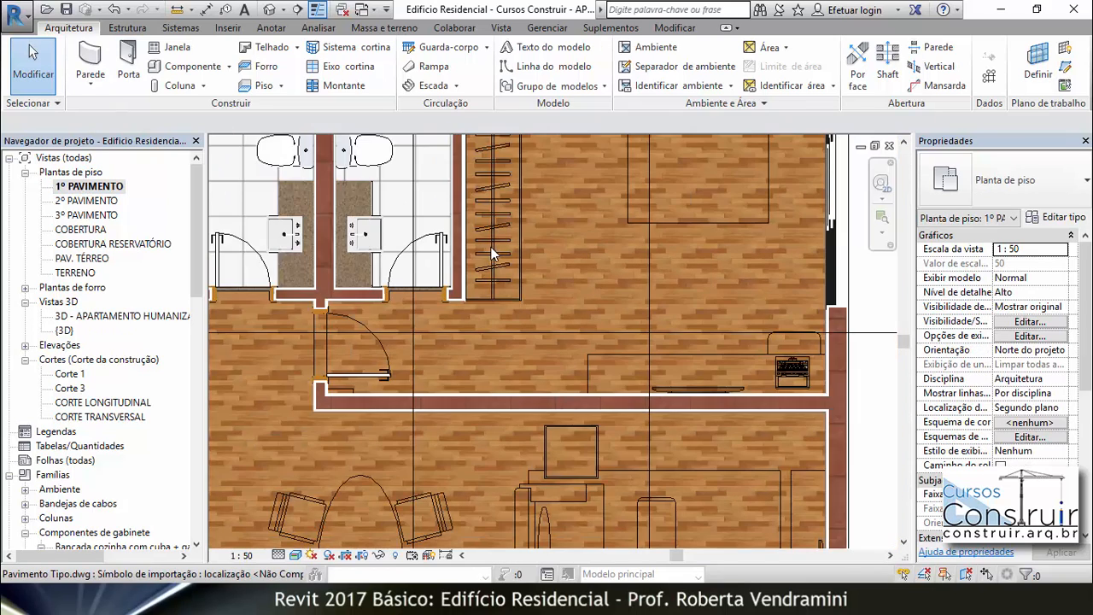
Examine the DWG desk outline along the bedroom's dividing wall and the matching baseboard in the 3D - APARTAMENTO HUMANIZADO view
scroll(785, 373, up, 4)
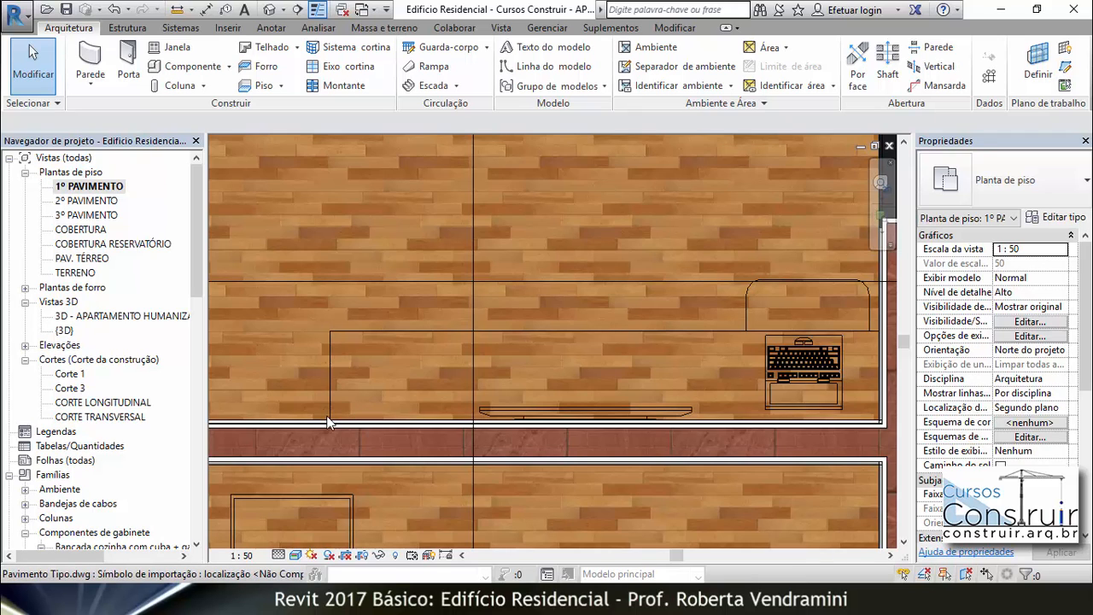
double_click(104, 318)
shift+middle_drag(485, 306, 638, 353)
scroll(611, 338, up, 6)
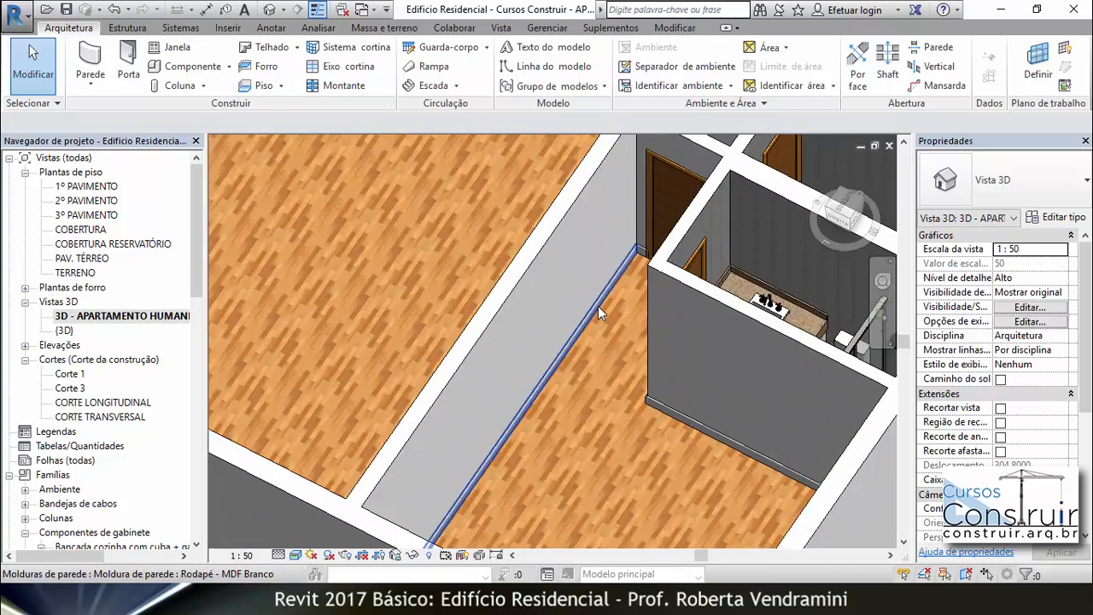
click(598, 306)
mouse_move(638, 258)
mouse_down()
mouse_move(600, 287)
mouse_move(591, 314)
mouse_move(637, 250)
mouse_up()
key(Escape)
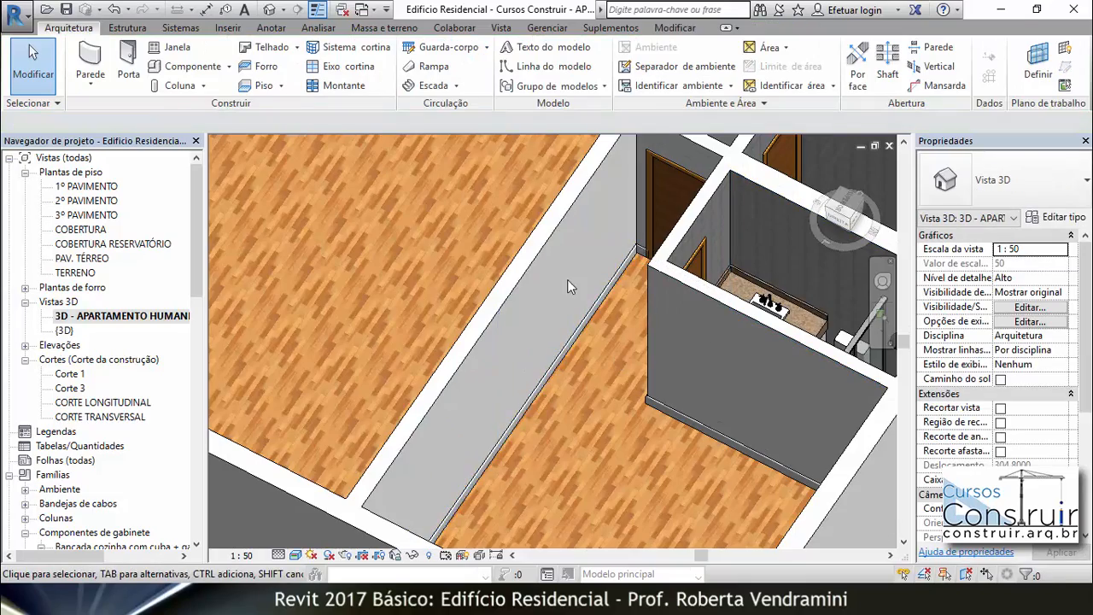
shift+middle_drag(566, 279, 521, 471)
scroll(541, 342, down, 2)
shift+middle_drag(544, 344, 375, 453)
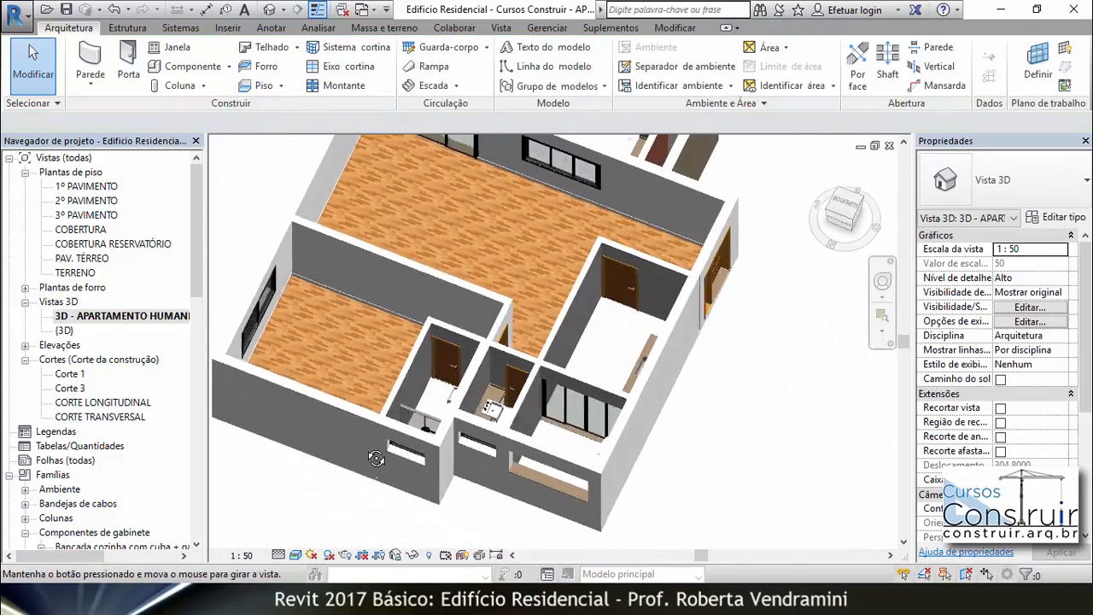
In the 1º PAVIMENTO plan, measure the distance from the wall at the bedroom door to the near end of the DWG desk outline
double_click(86, 186)
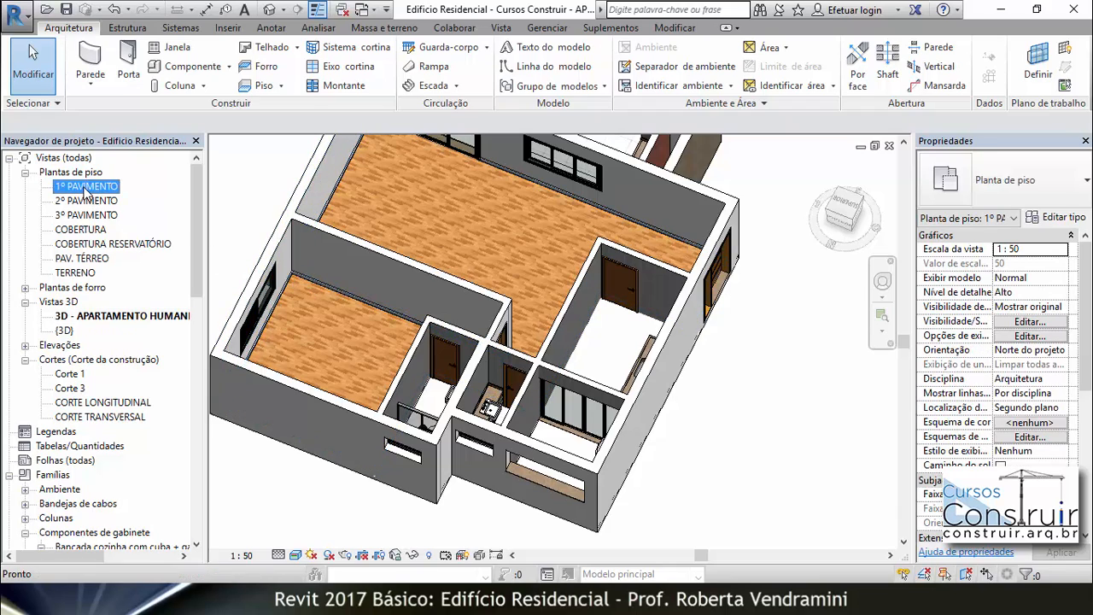
scroll(482, 310, down, 3)
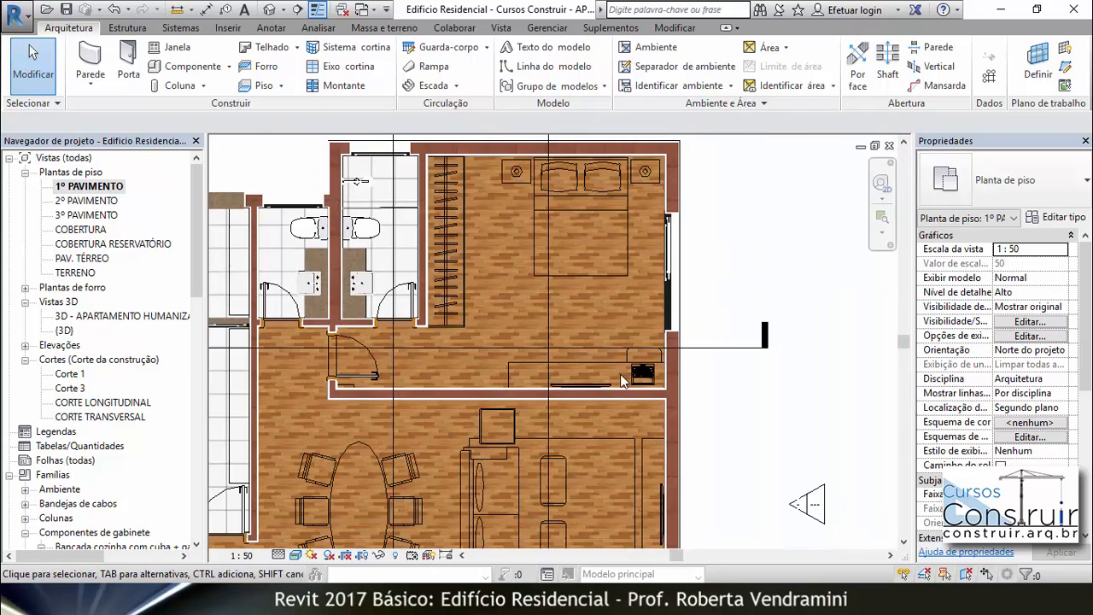
scroll(364, 373, up, 1)
scroll(361, 373, up, 1)
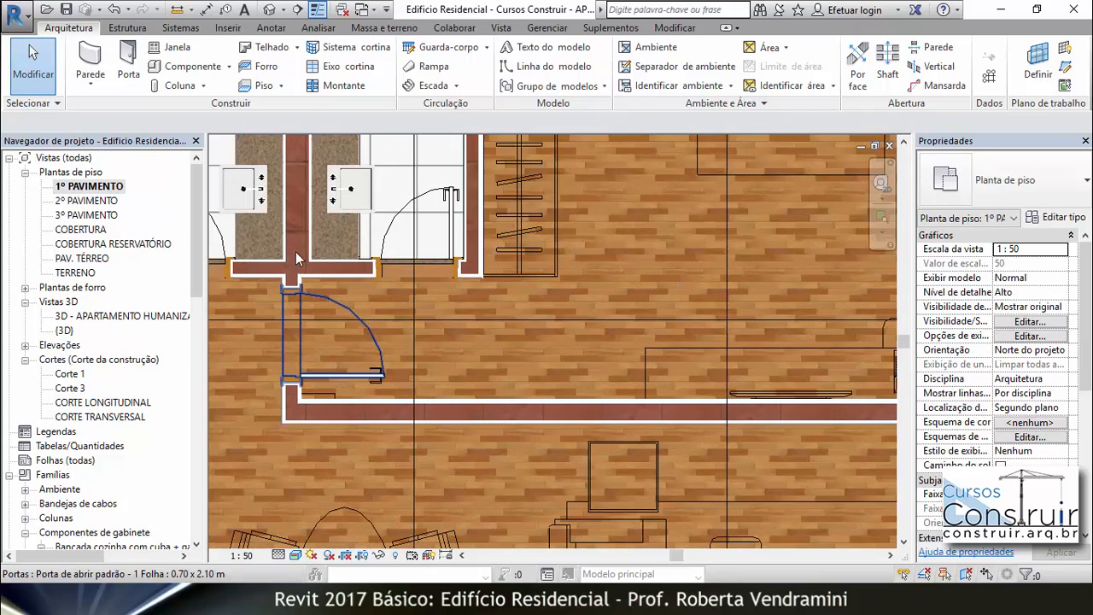
click(207, 11)
click(301, 366)
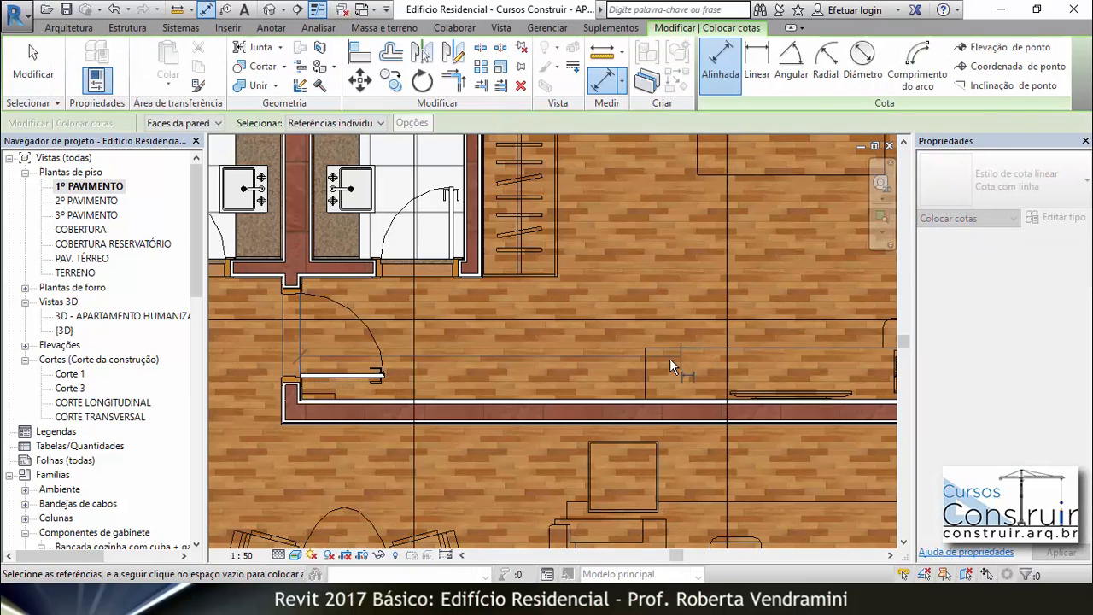
click(644, 362)
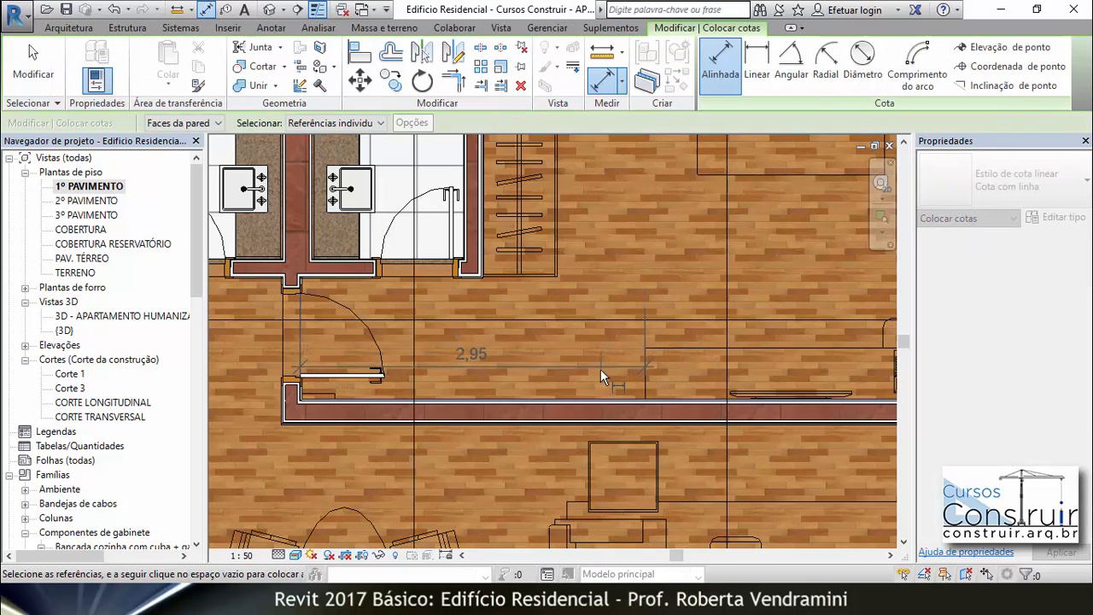
key(Escape)
key(Escape)
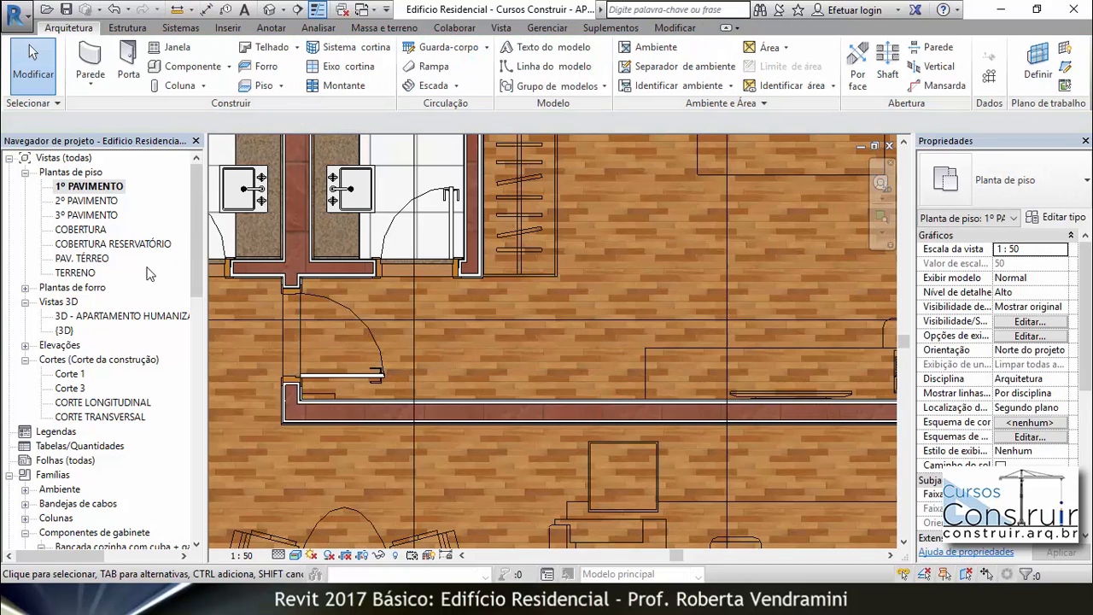
In the 3D - APARTAMENTO HUMANIZADO view, shorten the Rodapé - MDF Branco sweep on the bedroom's dividing wall to 2,95 m by moving its window-side end
double_click(122, 317)
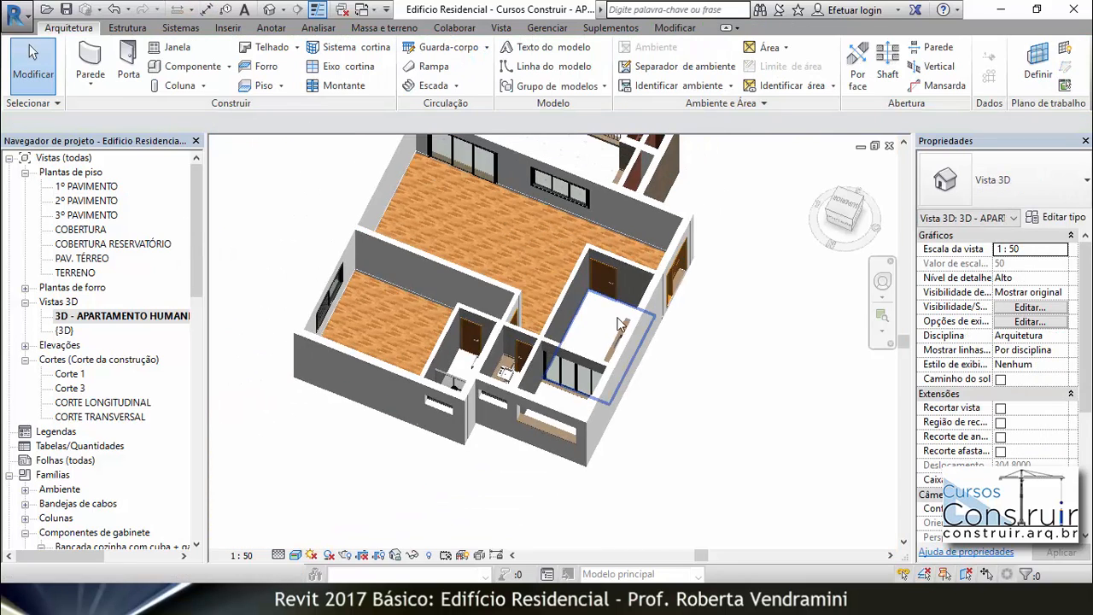
shift+middle_drag(442, 363, 479, 353)
scroll(479, 354, up, 5)
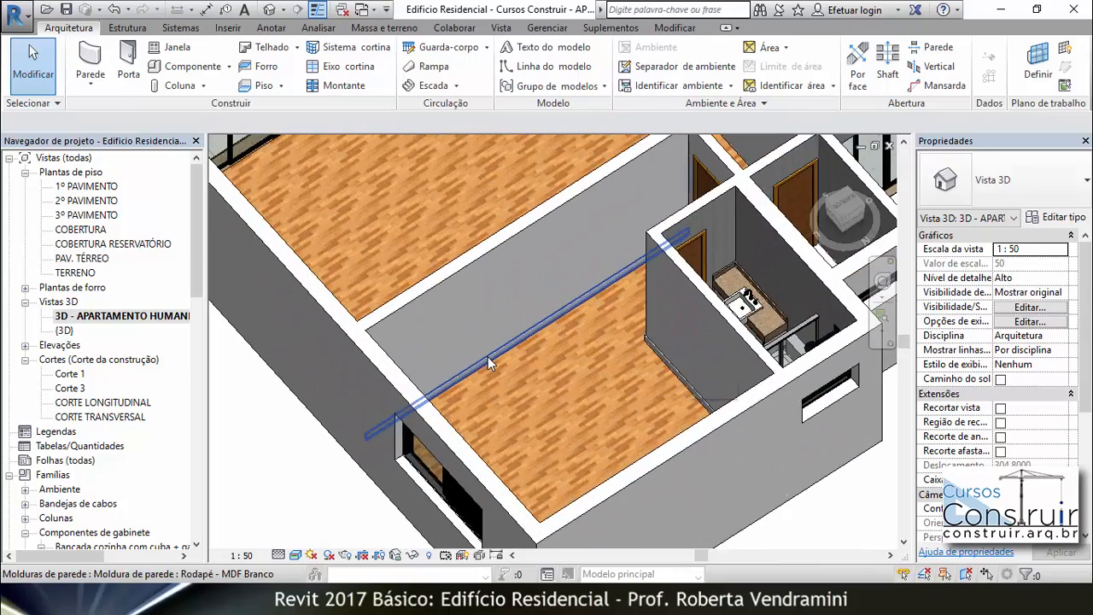
click(488, 356)
shift+middle_drag(558, 370, 395, 345)
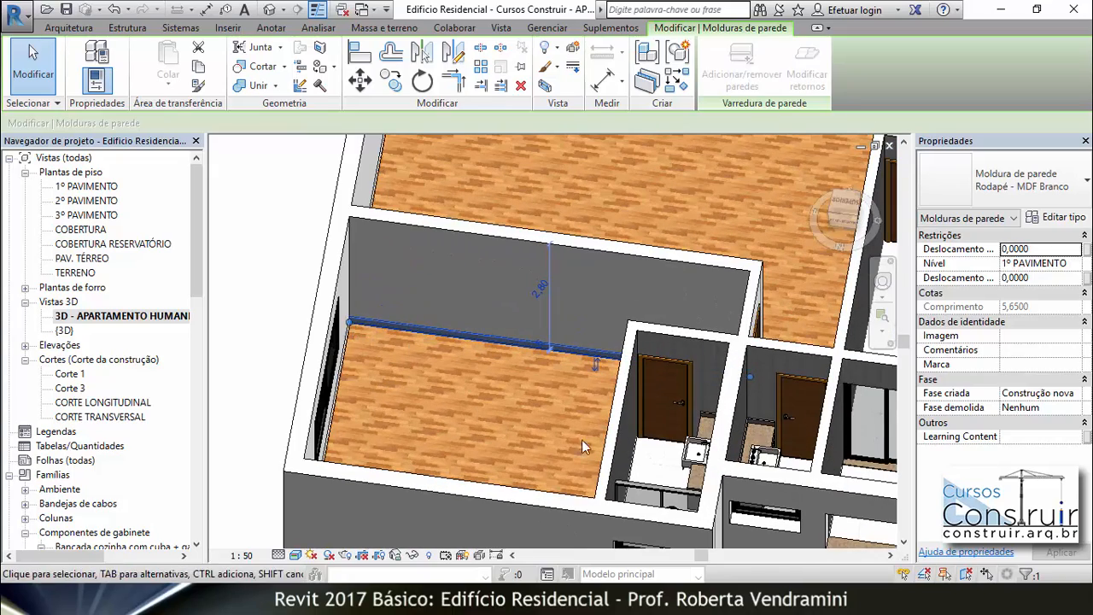
scroll(512, 395, down, 4)
shift+middle_drag(481, 395, 461, 334)
shift+middle_drag(543, 398, 503, 409)
scroll(503, 358, up, 1)
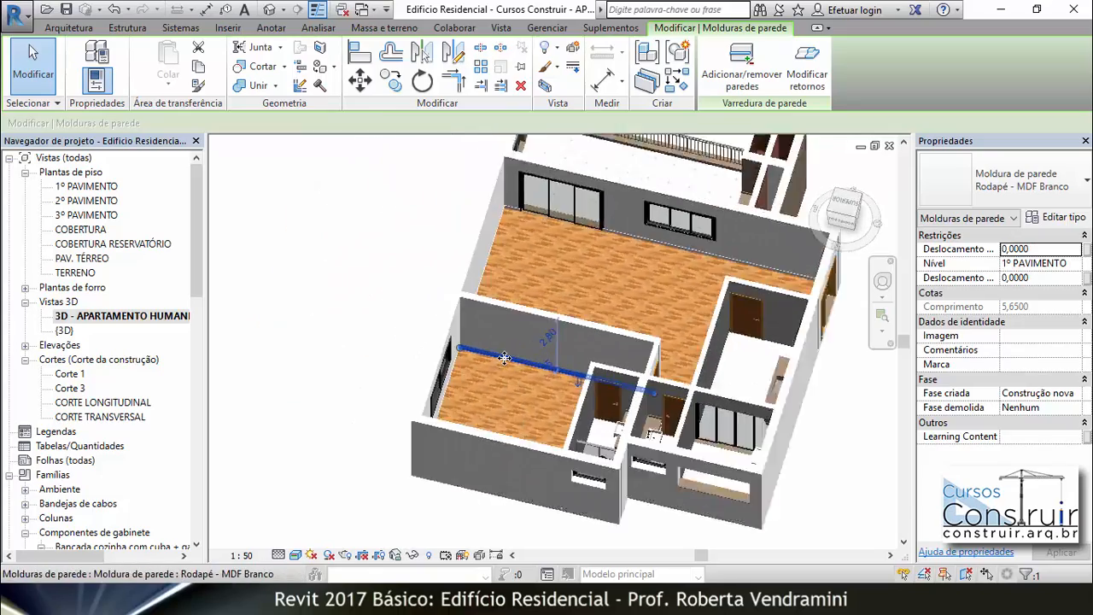
scroll(504, 358, up, 3)
click(416, 338)
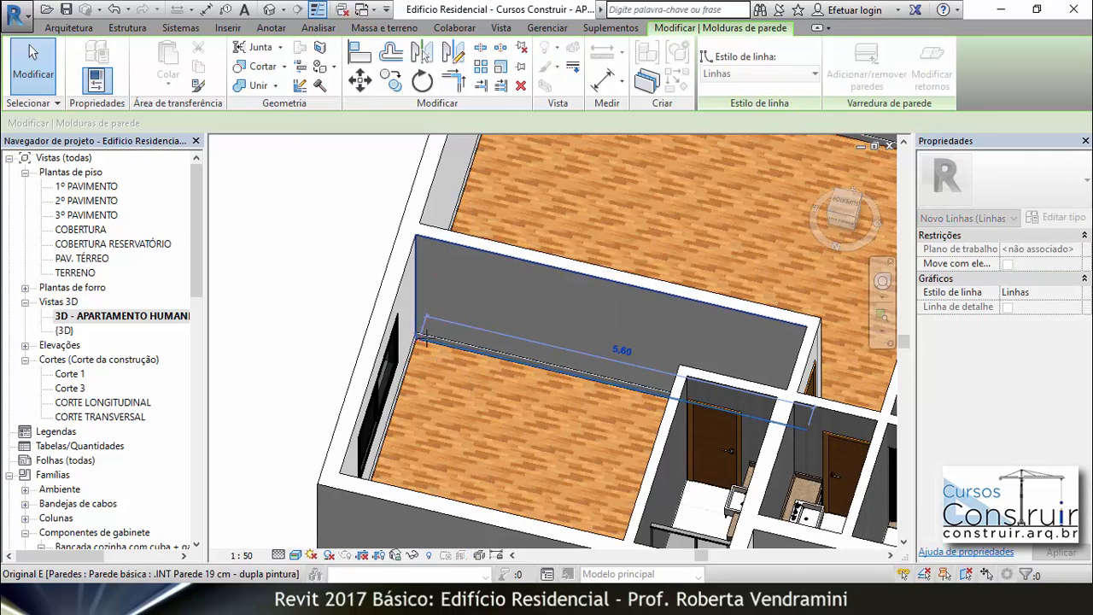
drag(424, 338, 610, 377)
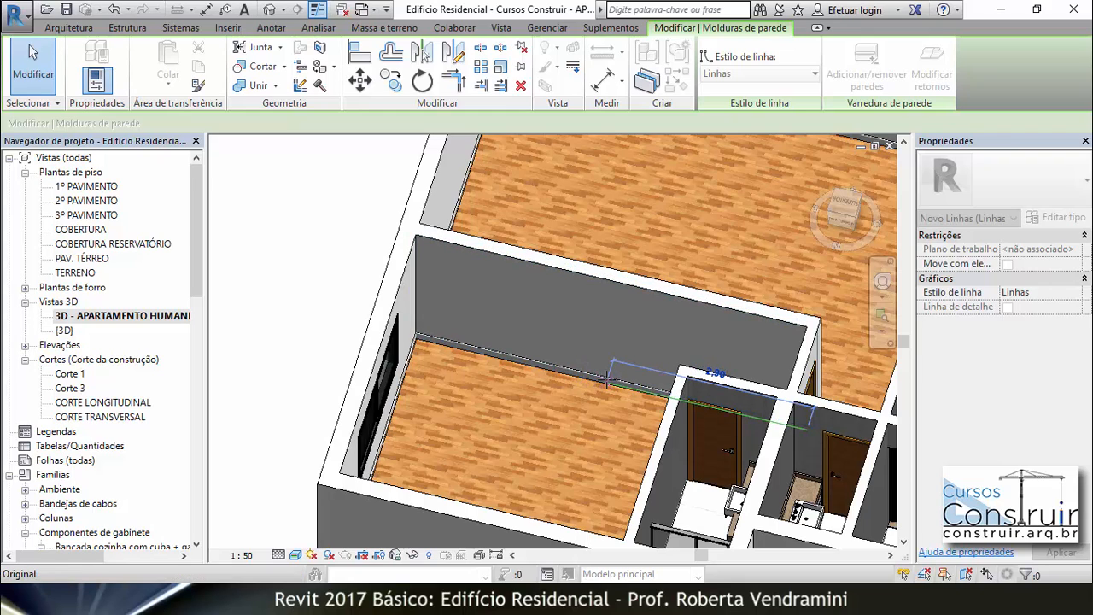
text(2)
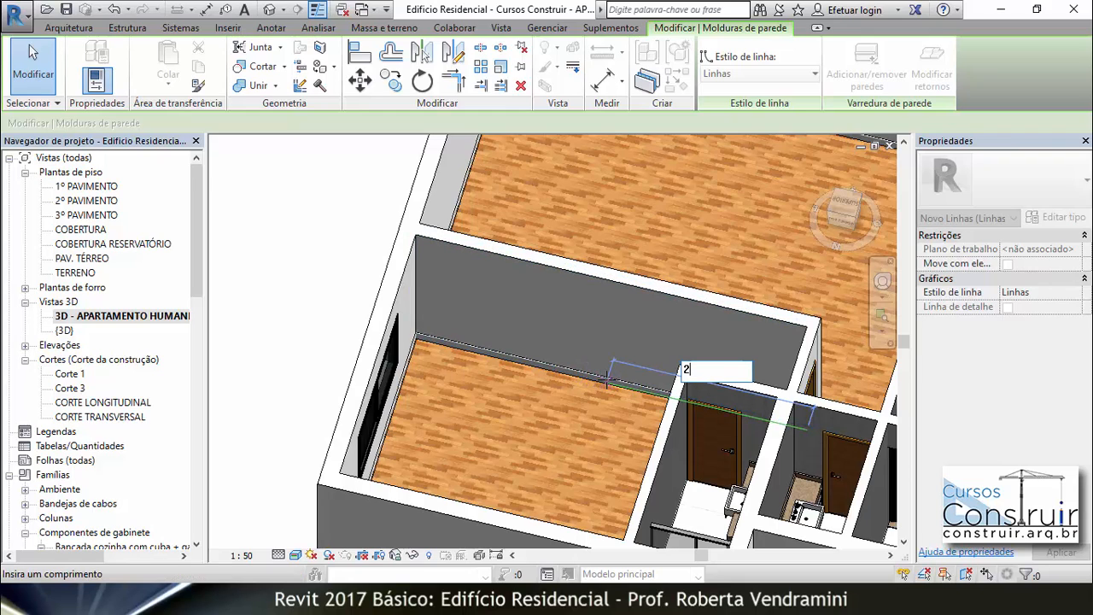
text(,95)
key(Return)
key(Escape)
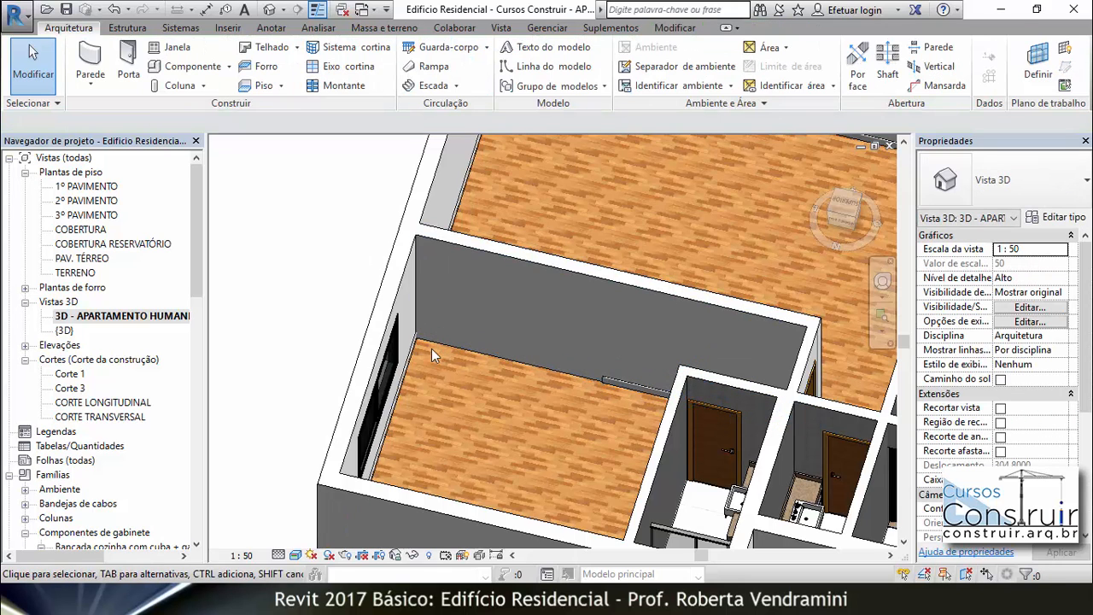
Check in the 1º PAVIMENTO plan where the shortened bedroom baseboard ends relative to the DWG desk outline
double_click(128, 188)
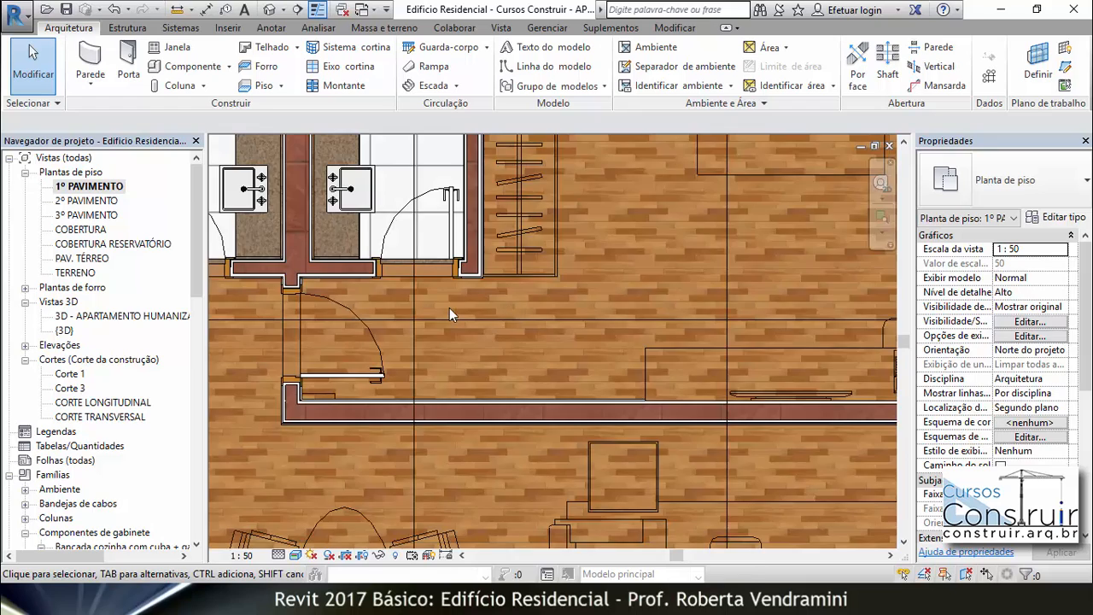
scroll(442, 318, up, 10)
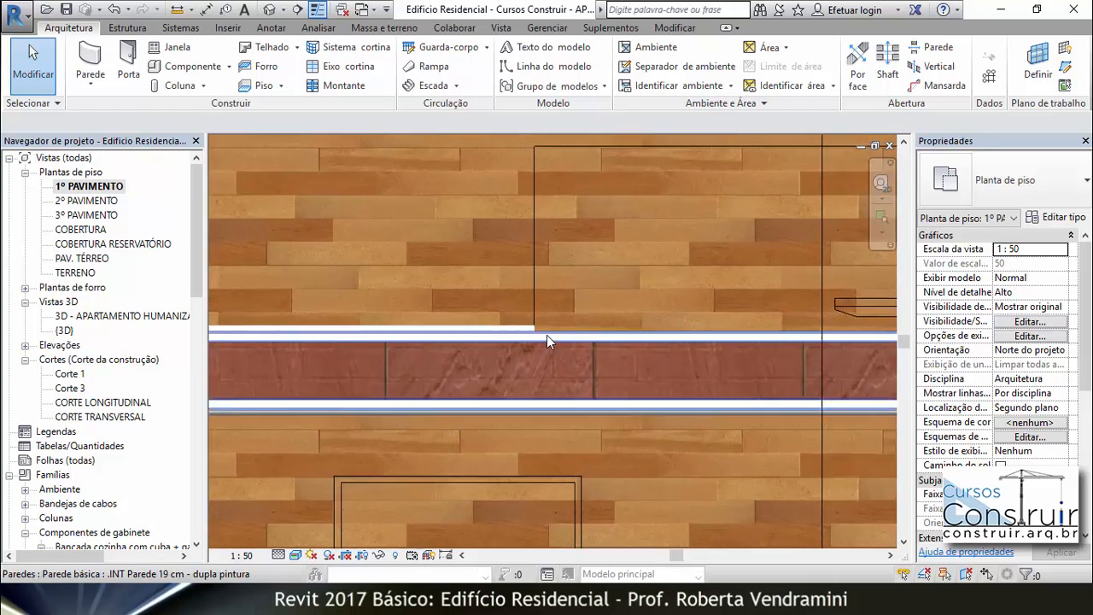
scroll(547, 340, up, 2)
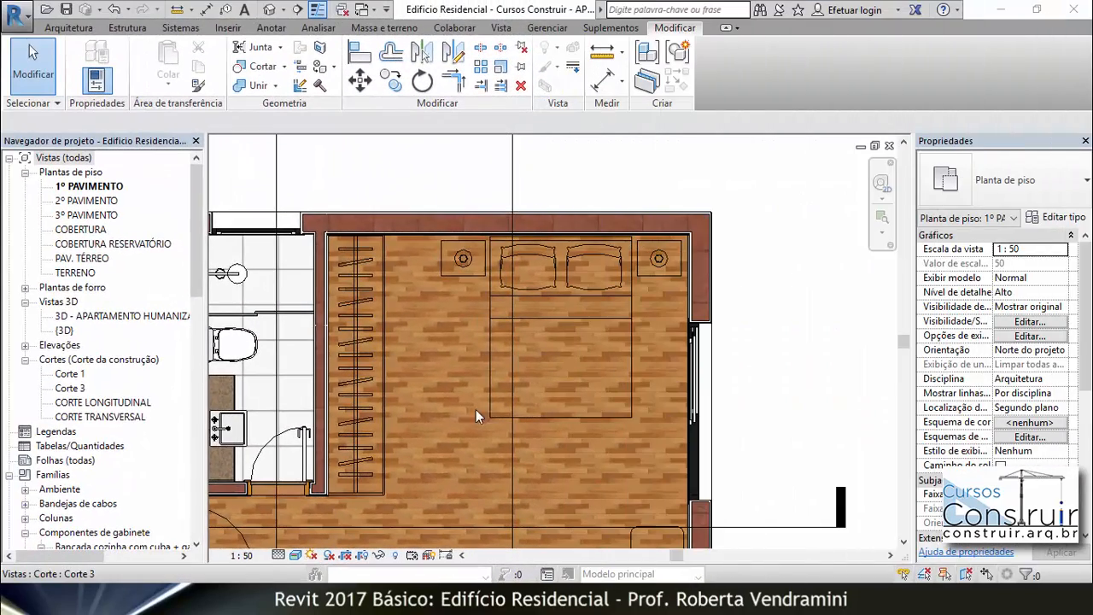
Load the Cama casal component family from the Dormitório folder of .FAMÍLIAS - PLANTA HUMANIZADA
click(65, 29)
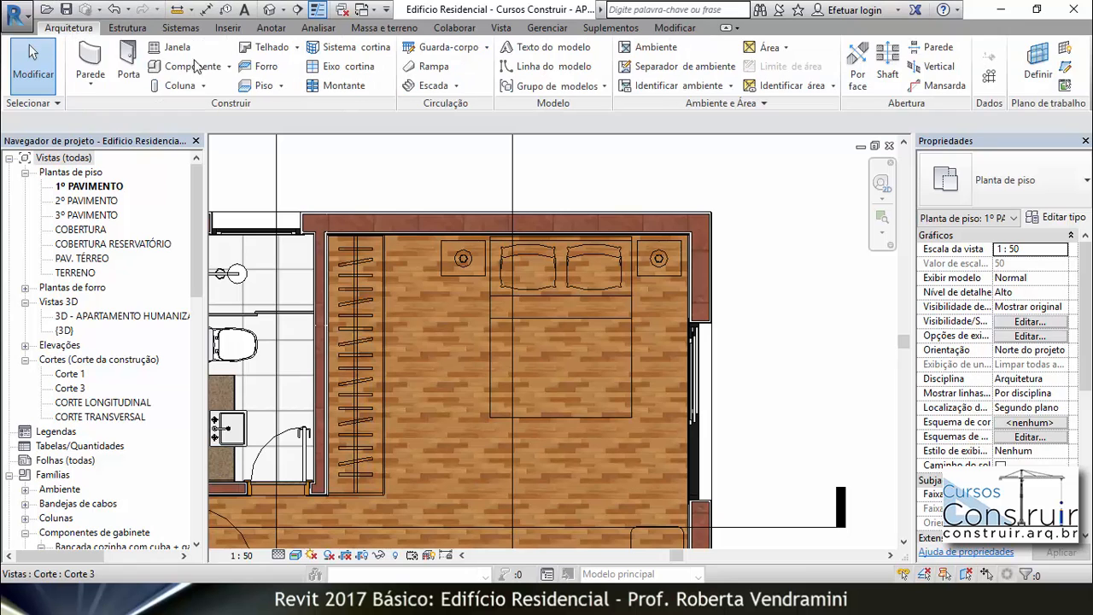
click(193, 67)
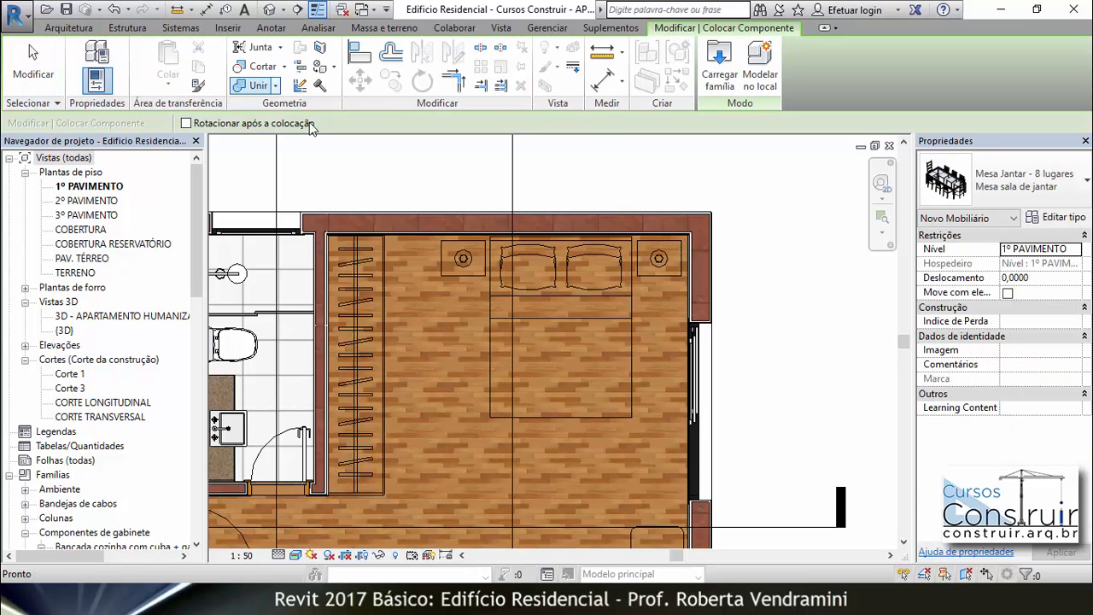
click(716, 67)
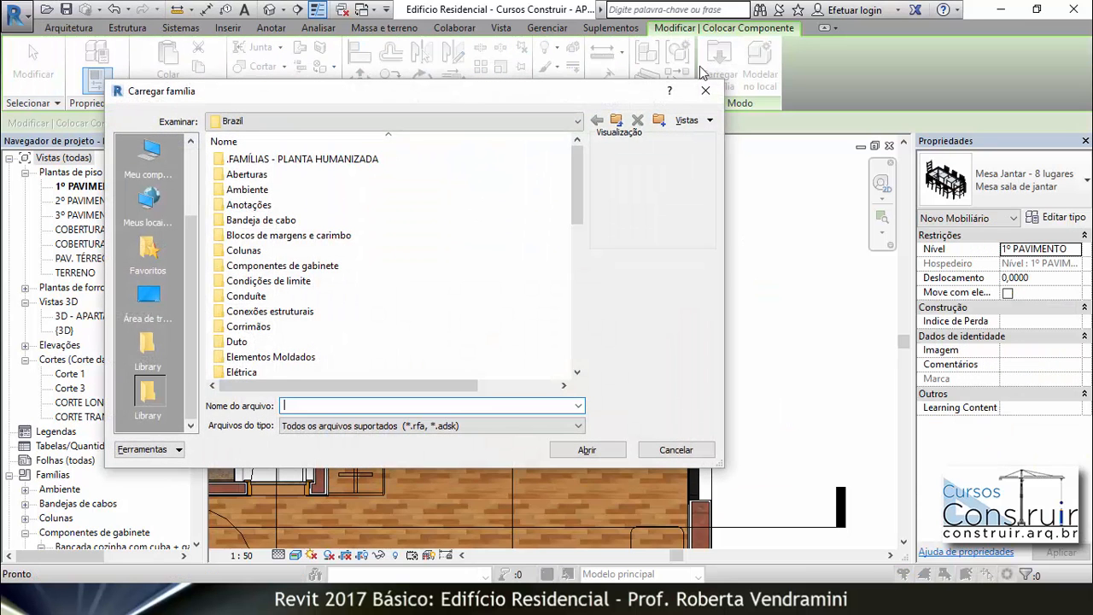
double_click(256, 162)
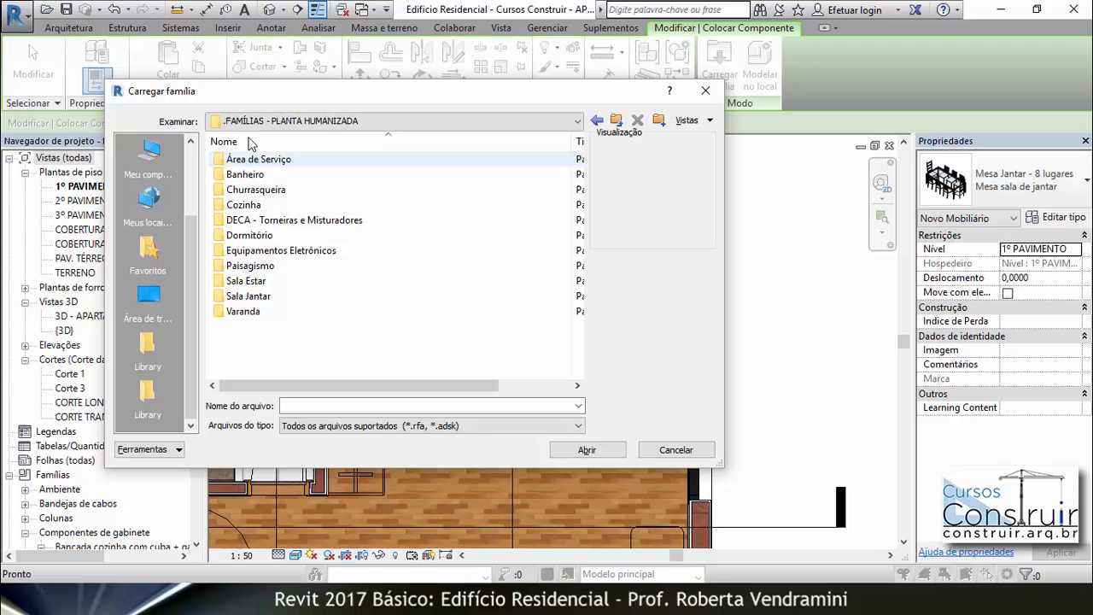
double_click(249, 235)
click(251, 189)
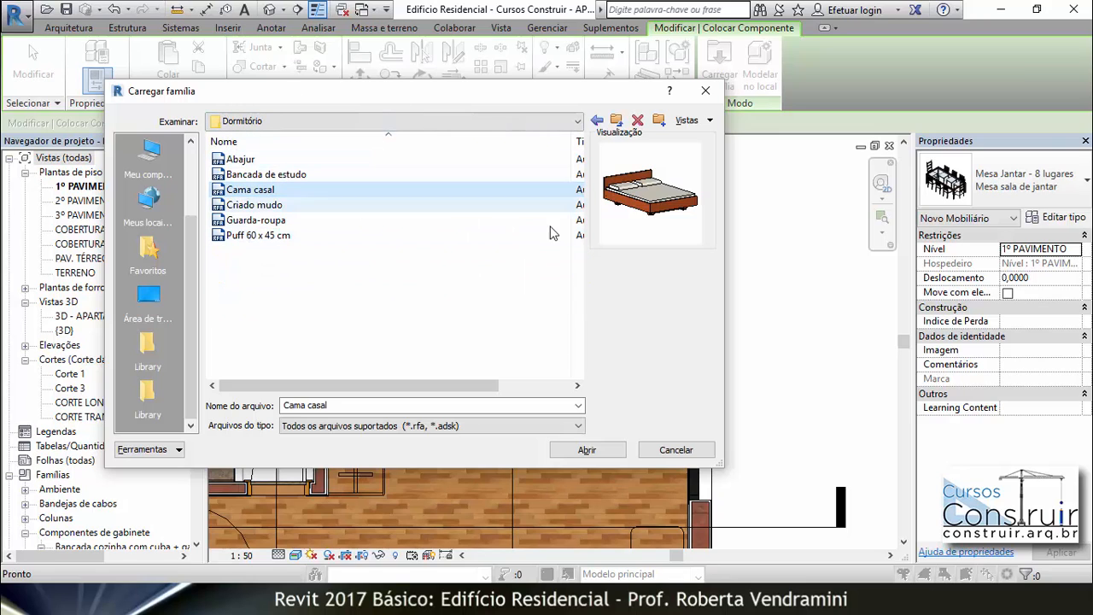
click(588, 450)
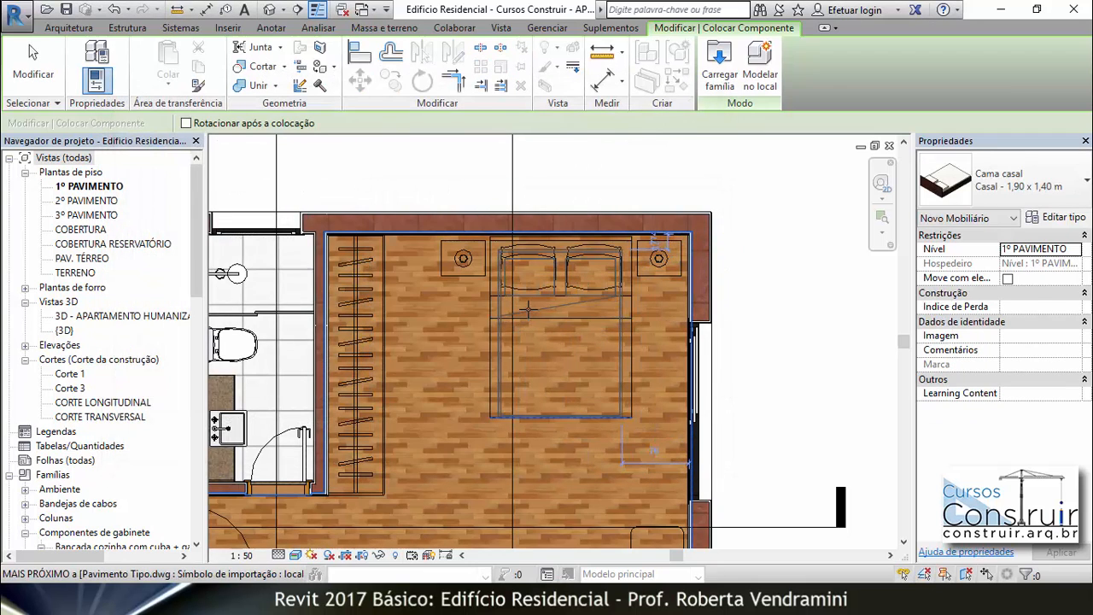
Place the Casal - 1,90 x 1,40 m bed over the DWG bed outline against the bedroom's headboard wall and check its type
click(522, 301)
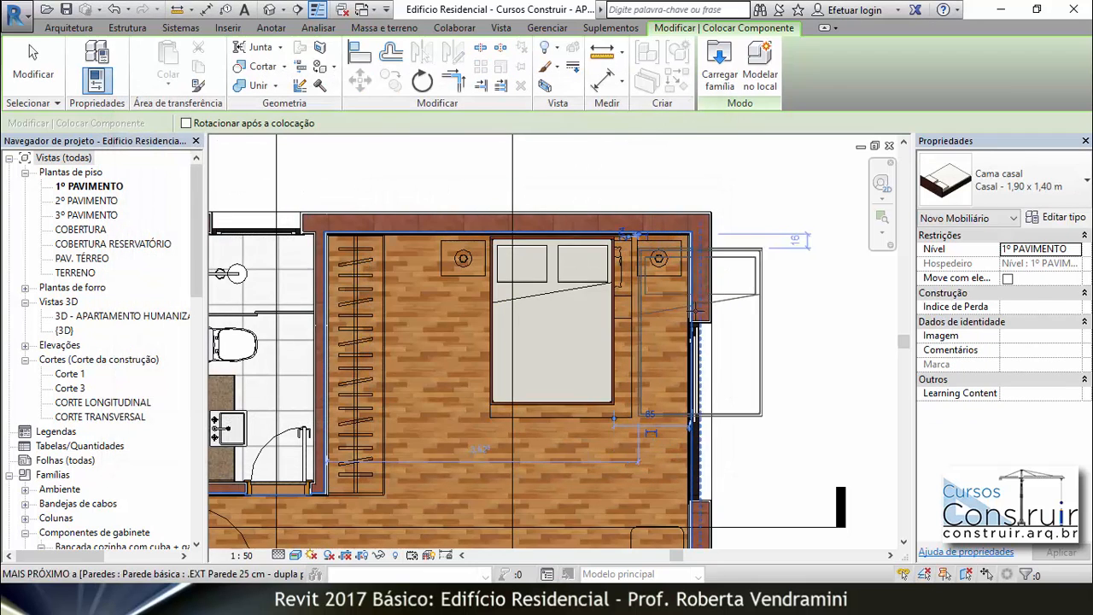
key(Escape)
key(Escape)
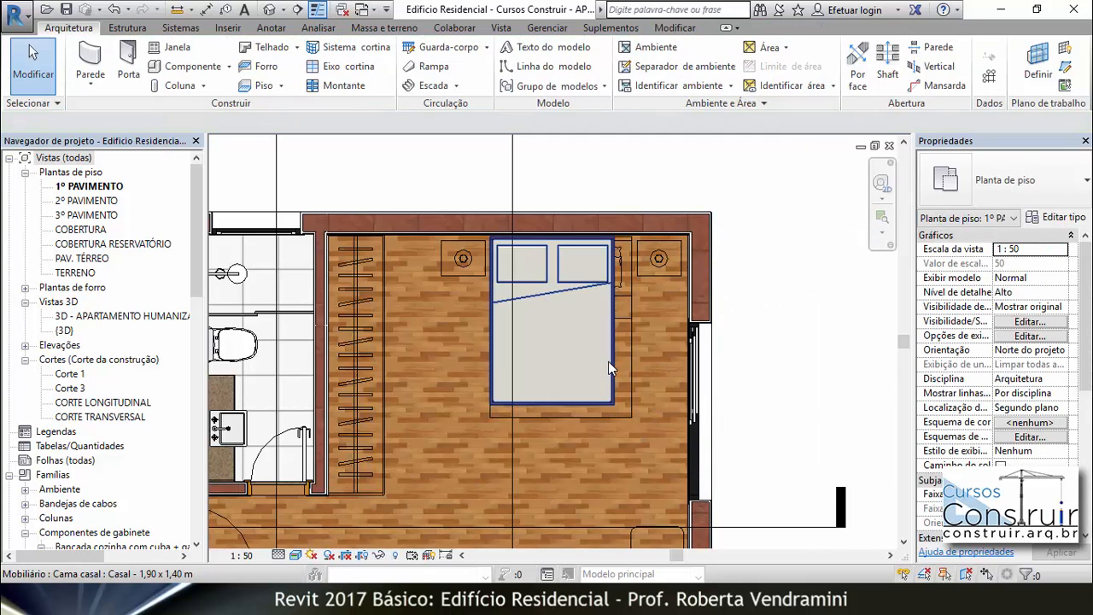
click(608, 361)
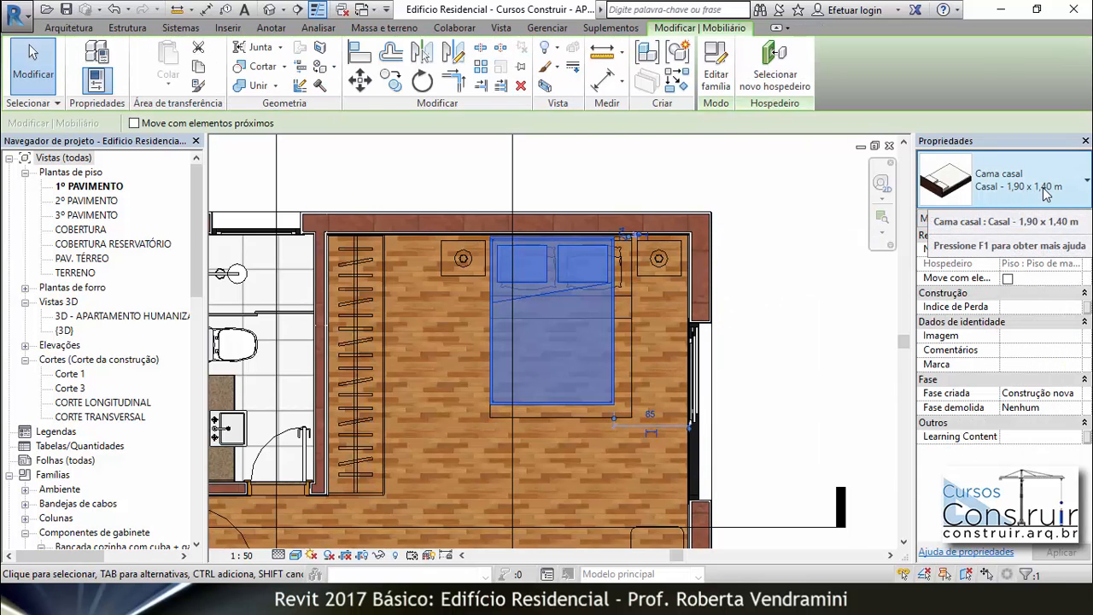
key(Escape)
Dimension the width of the DWG bed outline below the foot of the bed, and measure the outline's length without placing a dimension
scroll(764, 360, up, 2)
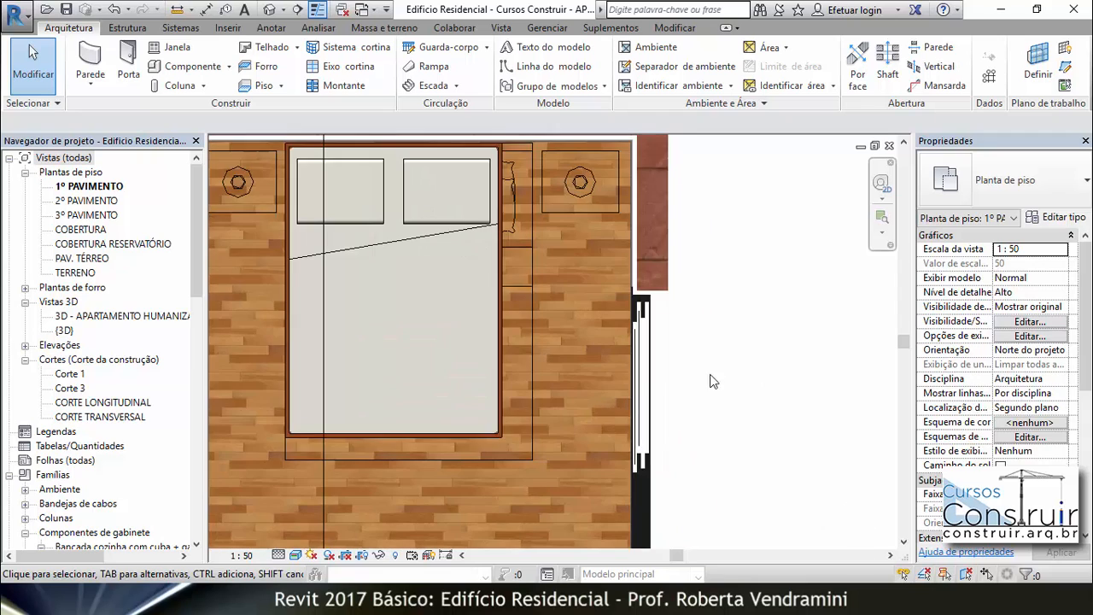
click(206, 10)
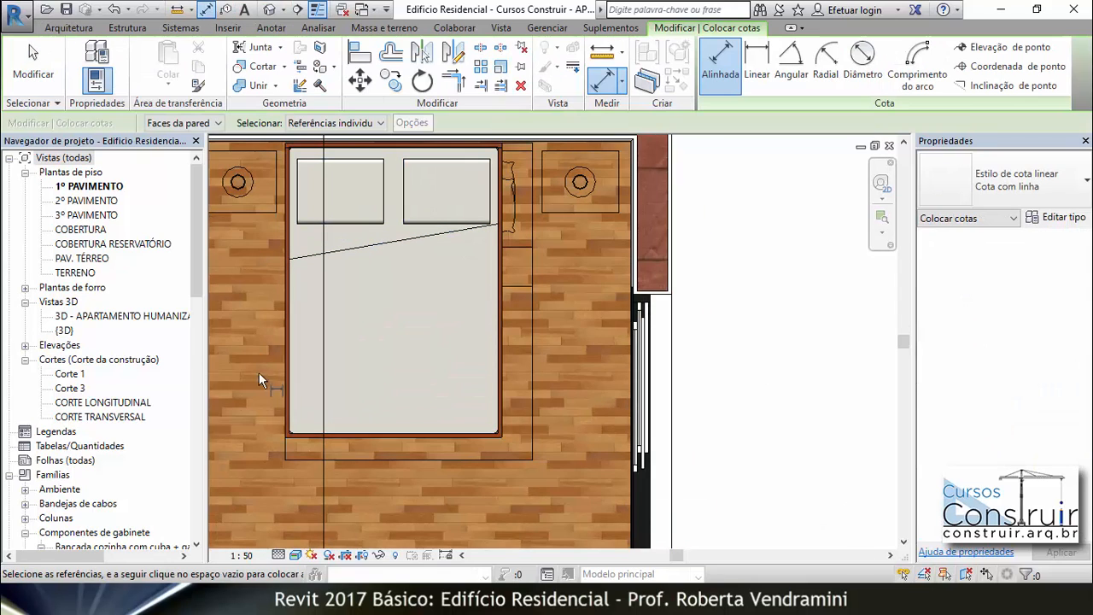
click(532, 443)
click(531, 509)
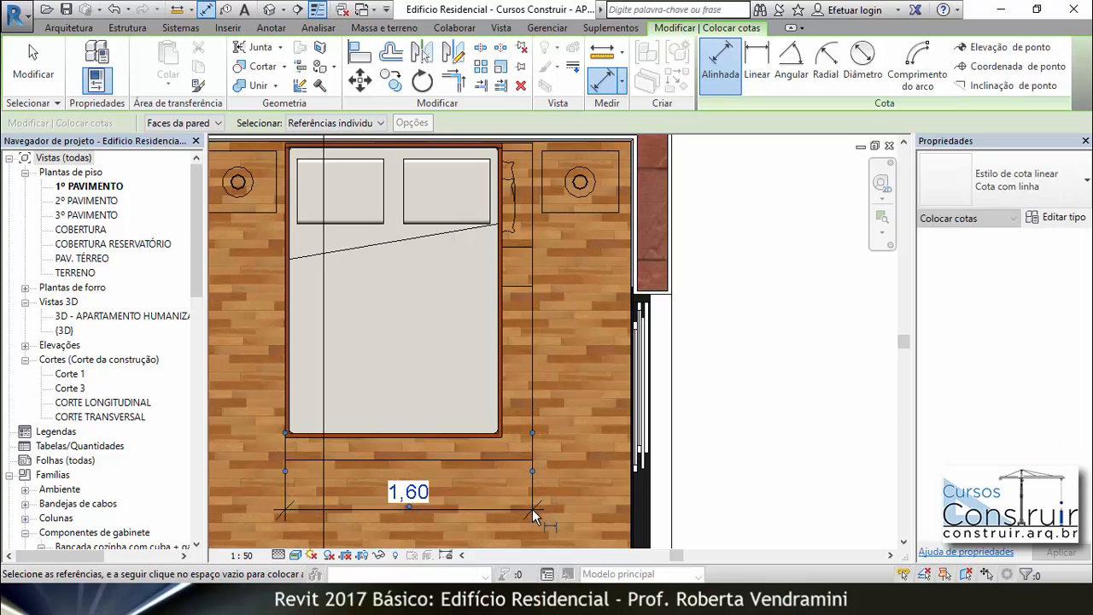
click(511, 460)
click(517, 145)
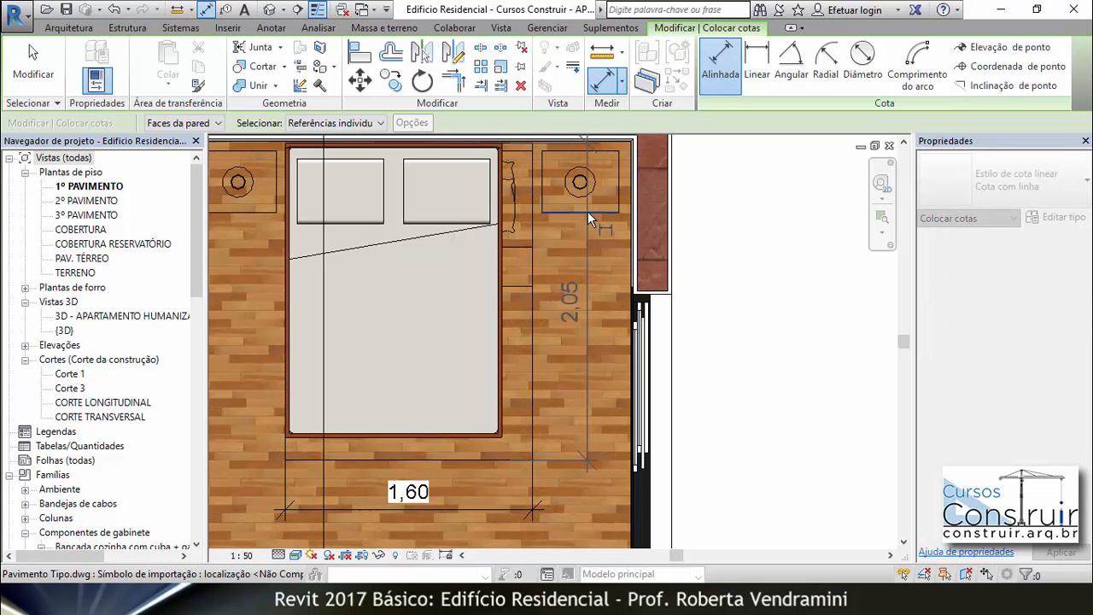
key(Escape)
key(Escape)
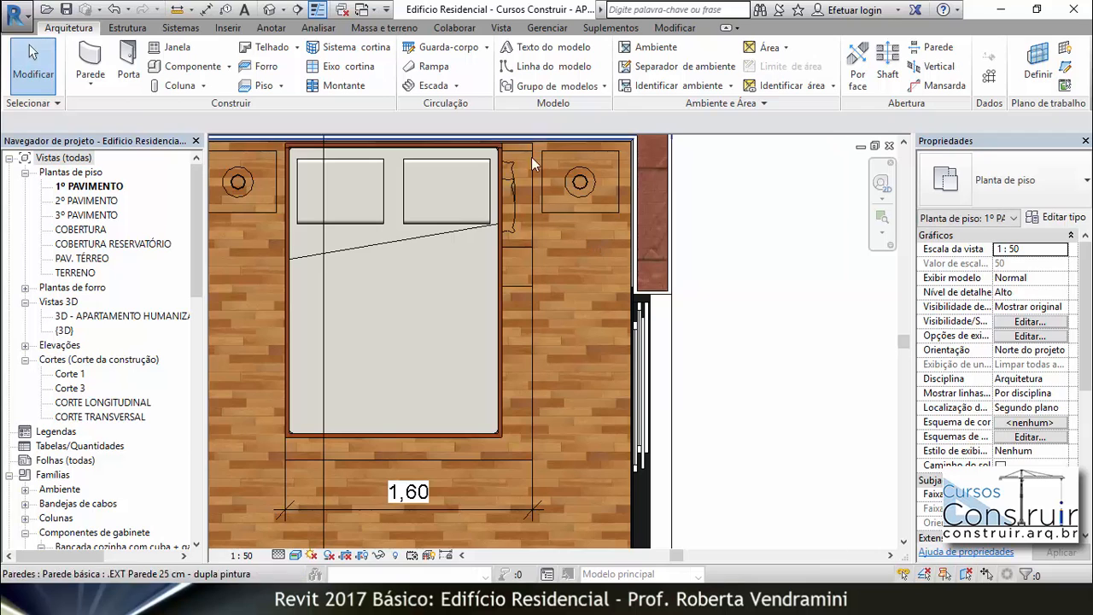
Delete the width dimension below the foot of the bed and check the placed bed's type parameters without changing them
click(431, 511)
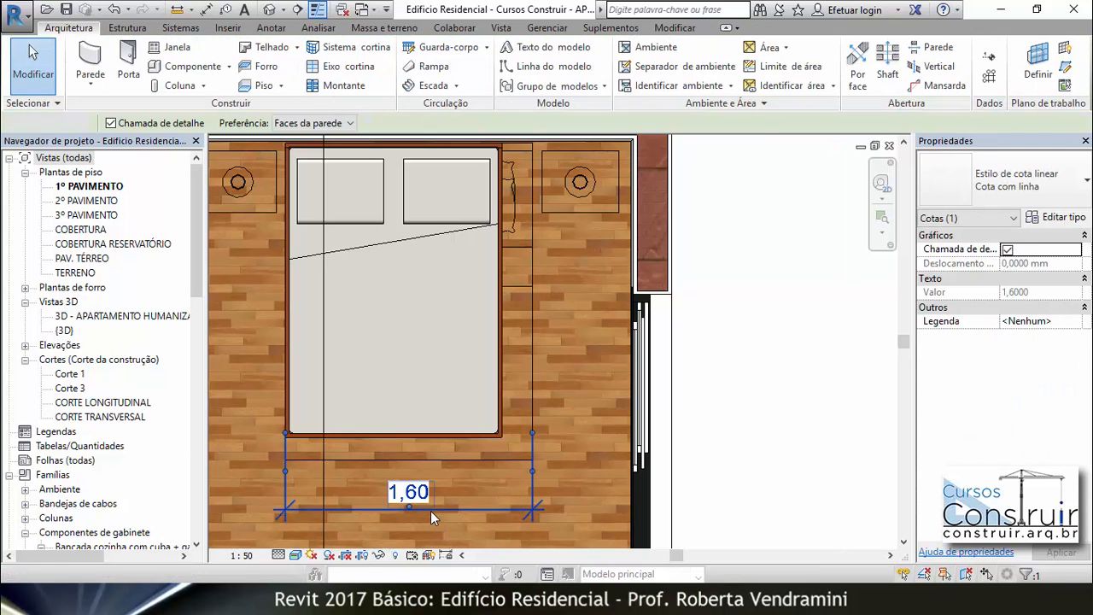
key(Delete)
click(476, 433)
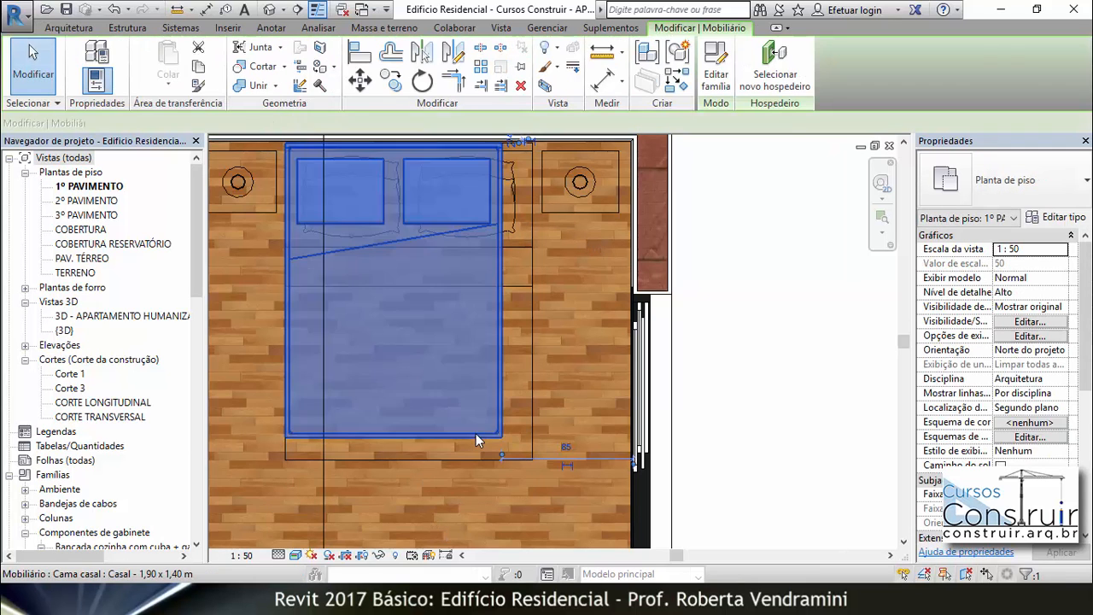
click(1062, 219)
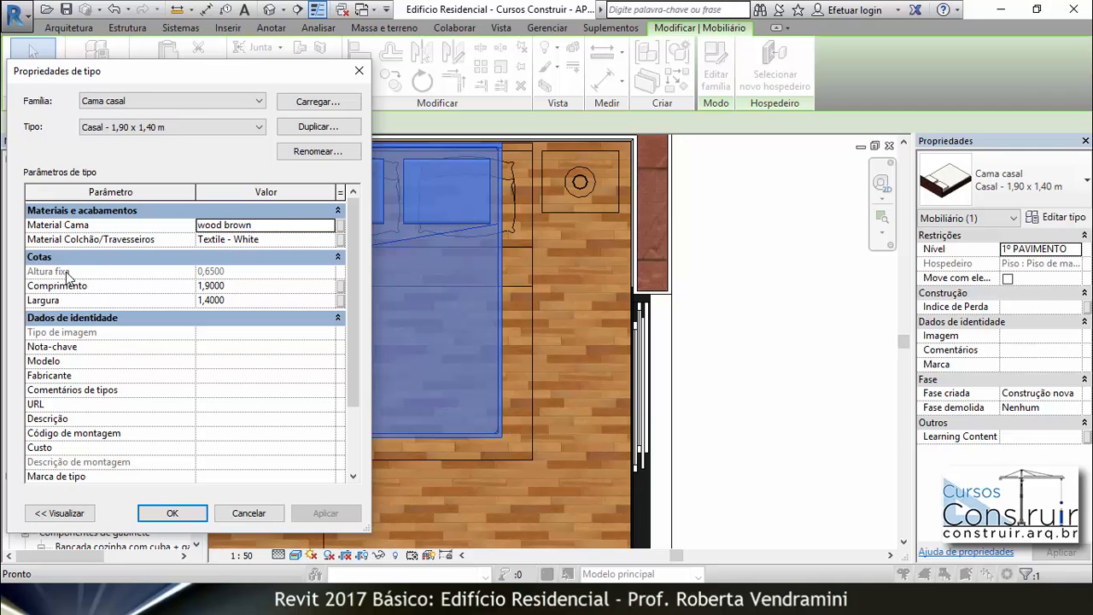
click(247, 513)
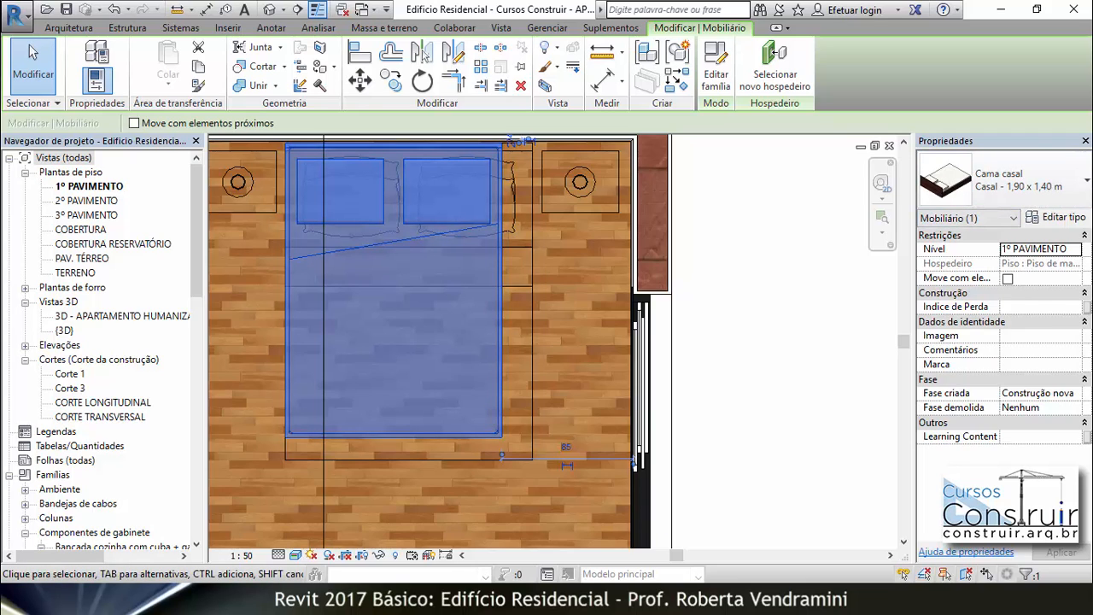
Duplicate the bed's type as Casal - 1,60 x 2,05 and set its Comprimento to 2,05 and its Largura to 1,60
click(1058, 217)
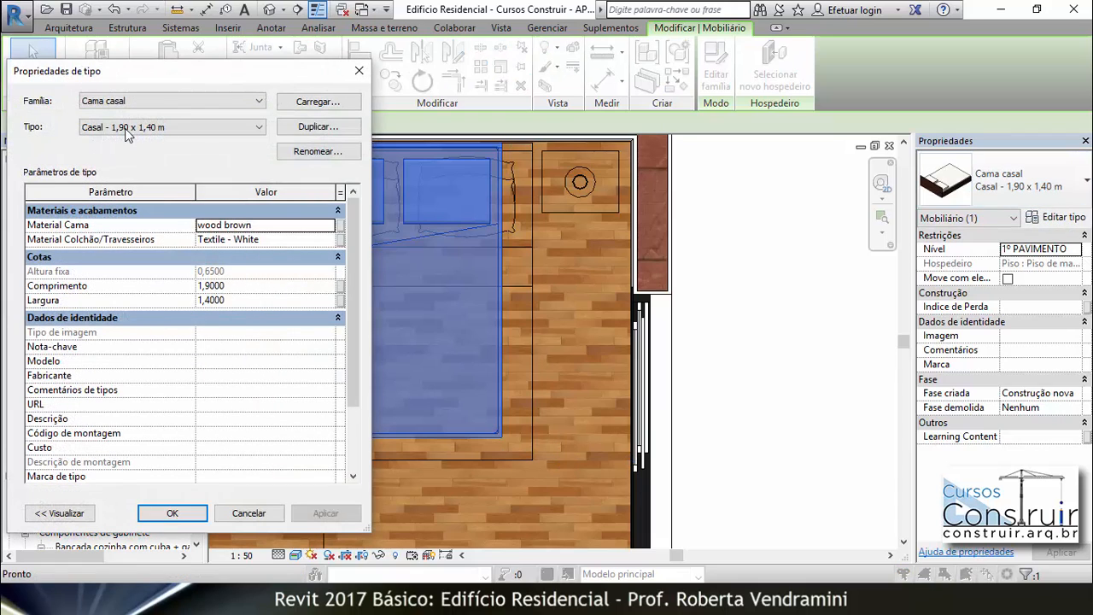
click(341, 128)
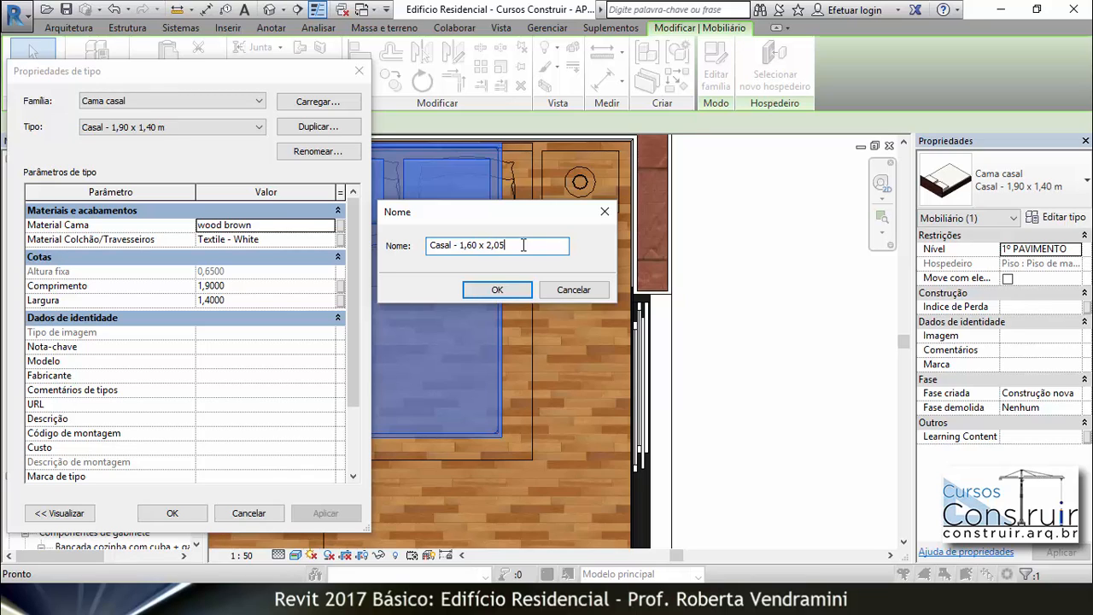
click(497, 291)
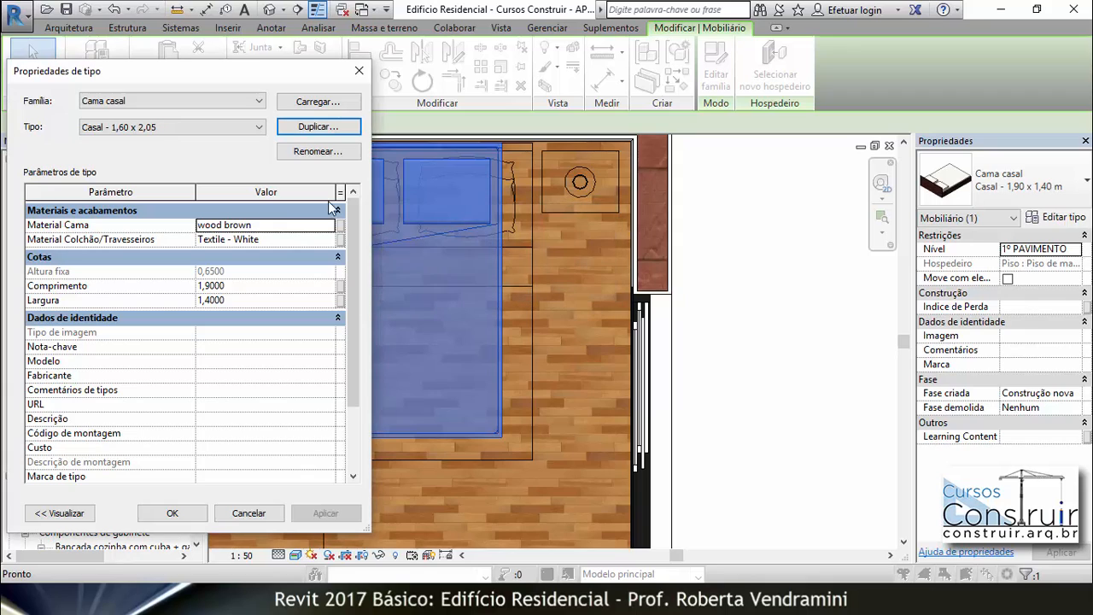
click(210, 287)
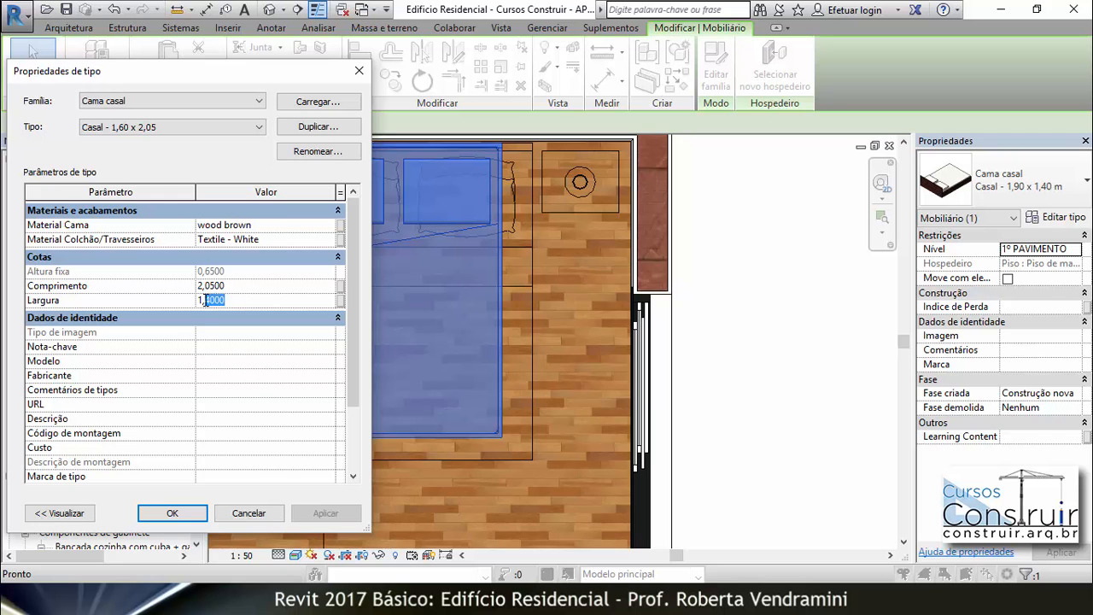
click(171, 514)
click(729, 311)
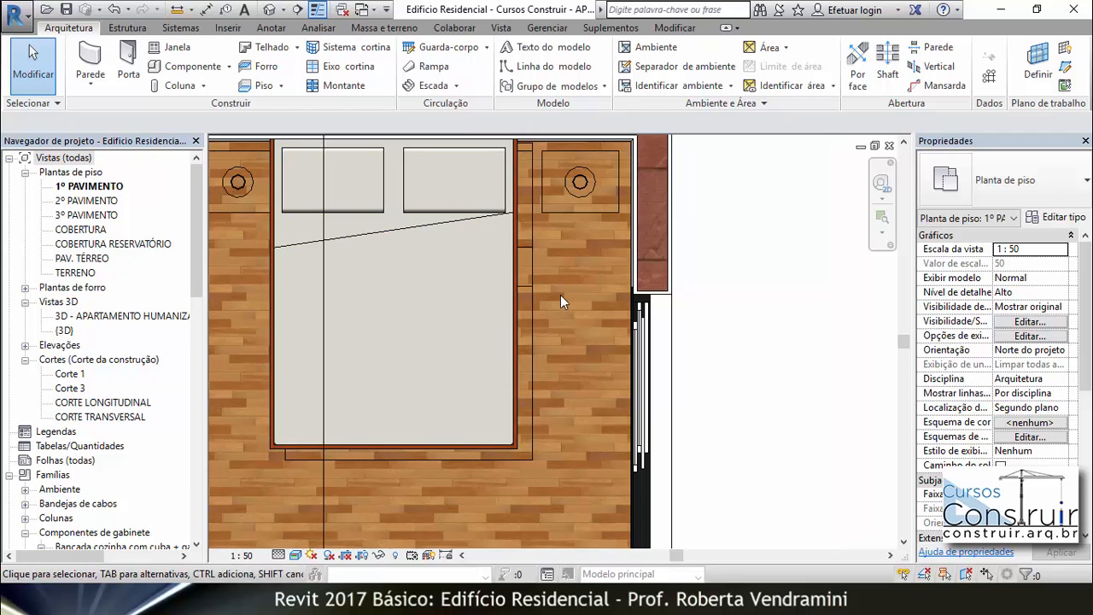
Move the bed by its window-side foot corner onto the matching corner of the DWG bed outline
click(516, 300)
key(m)
key(v)
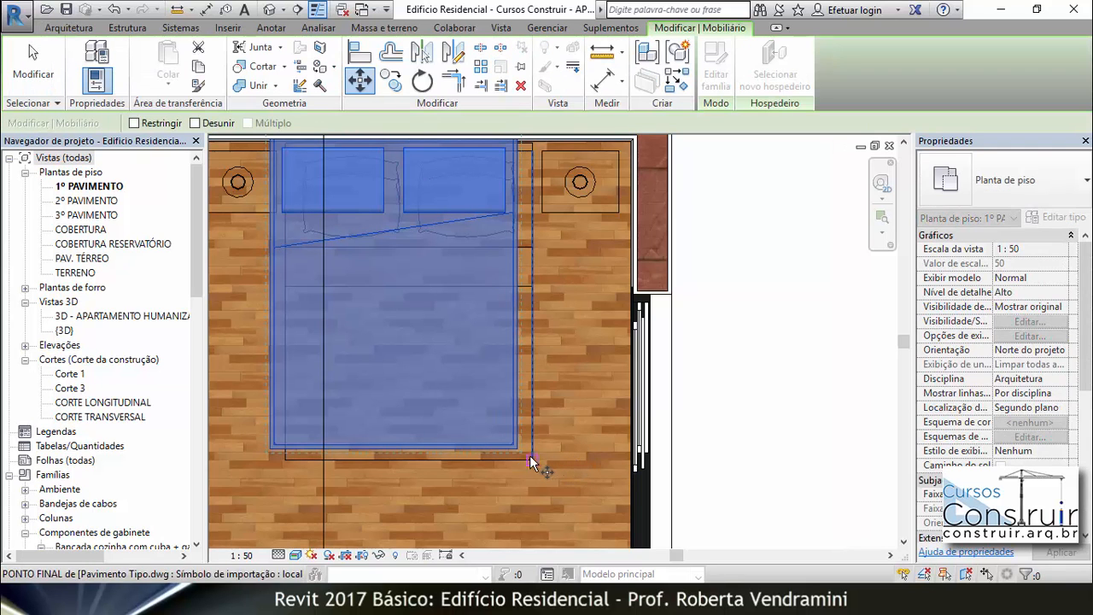
click(516, 448)
click(532, 451)
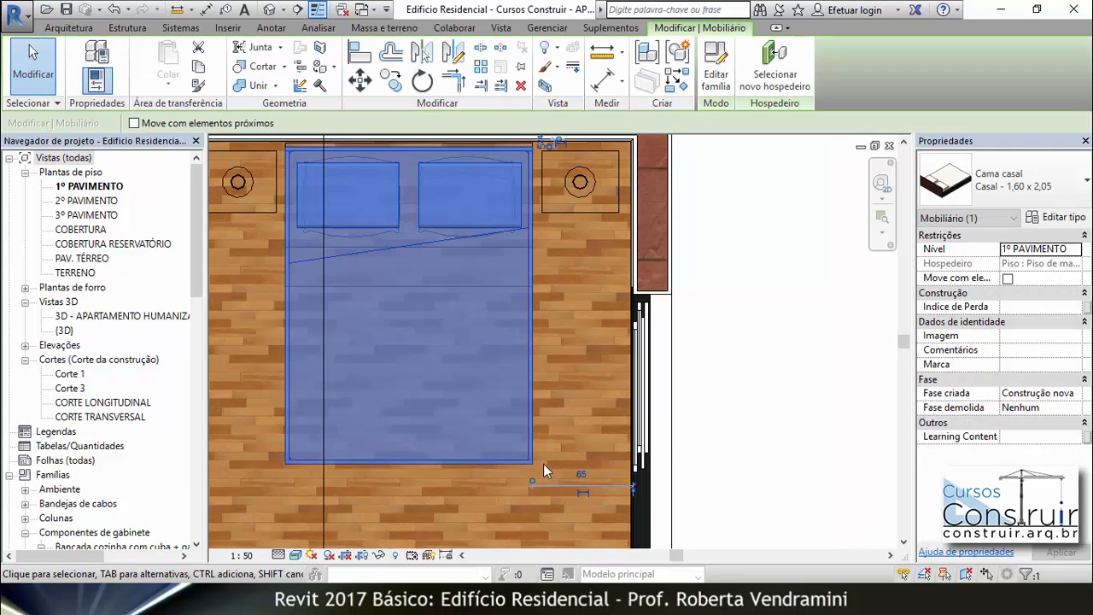
key(Escape)
Examine the 1º PAVIMENTO plan from the bedroom to the balcony for the DWG furniture outlines still to furnish
scroll(522, 246, down, 1)
scroll(521, 247, down, 3)
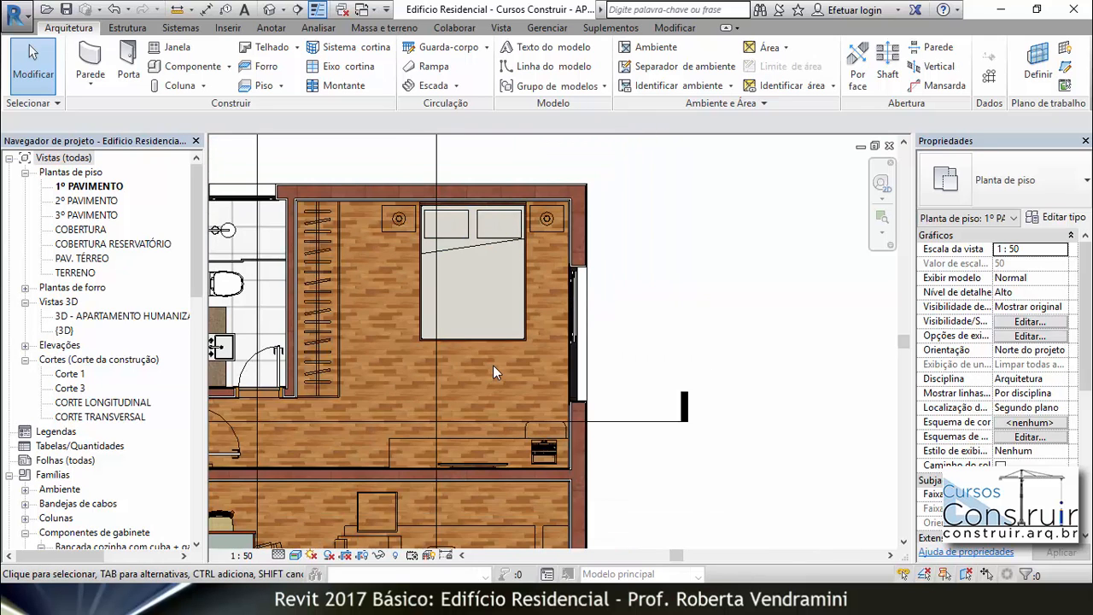
scroll(676, 337, down, 2)
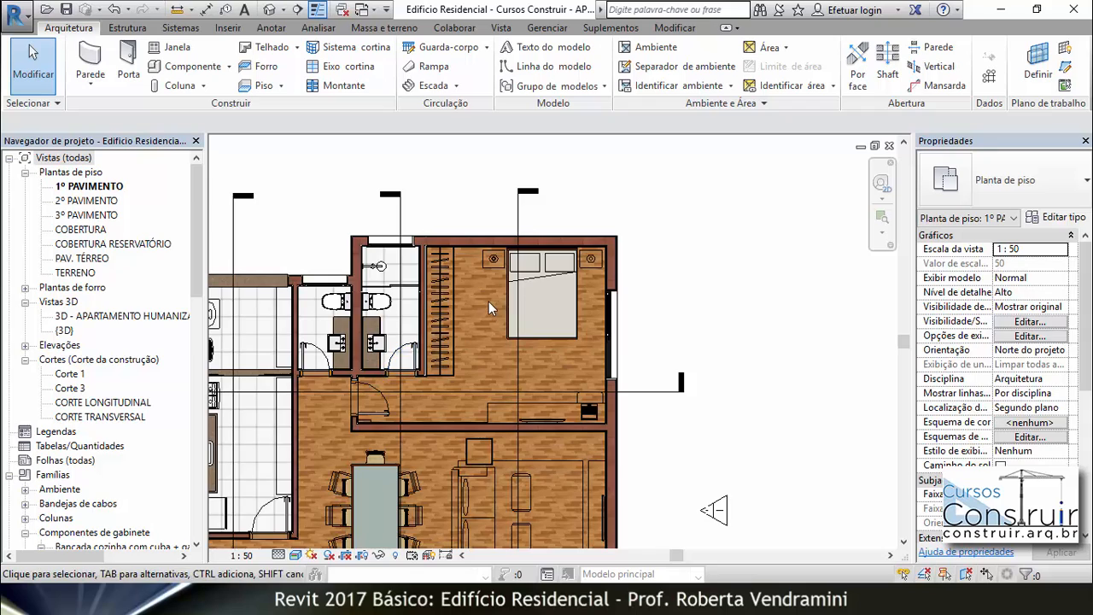
scroll(488, 301, down, 2)
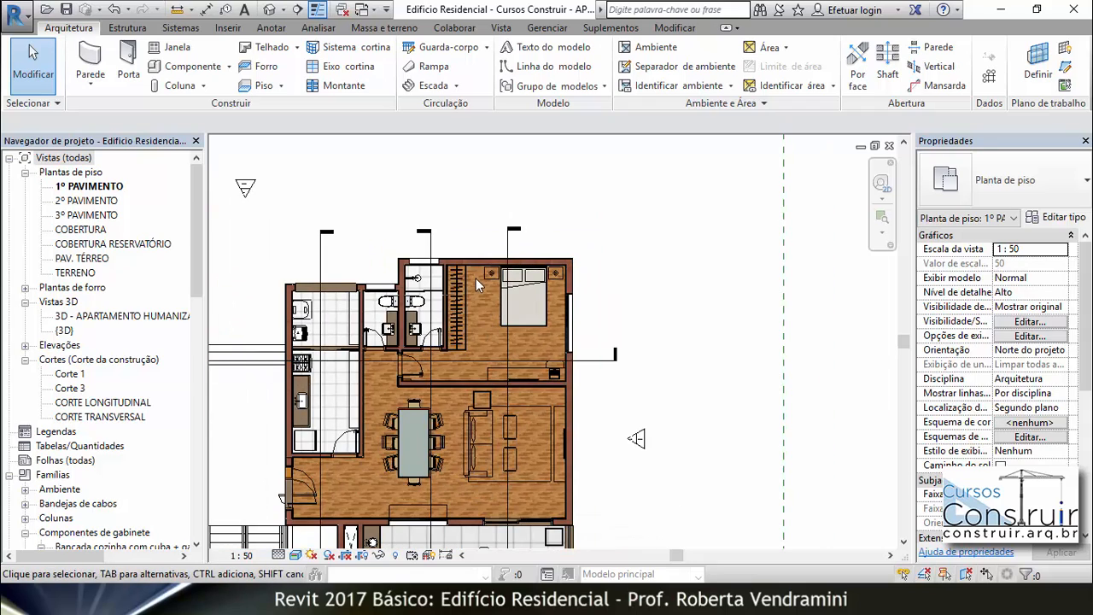
scroll(475, 278, down, 3)
scroll(441, 410, up, 2)
scroll(440, 443, up, 5)
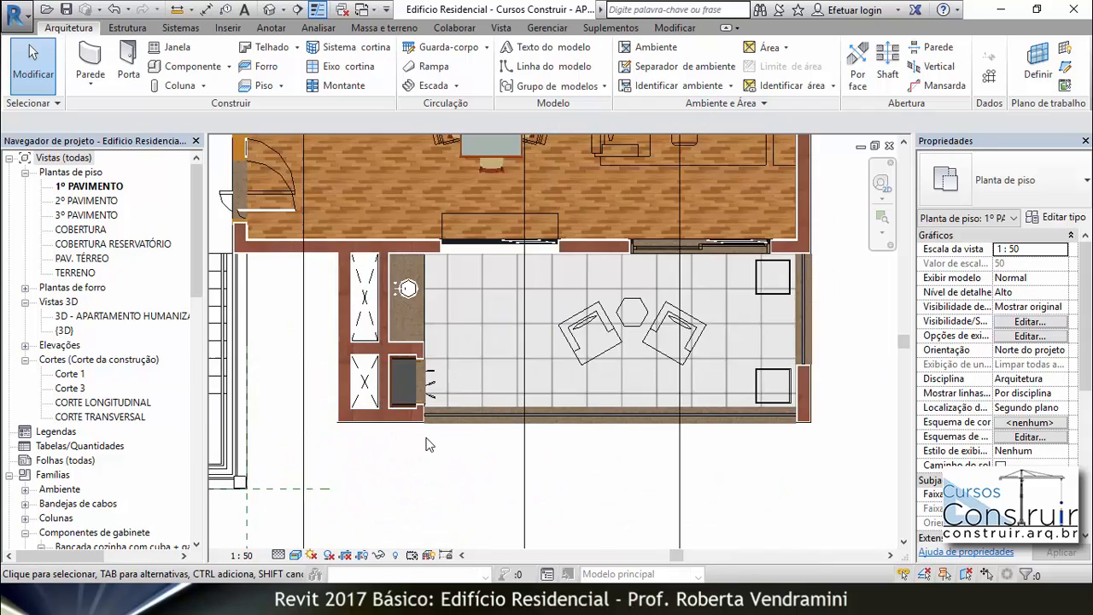
scroll(411, 377, down, 4)
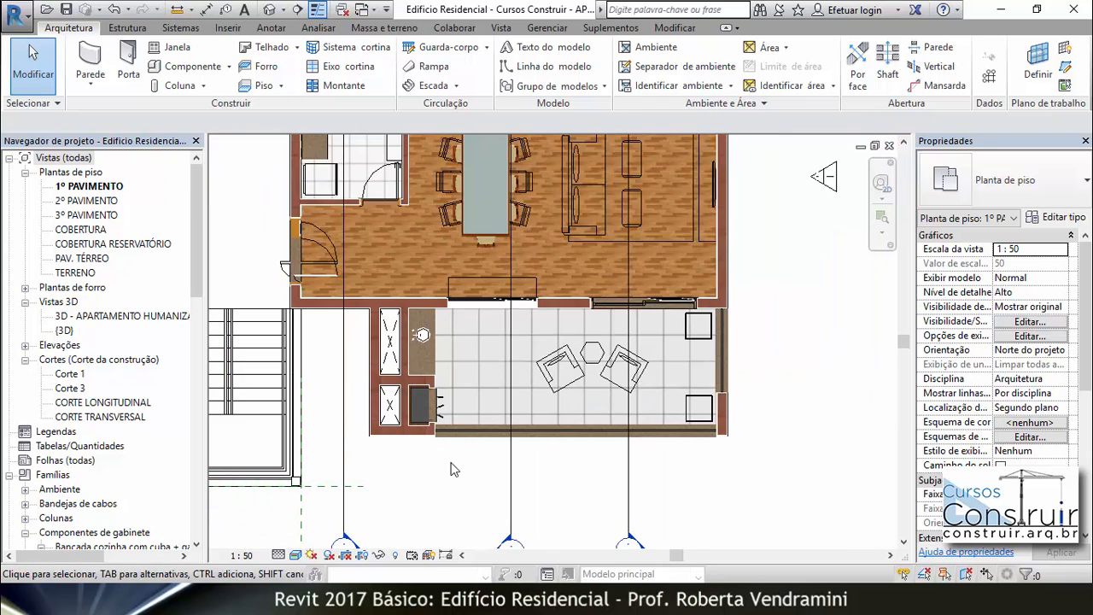
scroll(388, 330, up, 2)
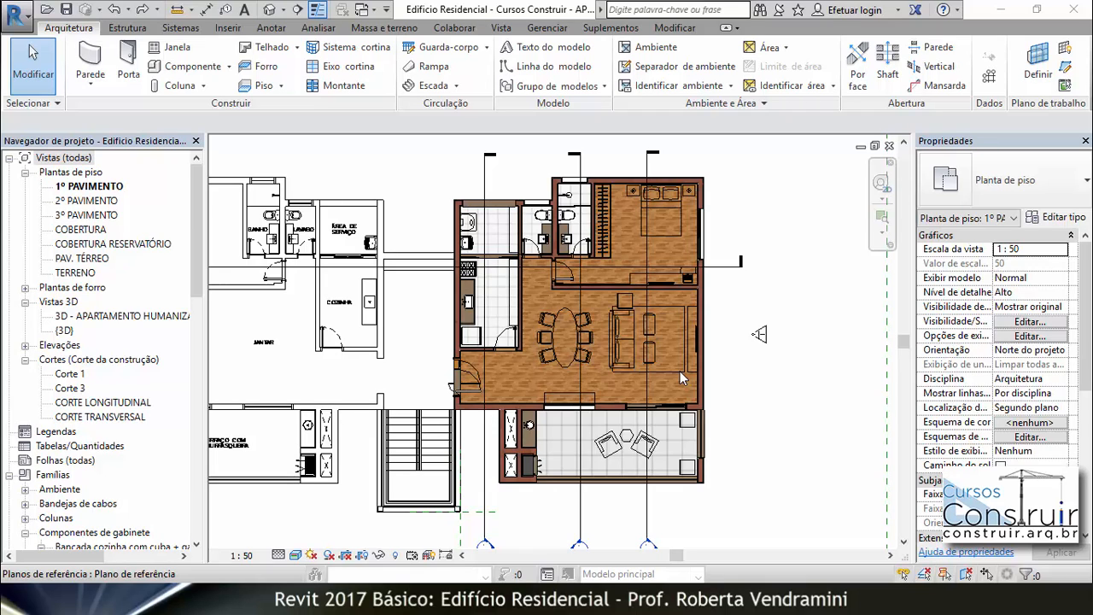
Load the Mesa Jantar - 8 lugares component family from the Sala Jantar folder of .FAMÍLIAS - PLANTA HUMANIZADA
scroll(568, 355, up, 5)
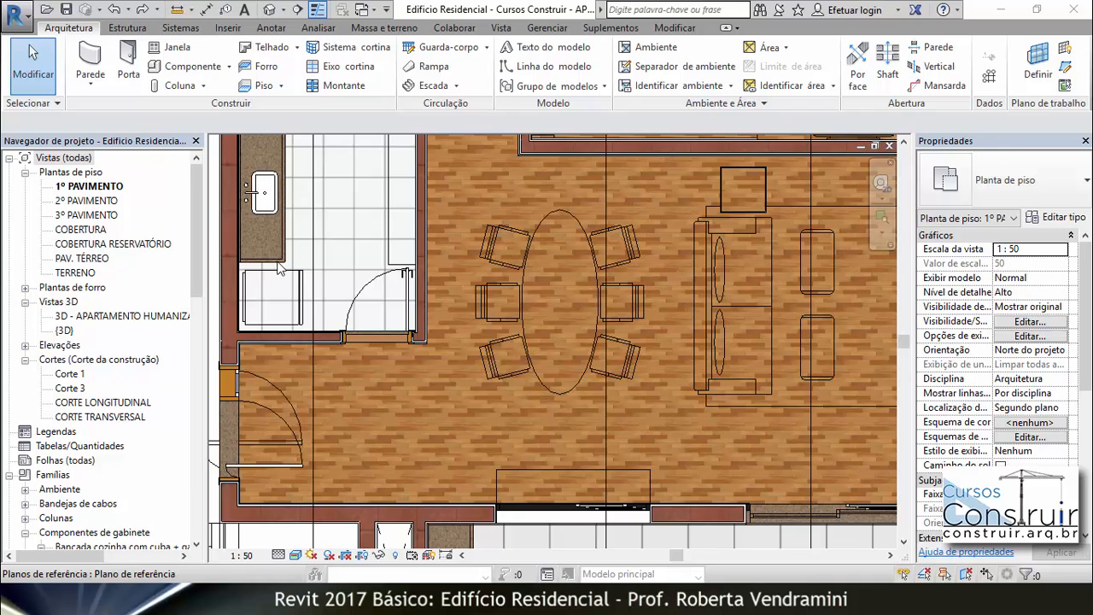
click(189, 66)
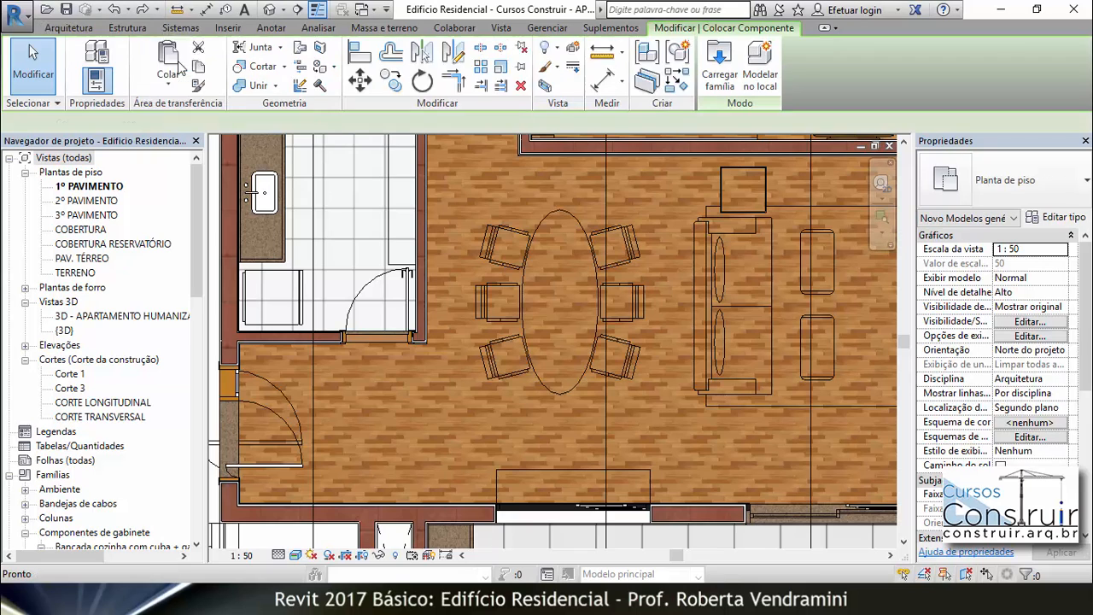
click(719, 56)
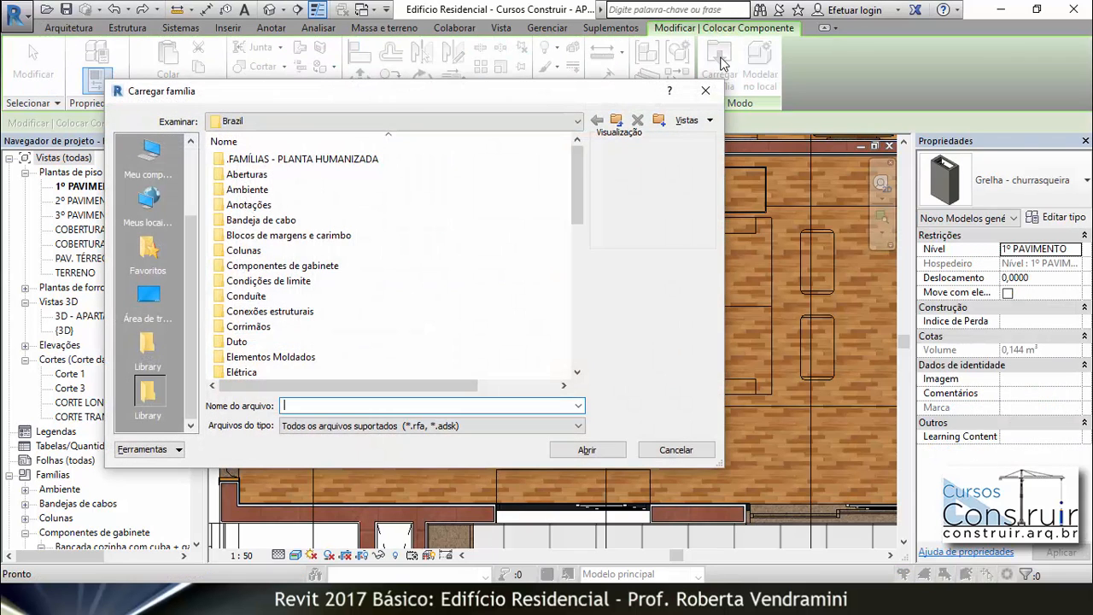
double_click(267, 162)
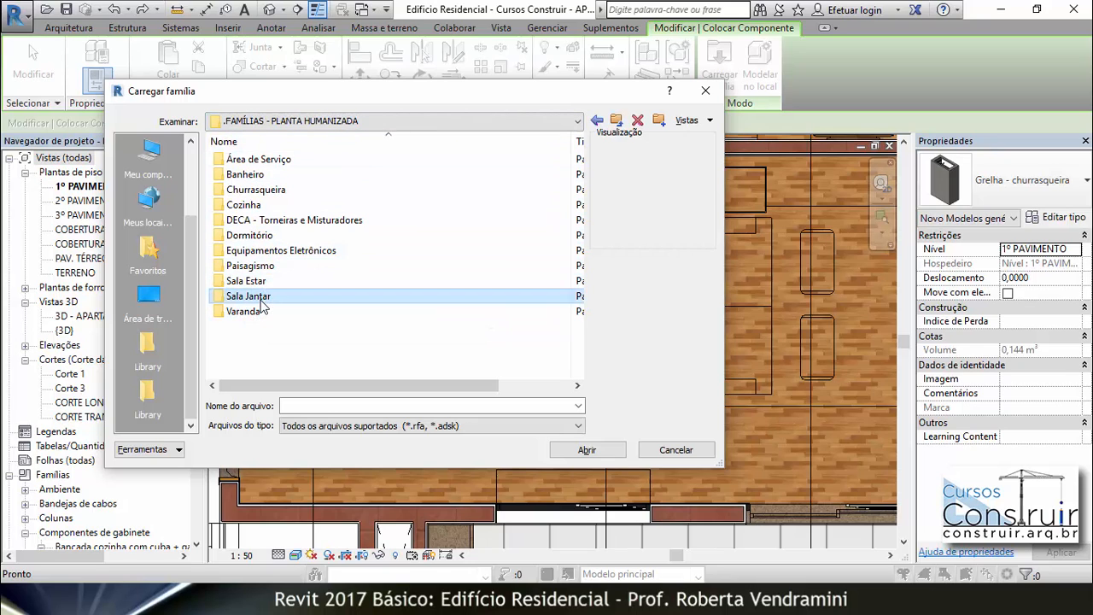
double_click(286, 295)
click(301, 175)
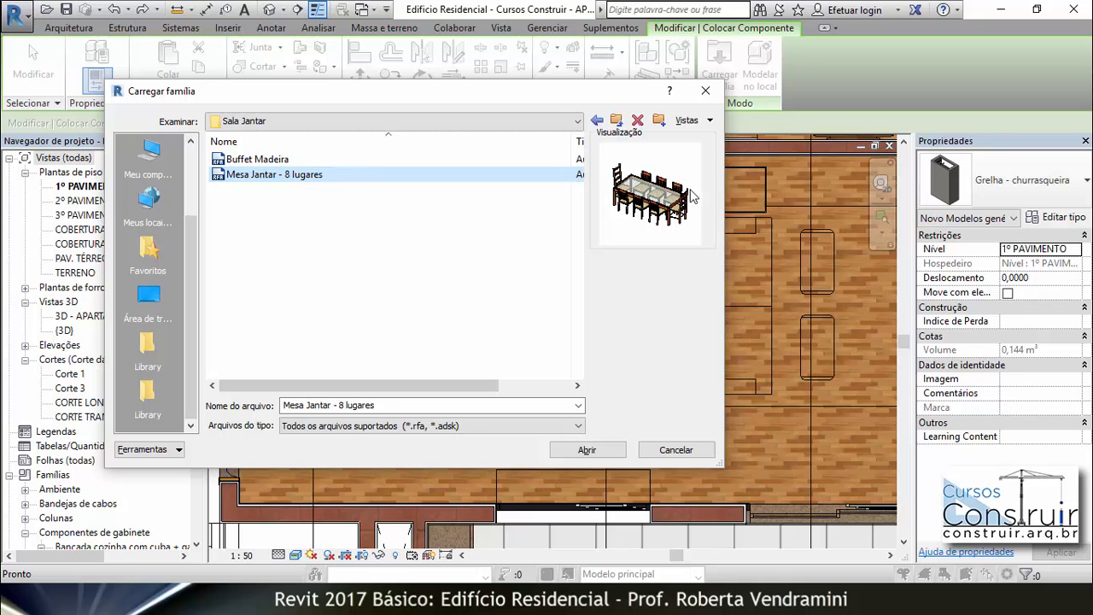
click(610, 450)
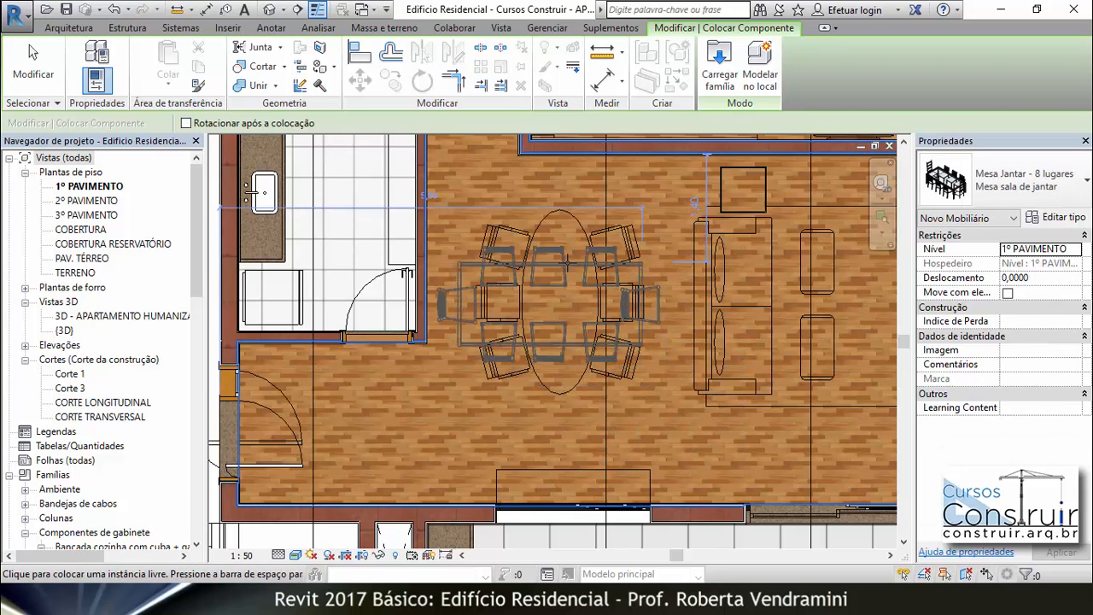
Rotate the eight-seat dining table to run lengthwise along the DWG oval table and place it over that outline
key(space)
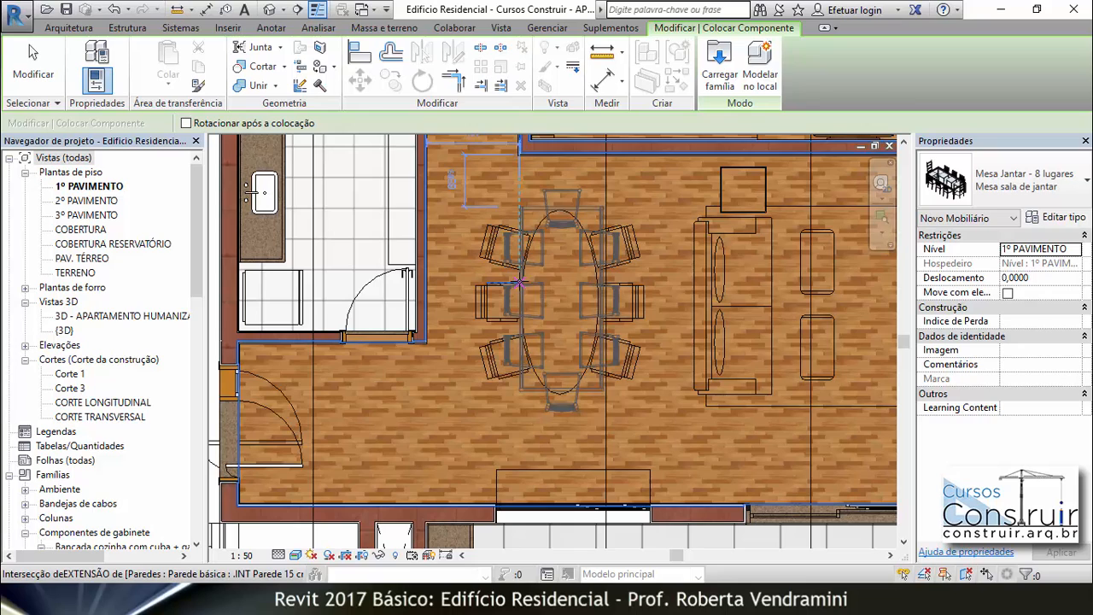
click(520, 282)
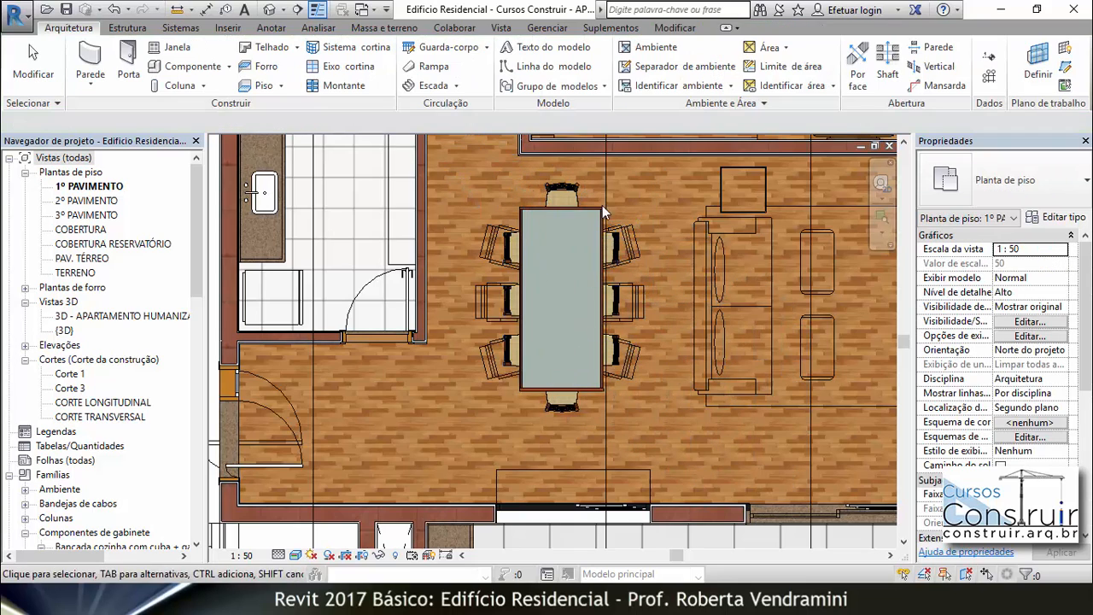
key(Escape)
key(Escape)
scroll(595, 210, up, 5)
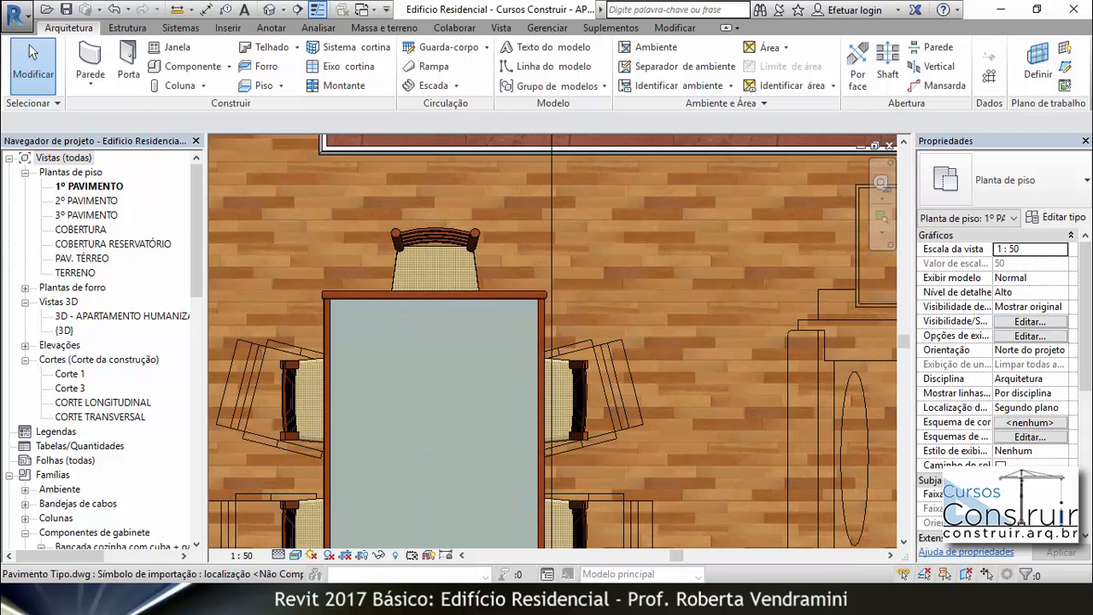
Switch to the ergonomics PDF in Adobe Acrobat Reader, examine the dining table clearances through the rectangular eight-seat layout, and return to Revit
key(alt+Tab)
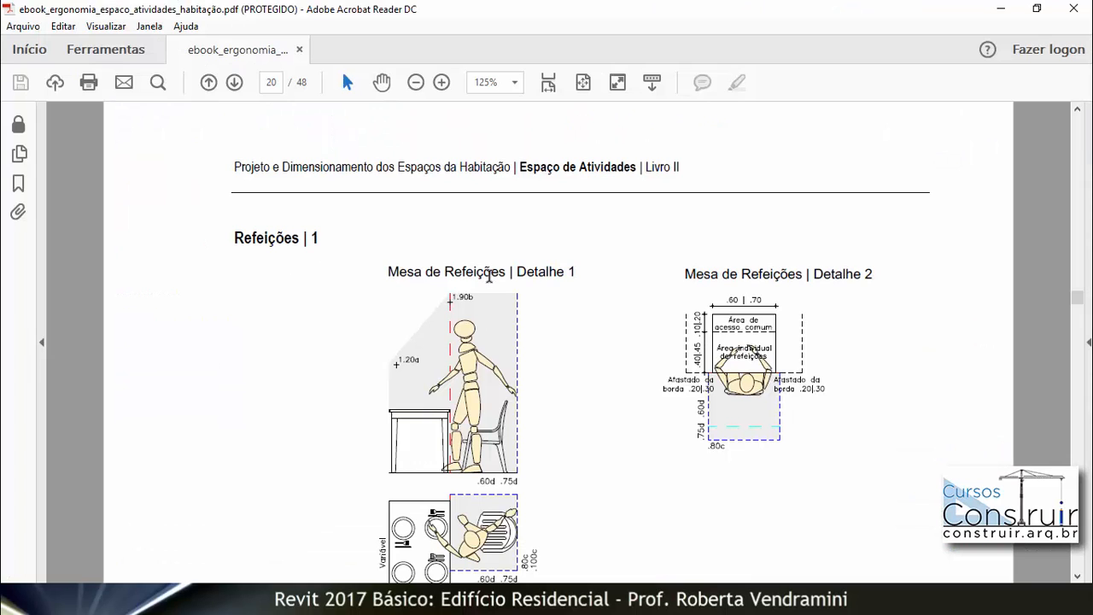
scroll(489, 276, down, 1)
scroll(519, 266, down, 7)
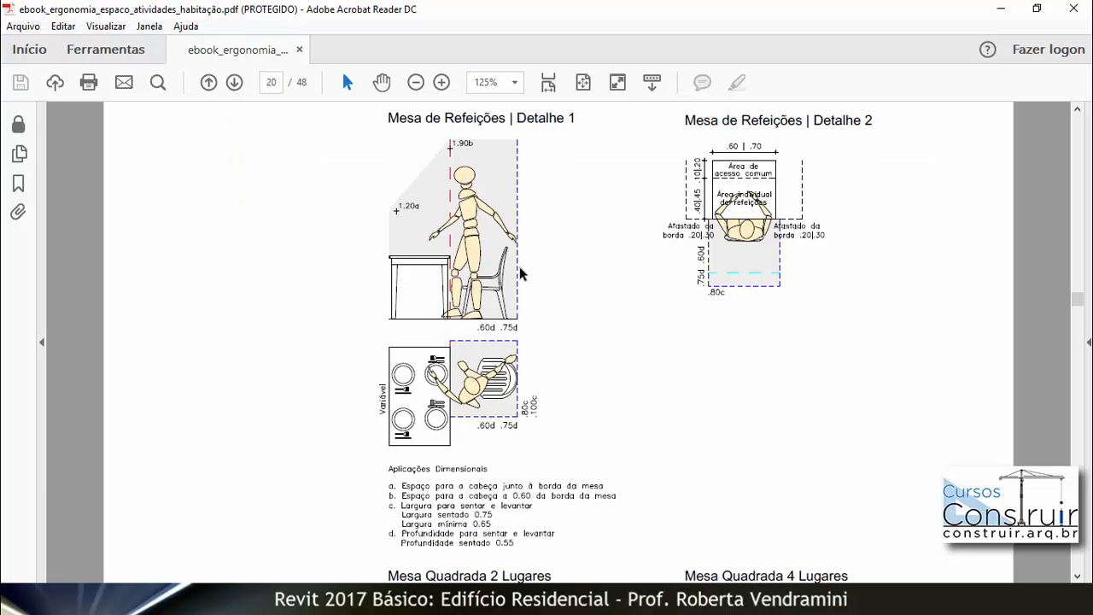
scroll(519, 267, down, 5)
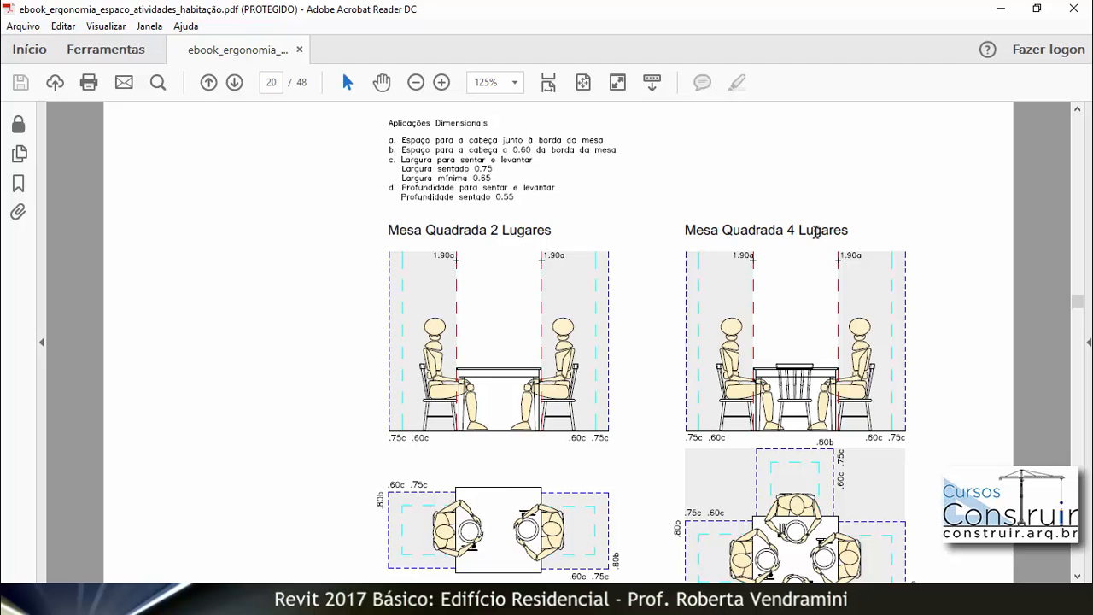
scroll(624, 224, down, 8)
scroll(500, 256, down, 2)
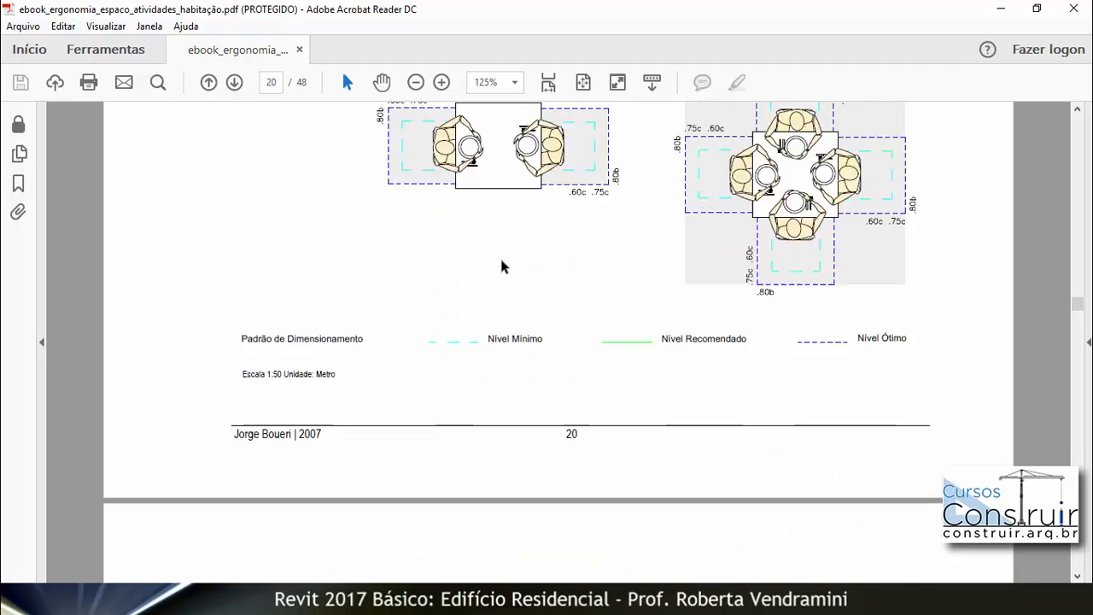
scroll(501, 266, down, 18)
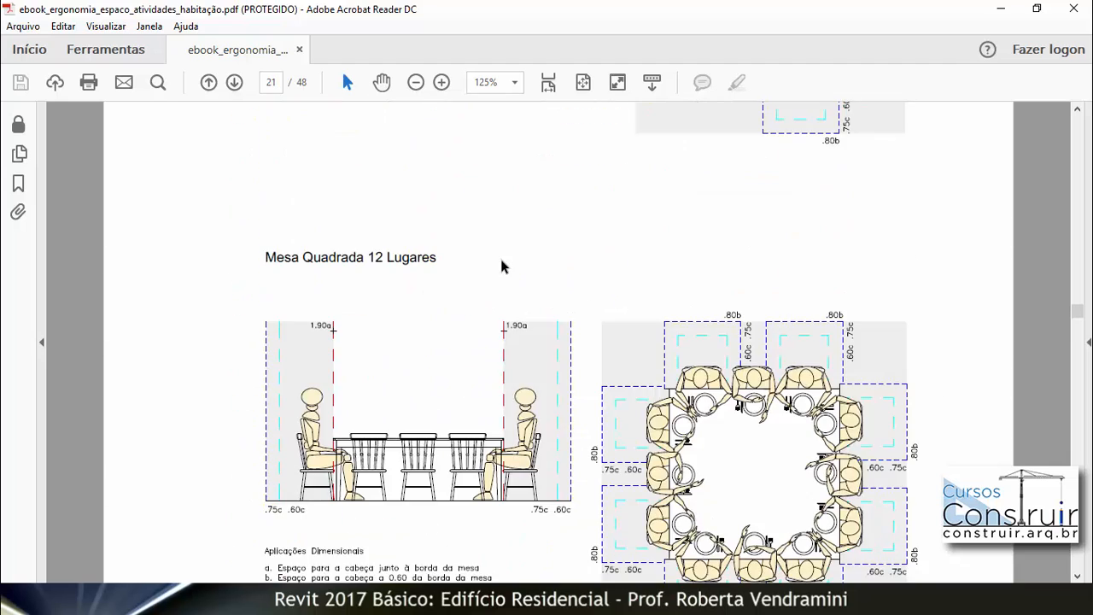
scroll(500, 264, down, 6)
scroll(491, 217, down, 1)
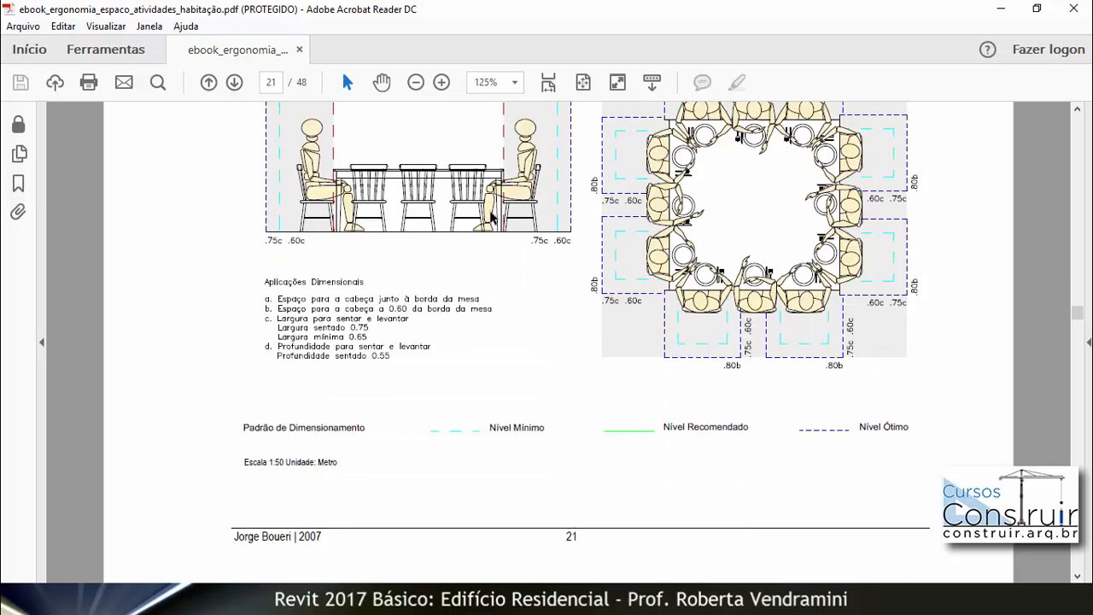
scroll(491, 218, down, 19)
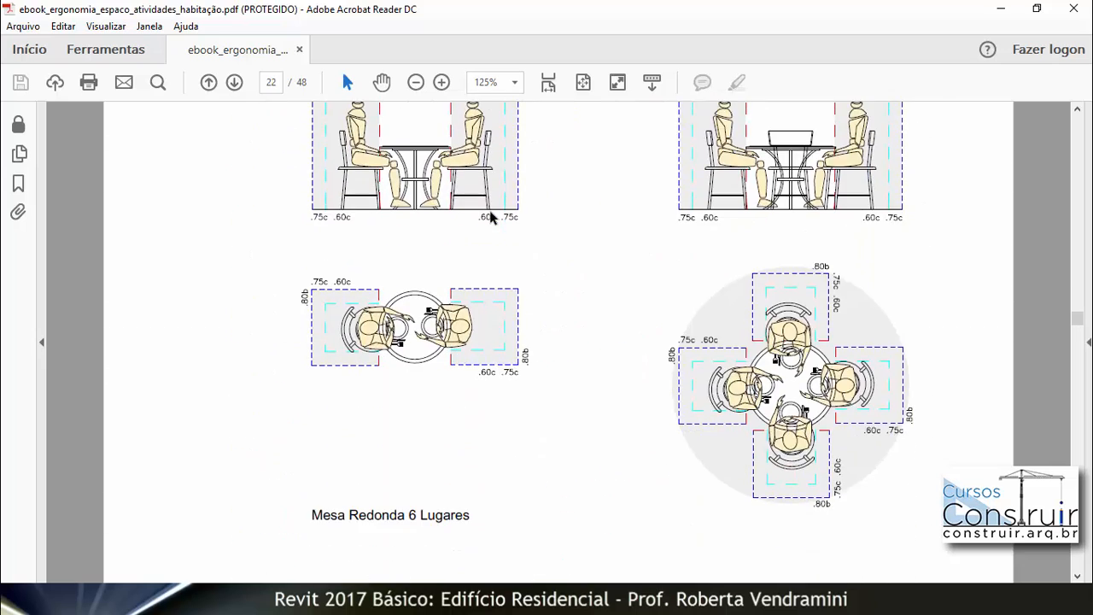
scroll(492, 247, down, 14)
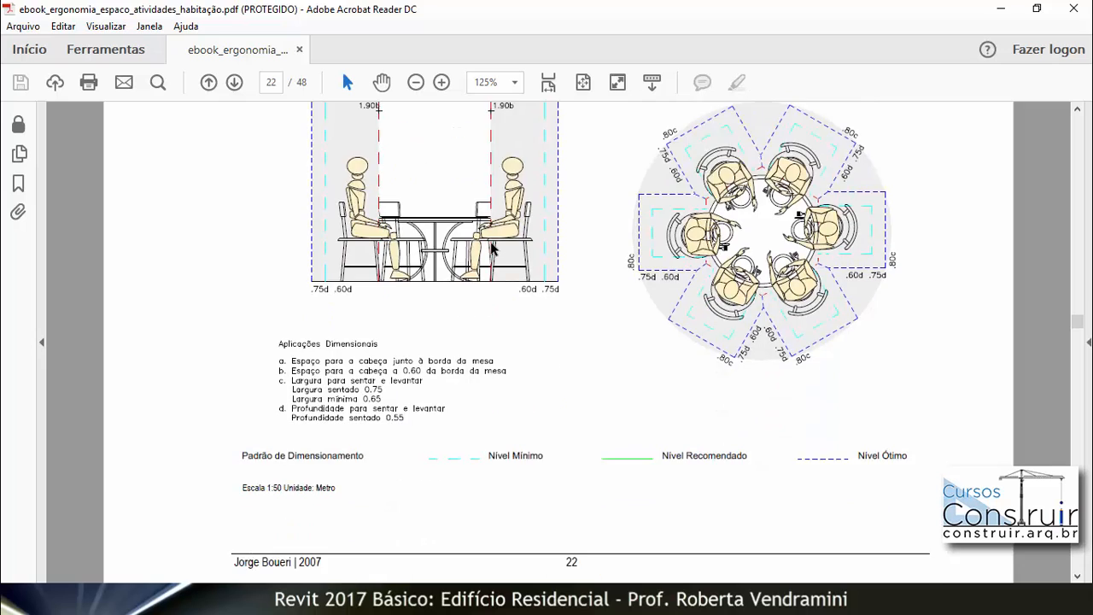
scroll(491, 247, down, 20)
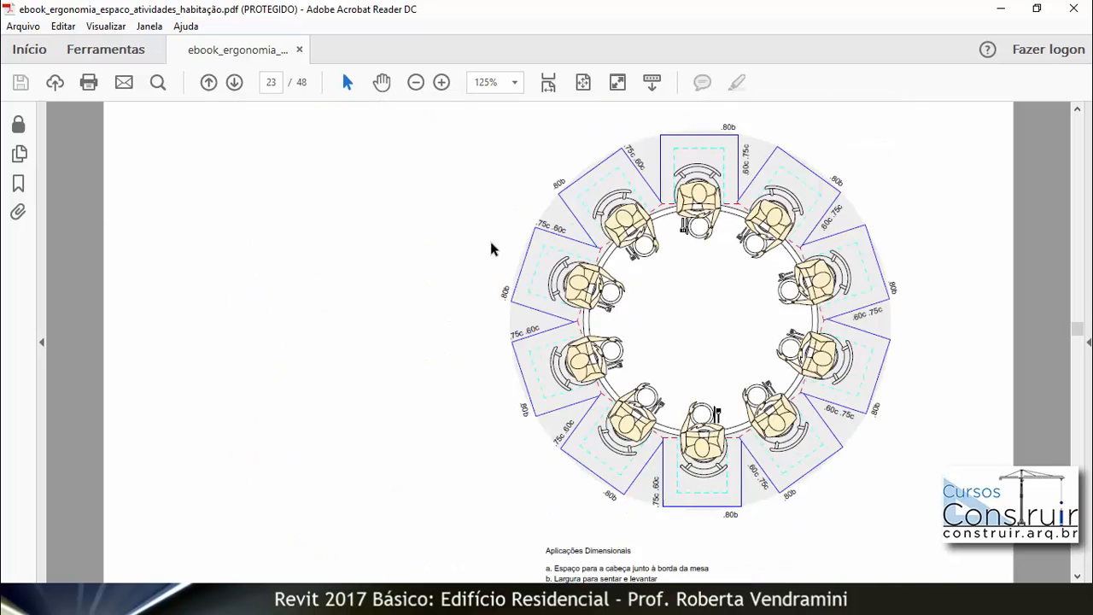
scroll(491, 249, down, 20)
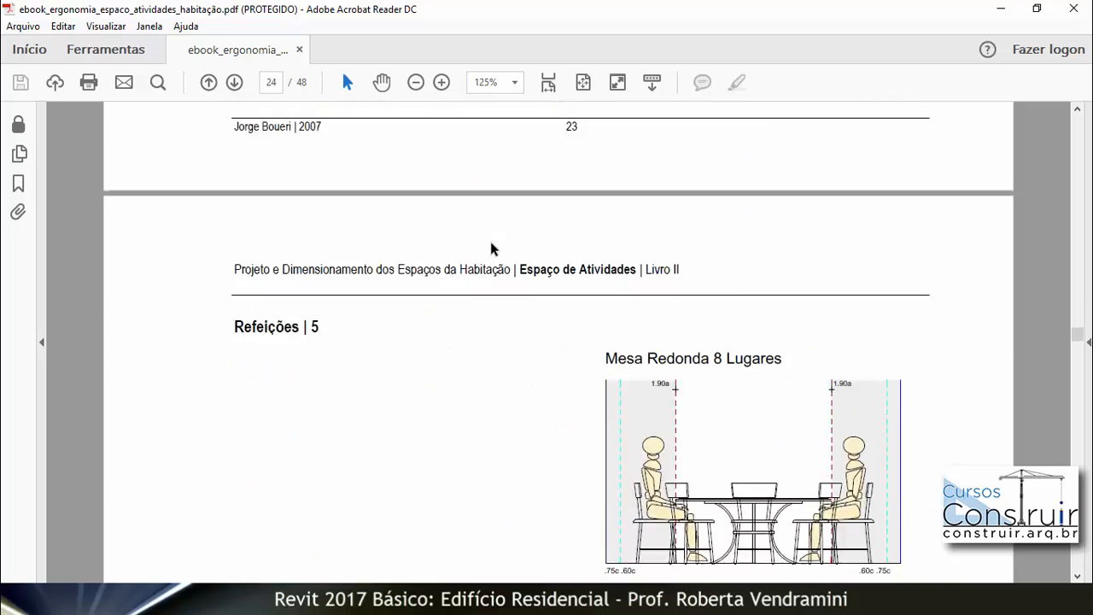
scroll(491, 248, down, 15)
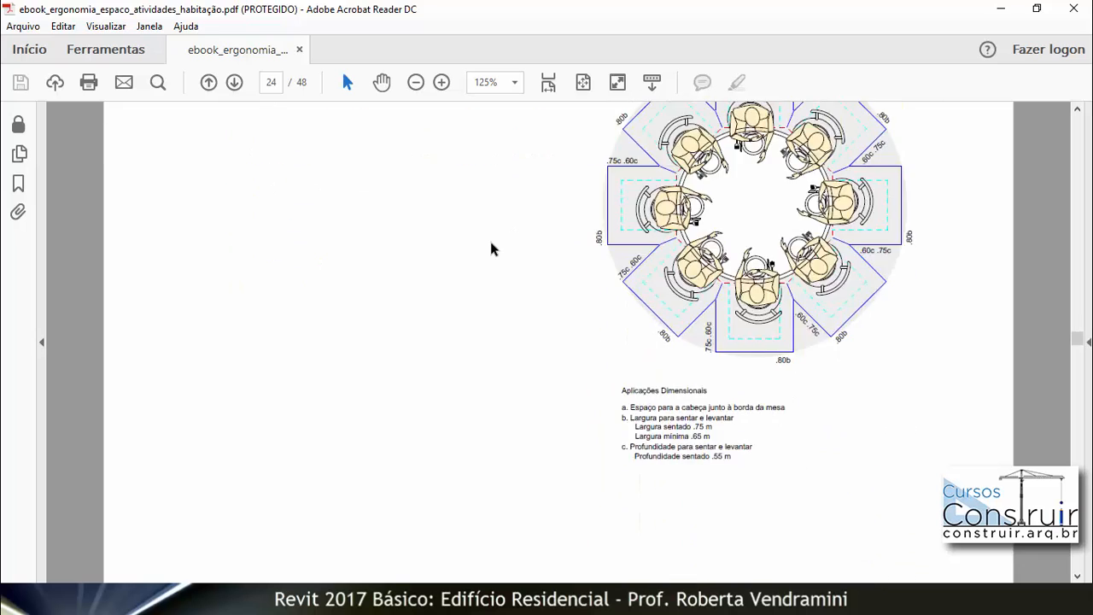
scroll(491, 248, down, 20)
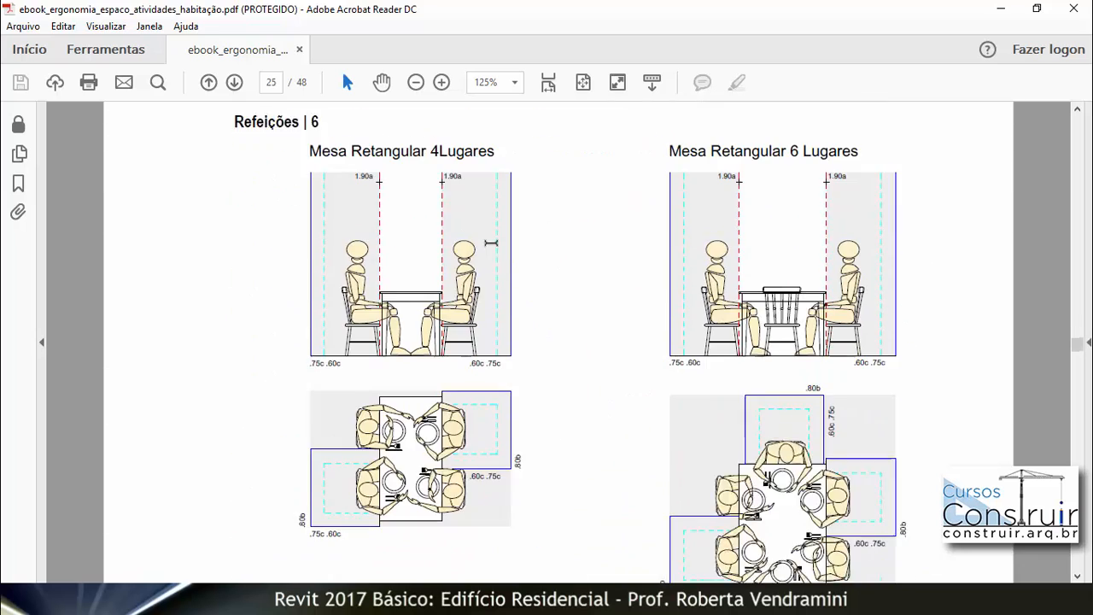
scroll(491, 249, down, 10)
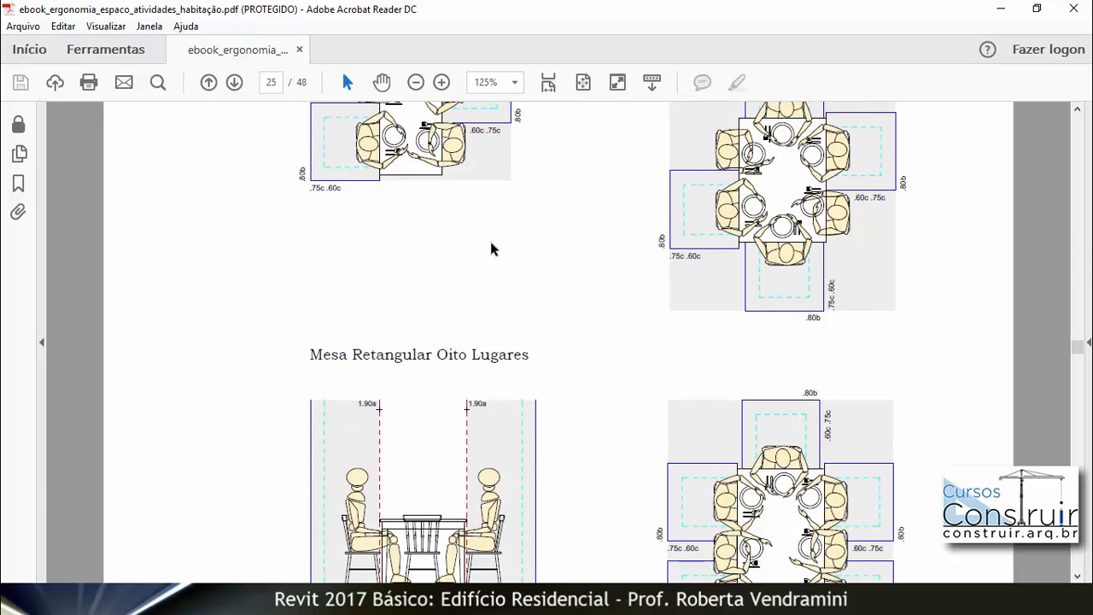
scroll(491, 248, down, 5)
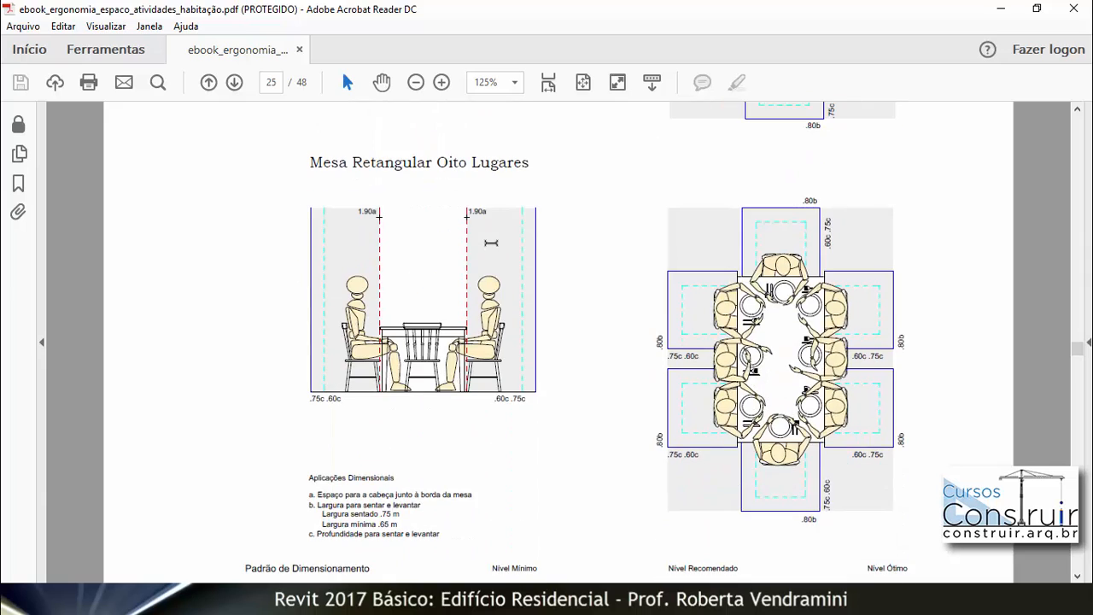
scroll(491, 242, down, 3)
scroll(492, 247, up, 1)
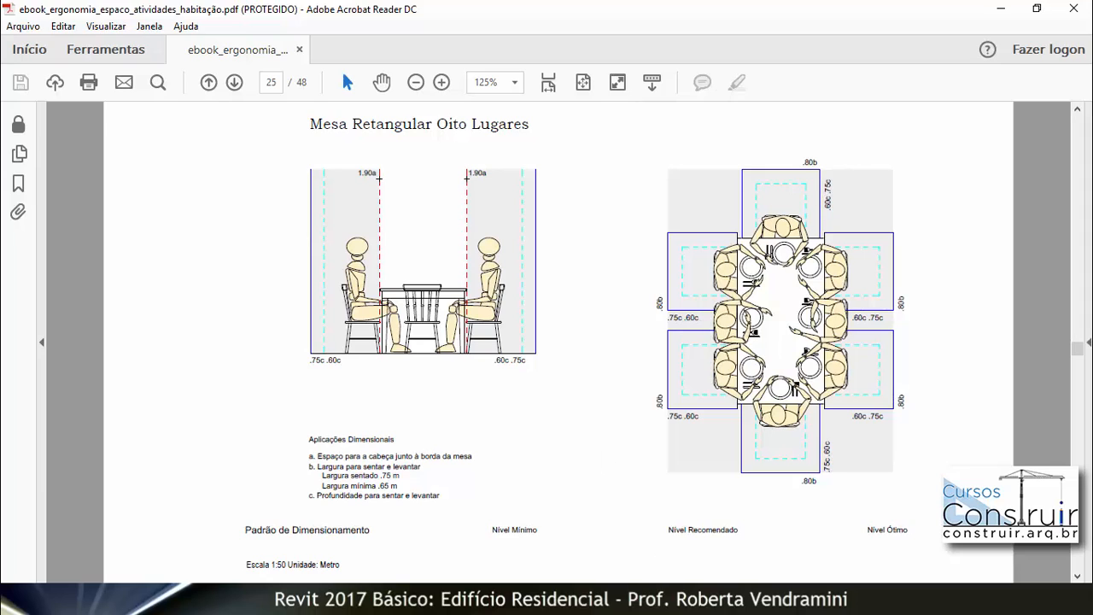
mouse_move(648, 602)
click(655, 521)
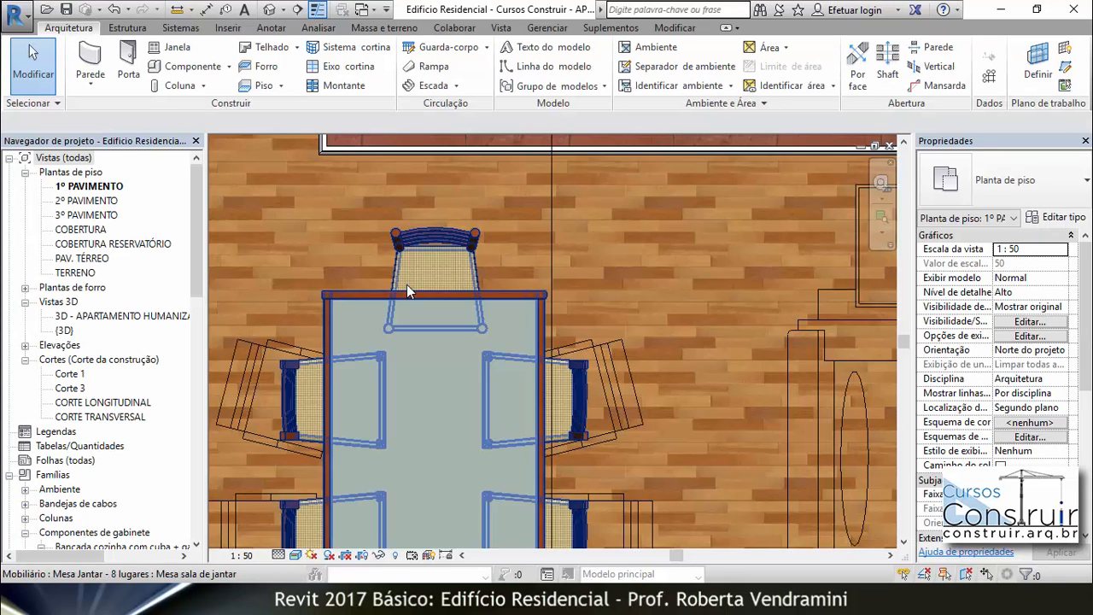
click(207, 10)
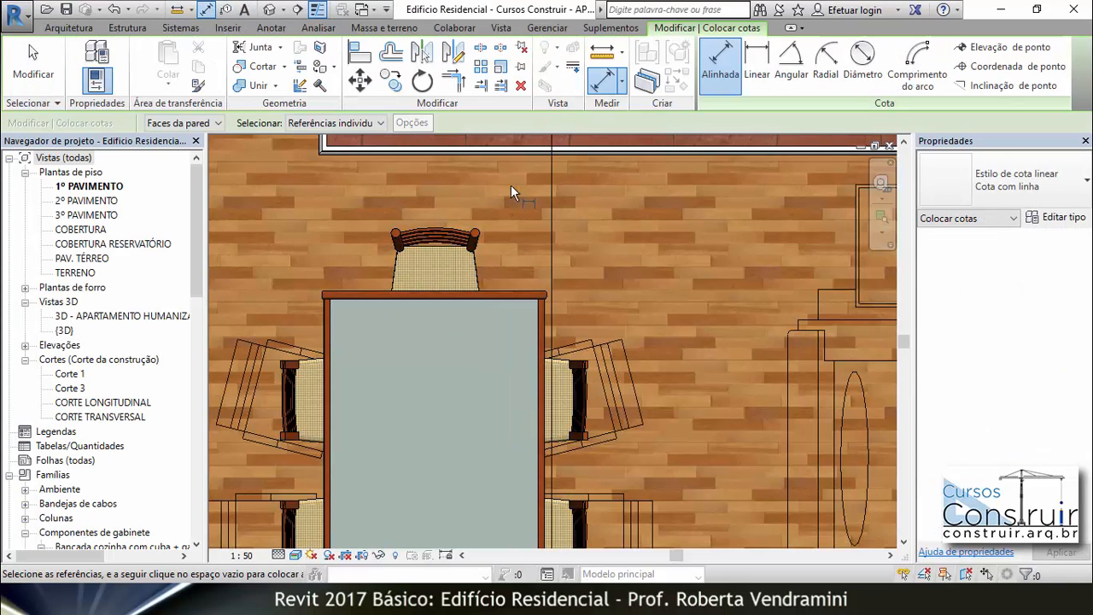
click(523, 295)
key(Escape)
key(Escape)
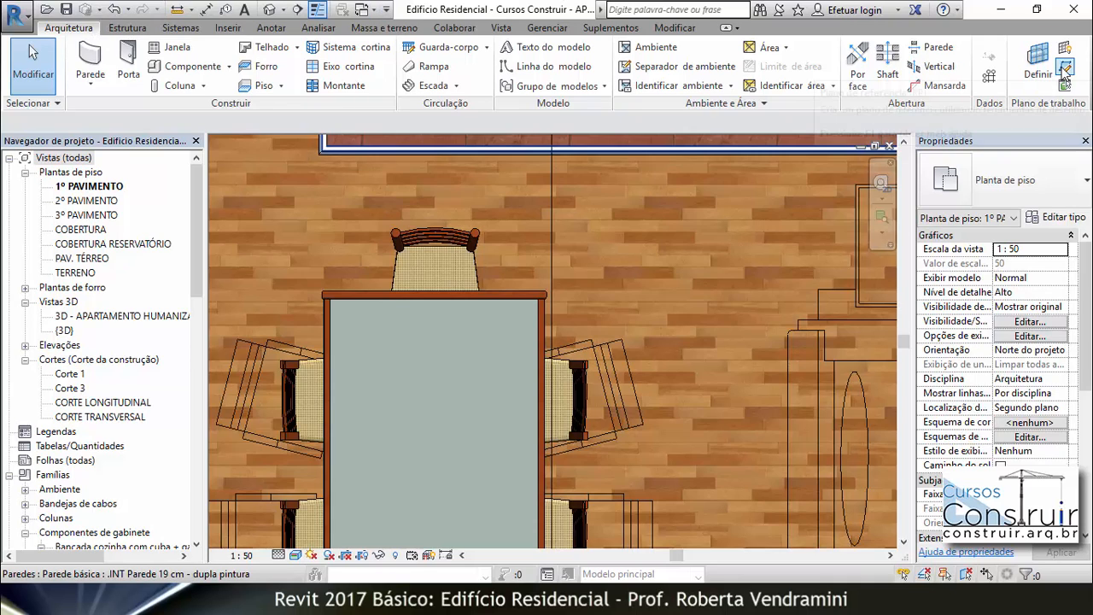
Create a reference plane offset 0,75 from the wall facing the dining table's head by picking the wall line
click(1063, 69)
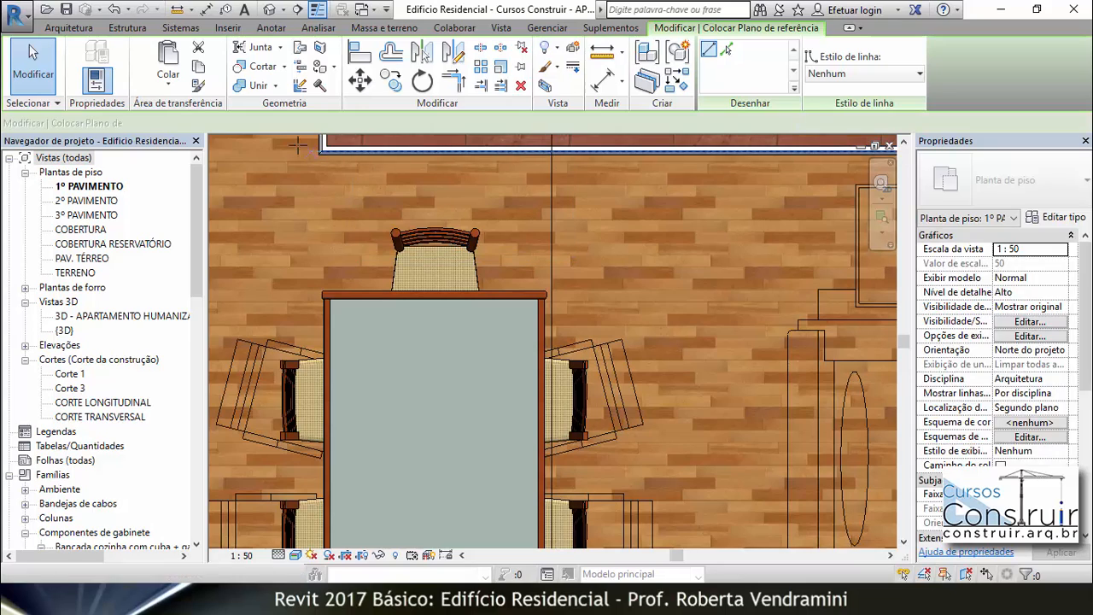
drag(333, 122, 302, 124)
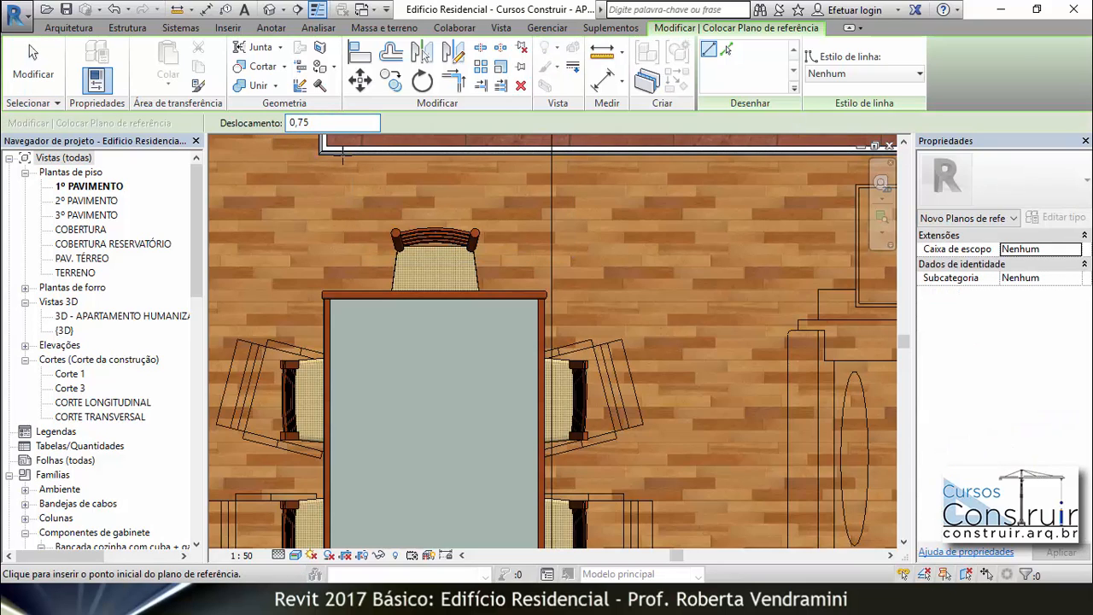
key(Return)
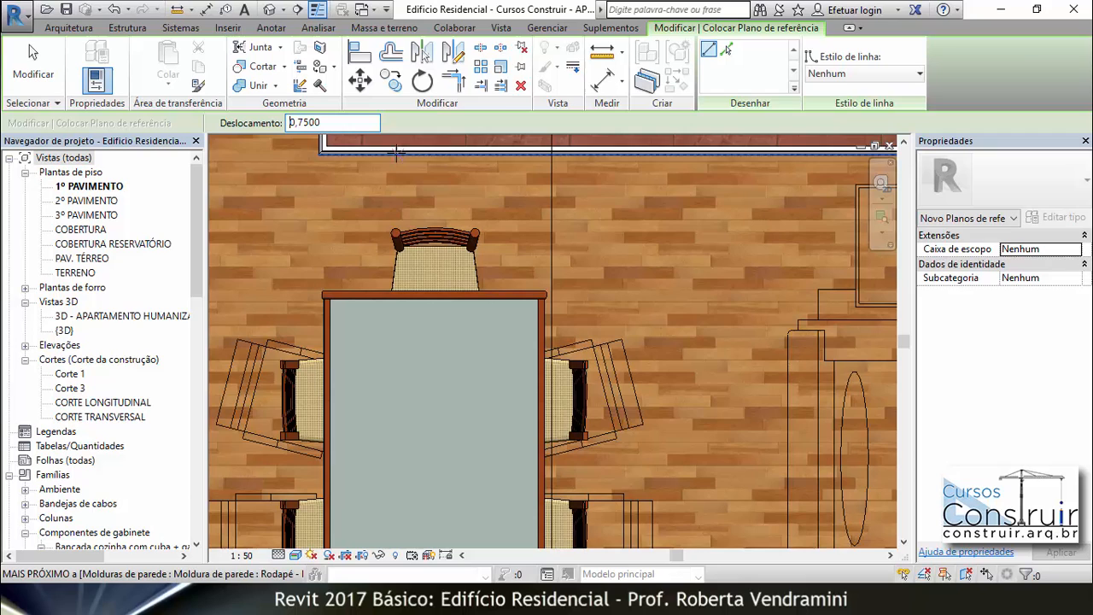
click(727, 51)
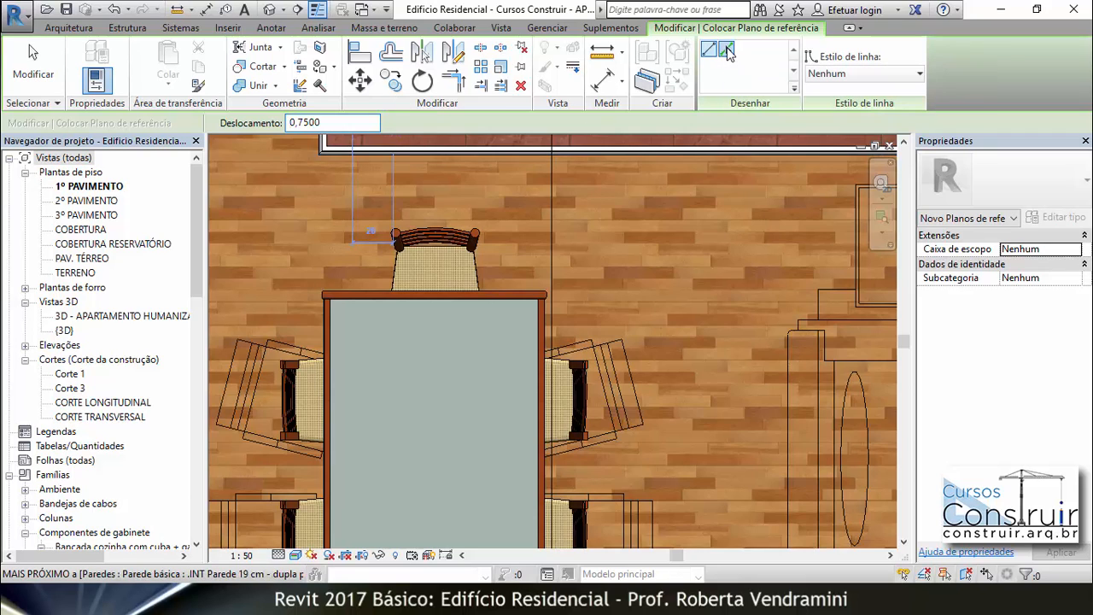
click(514, 152)
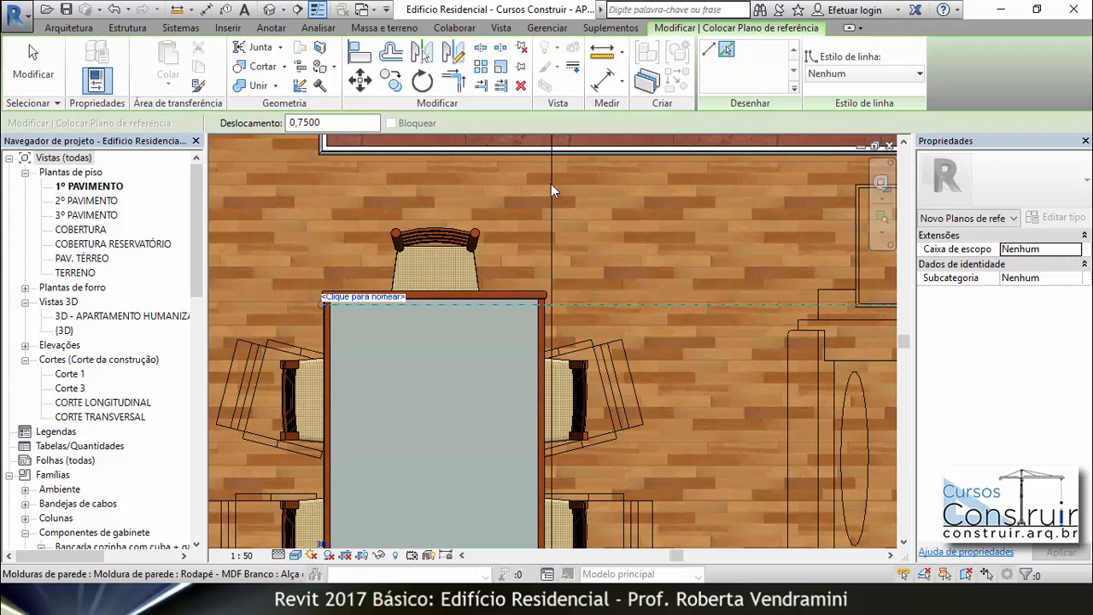
key(Escape)
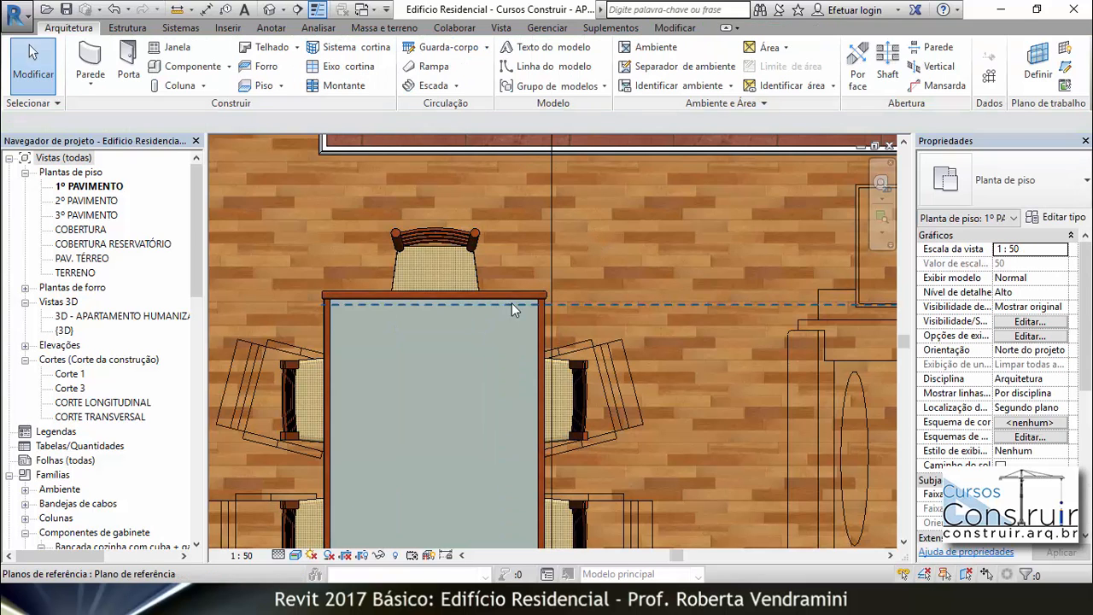
Align the dining table's wall-side end edge to the 0,75 reference plane and delete that plane
click(540, 341)
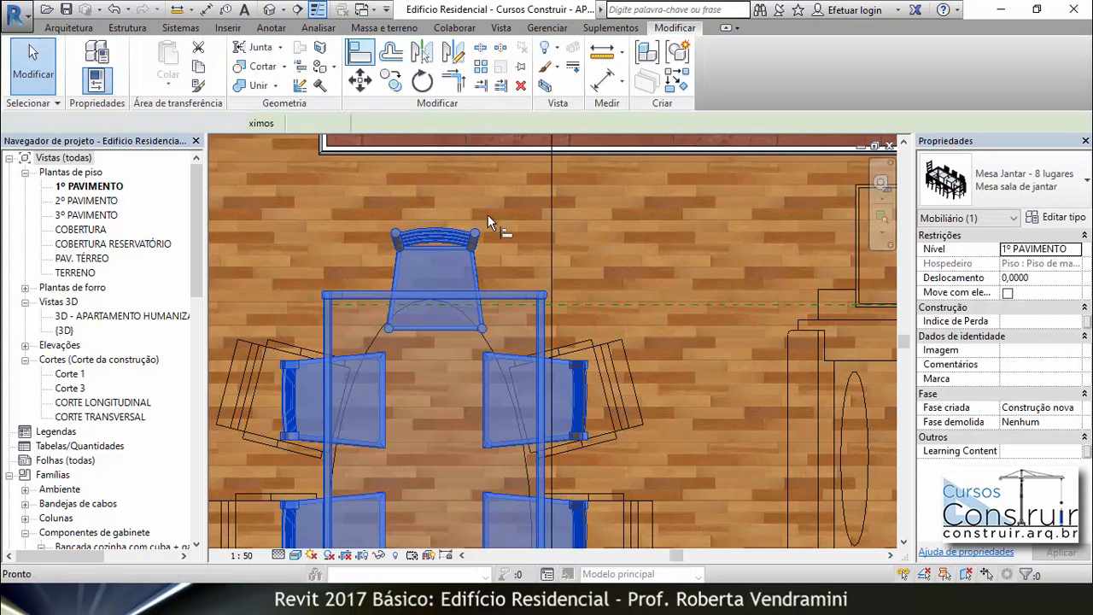
key(a)
key(l)
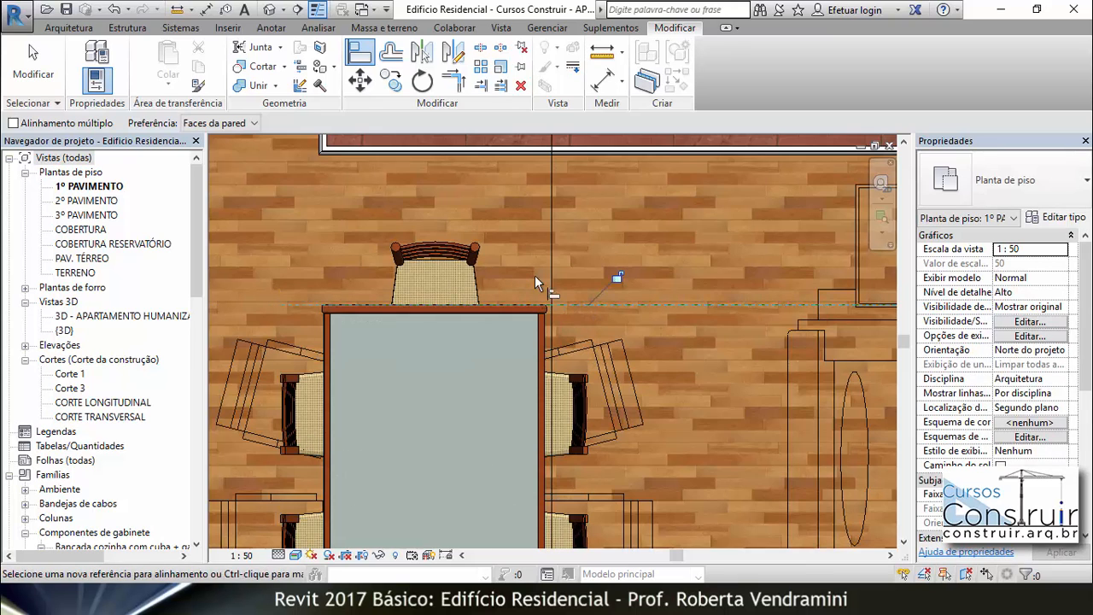
key(Escape)
click(618, 303)
key(Delete)
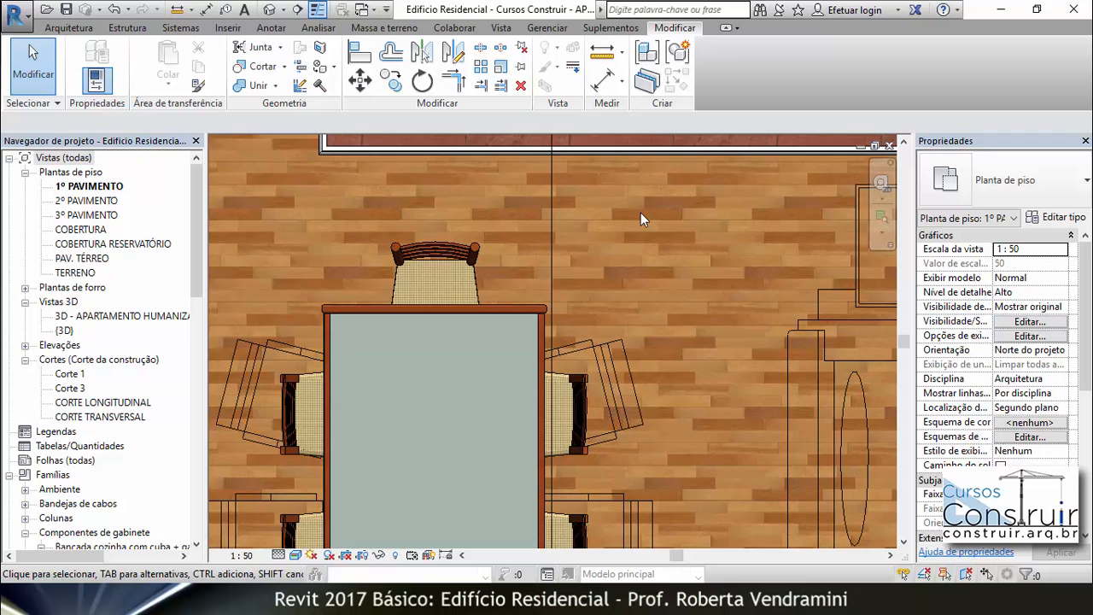
Temporarily hide the dining table to view the DWG oval table and chairs beneath it, and restore its visibility
scroll(484, 205, down, 2)
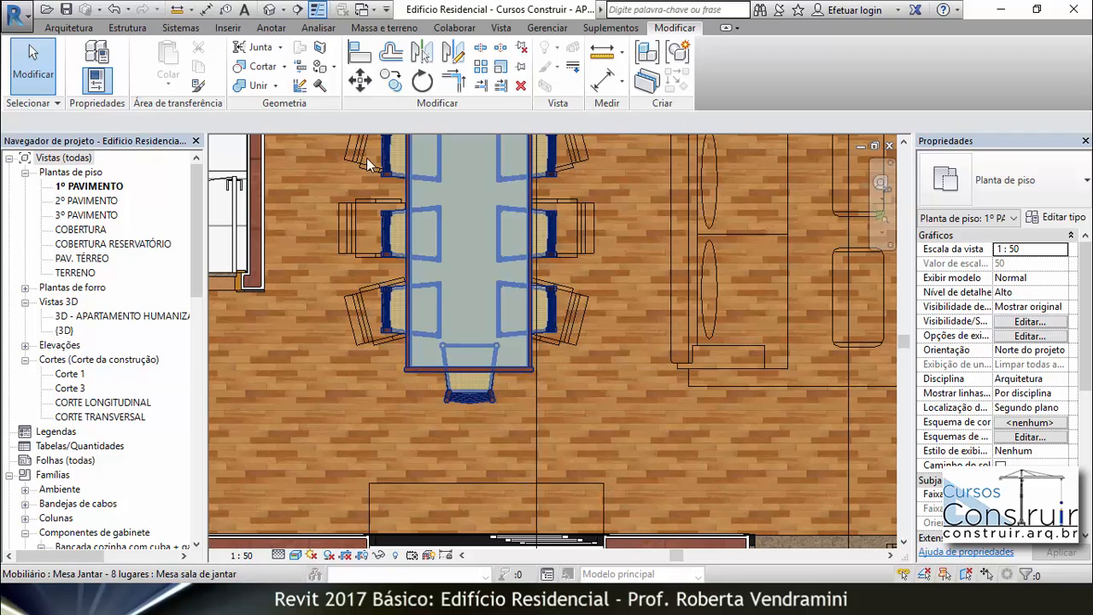
click(412, 289)
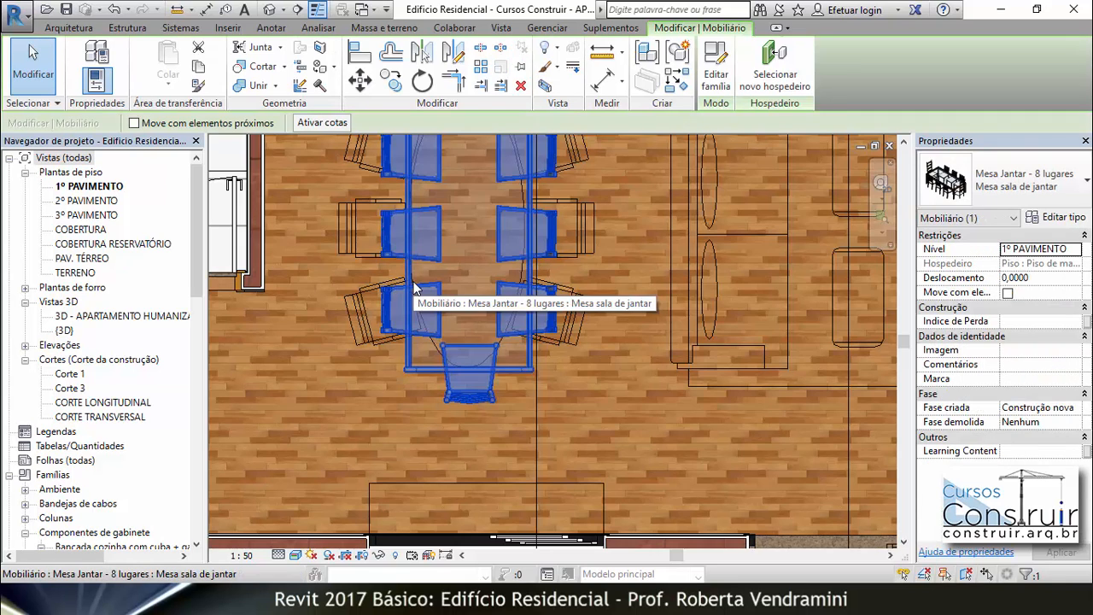
key(h)
key(h)
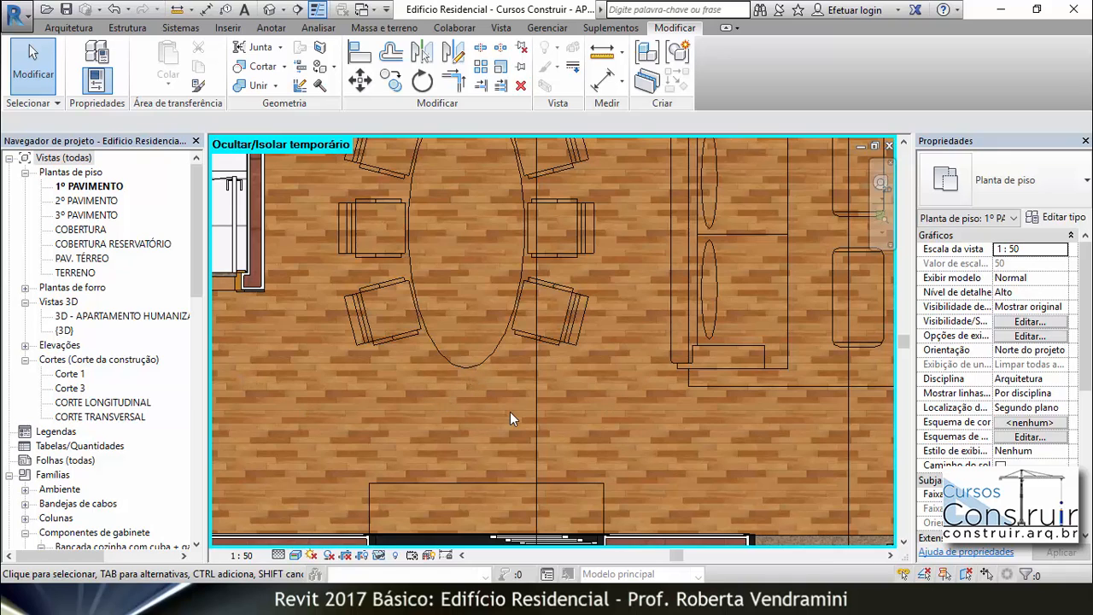
key(h)
key(r)
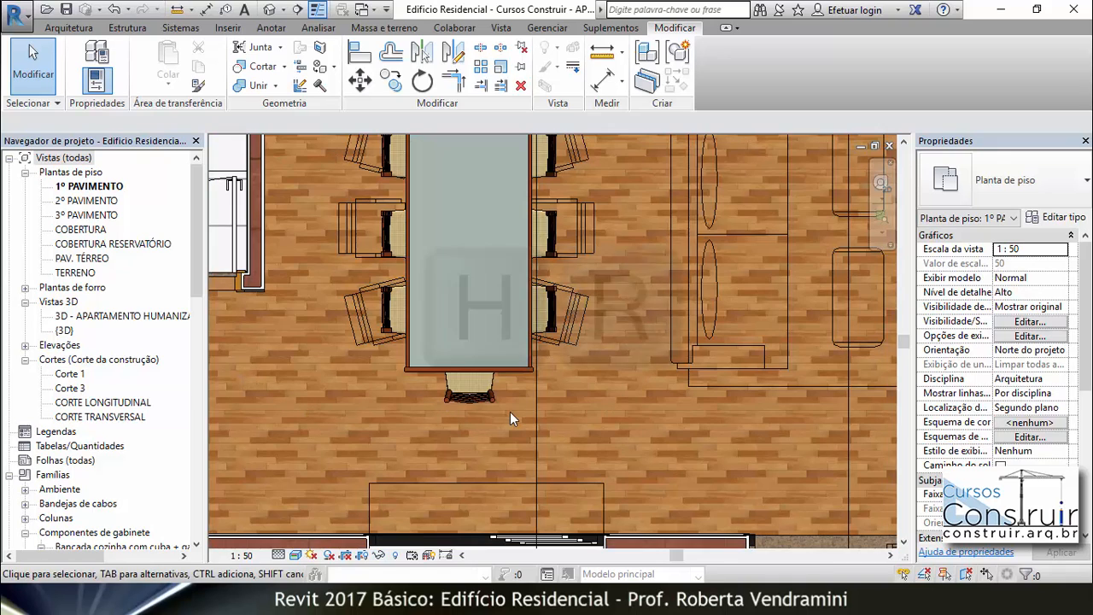
Switch to the furnished reference project's 3D apartment view and examine the dining room, living room and kitchen furniture
scroll(502, 410, down, 3)
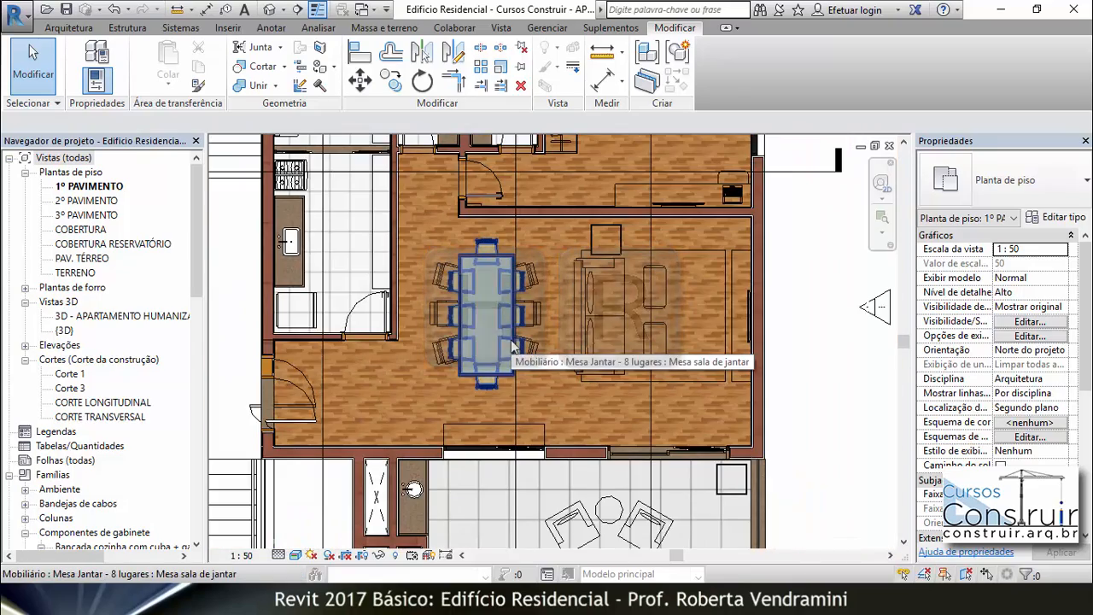
click(527, 321)
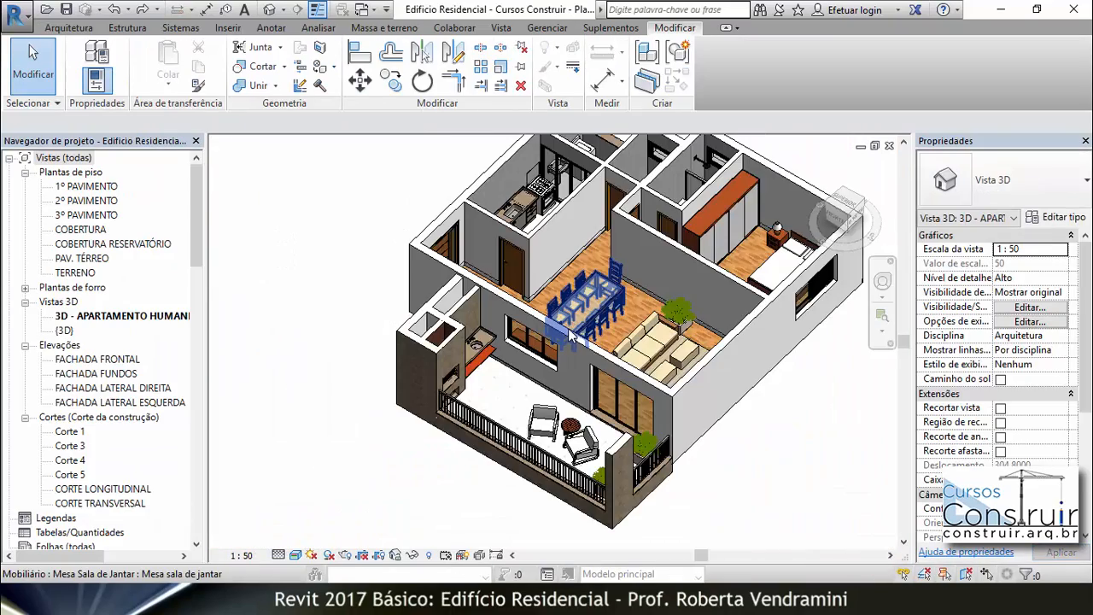
shift+middle_drag(570, 336, 728, 346)
scroll(717, 357, up, 5)
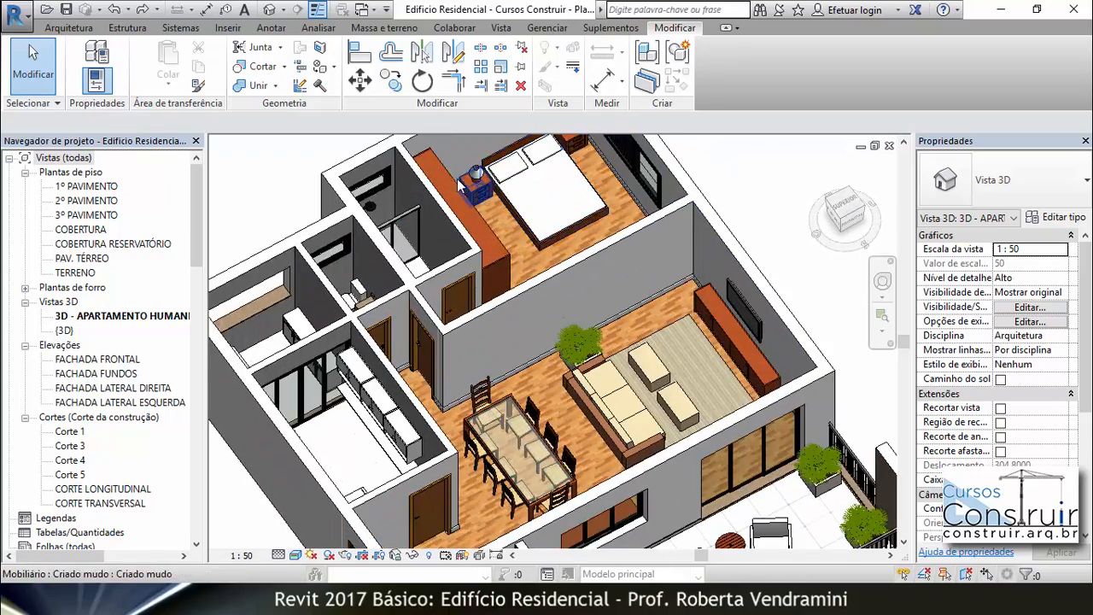
scroll(704, 371, down, 4)
shift+middle_drag(704, 372, 341, 273)
scroll(525, 299, up, 5)
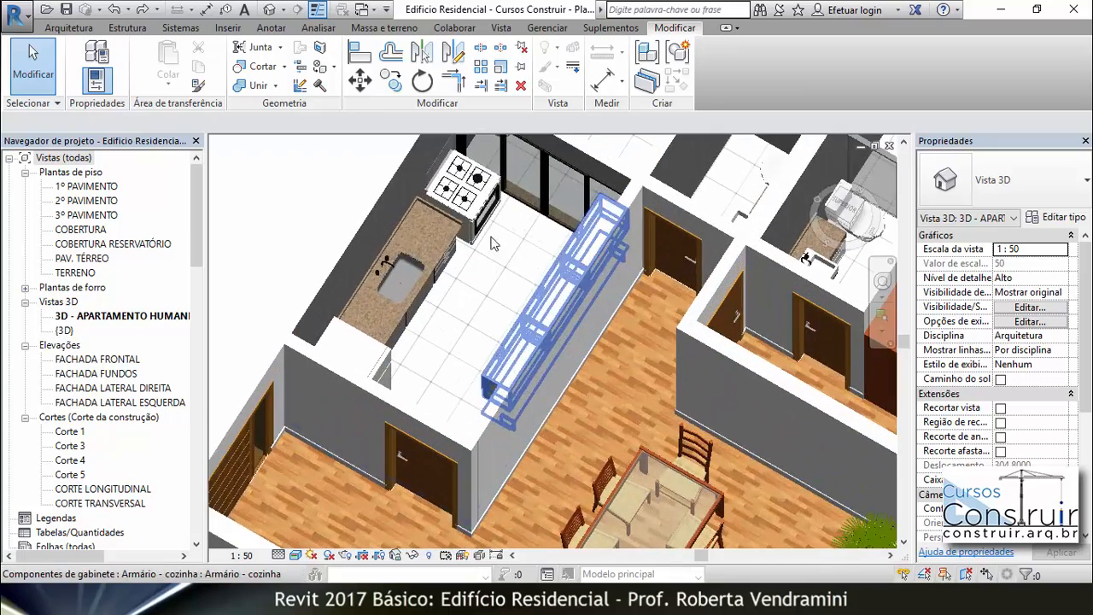
Switch to the Cozinhas_RVT 2017 kitchen library project and examine its range of cabinets and appliances
scroll(452, 305, down, 2)
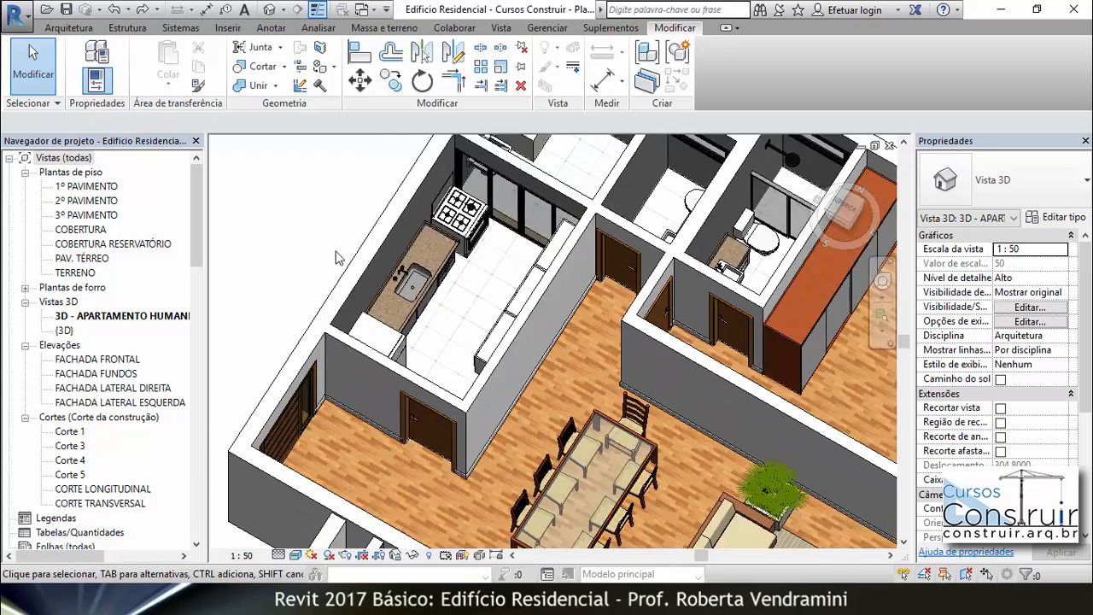
key(ctrl+Tab)
key(ctrl+Tab)
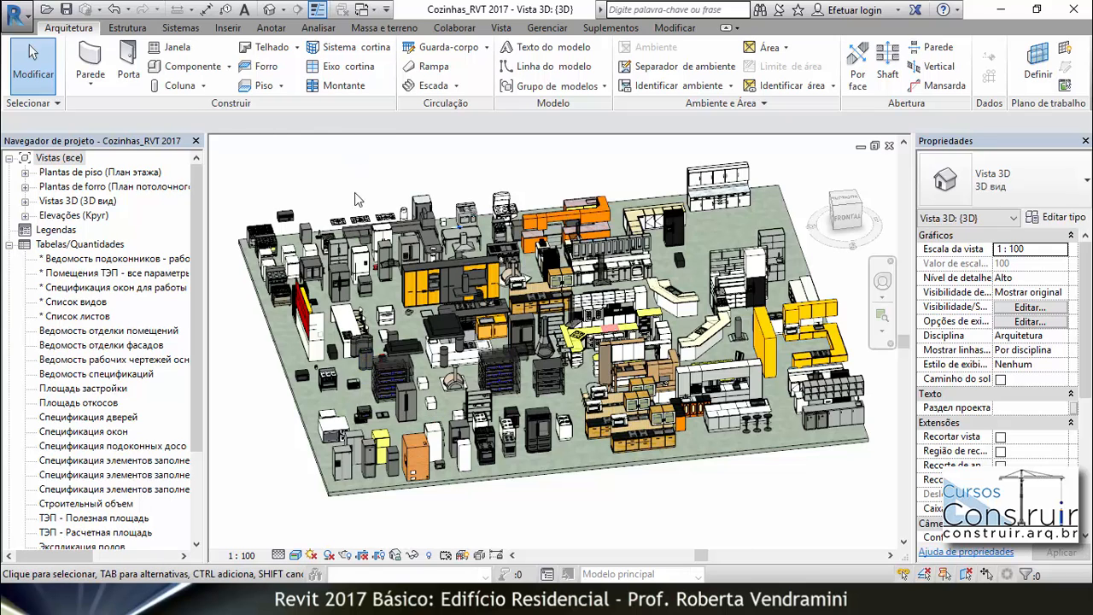
click(373, 457)
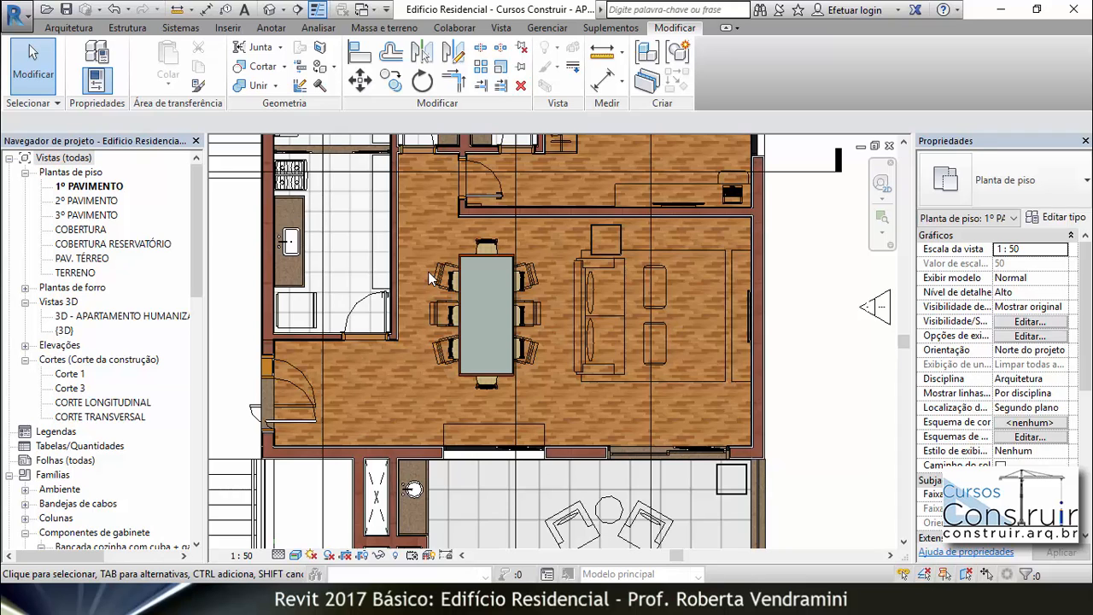
Examine the furnished apartment's 3D view, including the terrace armchairs, the living room and the buffet beside the dining table
key(ctrl+Tab)
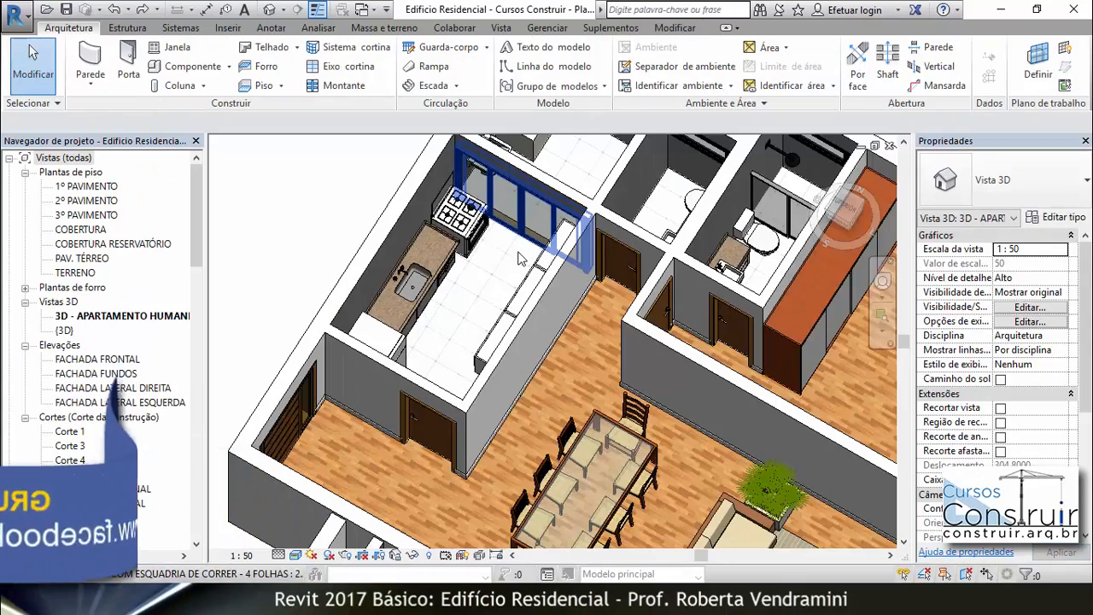
scroll(409, 257, down, 5)
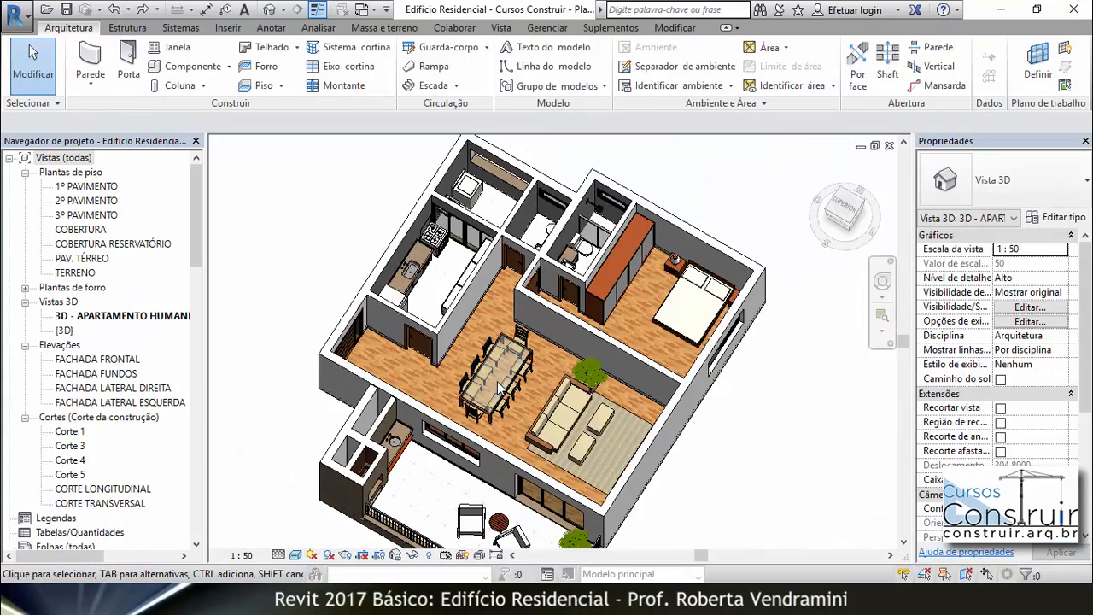
scroll(644, 299, down, 1)
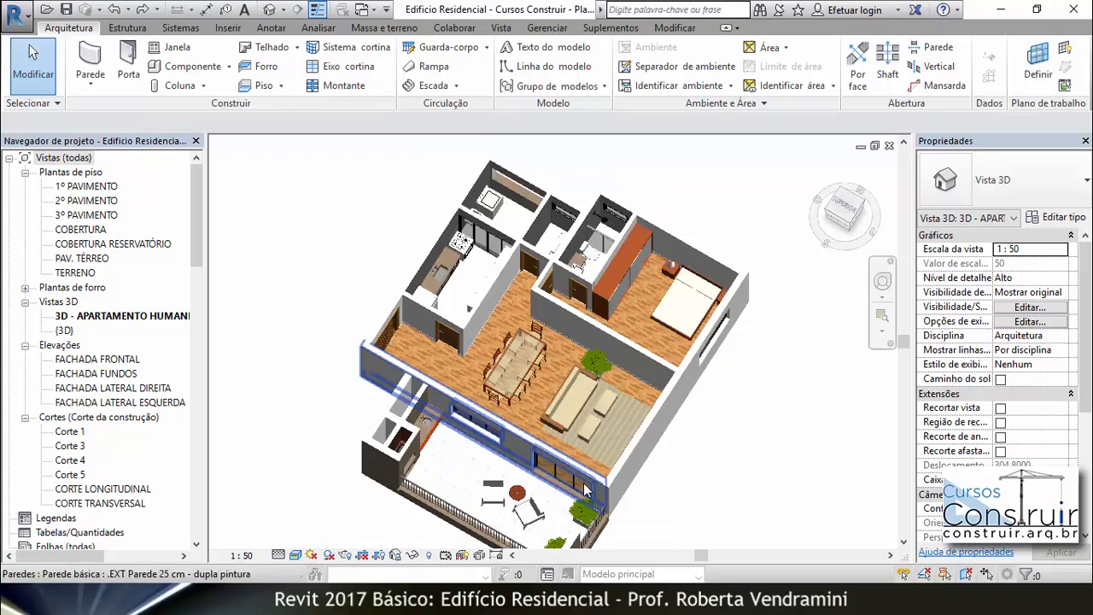
shift+middle_drag(585, 490, 561, 437)
scroll(526, 460, up, 5)
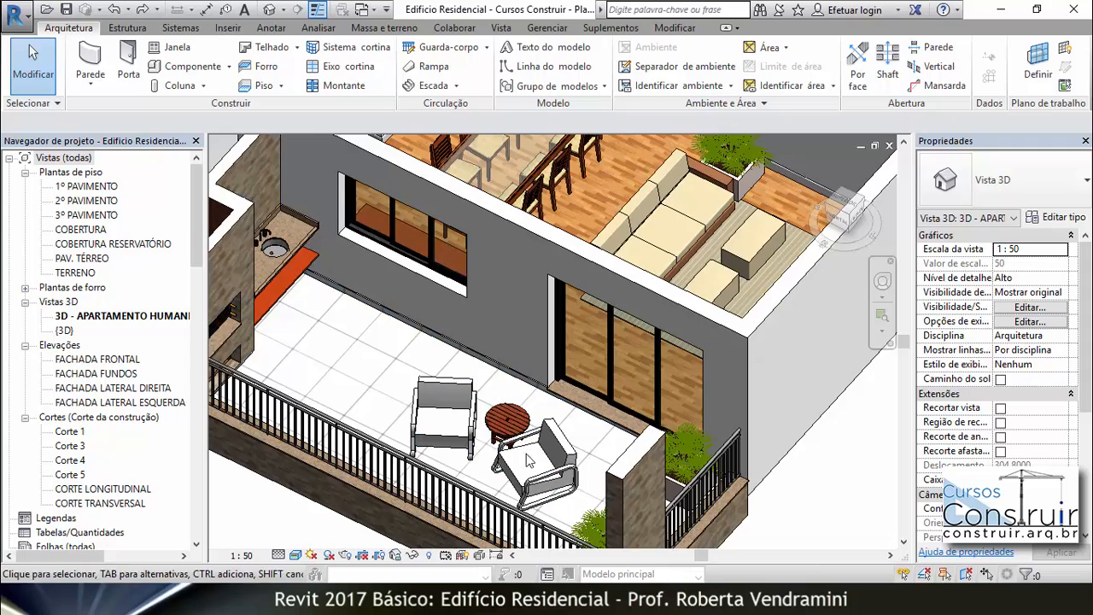
scroll(555, 444, down, 5)
scroll(559, 301, up, 4)
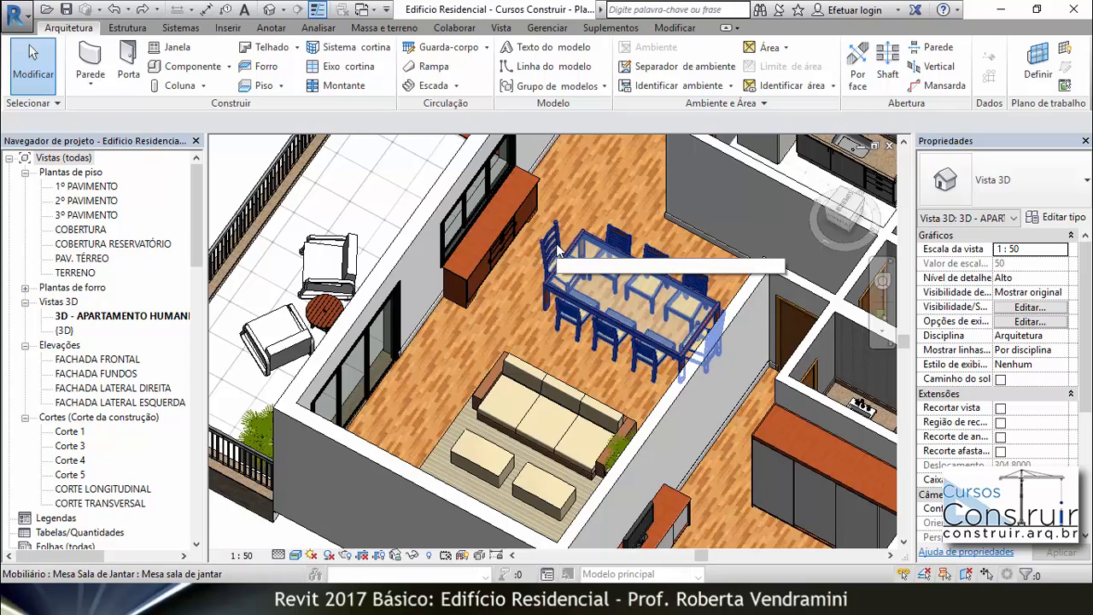
scroll(559, 252, up, 2)
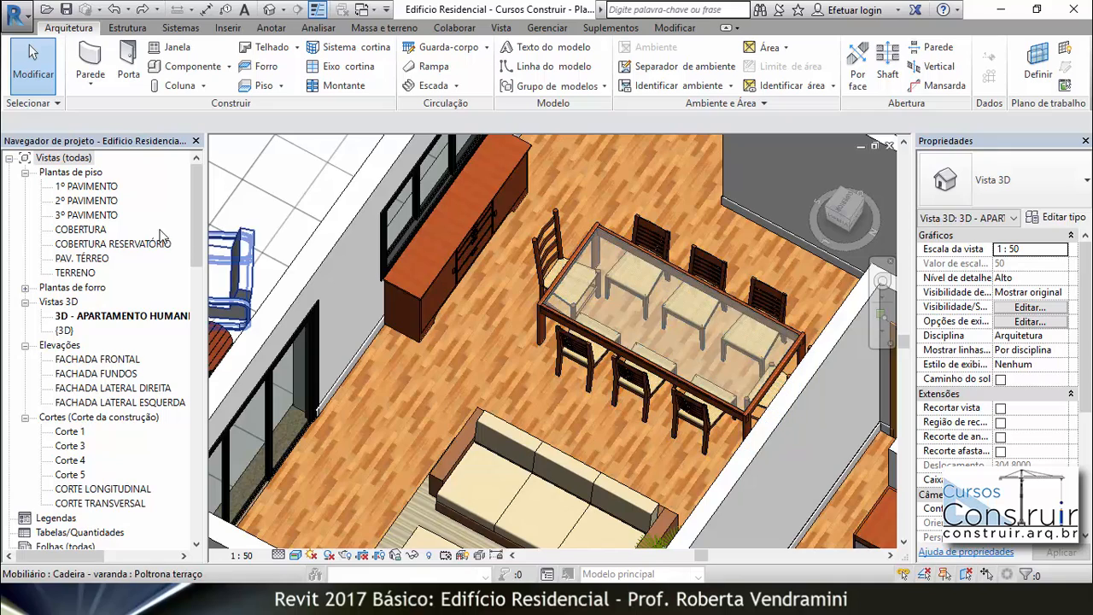
In the reference project's 1º PAVIMENTO plan, set the Largura of the dining room's Buffet Madeira type to 0,3000
double_click(94, 187)
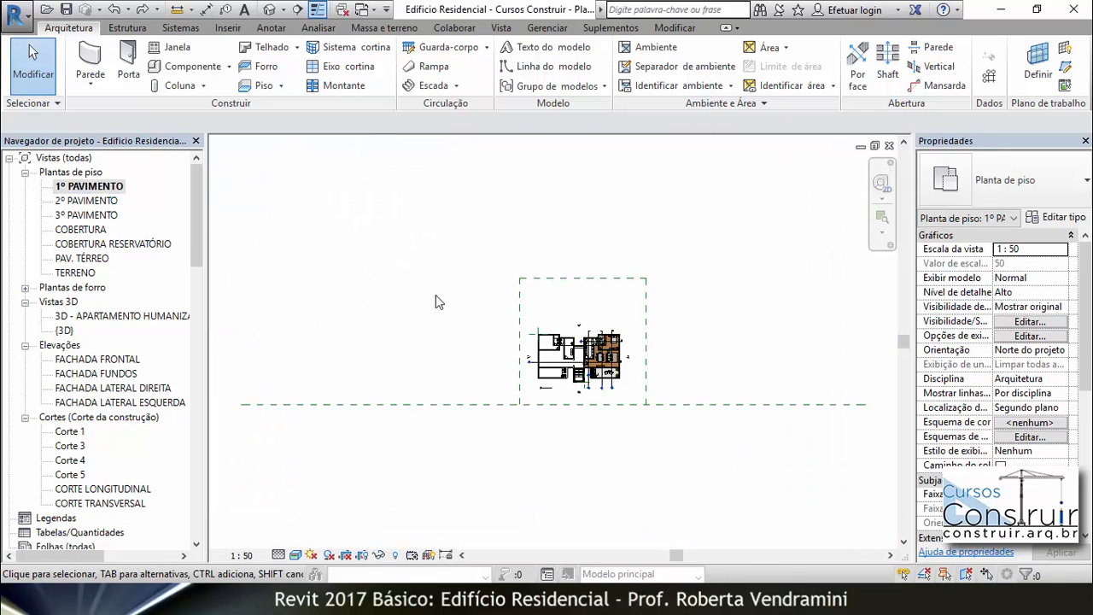
scroll(489, 339, up, 6)
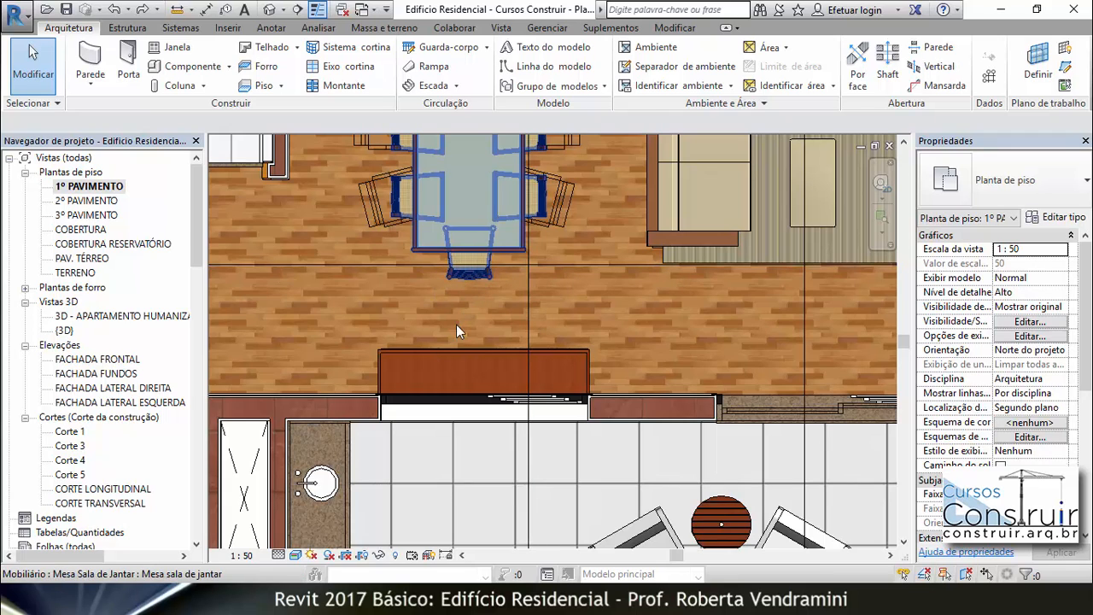
click(430, 349)
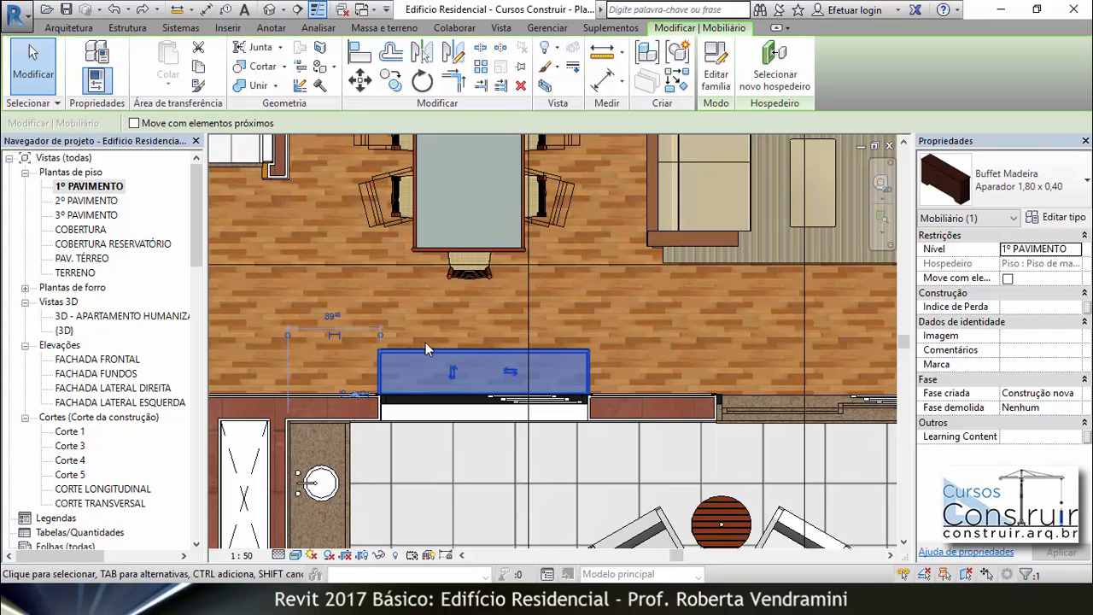
click(1055, 217)
double_click(241, 287)
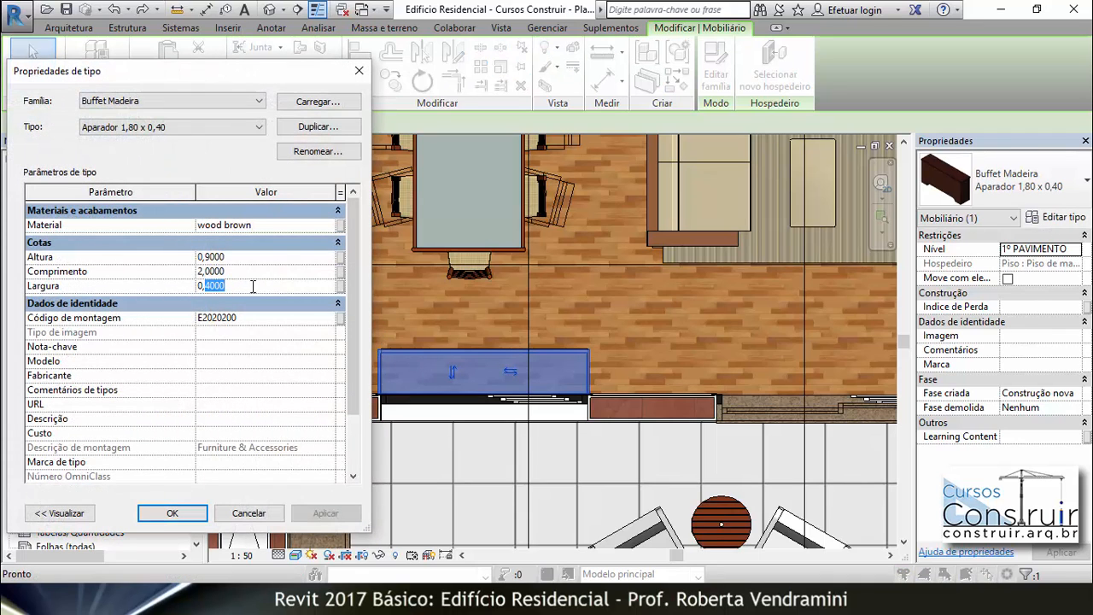
text(3)
click(326, 516)
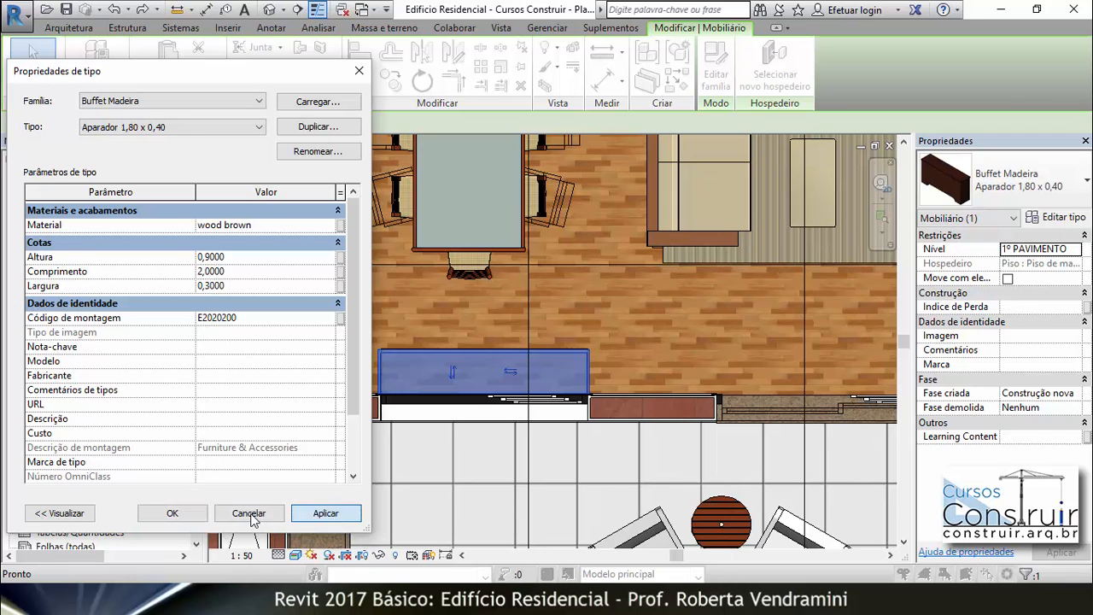
click(172, 513)
click(654, 376)
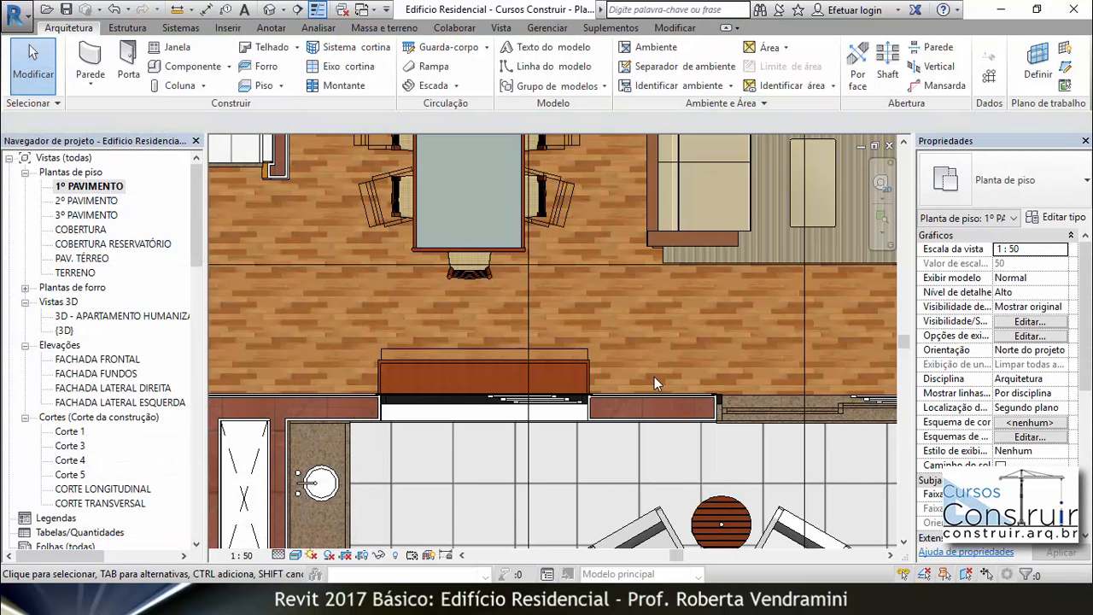
Inspect the spacing around the buffet and dining table, and compare with the eight-seat rectangular table clearances and legend in the ergonomics PDF in Acrobat Reader
scroll(618, 397, up, 4)
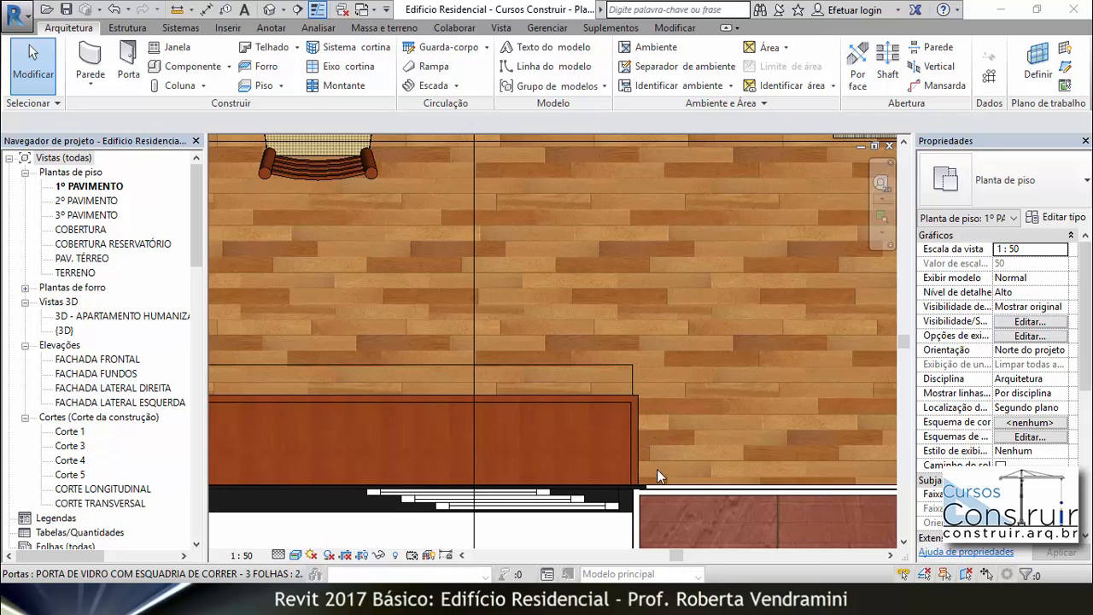
scroll(656, 469, down, 3)
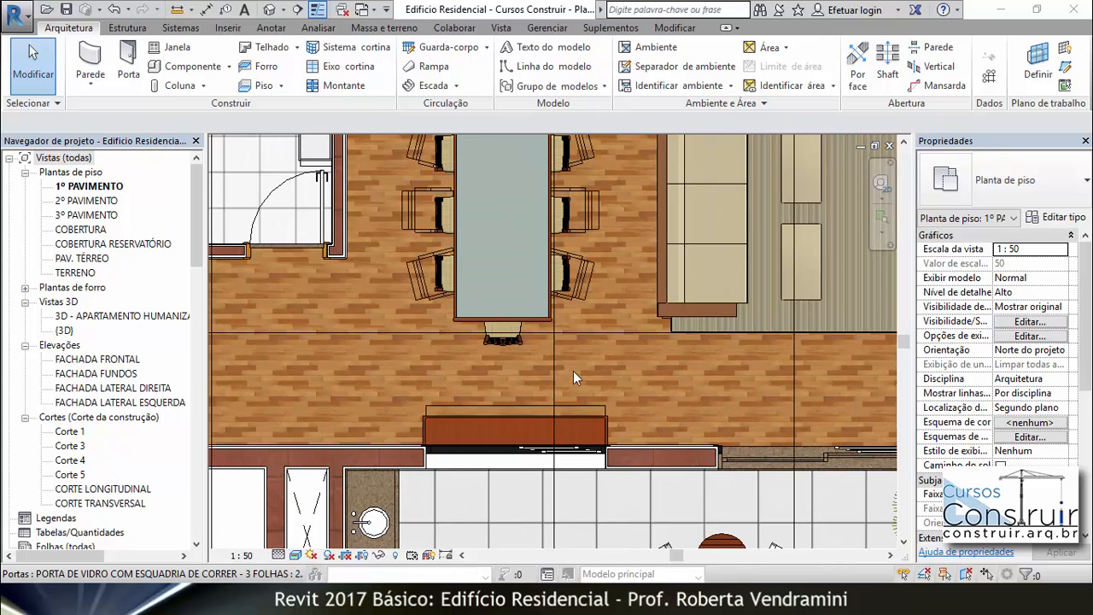
scroll(537, 414, down, 3)
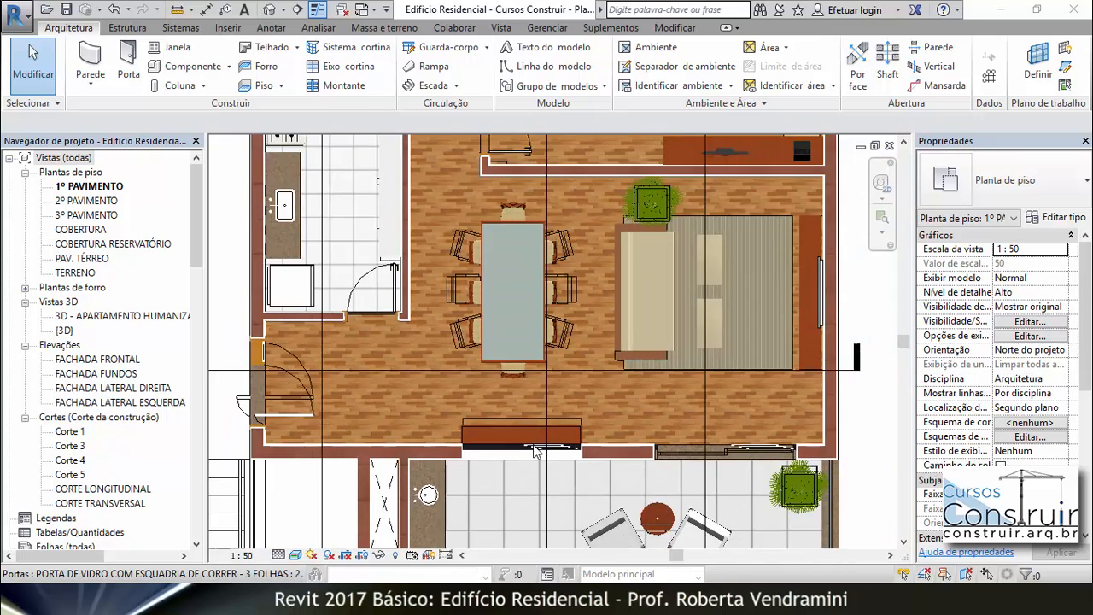
scroll(531, 273, up, 5)
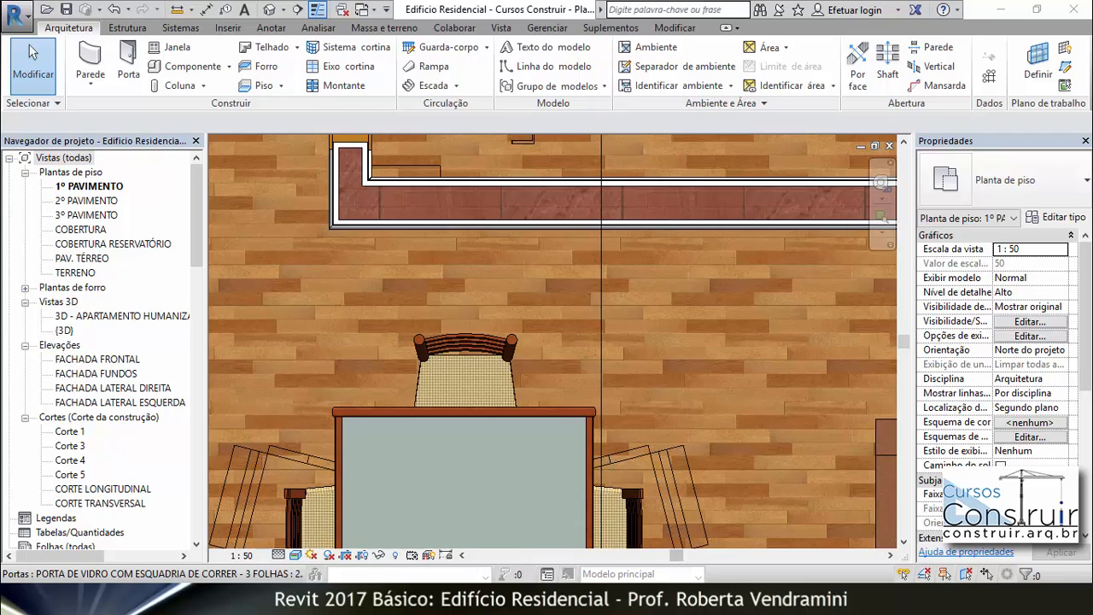
key(alt+Tab)
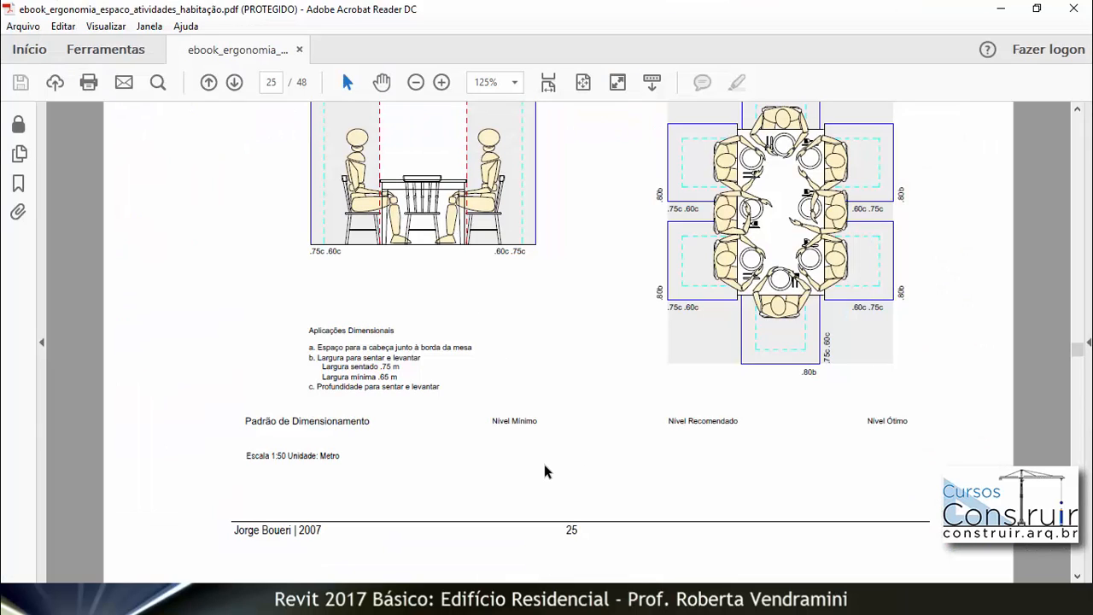
scroll(802, 393, up, 3)
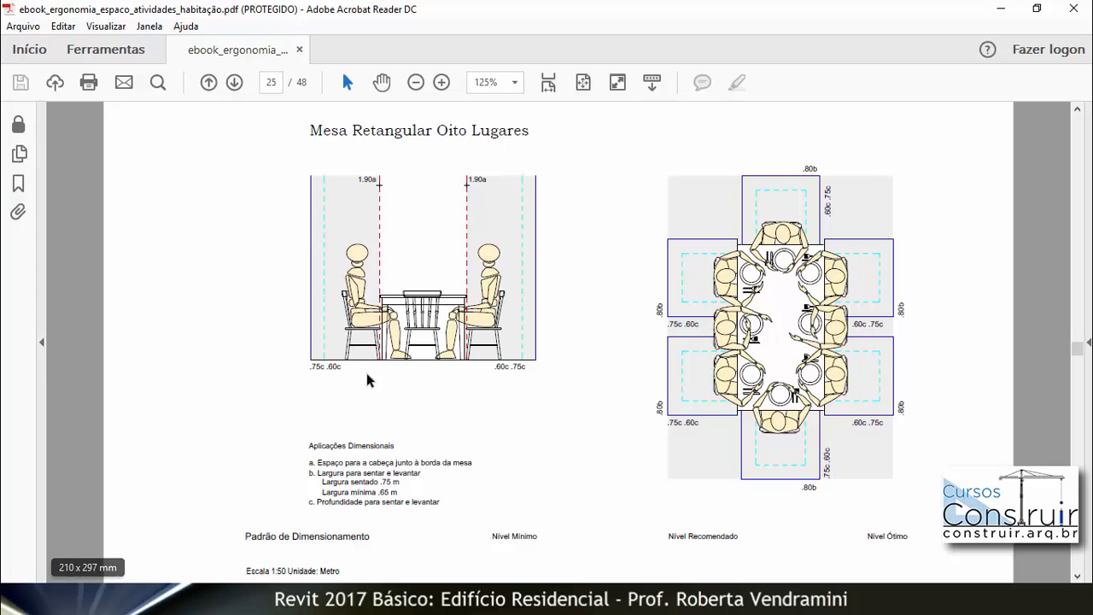
click(515, 83)
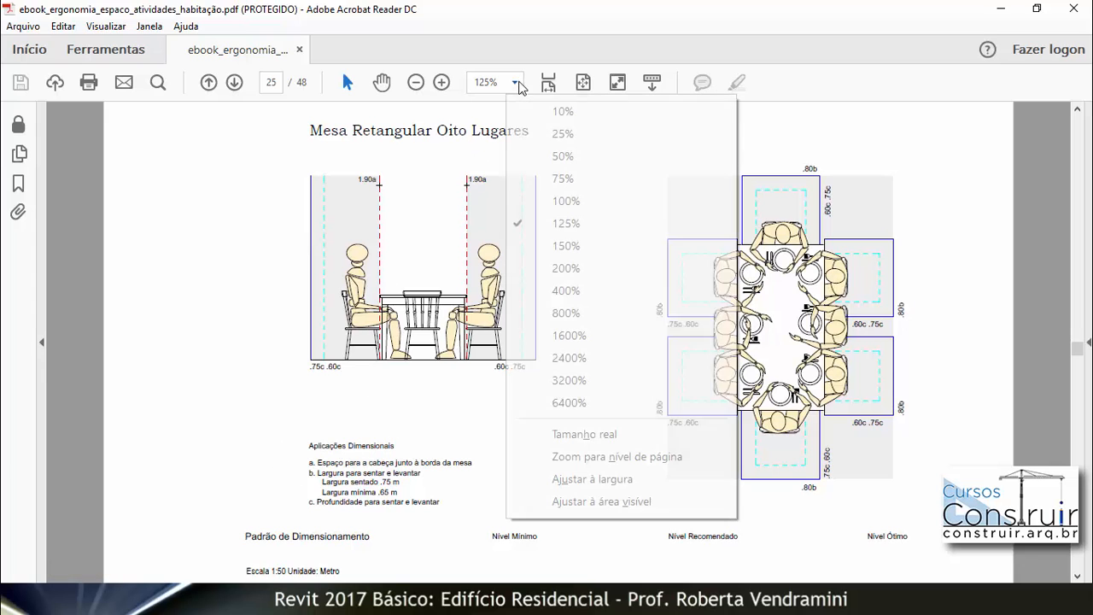
click(532, 248)
scroll(470, 251, down, 3)
scroll(466, 250, down, 1)
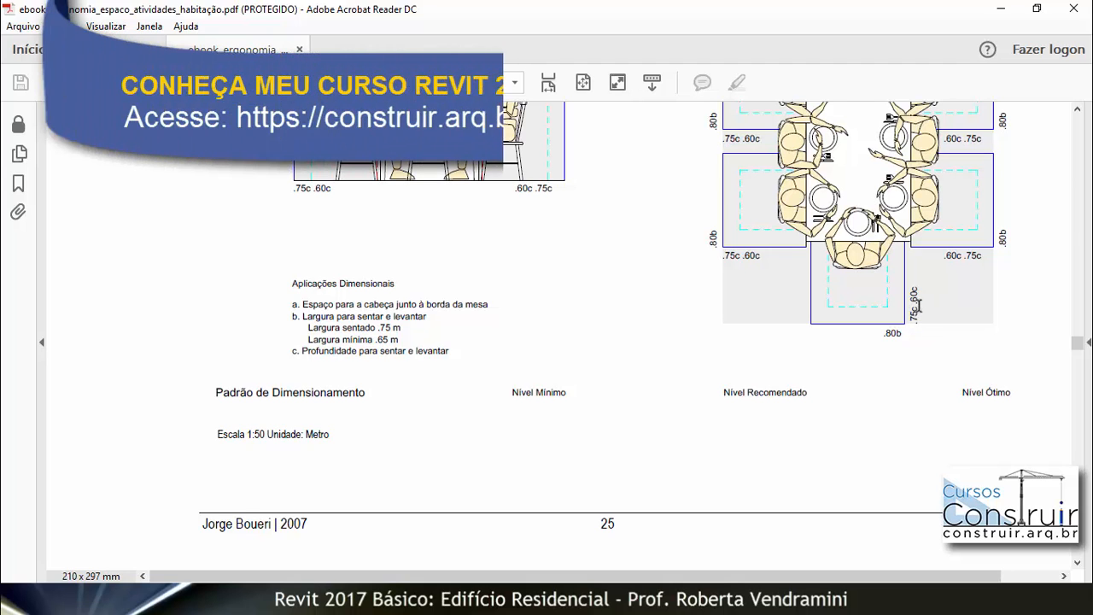
scroll(793, 310, up, 10)
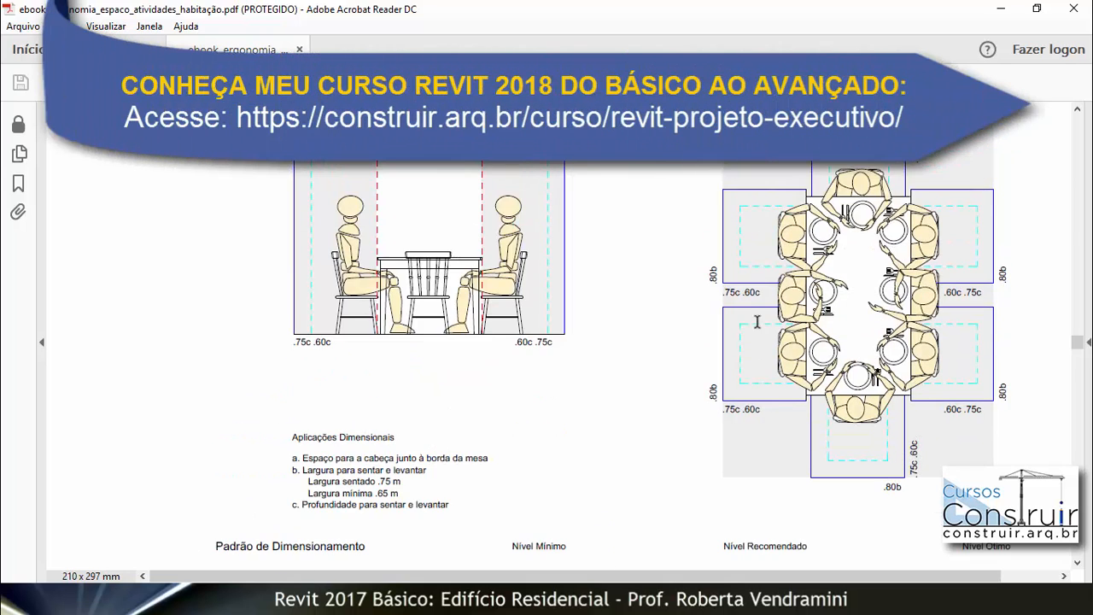
scroll(758, 327, up, 10)
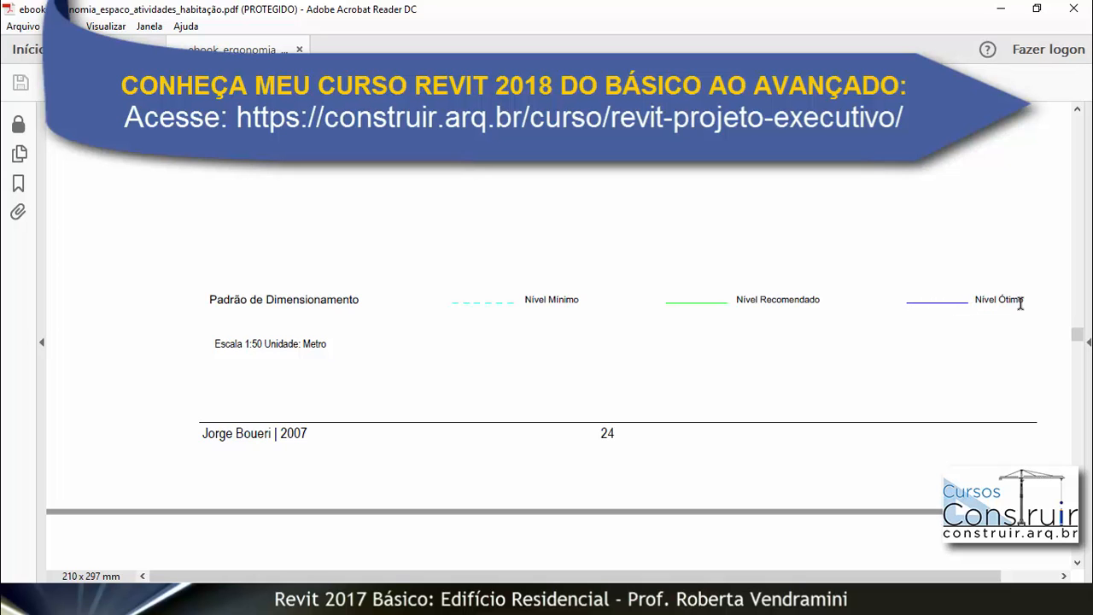
scroll(720, 261, down, 12)
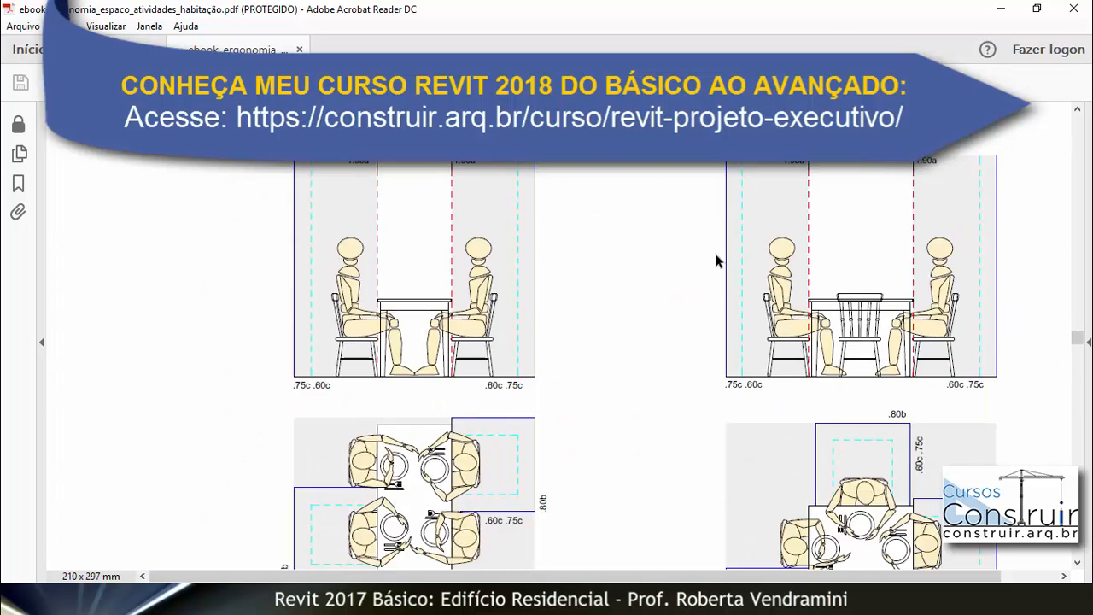
scroll(715, 262, down, 3)
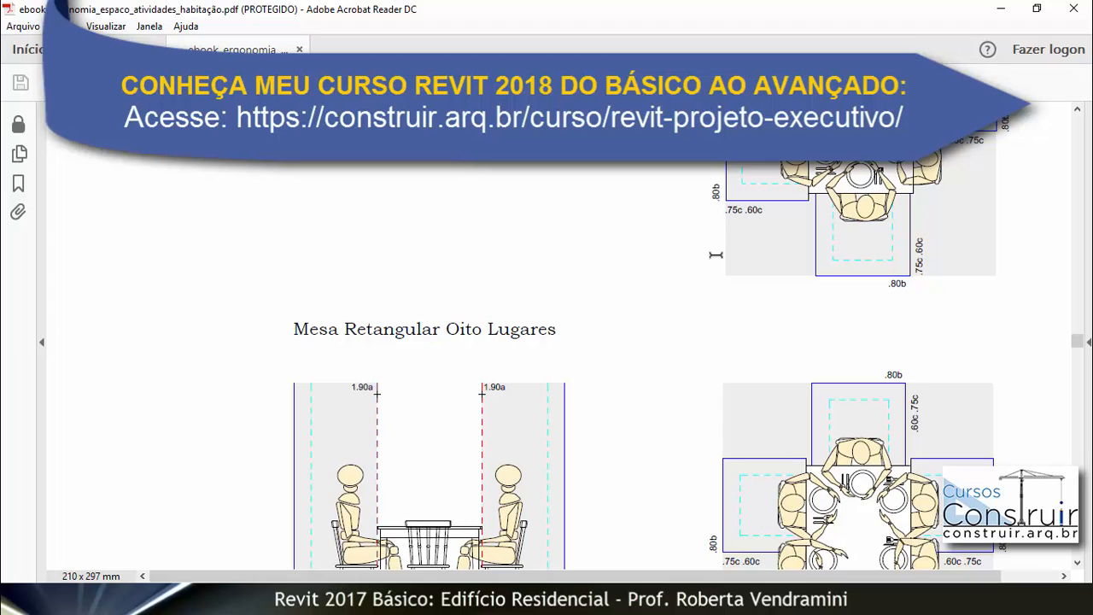
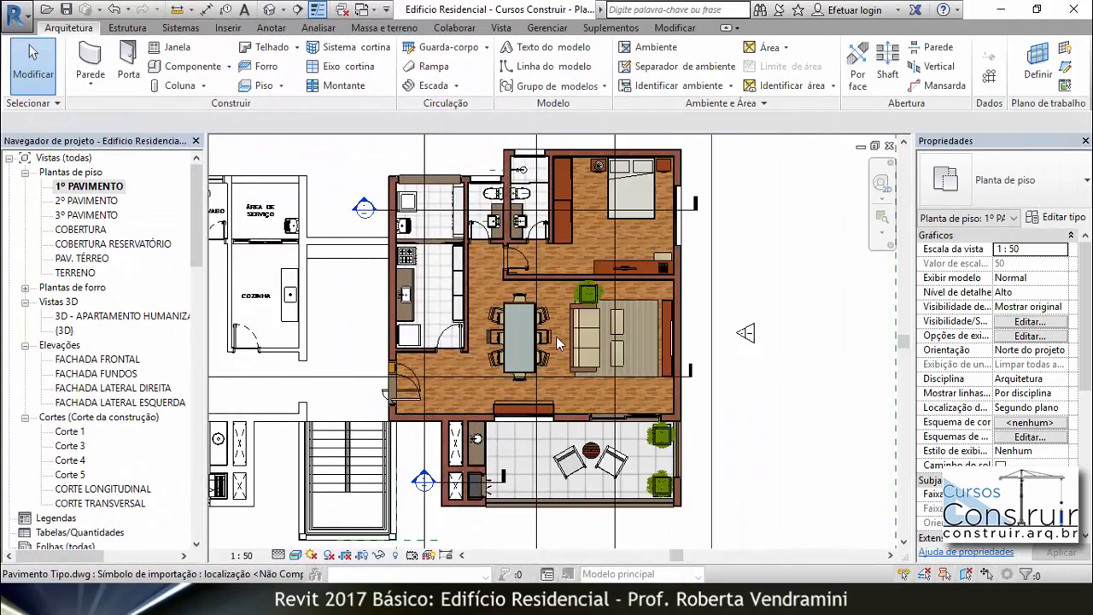
In Revit's 1º PAVIMENTO plan, place an Abajur table lamp component on the empty nightstand beside the bedroom window
scroll(556, 336, down, 2)
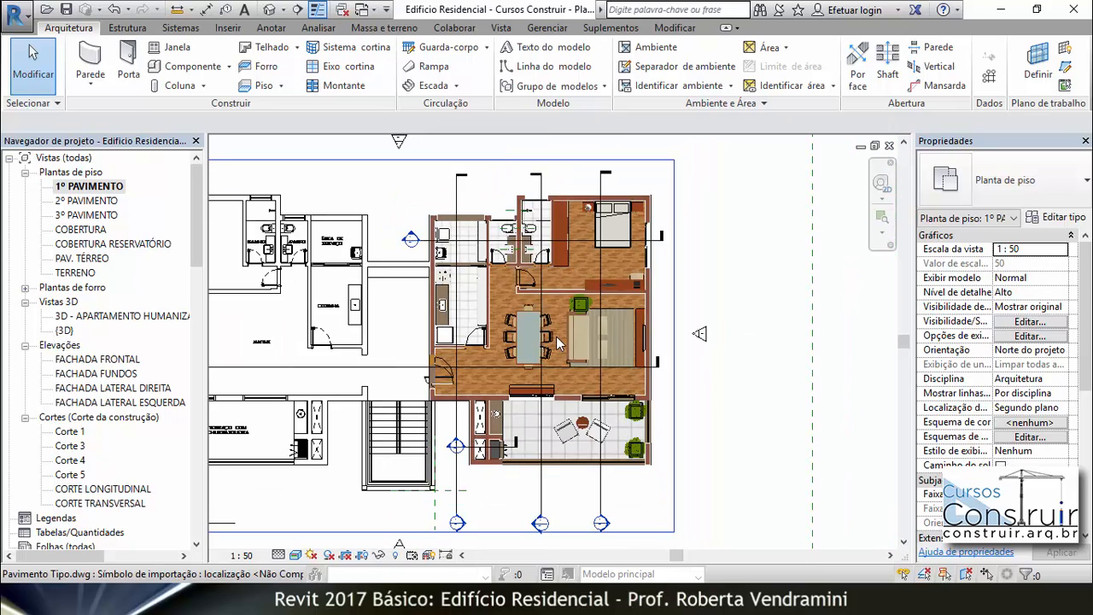
scroll(643, 277, up, 5)
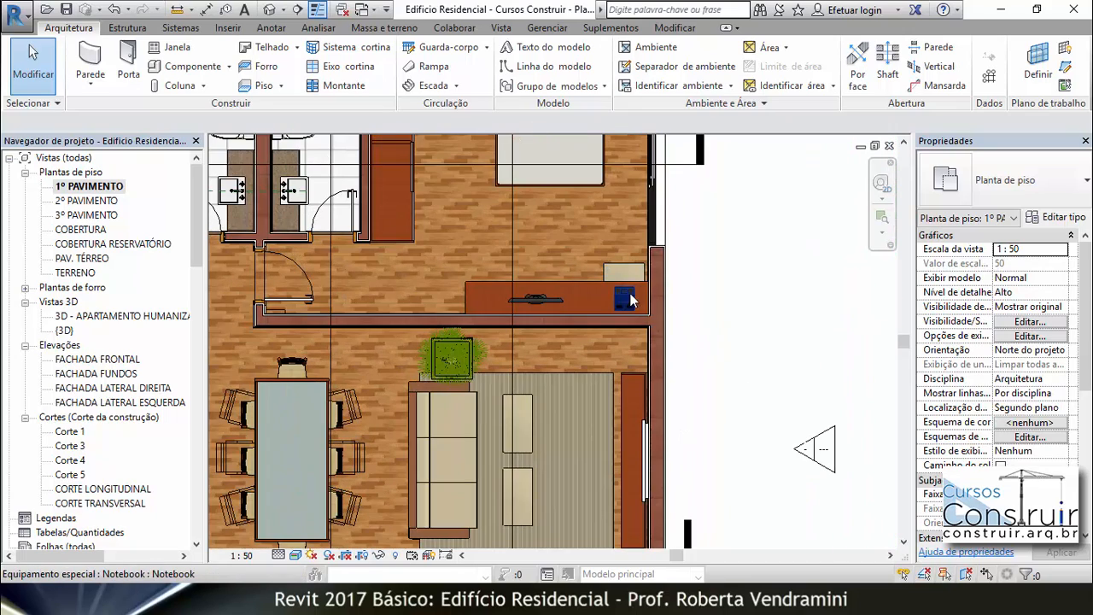
scroll(607, 329, down, 2)
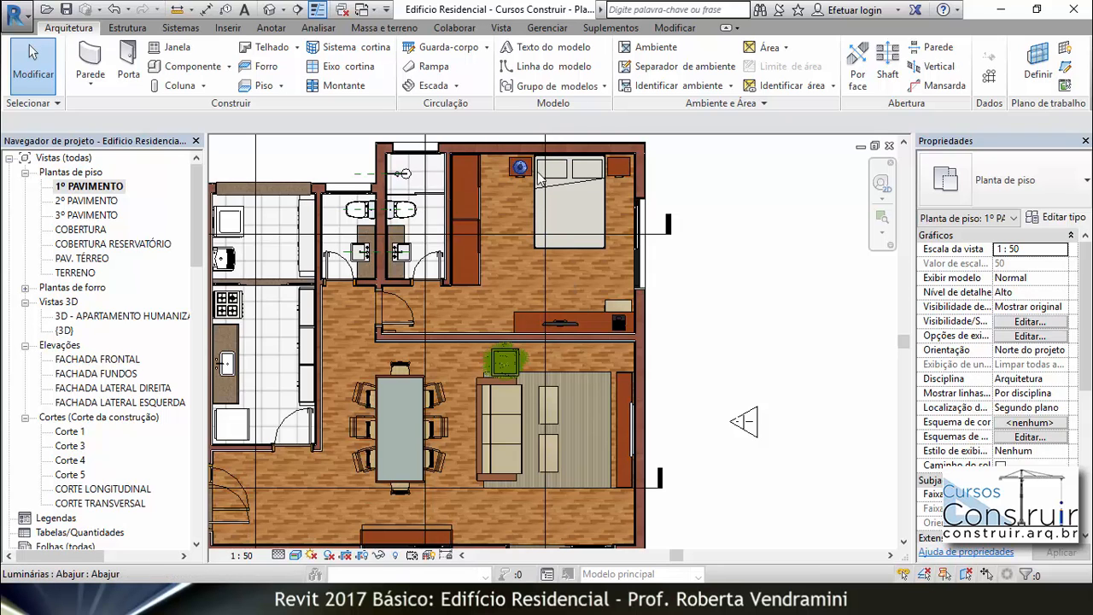
scroll(569, 254, down, 1)
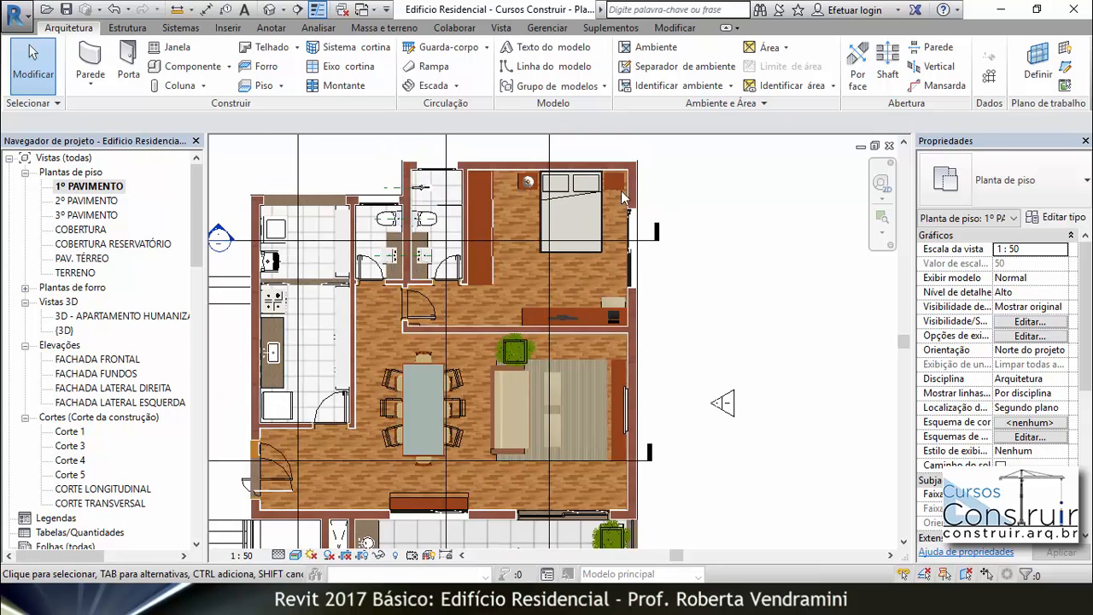
scroll(621, 191, up, 3)
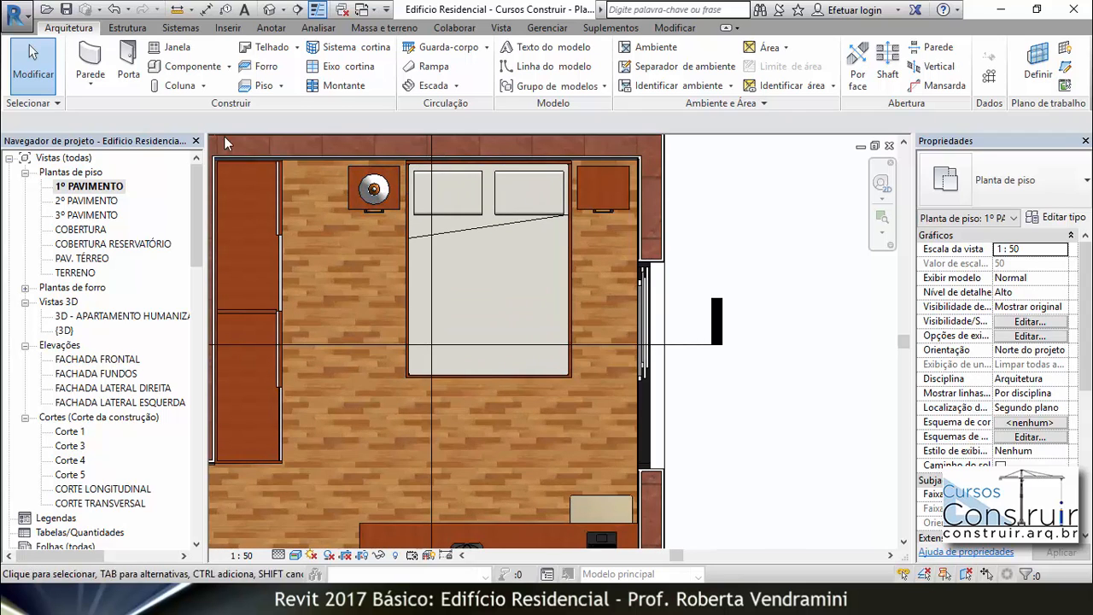
click(187, 66)
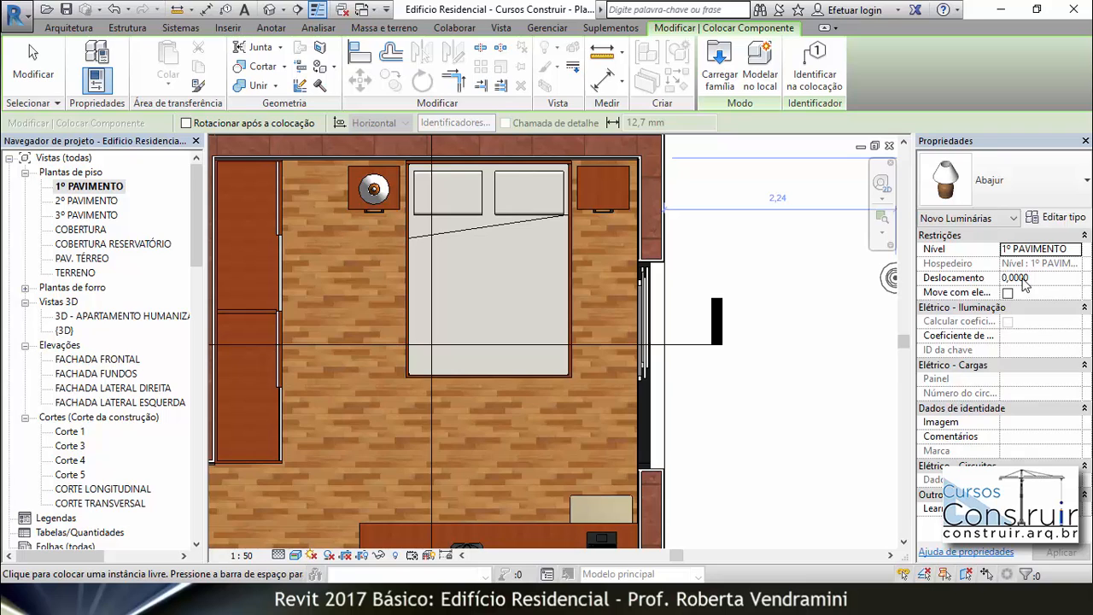
click(603, 184)
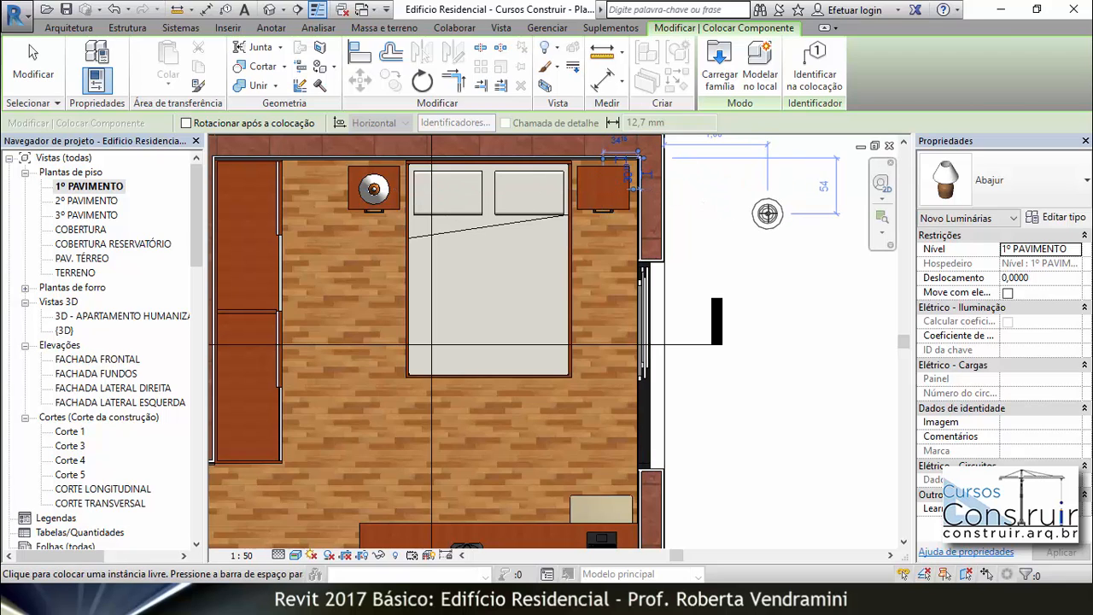
Finish placing lamps, check the bedside lamps and nightstands in section Corte 4, and return to the 1º PAVIMENTO plan
key(Escape)
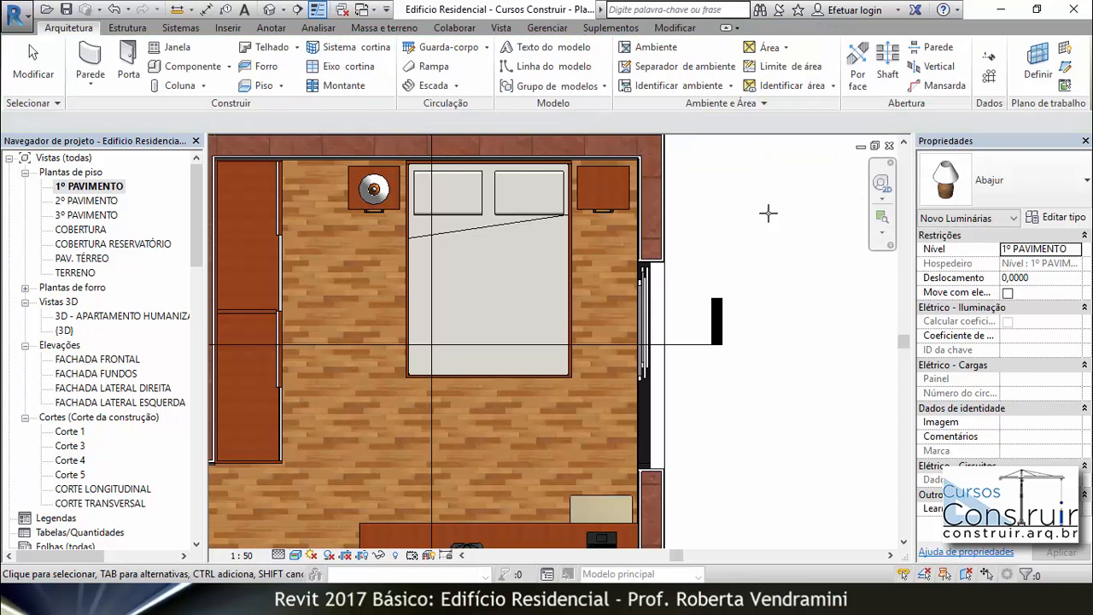
key(Escape)
scroll(794, 323, down, 2)
scroll(794, 323, down, 2)
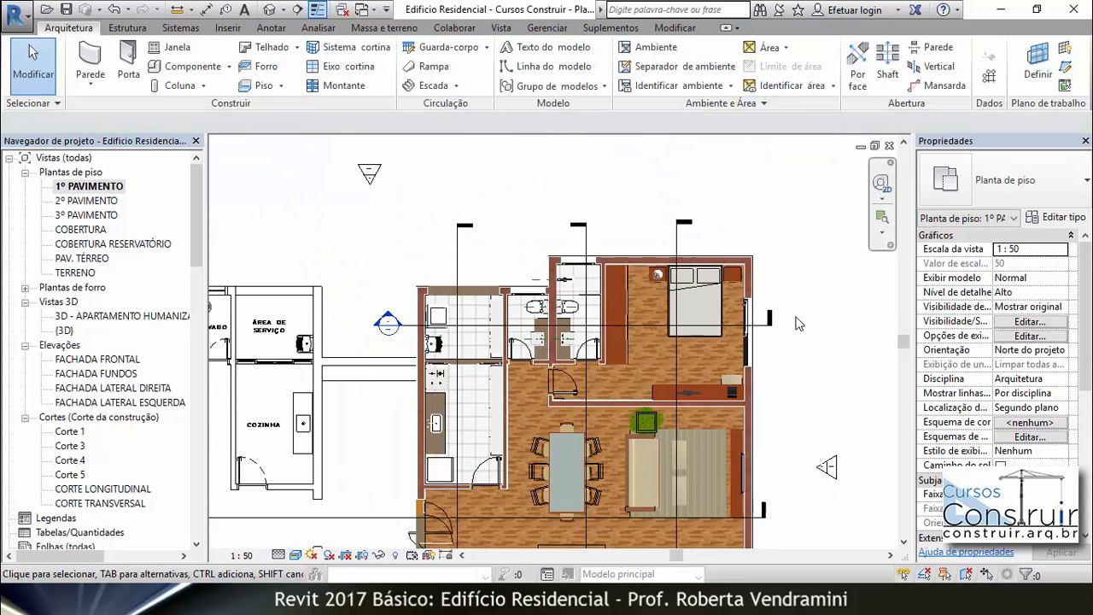
double_click(387, 323)
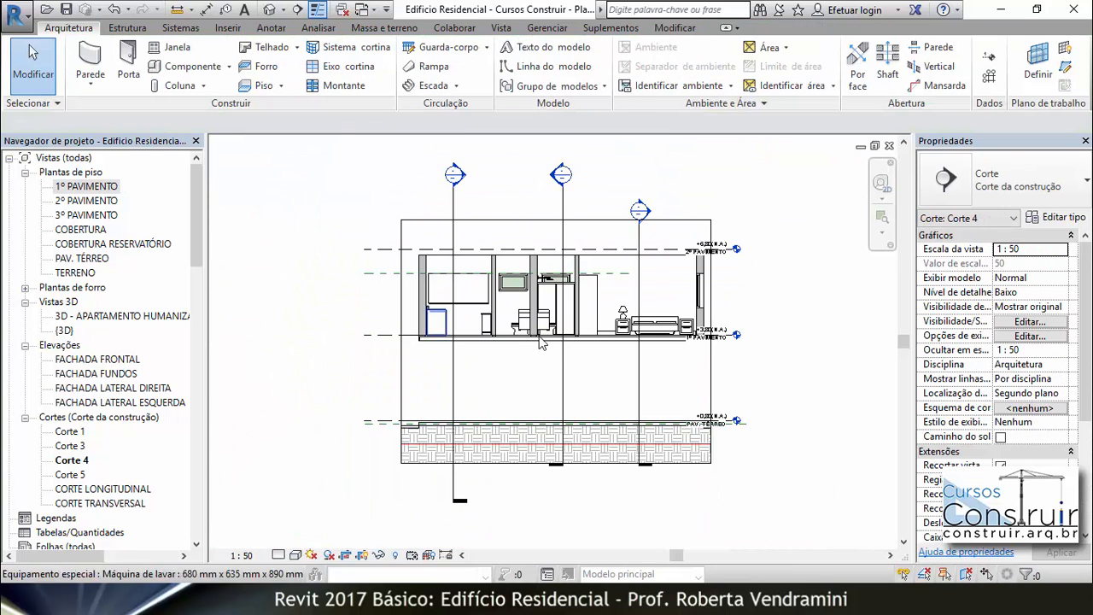
scroll(693, 309, up, 3)
scroll(693, 308, up, 1)
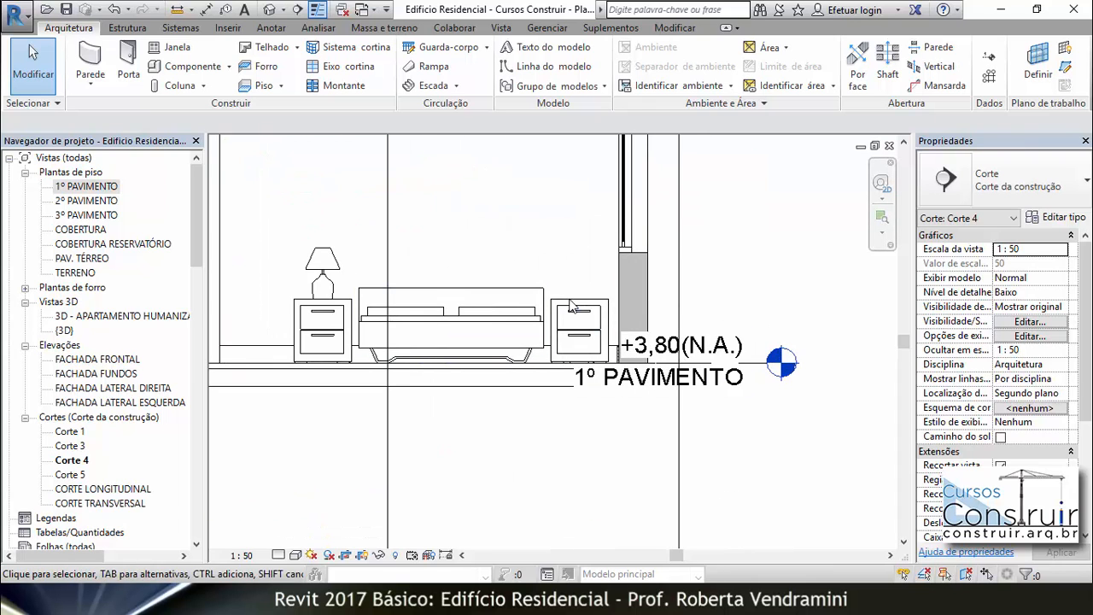
scroll(588, 340, down, 2)
double_click(86, 186)
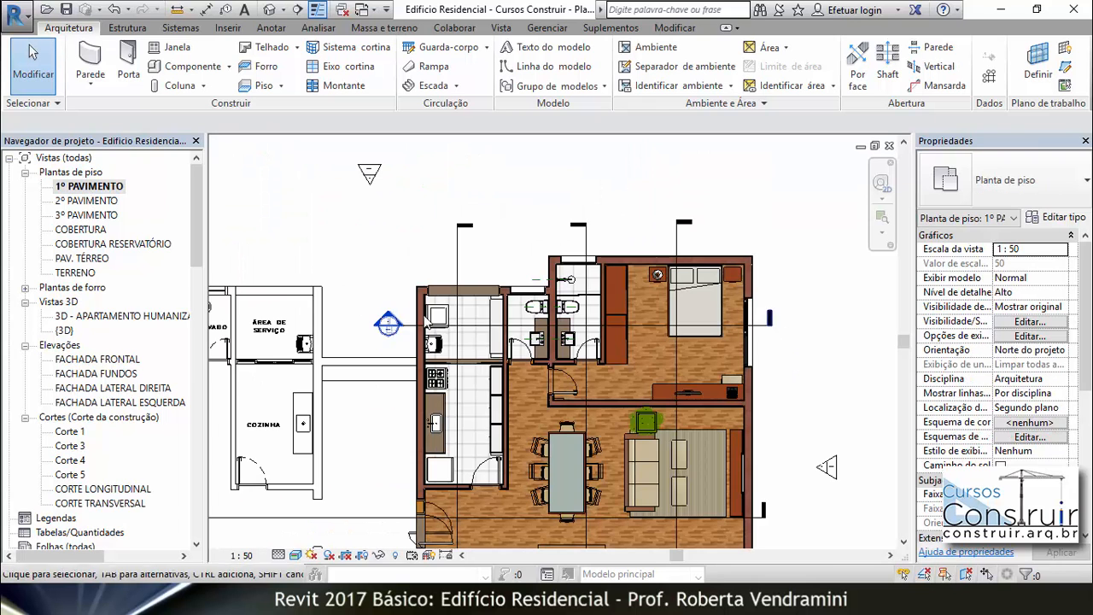
Look over the apartment on its site in the default 3D view, and return to the 1º PAVIMENTO plan
scroll(730, 283, up, 2)
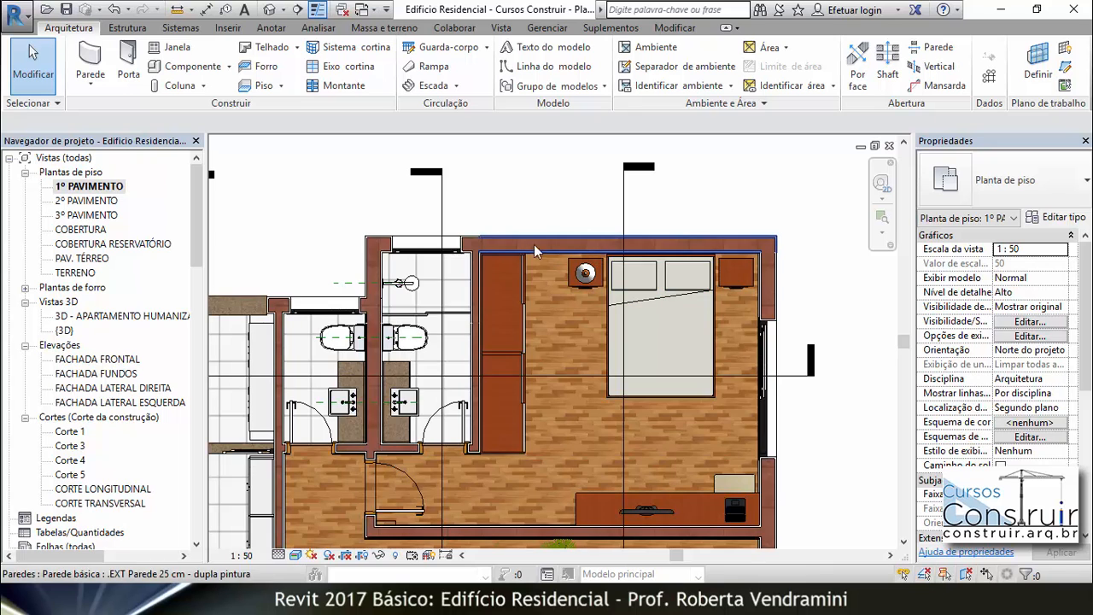
click(269, 10)
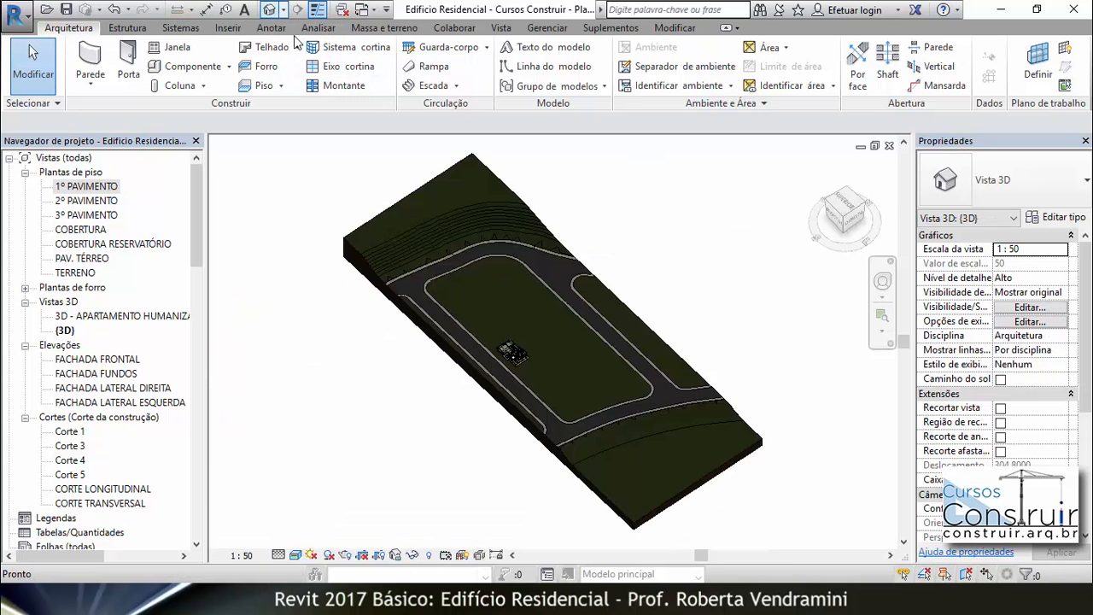
scroll(550, 395, up, 1)
scroll(517, 372, up, 2)
shift+middle_drag(517, 372, 480, 278)
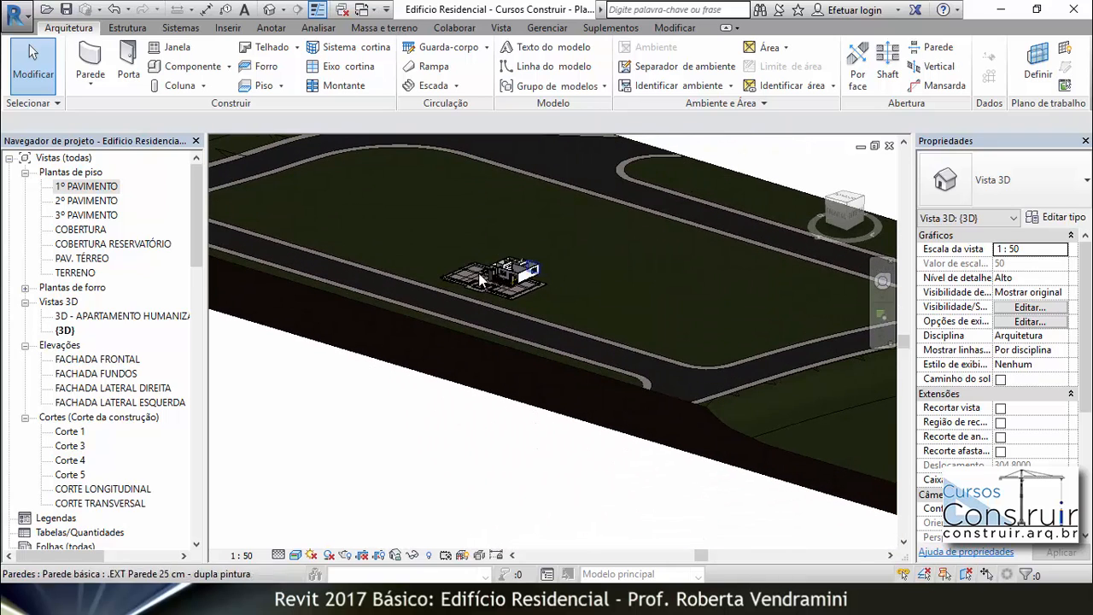
double_click(93, 191)
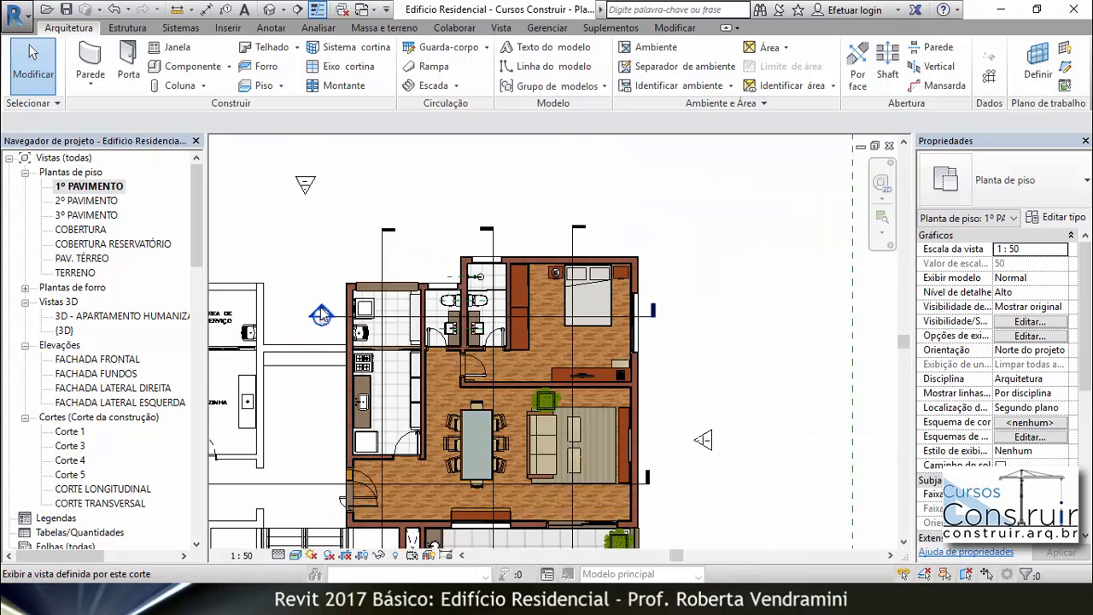
In section Corte 4, measure the height of the nightstand beside the window without keeping a dimension, and return to the 1º PAVIMENTO plan
double_click(322, 314)
scroll(484, 304, up, 8)
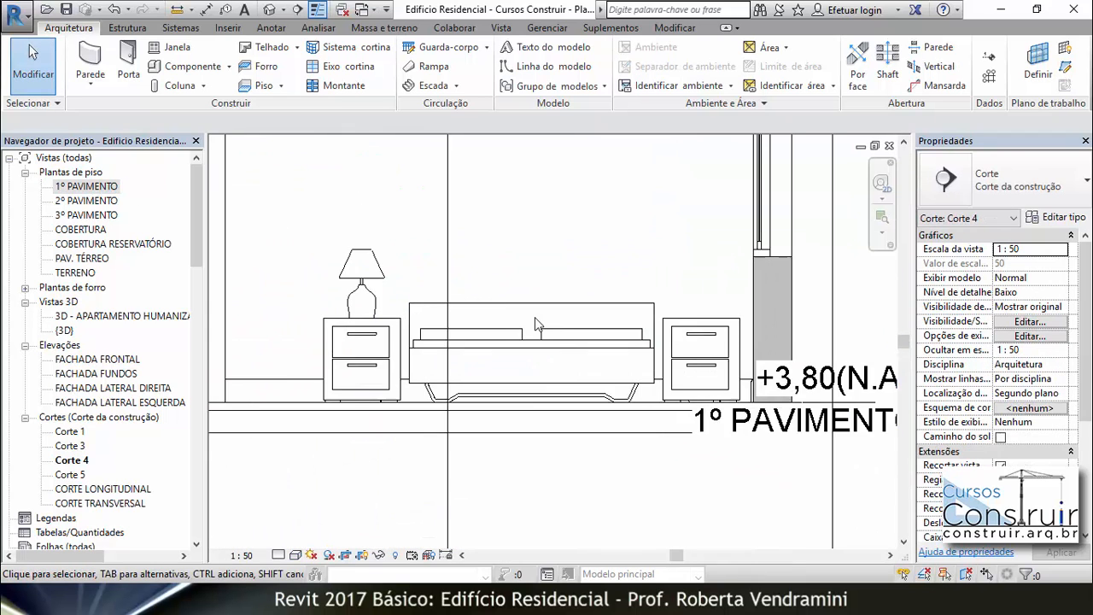
click(206, 10)
click(582, 301)
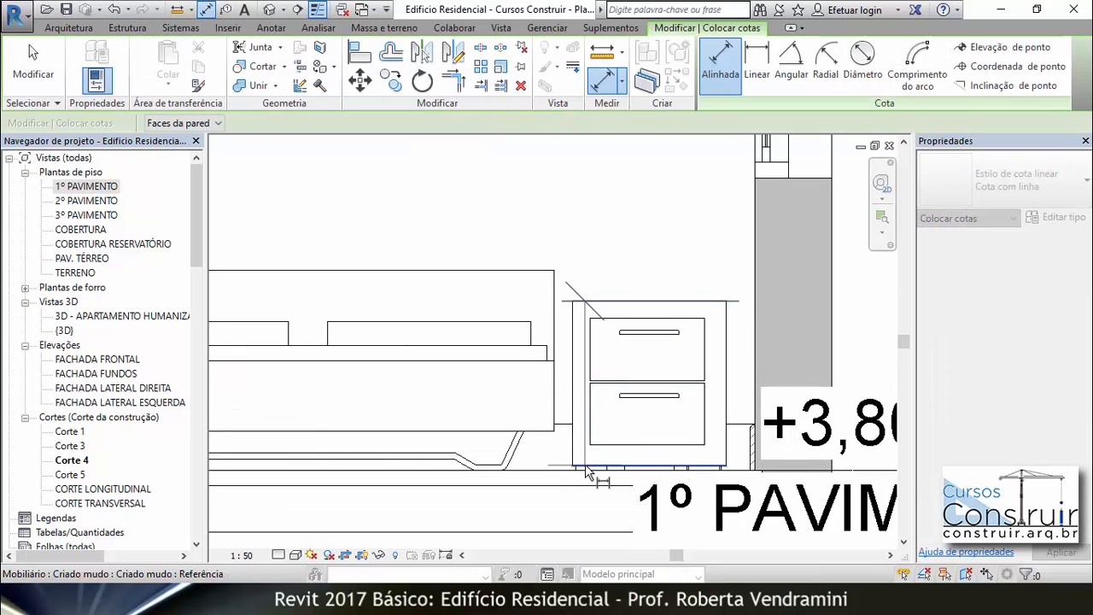
click(586, 468)
key(Escape)
key(Escape)
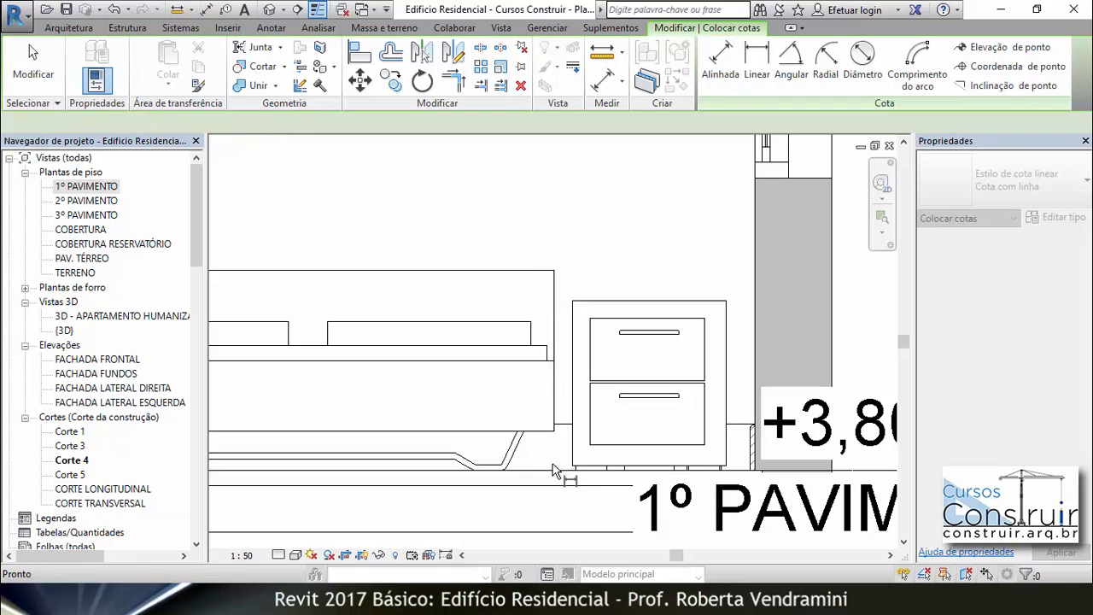
double_click(87, 186)
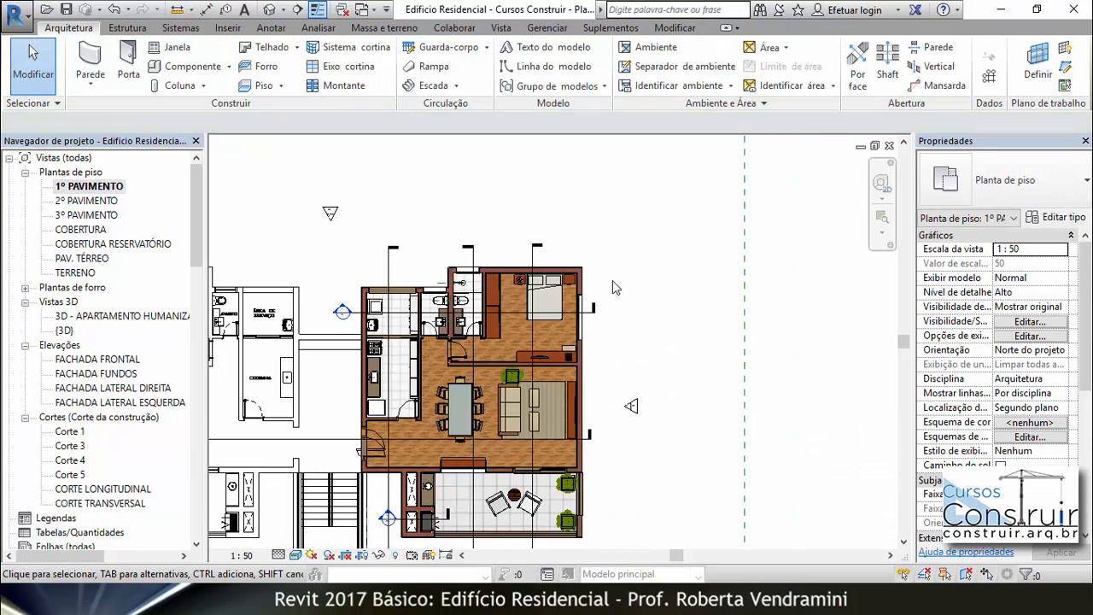
Place an Abajur lamp with Deslocamento 0,5500 centred on the nightstand between the bed and the window wall
scroll(598, 279, up, 6)
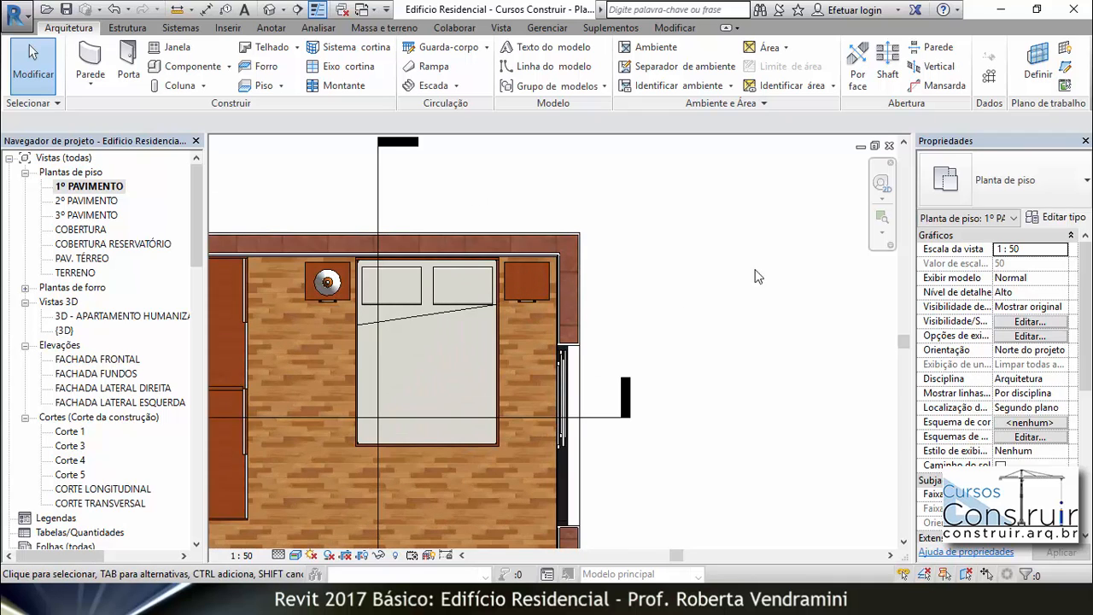
click(189, 66)
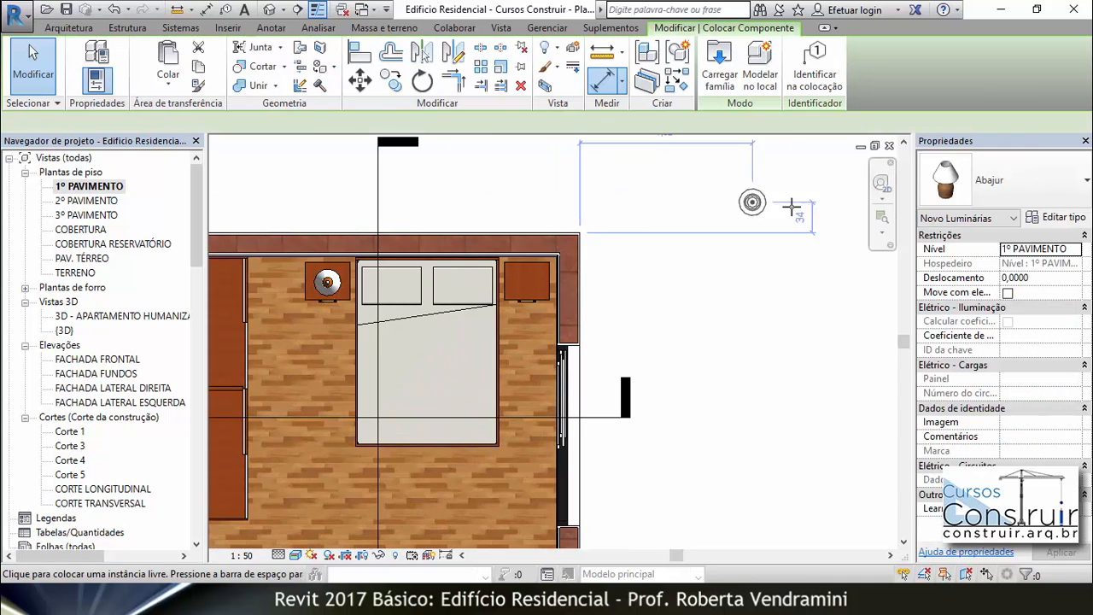
click(1034, 278)
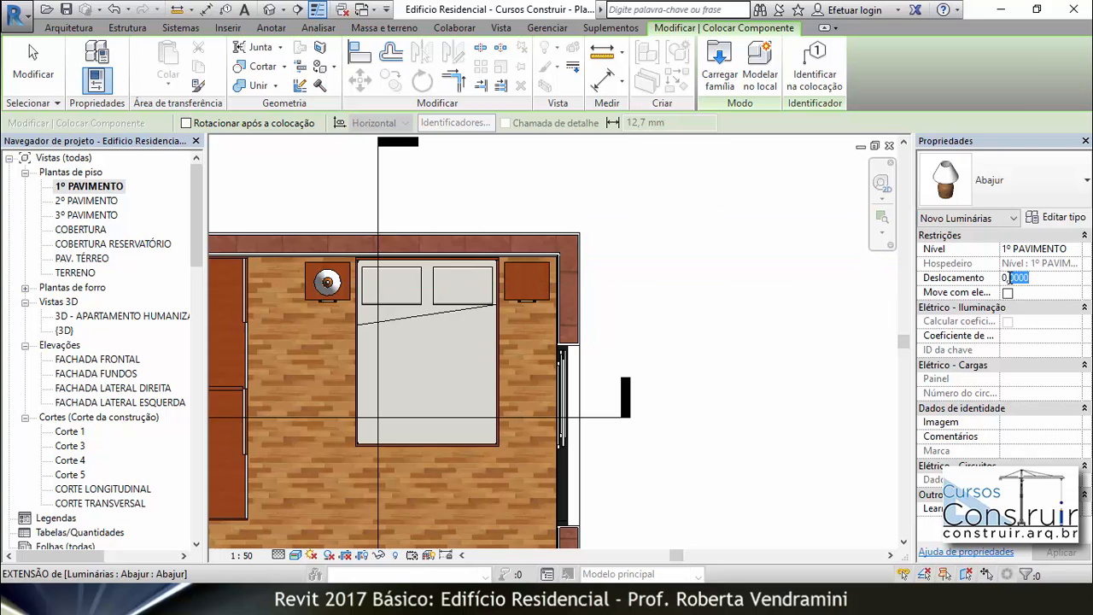
key(Return)
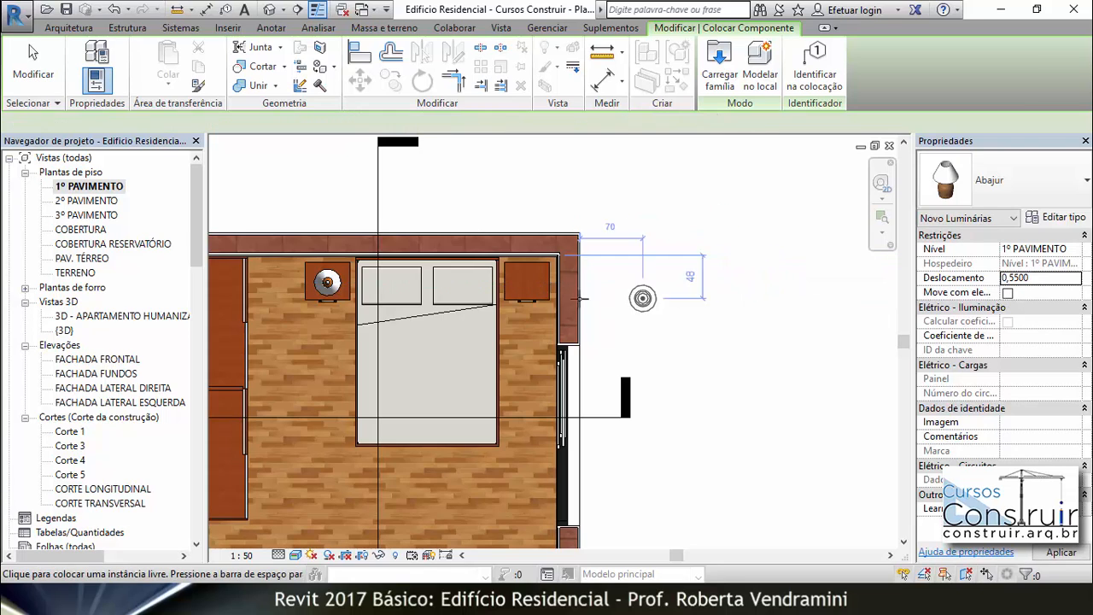
scroll(526, 282, up, 3)
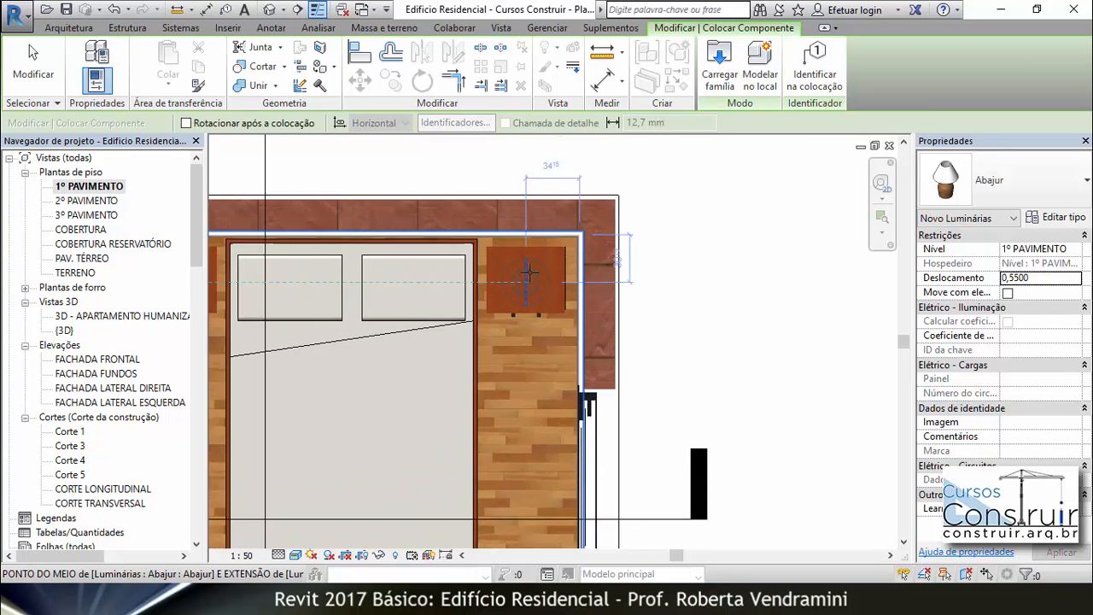
click(527, 281)
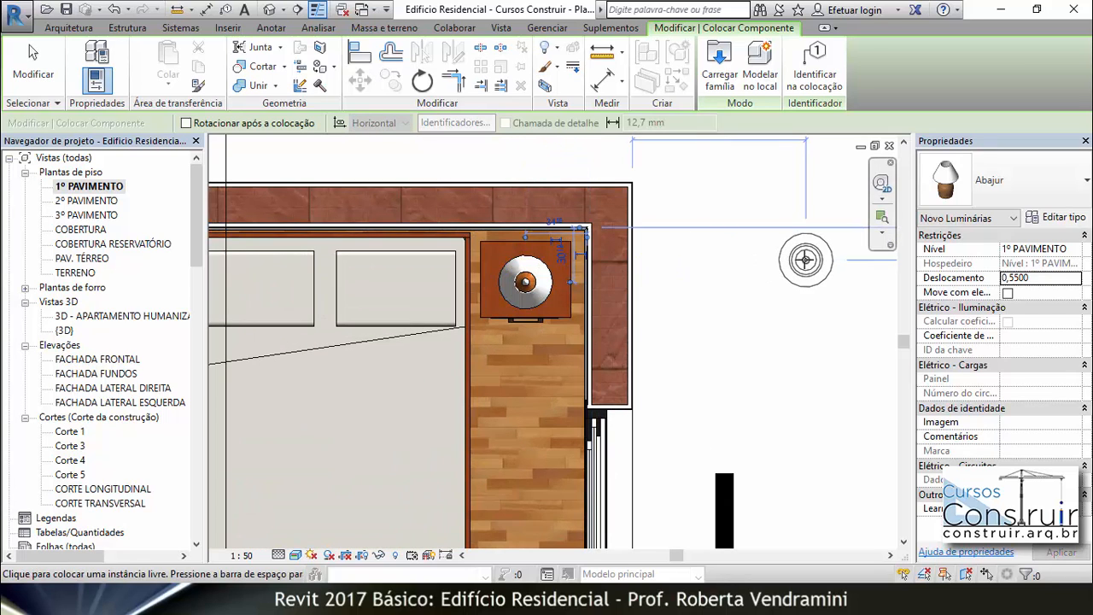
key(Escape)
key(Escape)
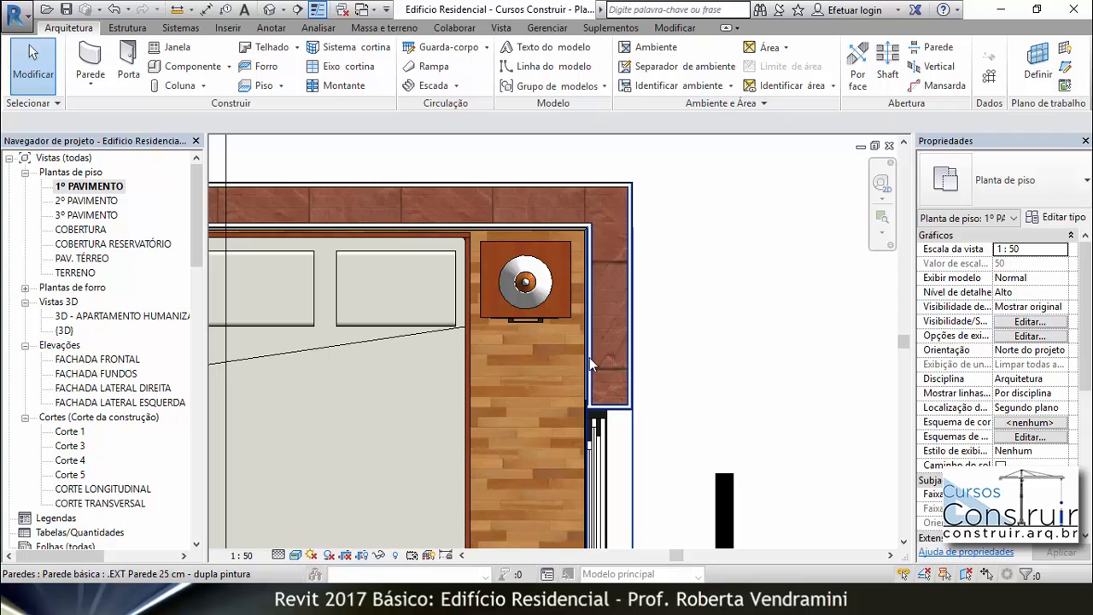
Move the window-side nightstand together with its raised lamp outside the bedroom's exterior wall
click(563, 320)
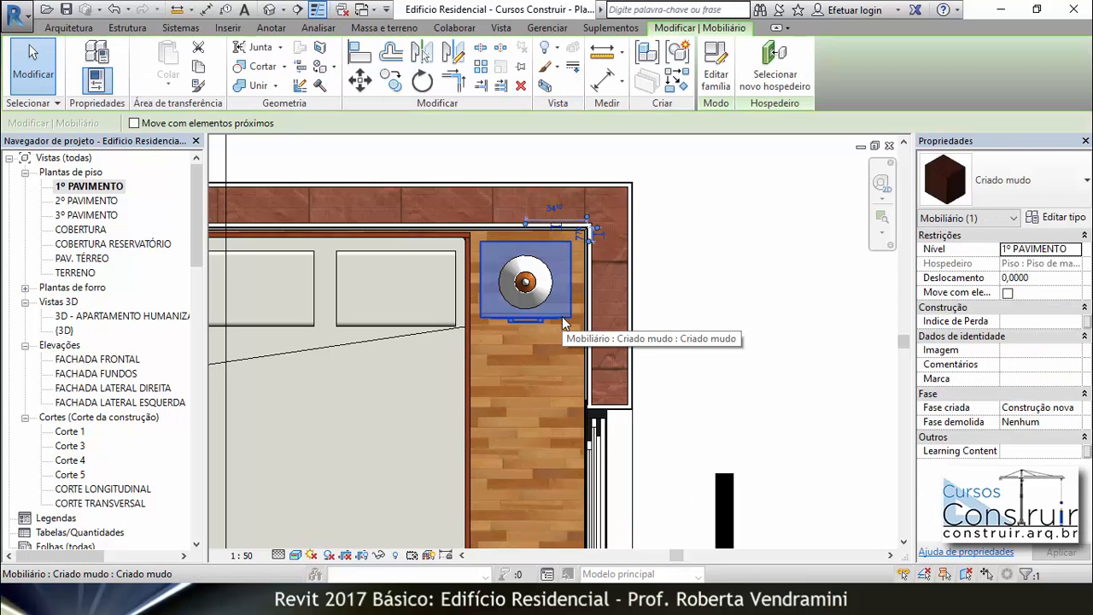
click(647, 261)
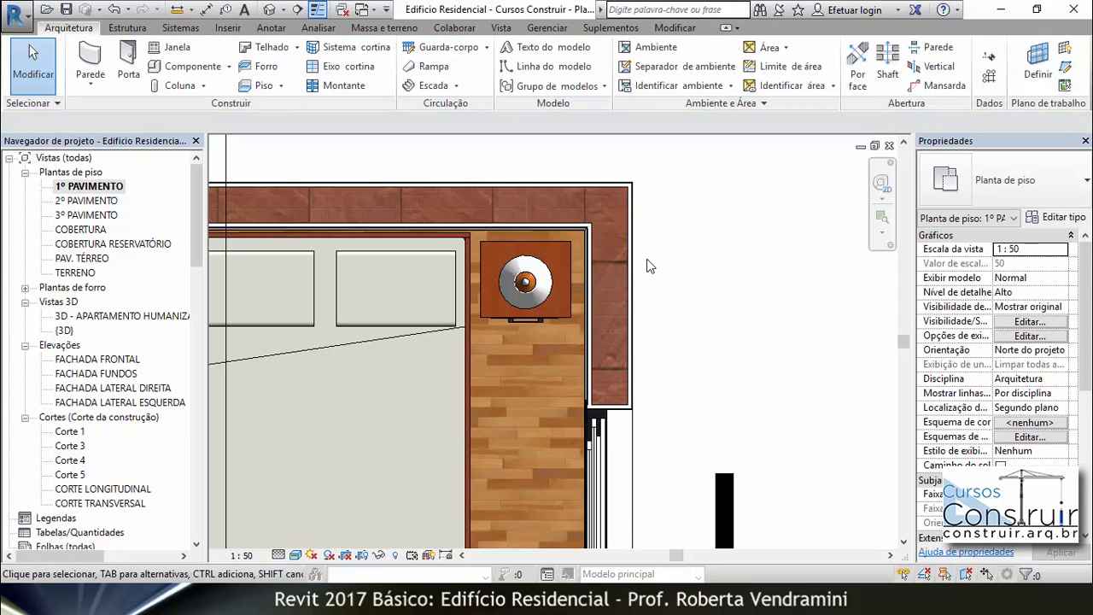
click(571, 265)
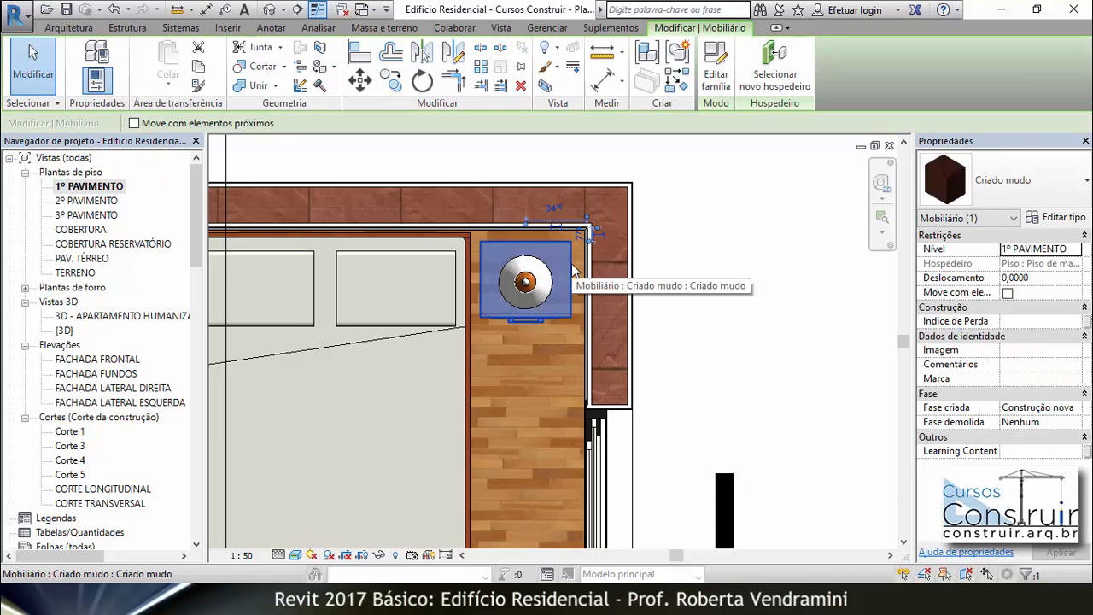
ctrl+click(531, 282)
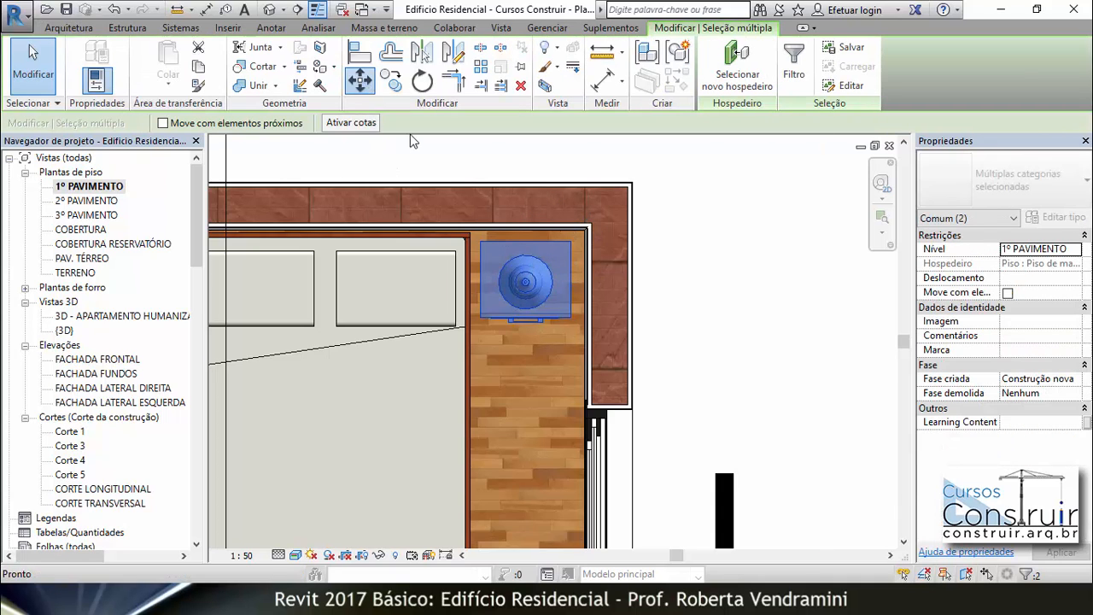
click(359, 80)
click(604, 269)
click(755, 267)
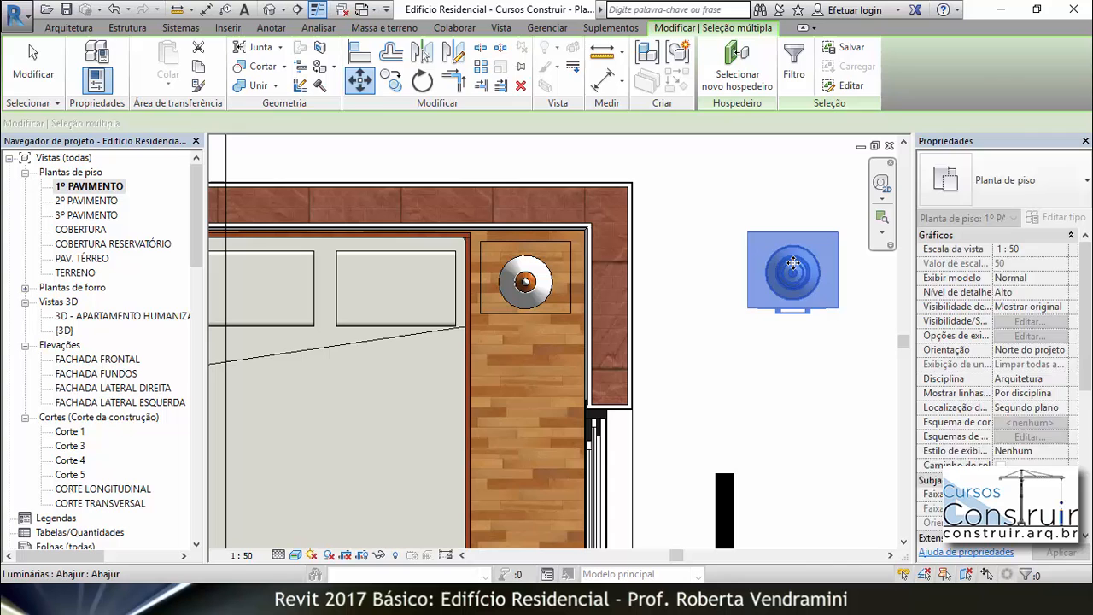
click(729, 389)
scroll(598, 286, down, 3)
scroll(584, 288, up, 5)
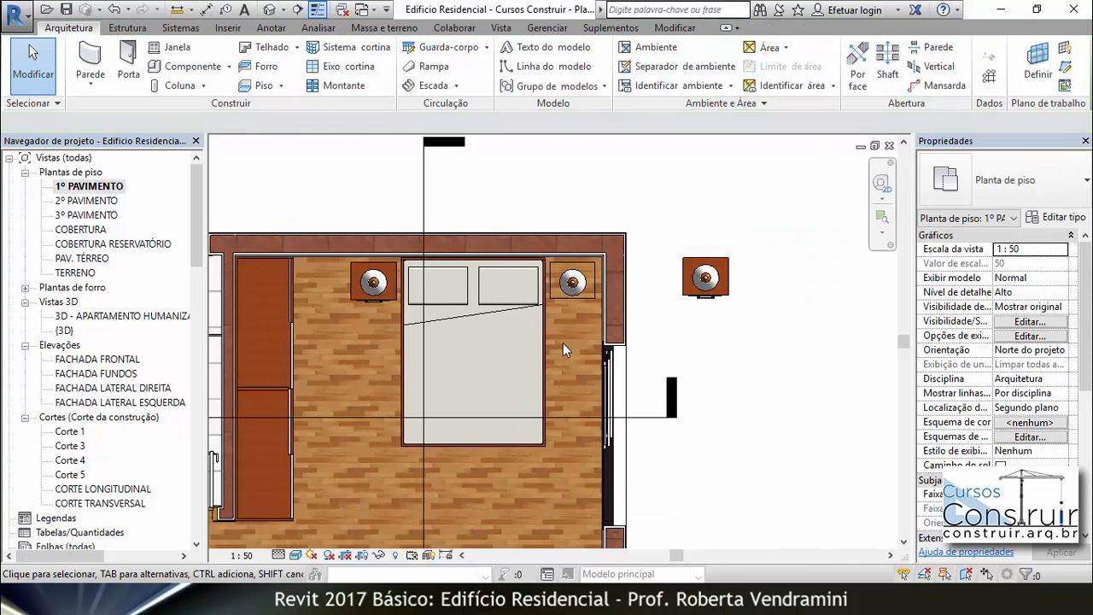
In section Corte 4, compare the heights of the lamps on both sides of the bed relative to the floor
scroll(587, 281, down, 5)
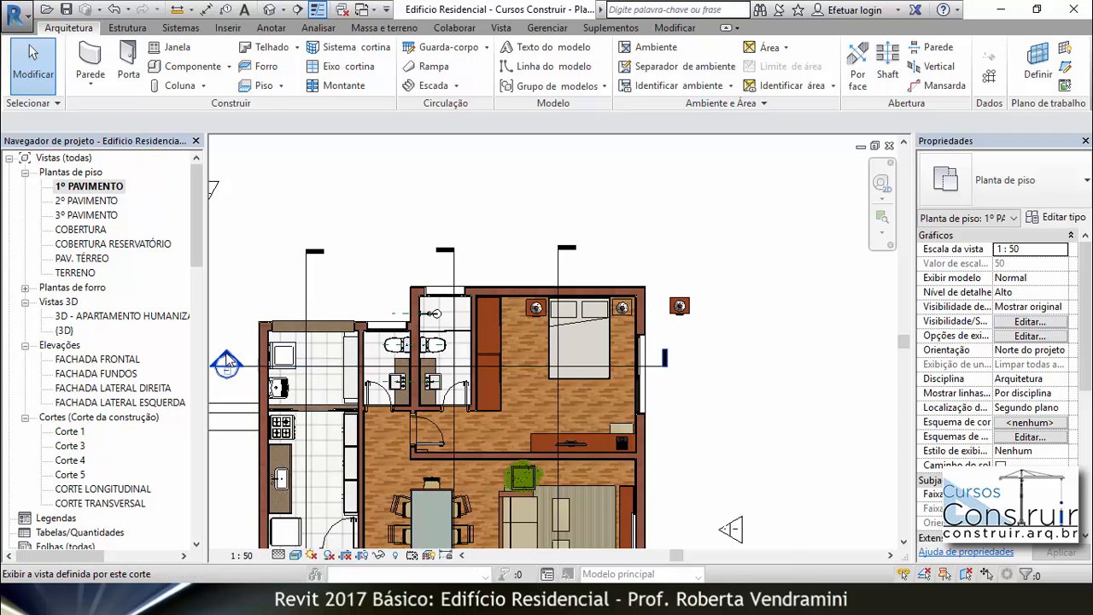
double_click(226, 363)
scroll(689, 342, down, 3)
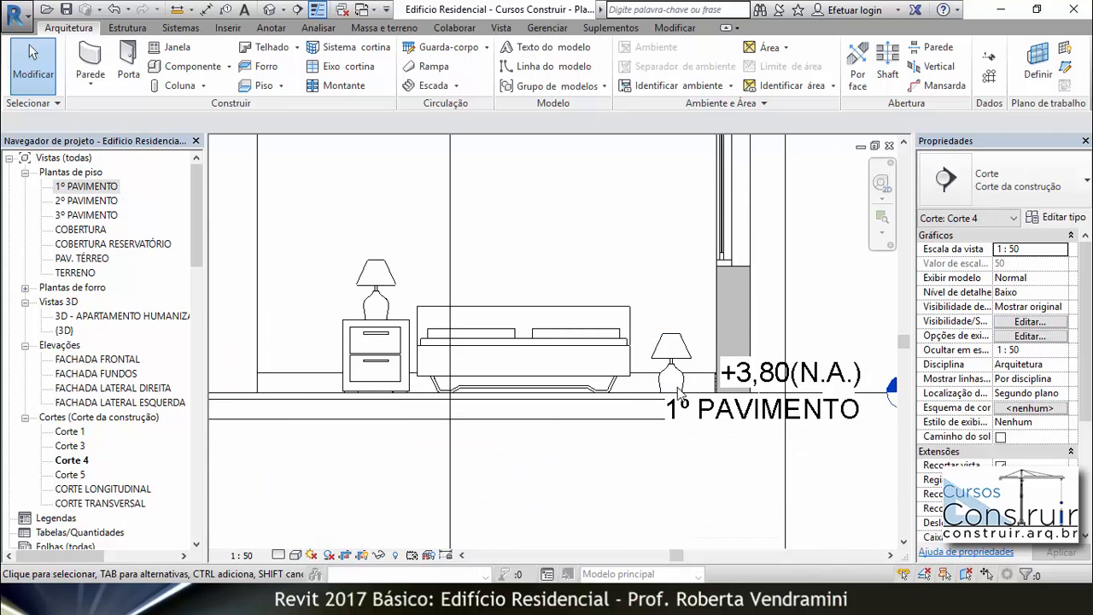
scroll(678, 391, up, 4)
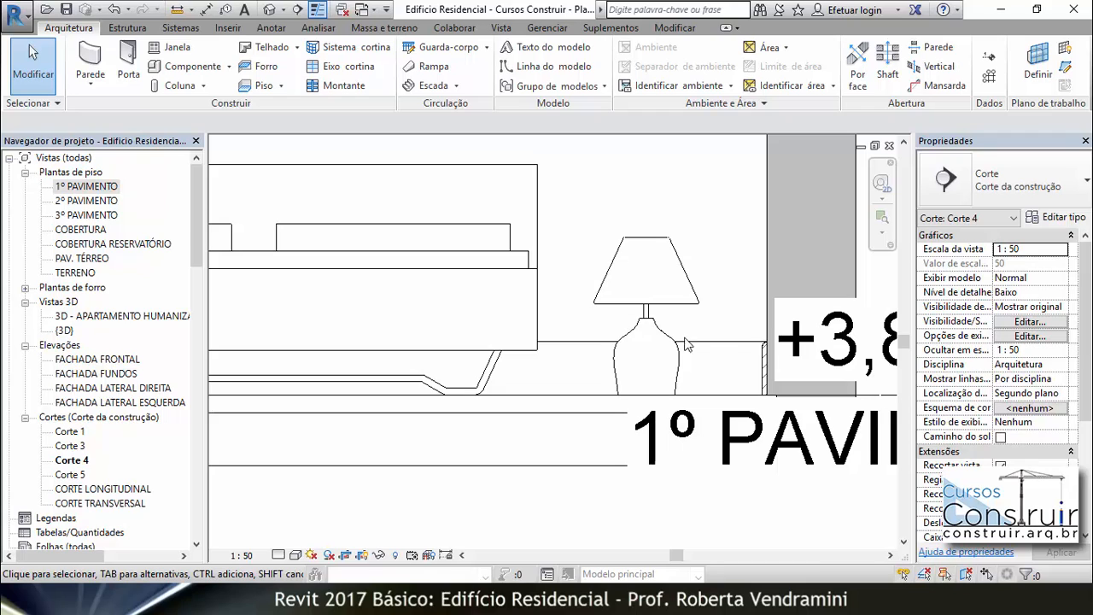
scroll(683, 358, down, 5)
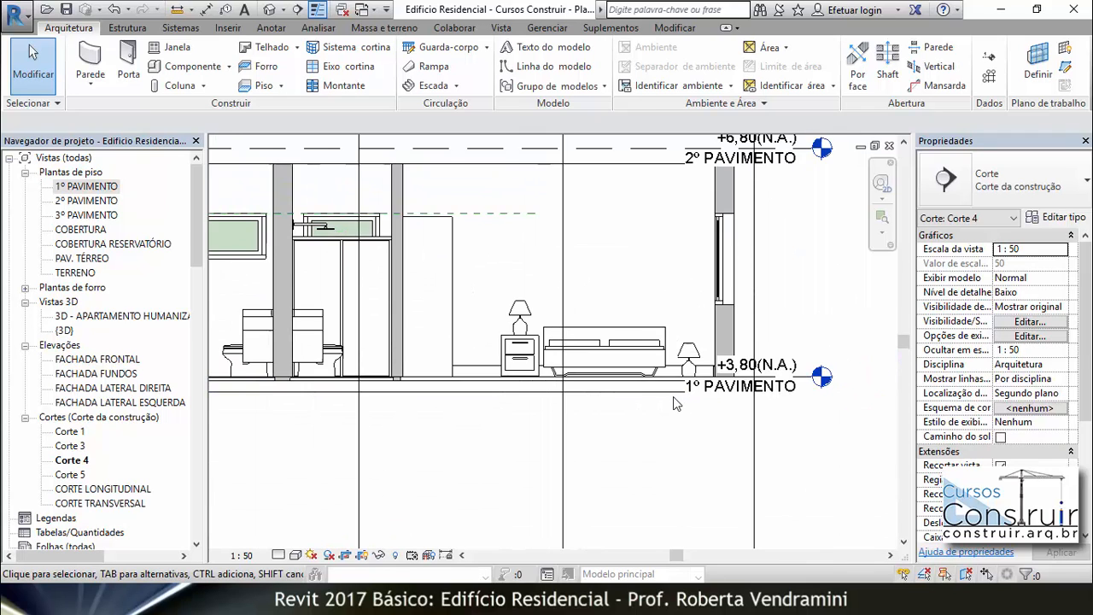
scroll(673, 396, down, 1)
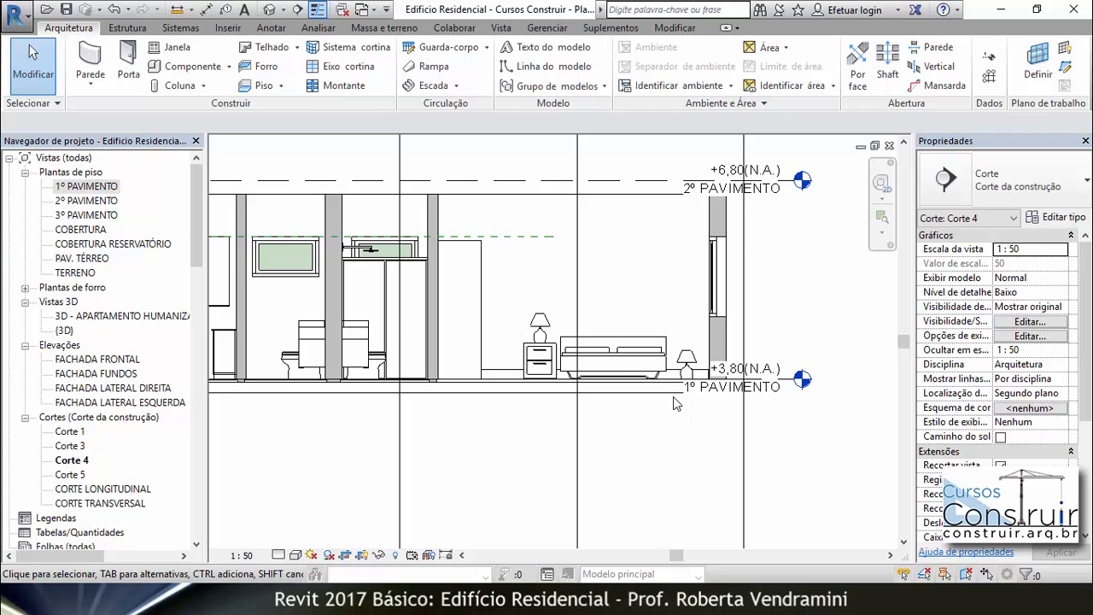
In the 1º PAVIMENTO plan, pull the living room Tapete's sofa-side edge slightly inward beneath the sofa
double_click(85, 186)
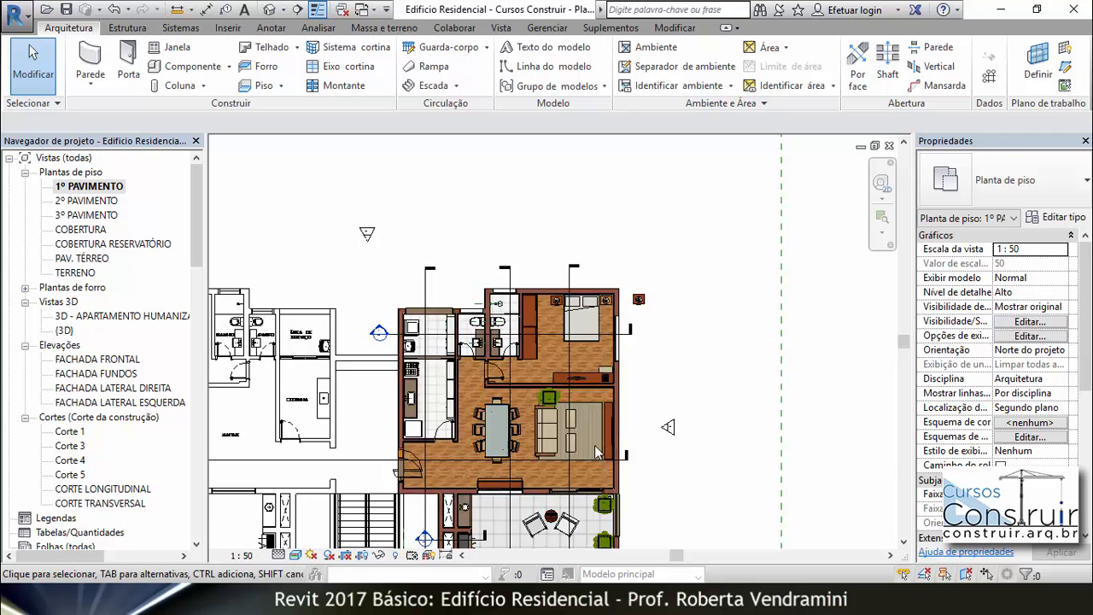
scroll(595, 453, up, 5)
click(585, 247)
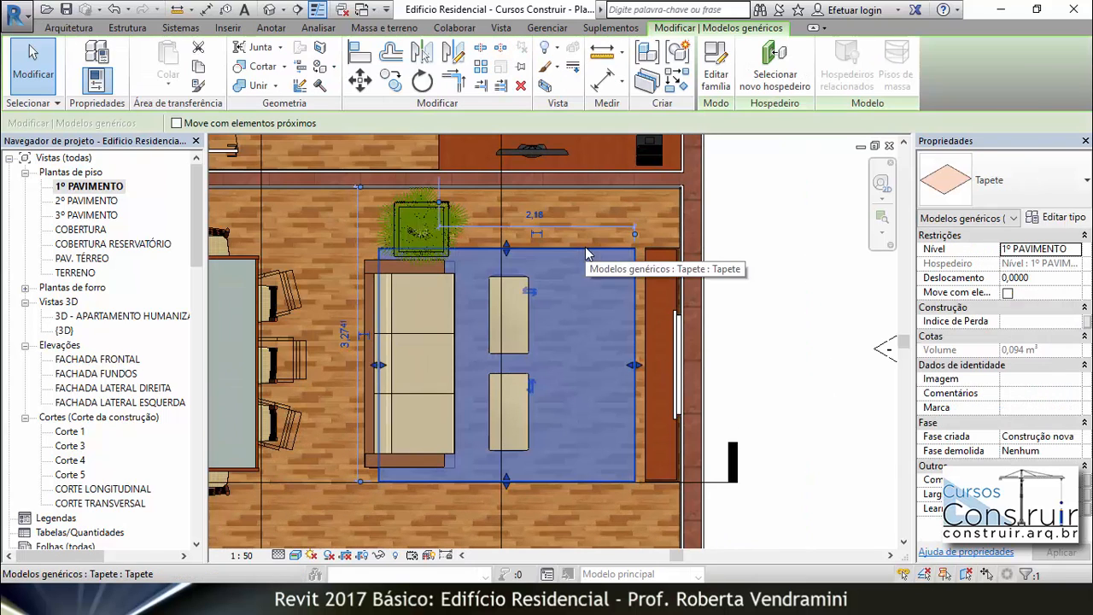
mouse_move(373, 365)
mouse_down()
mouse_move(328, 365)
mouse_move(383, 365)
mouse_up()
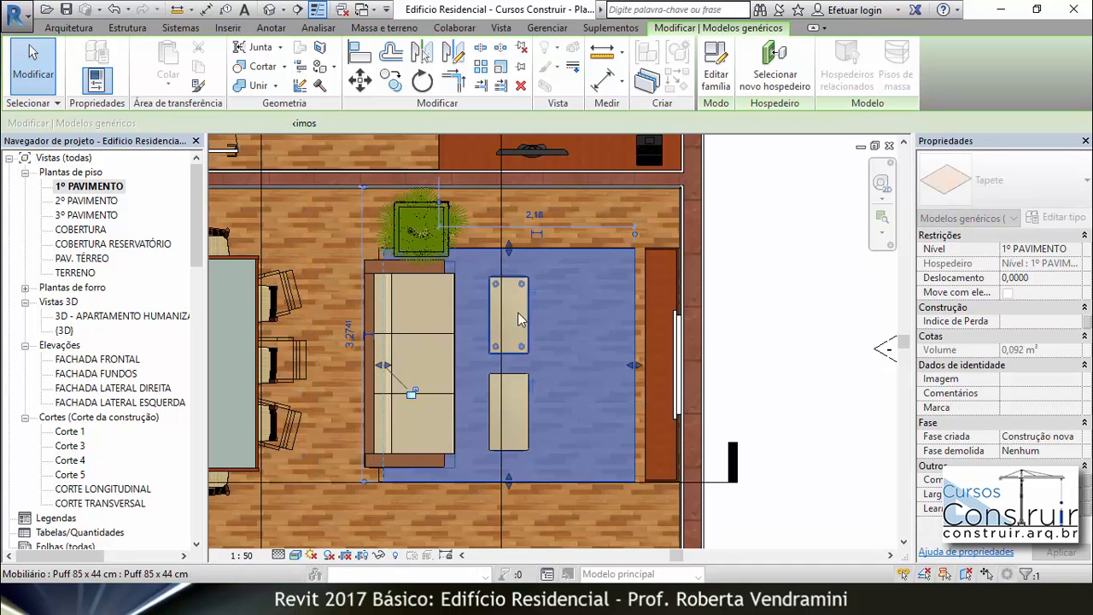
click(826, 305)
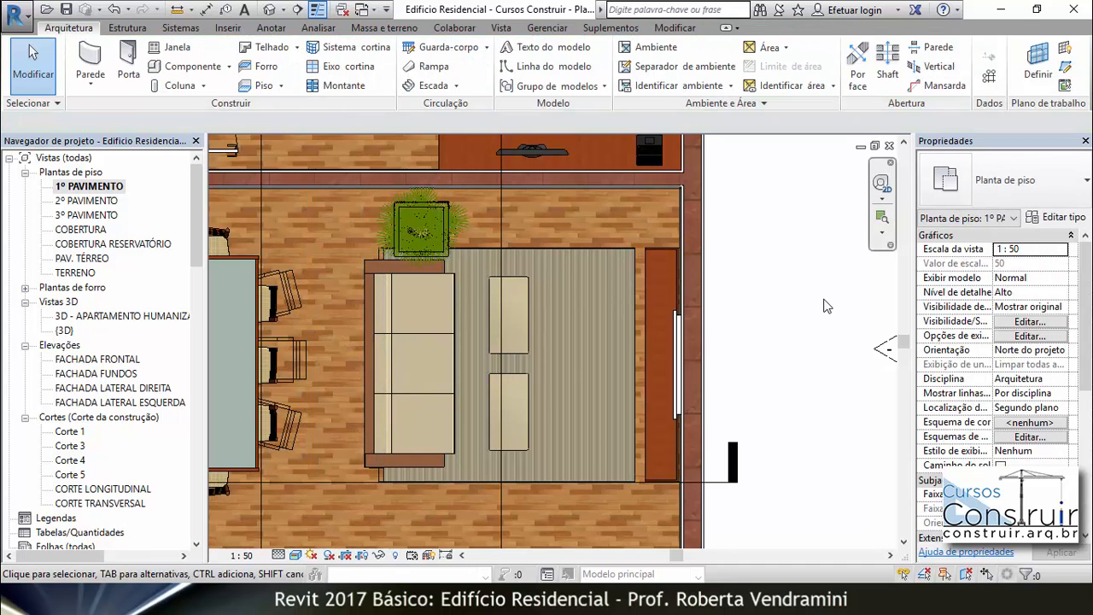
scroll(784, 280, down, 6)
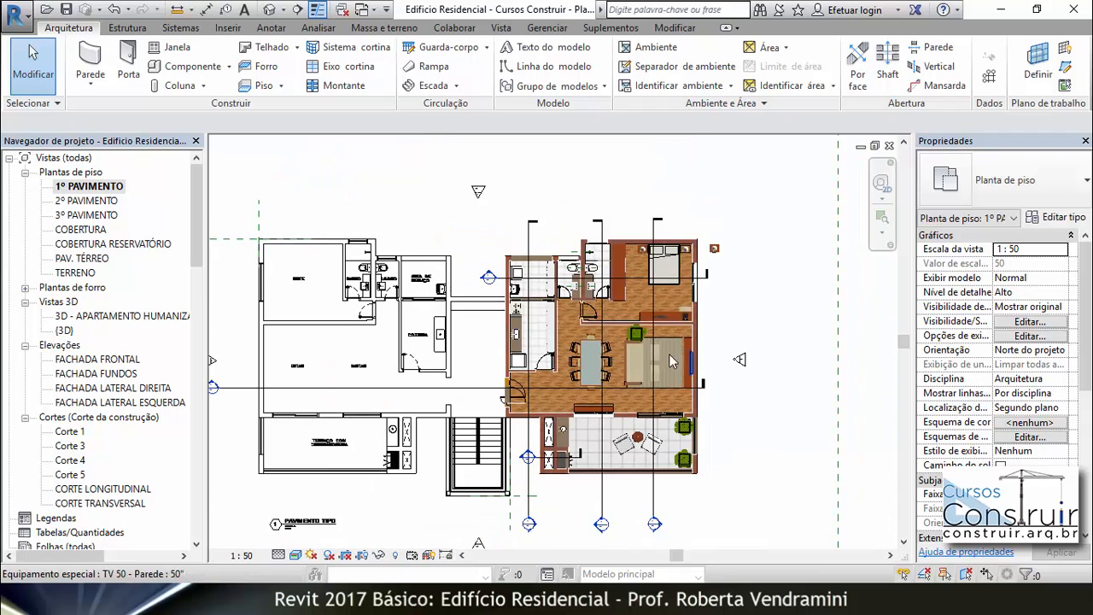